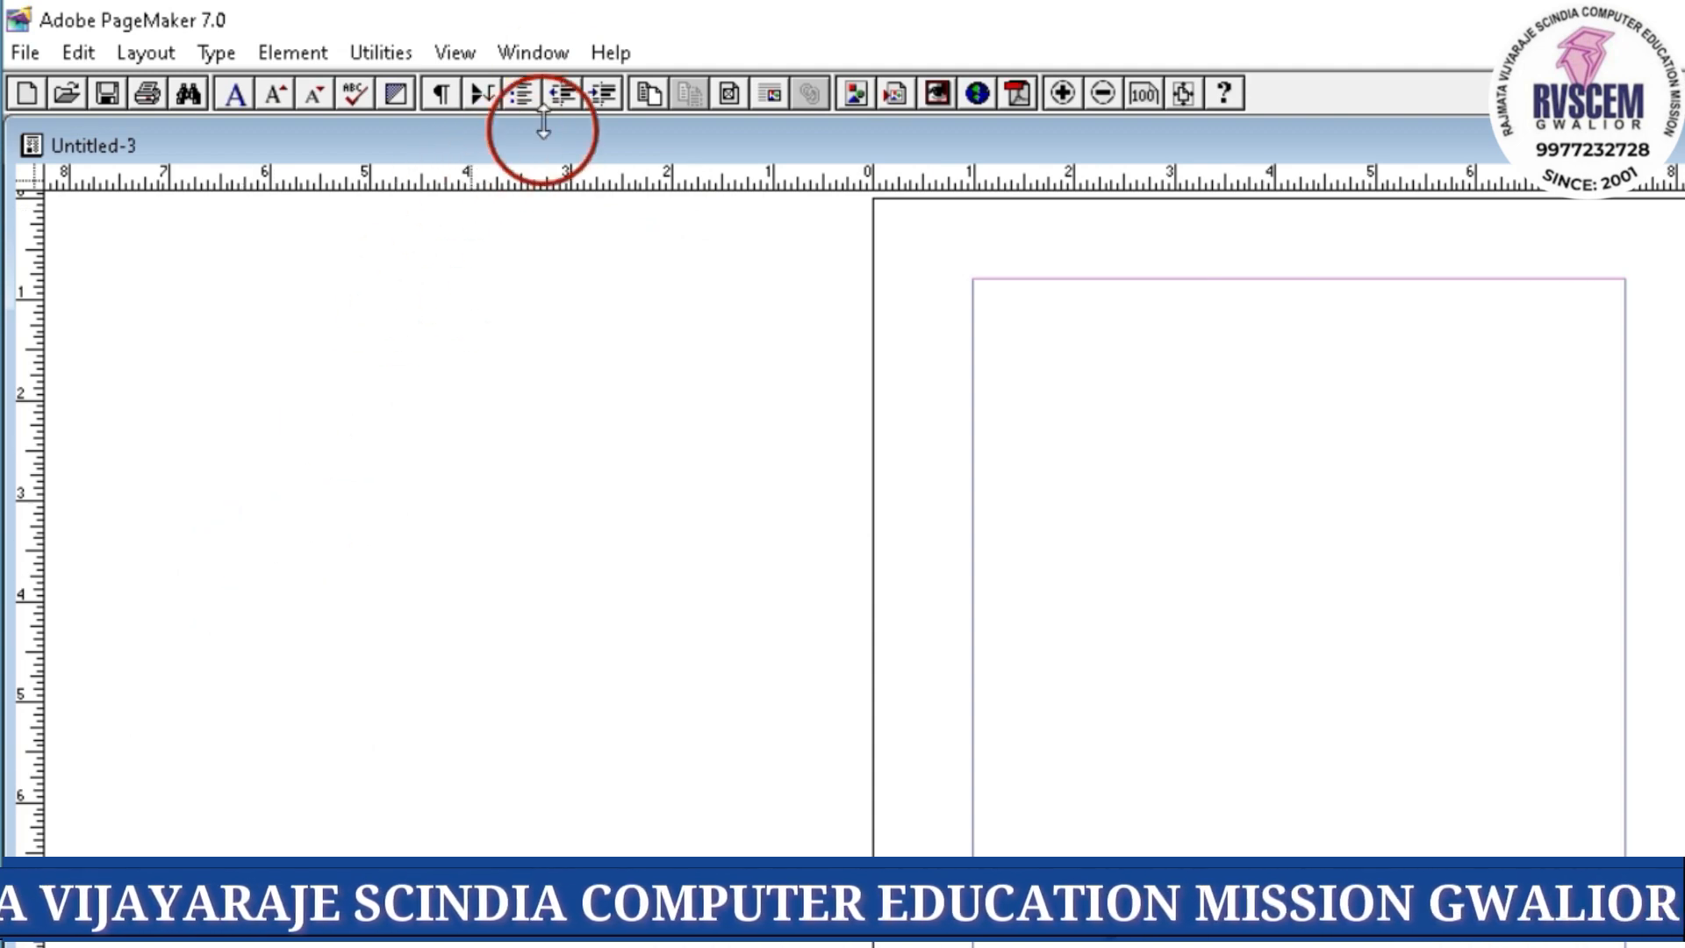
# Show the toolbox and activate the Text tool
pyautogui.click(532, 54)
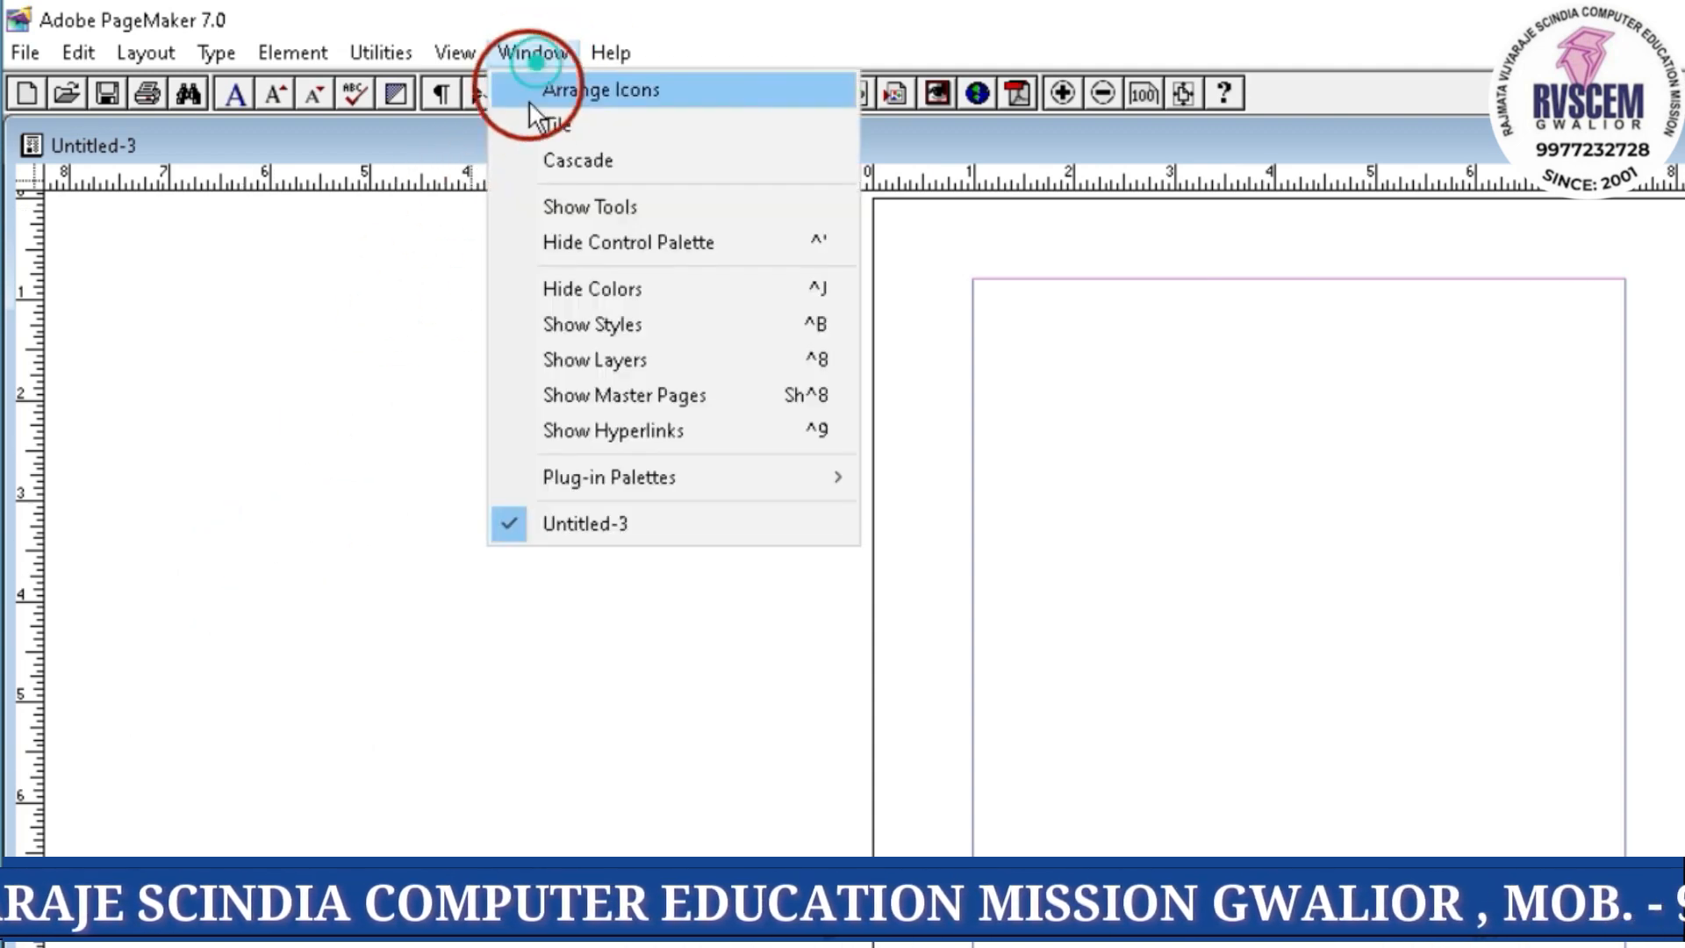
pyautogui.click(634, 209)
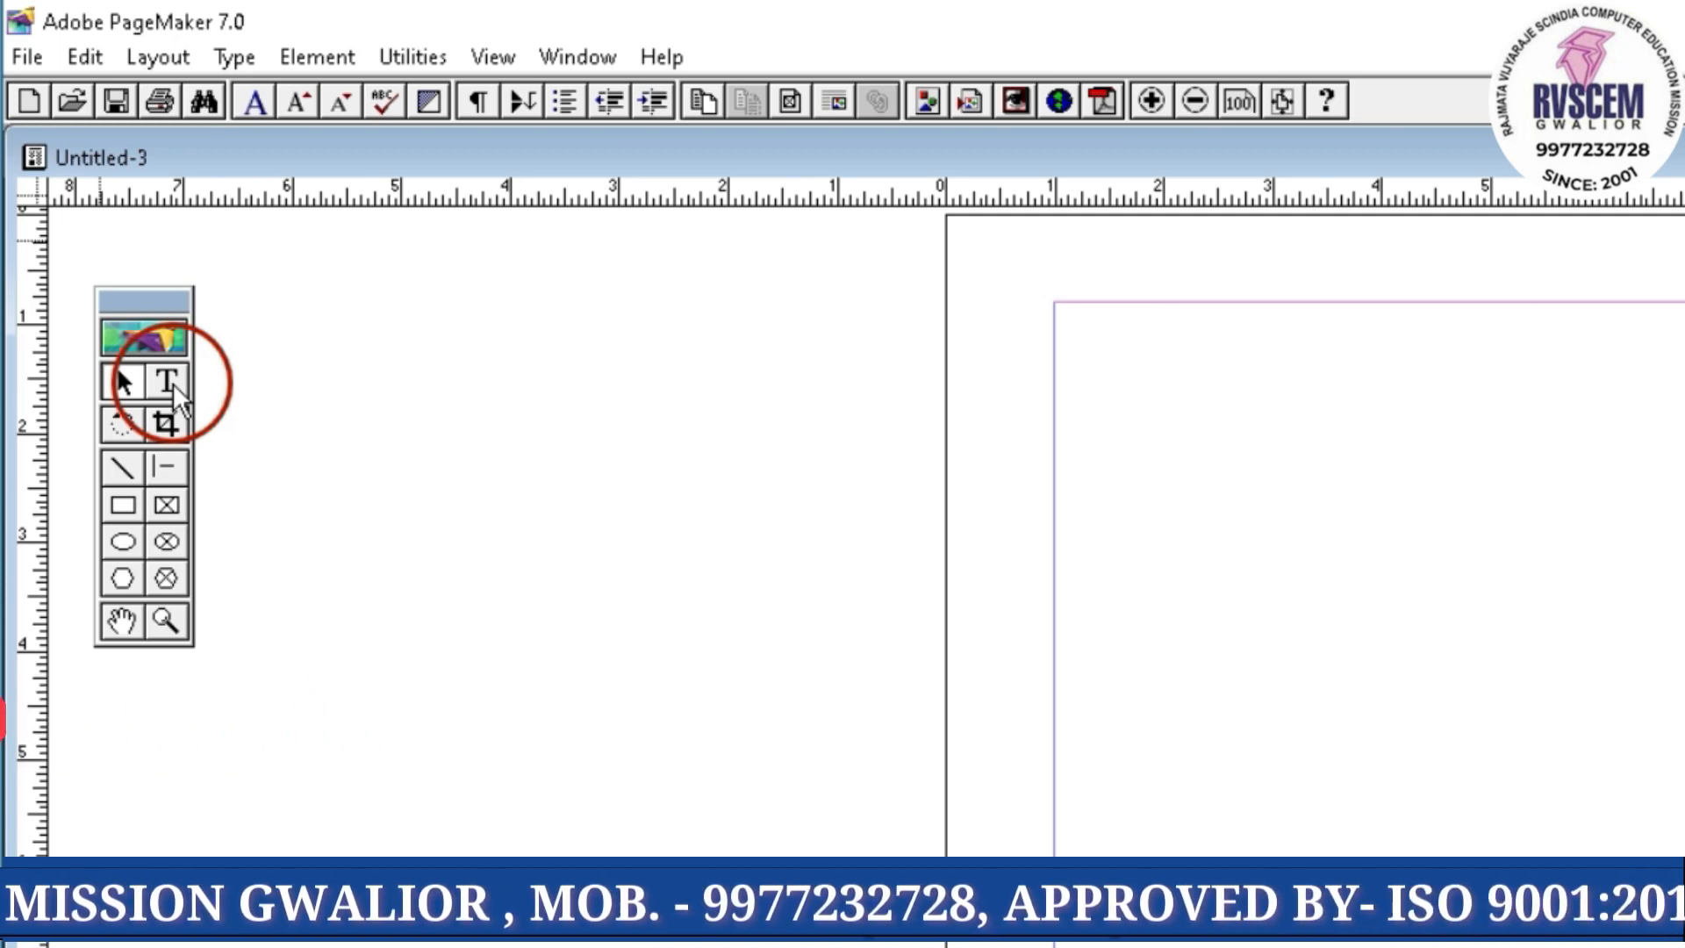
pyautogui.click(172, 382)
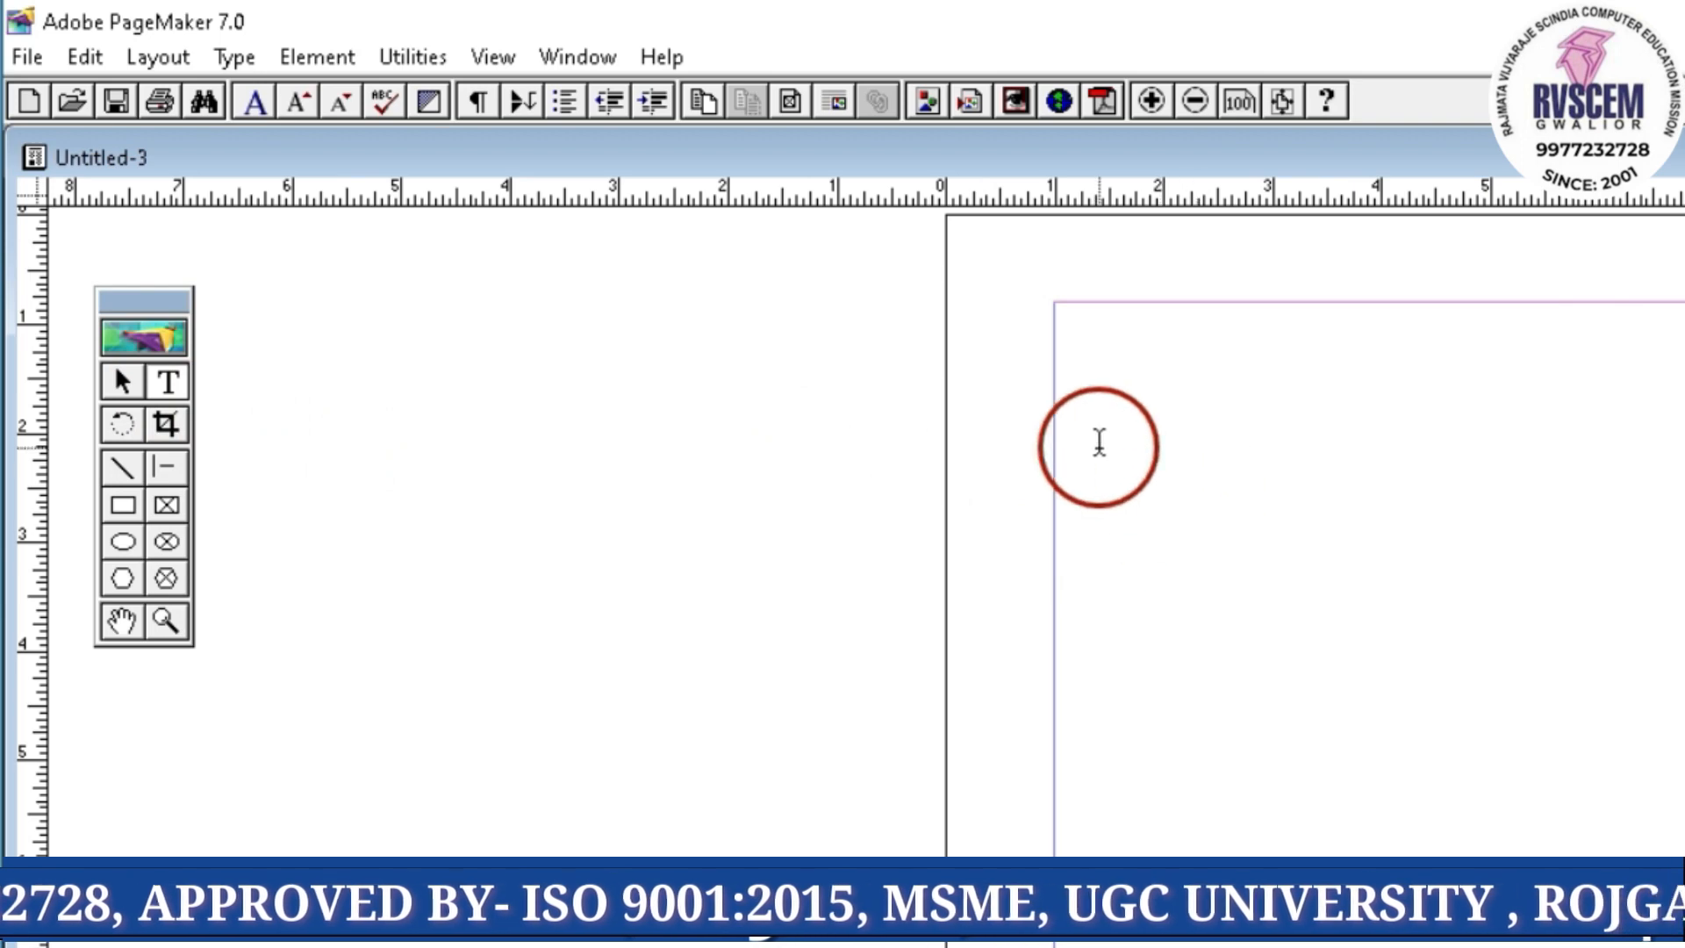
pyautogui.moveTo(780, 314); pyautogui.dragTo(863, 349)
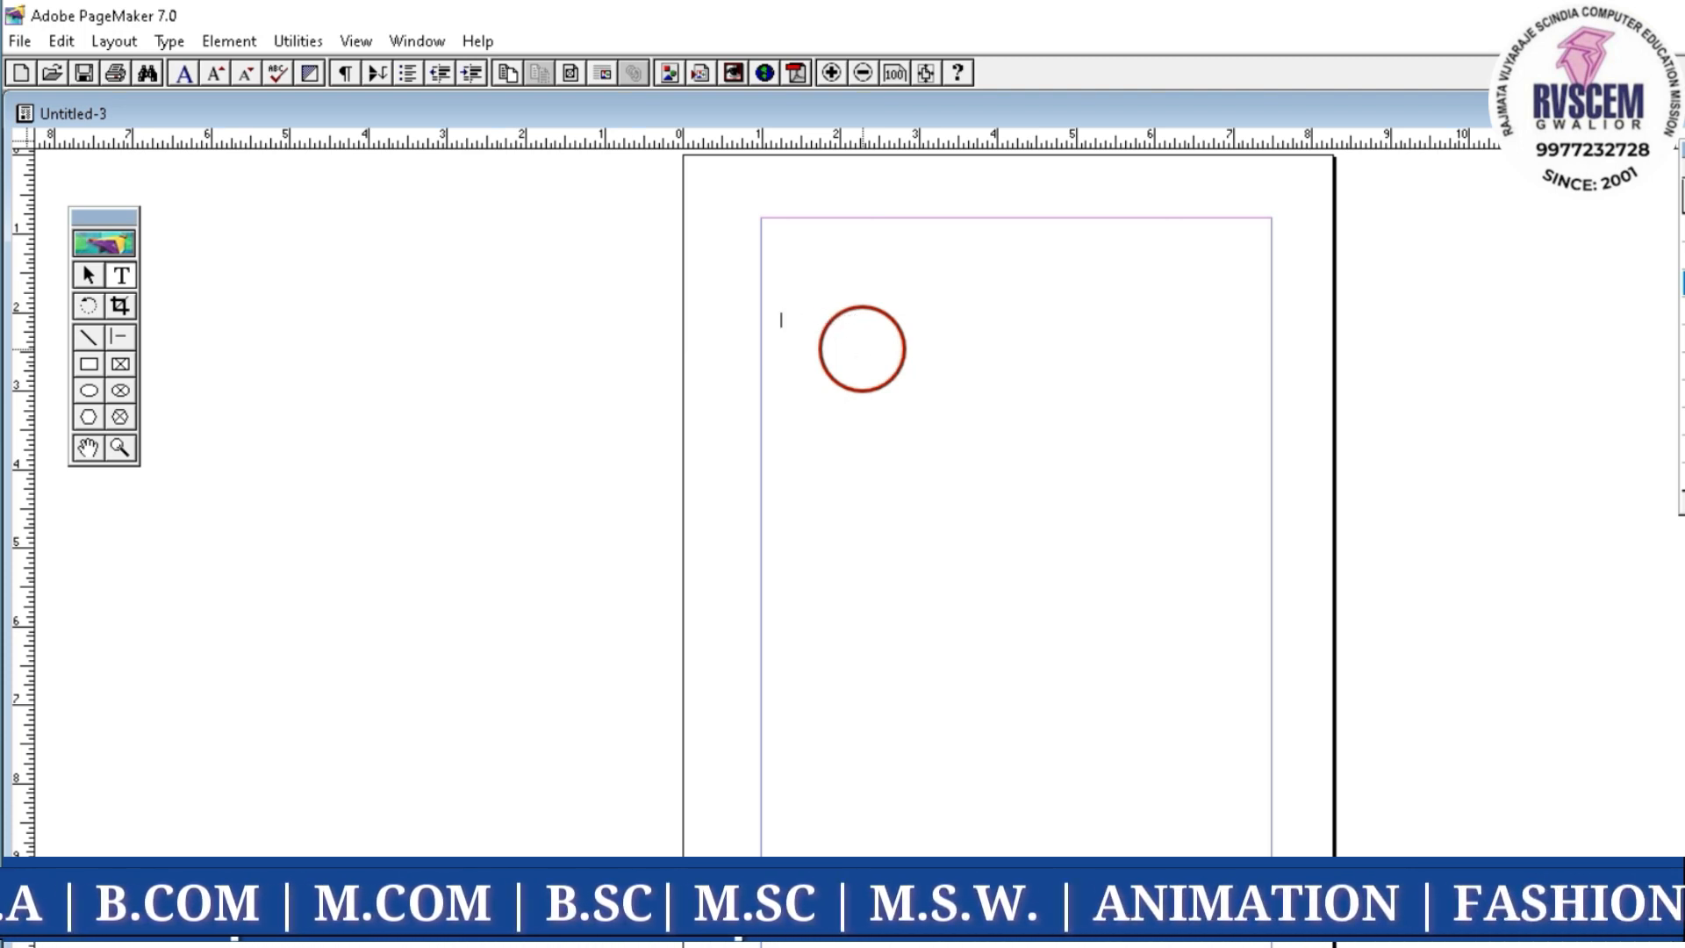
pyautogui.moveTo(801, 301); pyautogui.dragTo(990, 649)
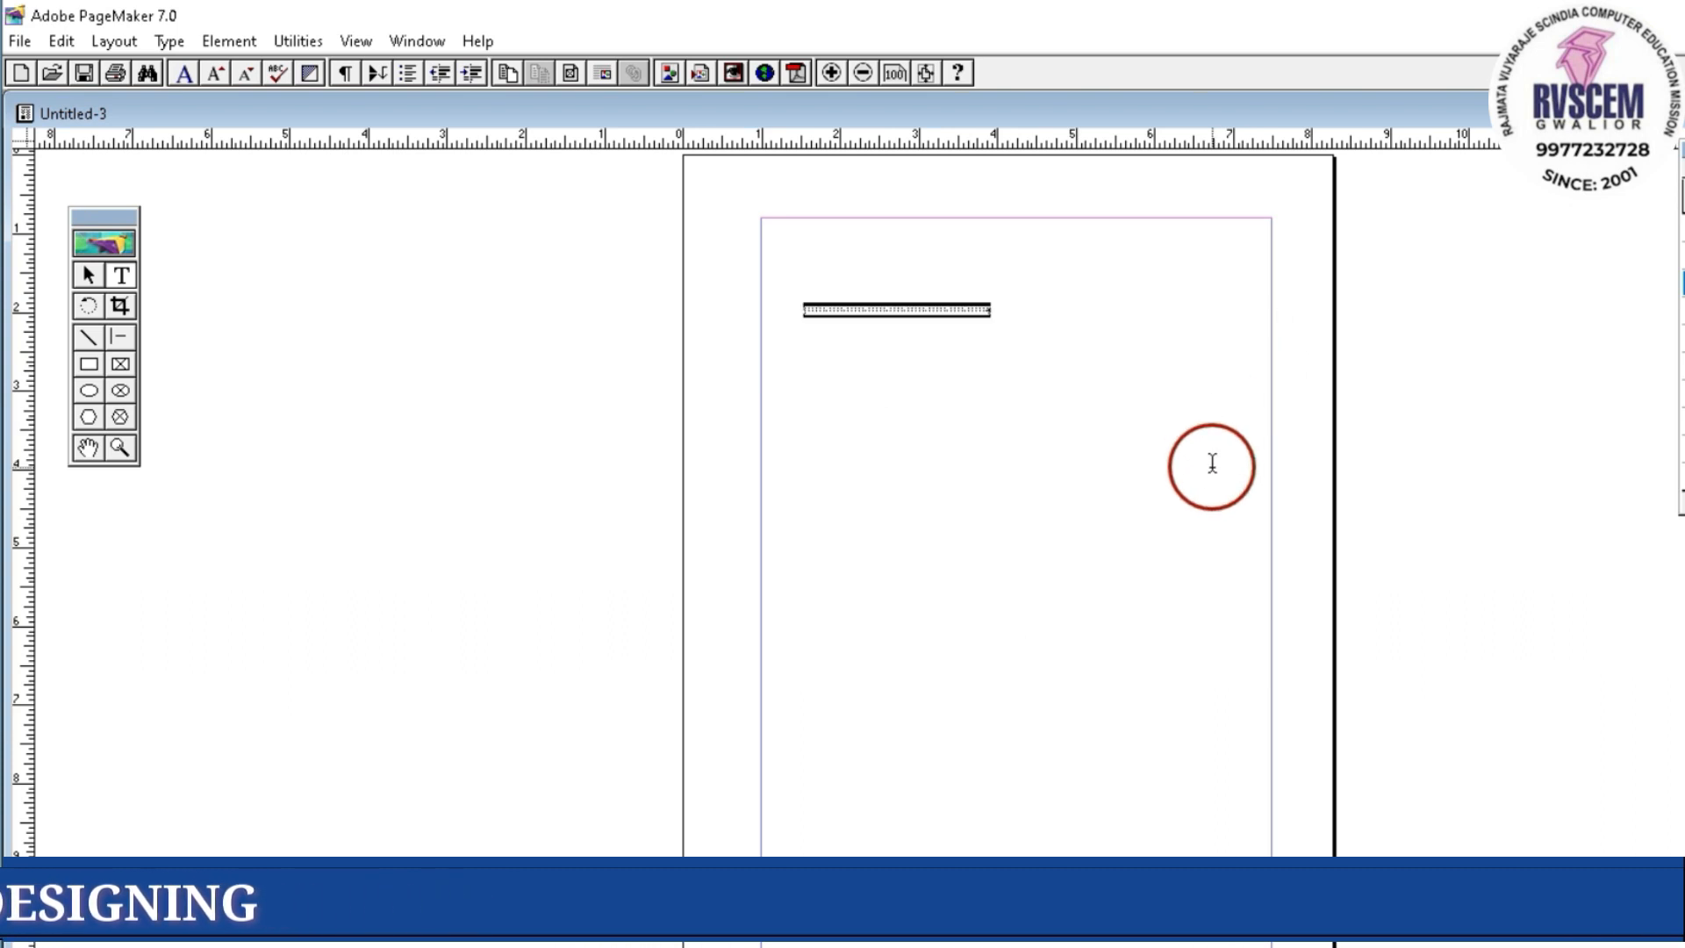
pyautogui.press('Delete')
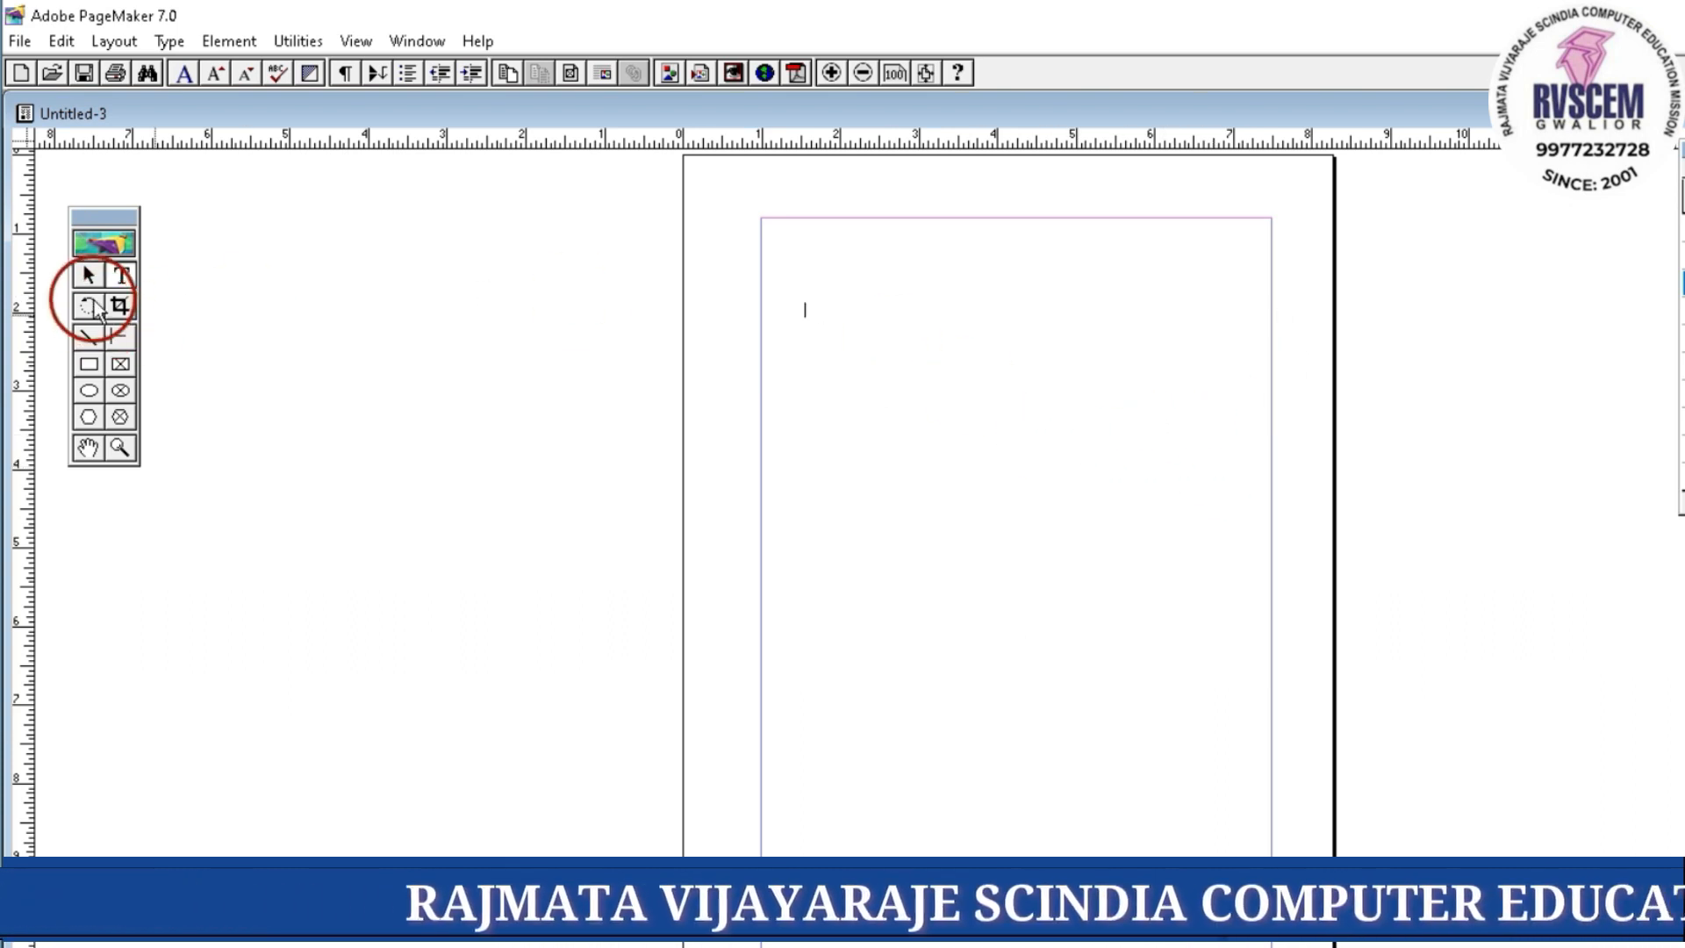
# Create a text block near the top of the page reading "RAJMATA COMPUTER PGDCA DCA CLASSES" and set its font size to 36
pyautogui.click(121, 275)
pyautogui.moveTo(787, 256); pyautogui.dragTo(1211, 353)
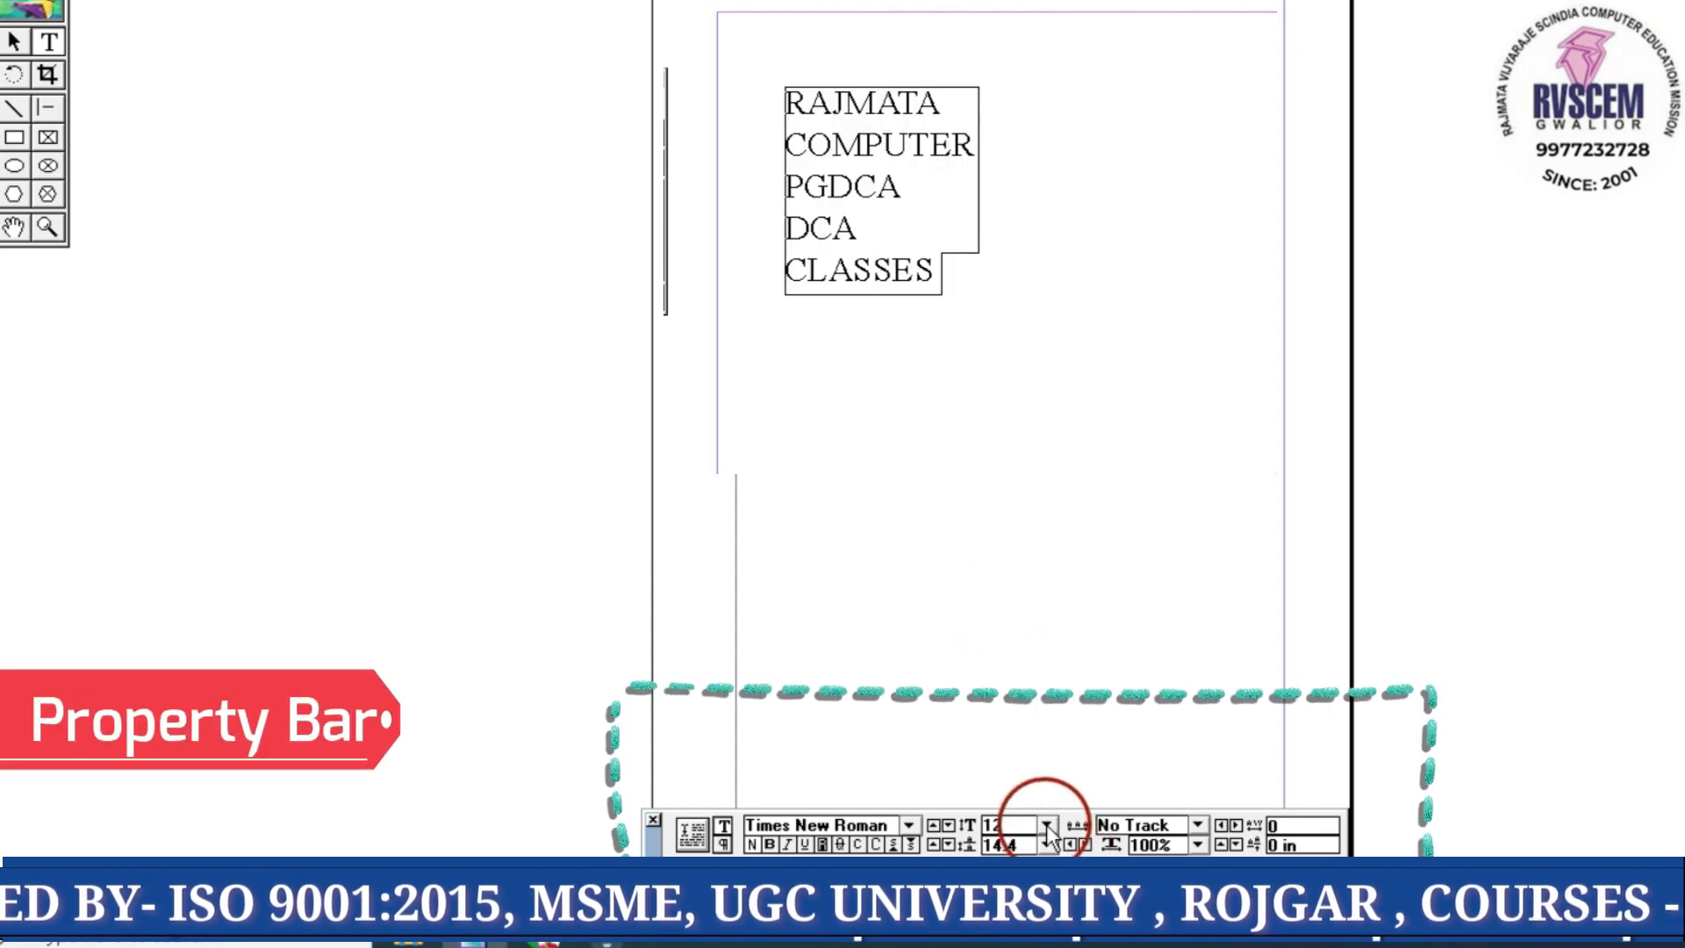
pyautogui.click(1046, 825)
pyautogui.click(994, 802)
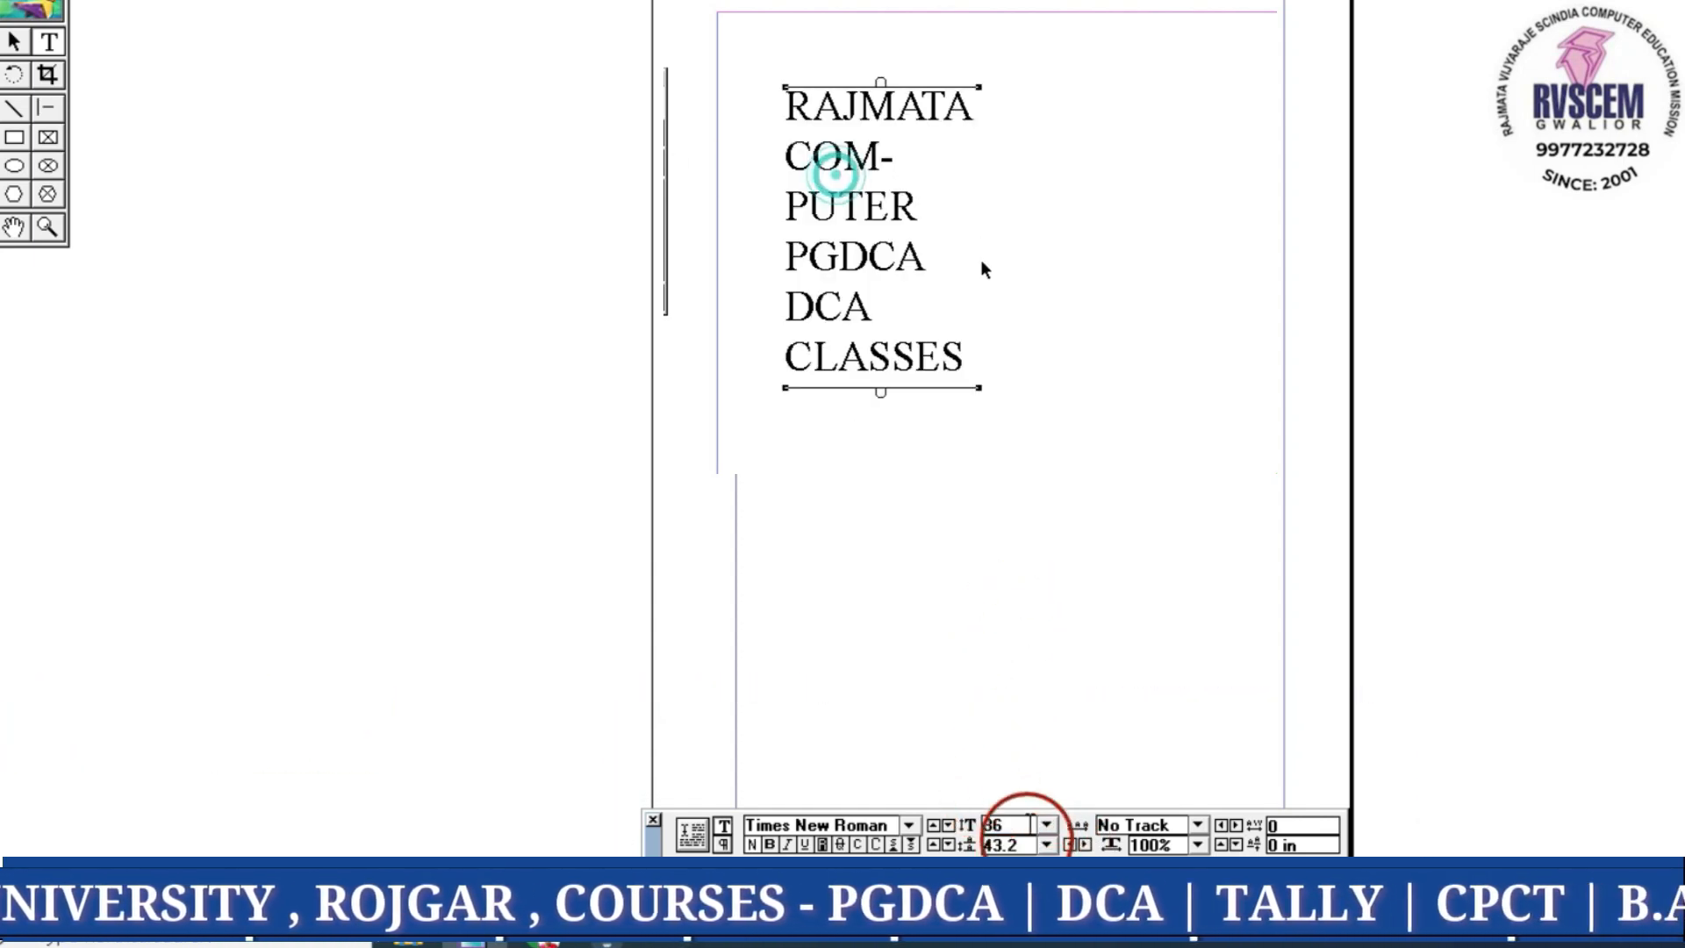
# Widen and reposition the uppercase text block on the page, and set the selected text's font size to 60
pyautogui.moveTo(980, 387); pyautogui.dragTo(1214, 189)
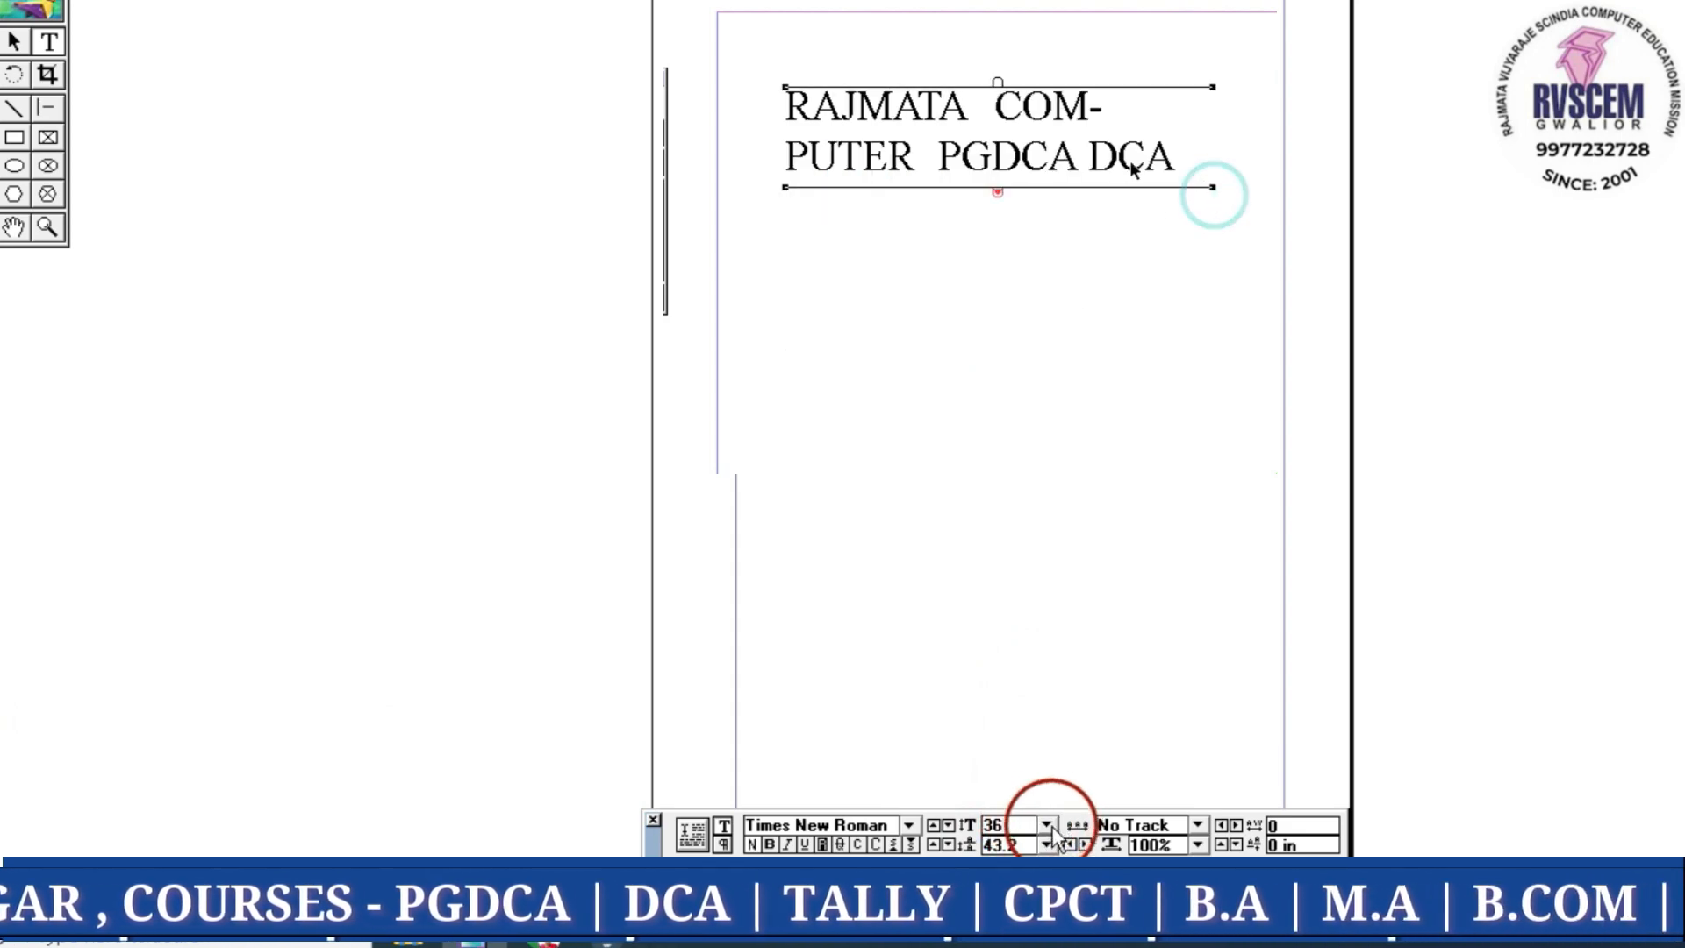
pyautogui.click(1046, 824)
pyautogui.moveTo(1119, 167); pyautogui.dragTo(1068, 199)
pyautogui.click(994, 784)
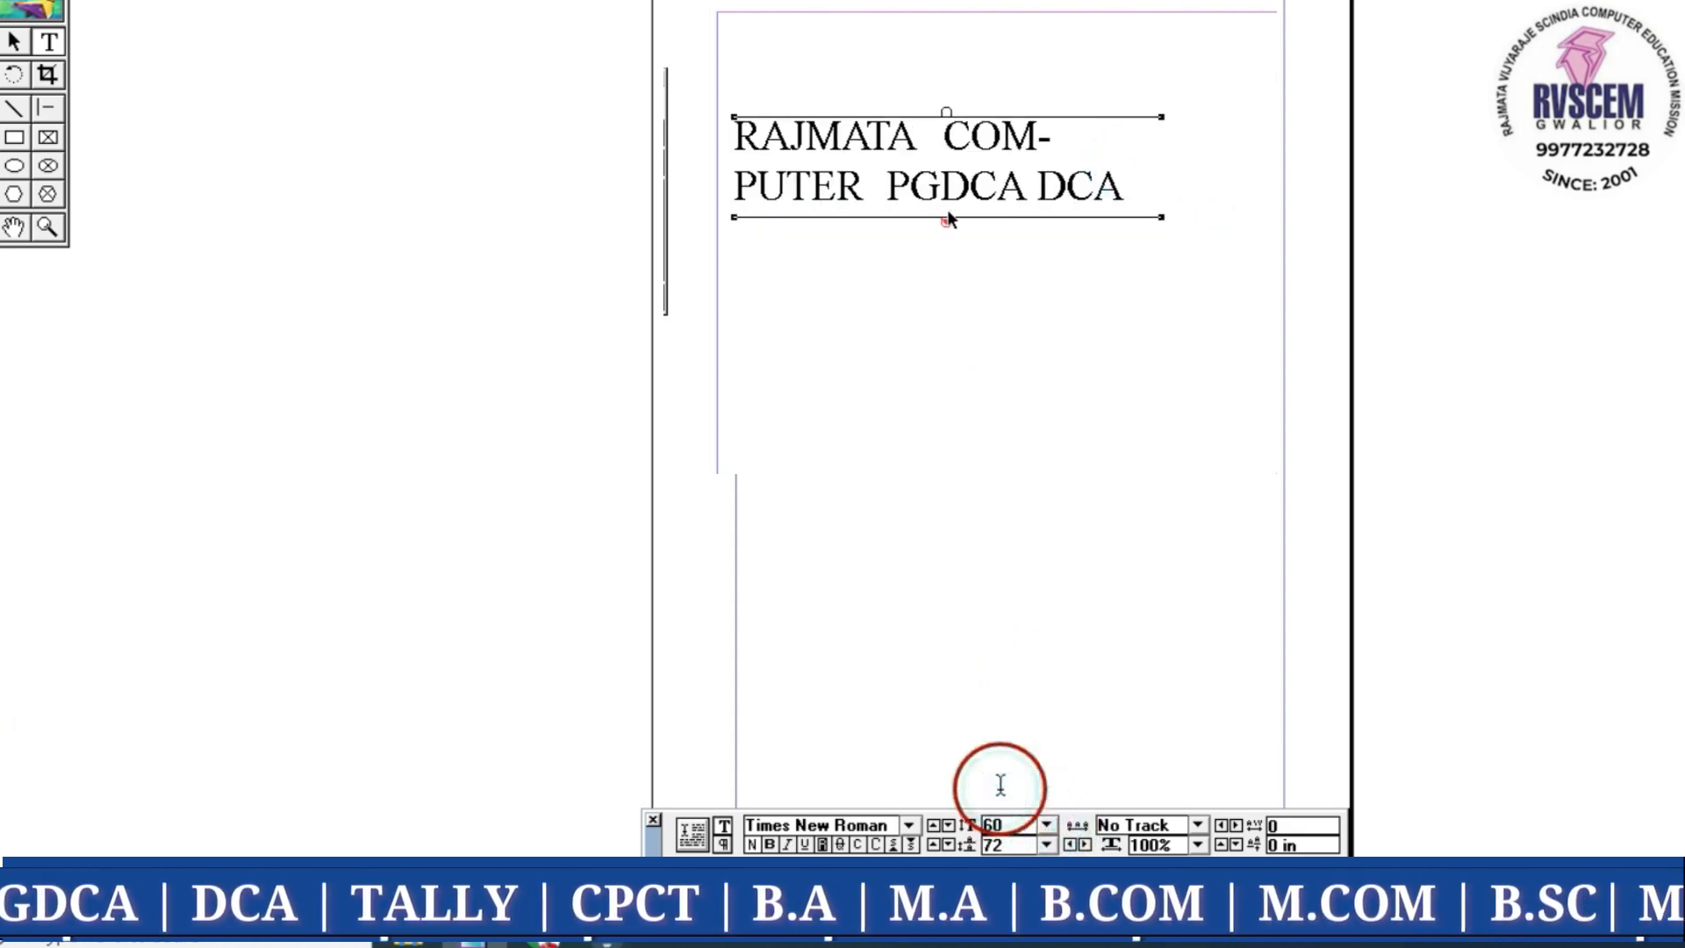
# Flow the overflow text into a new block below the first one and delete that "CLASSES" block
pyautogui.click(947, 218)
pyautogui.click(948, 220)
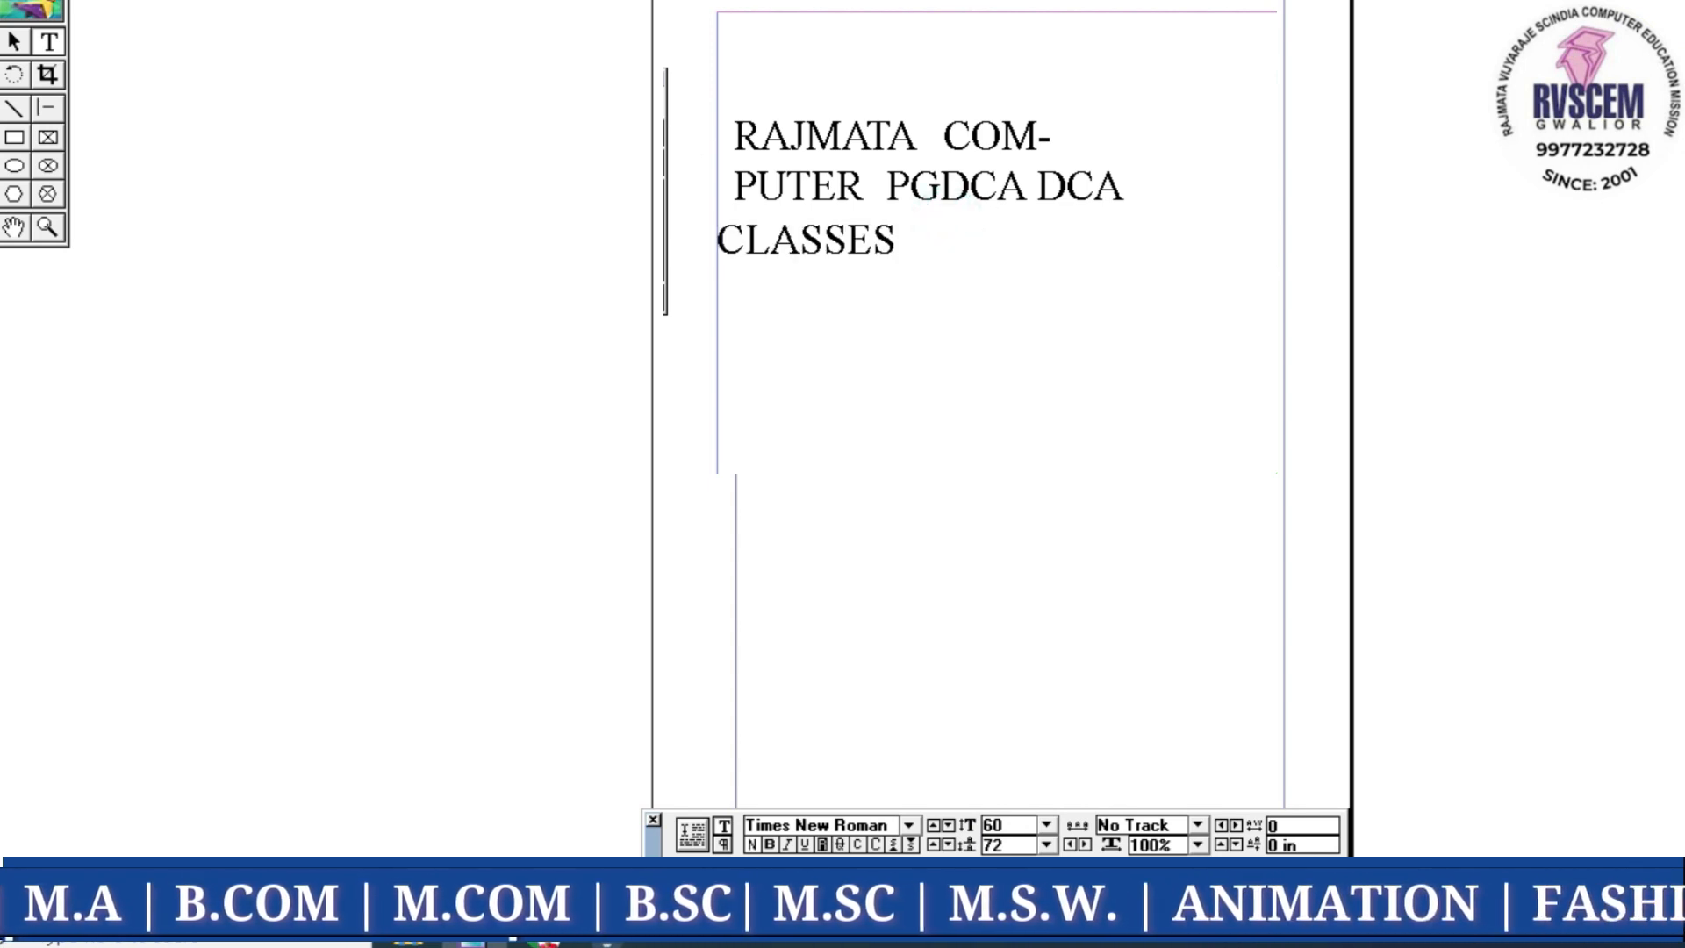
pyautogui.click(826, 256)
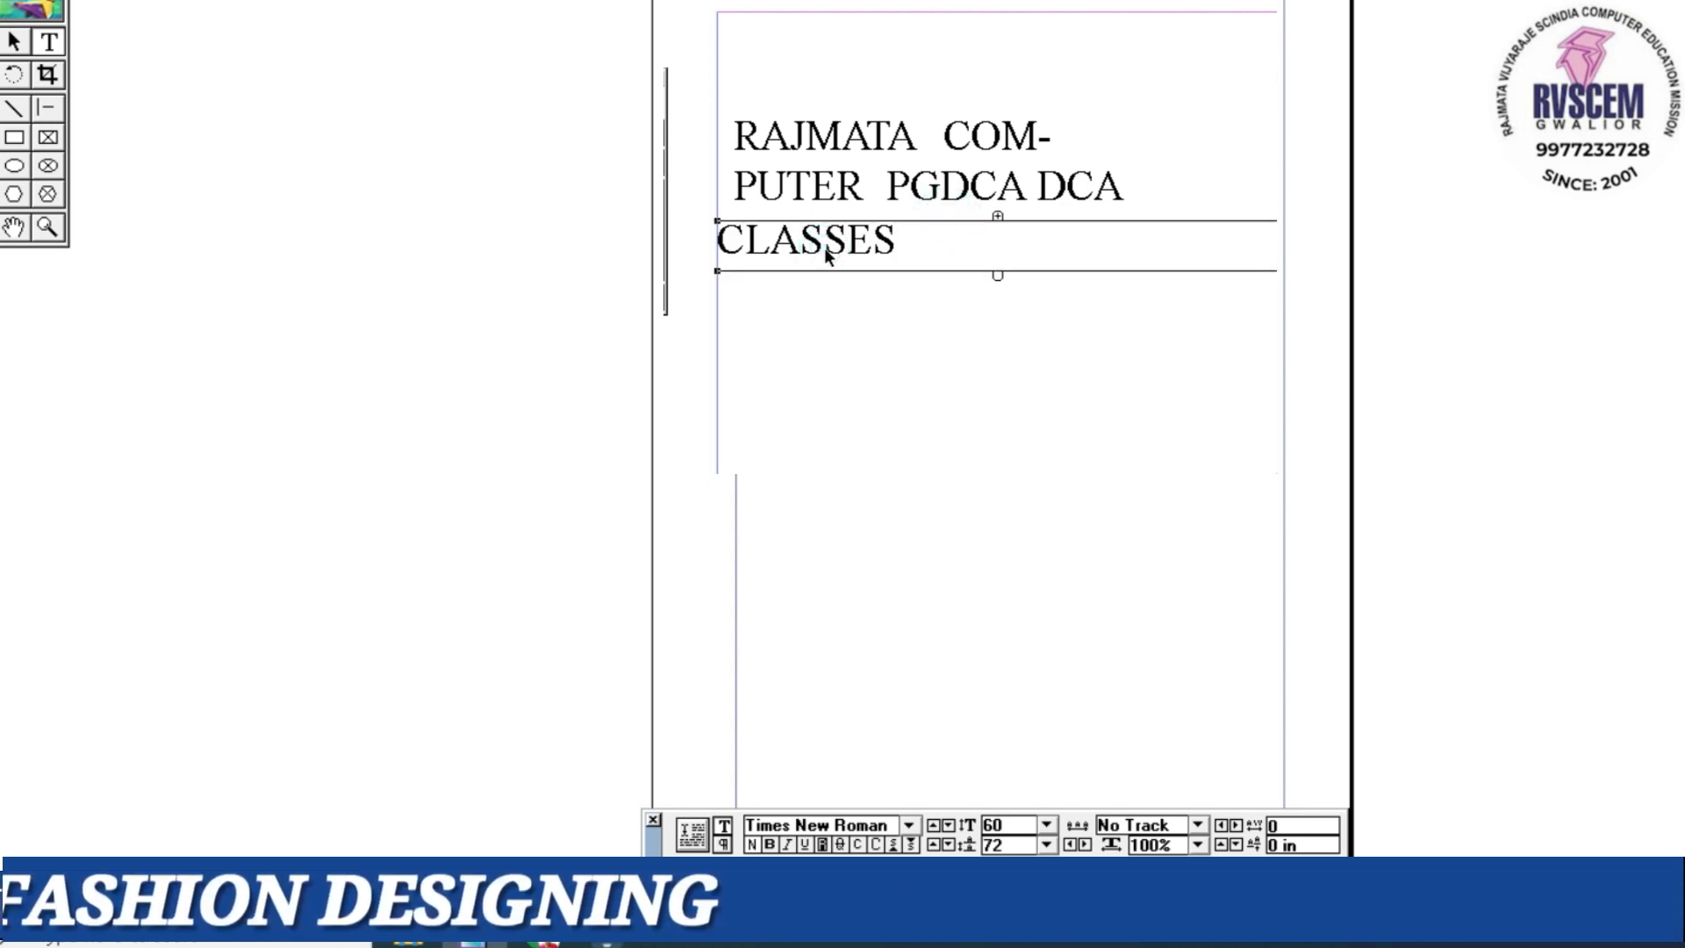
pyautogui.press('Delete')
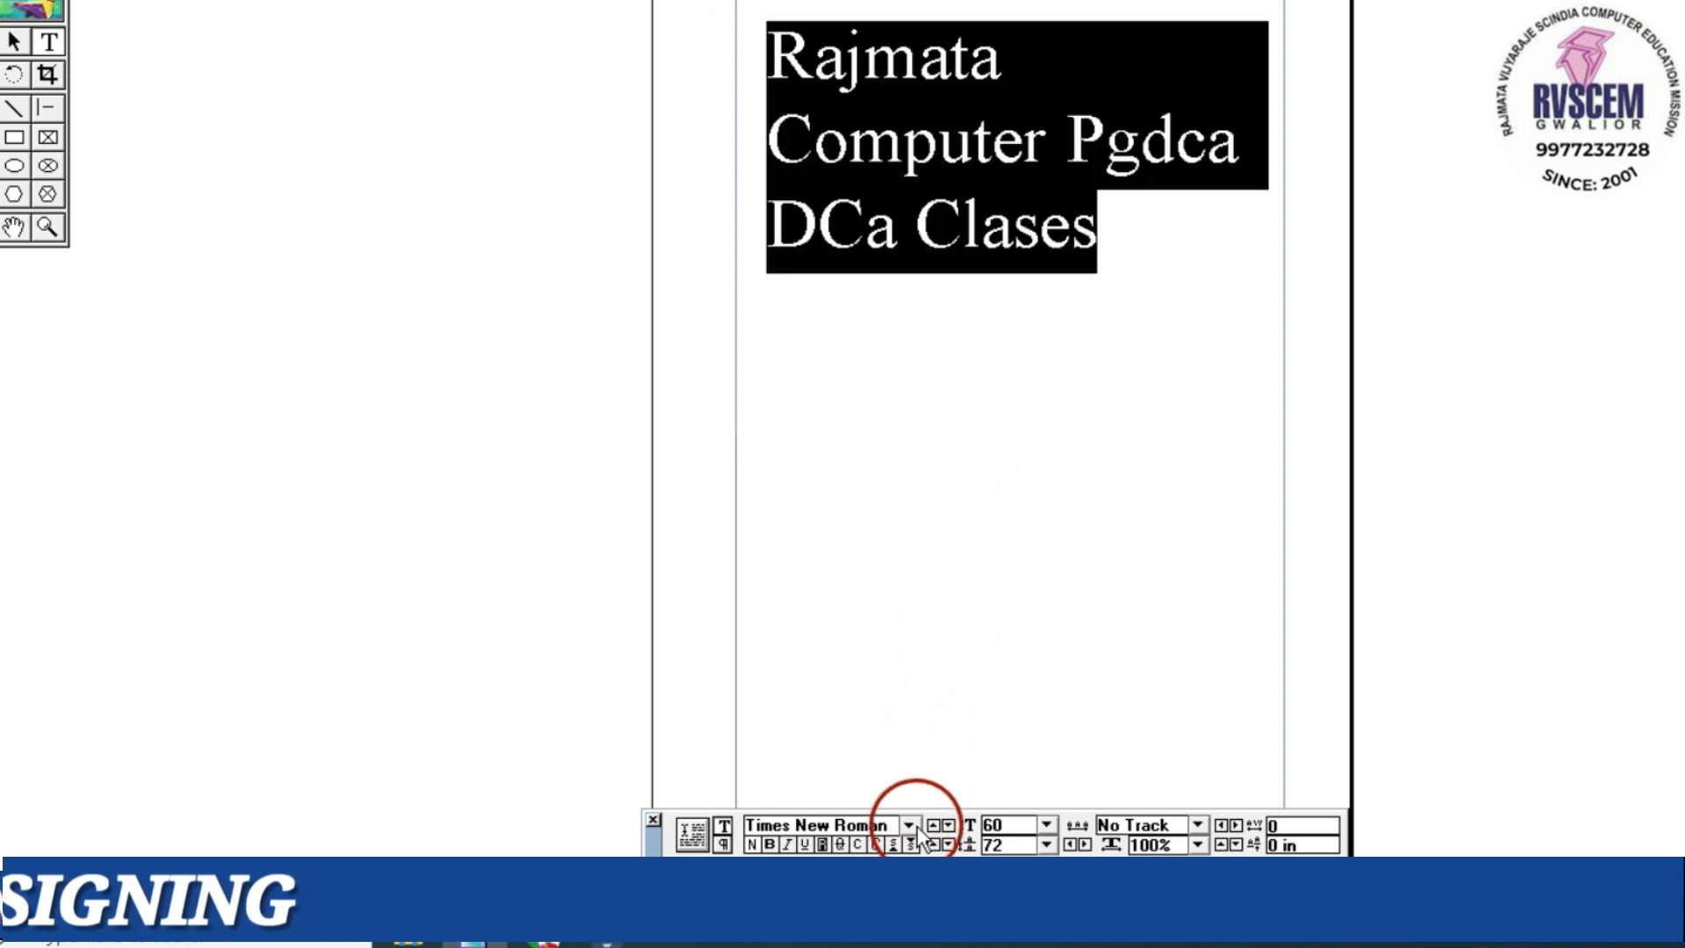
# Try the Times New Roman Greek and Webdings fonts on the selected 60-point text
pyautogui.click(909, 825)
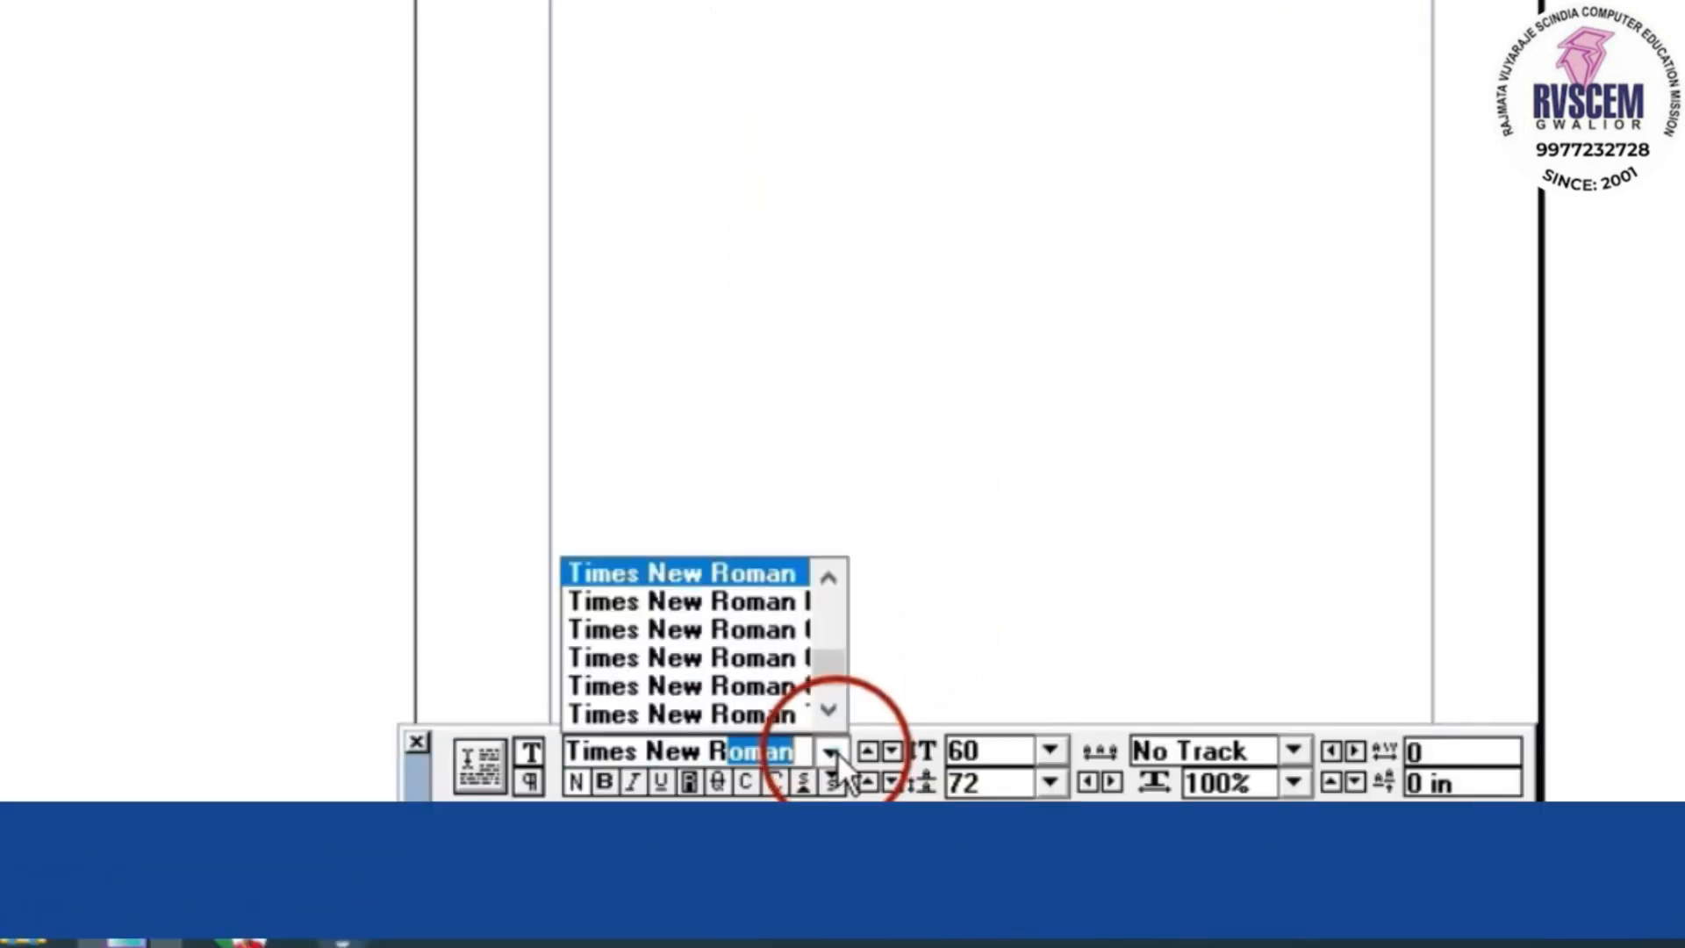
pyautogui.click(721, 675)
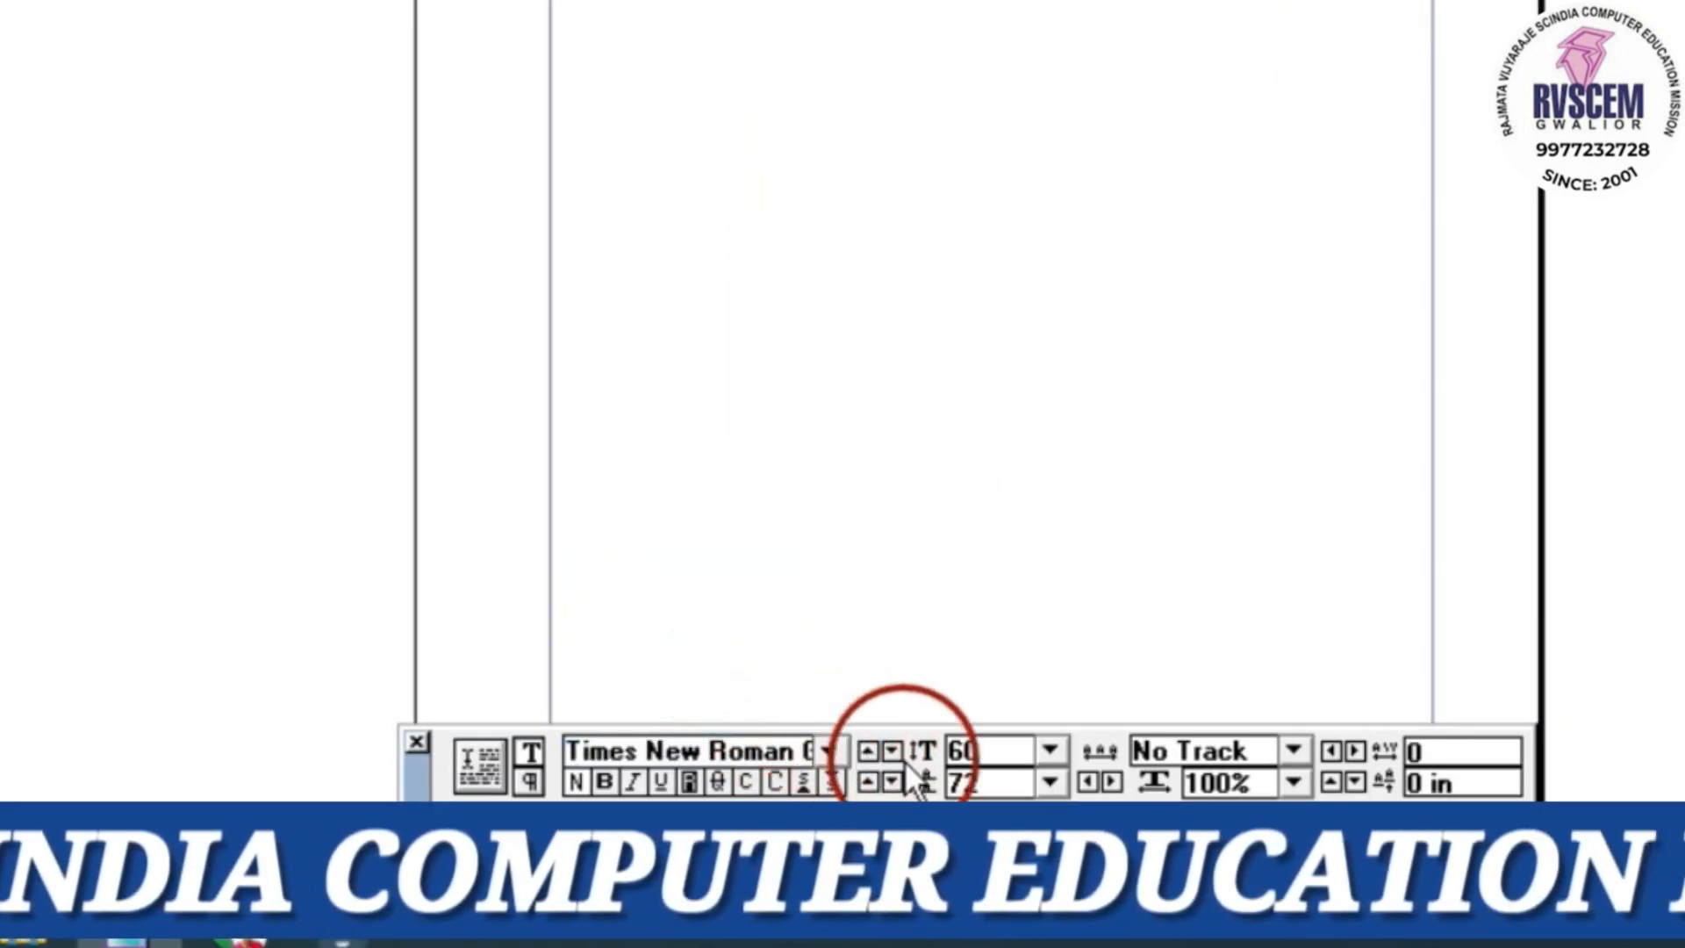
pyautogui.click(825, 748)
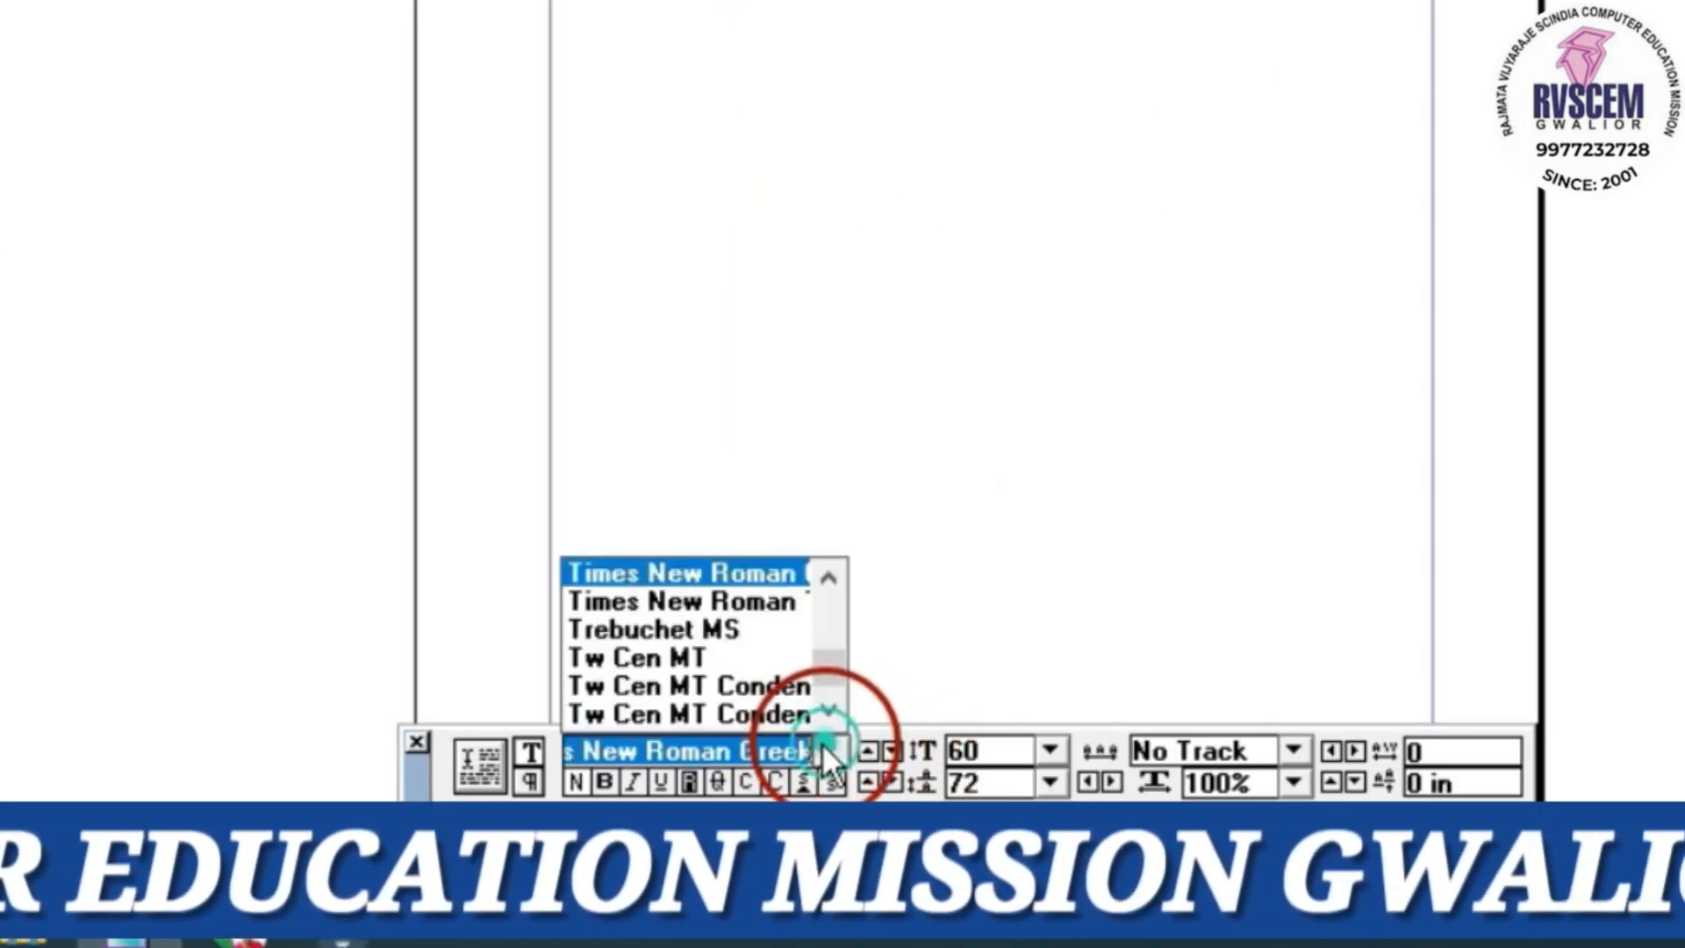
pyautogui.scroll(-3, 661, 597)
pyautogui.click(669, 682)
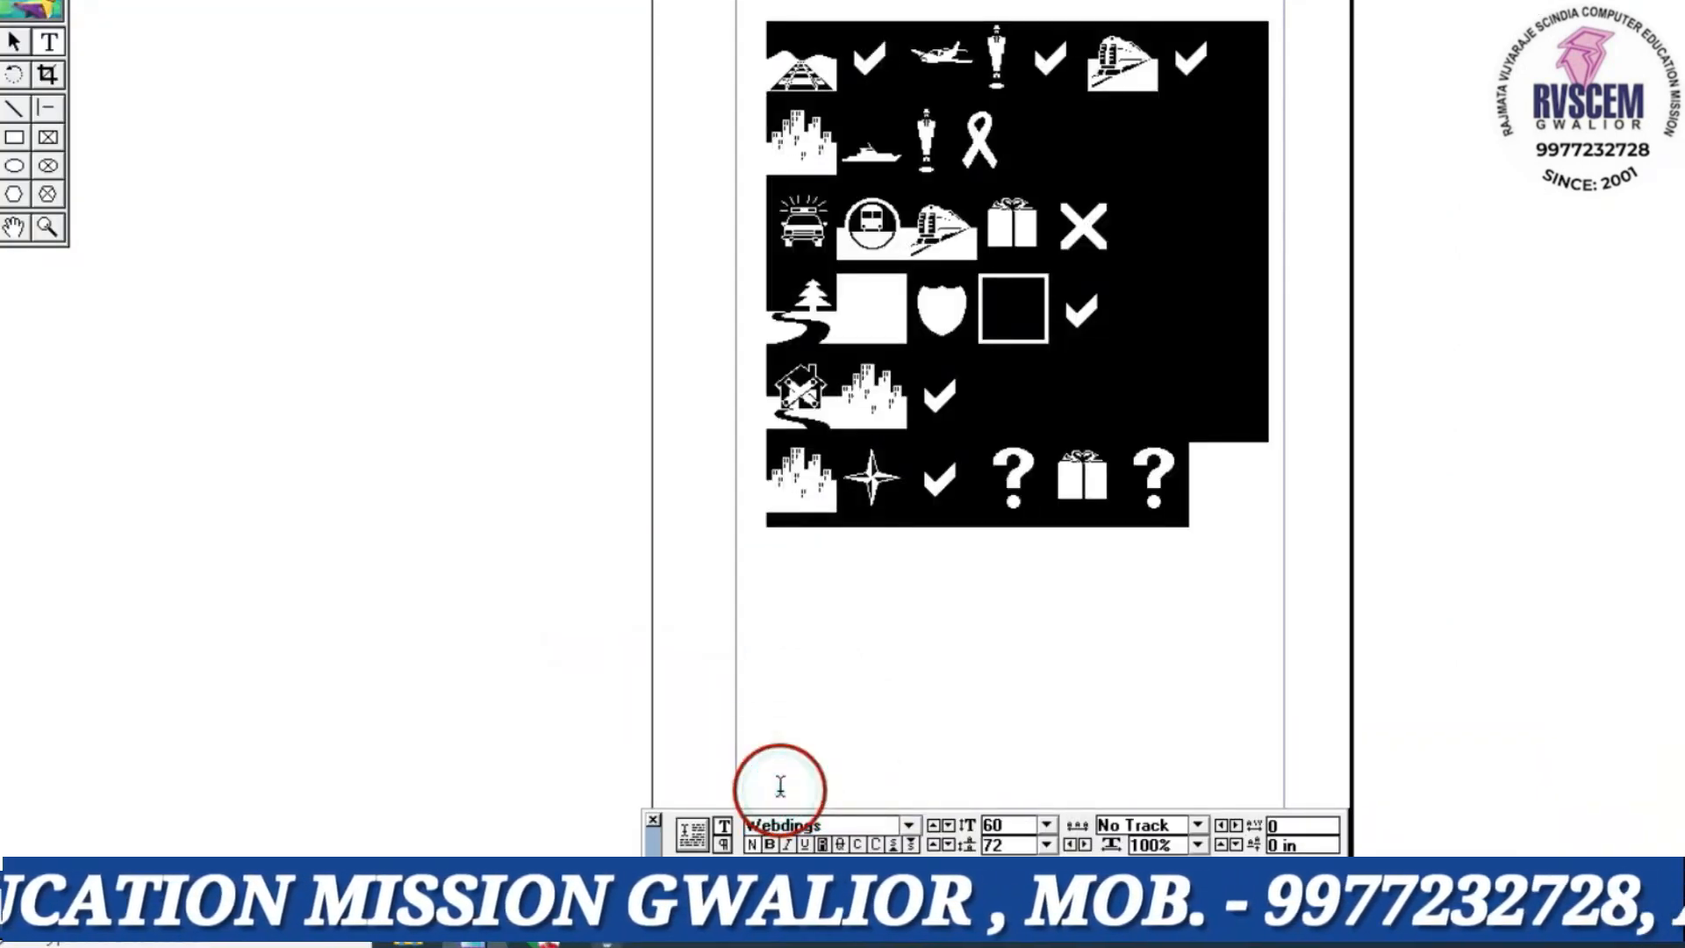
# Set the selected text's font to Tw Cen MT Condensed
pyautogui.click(909, 824)
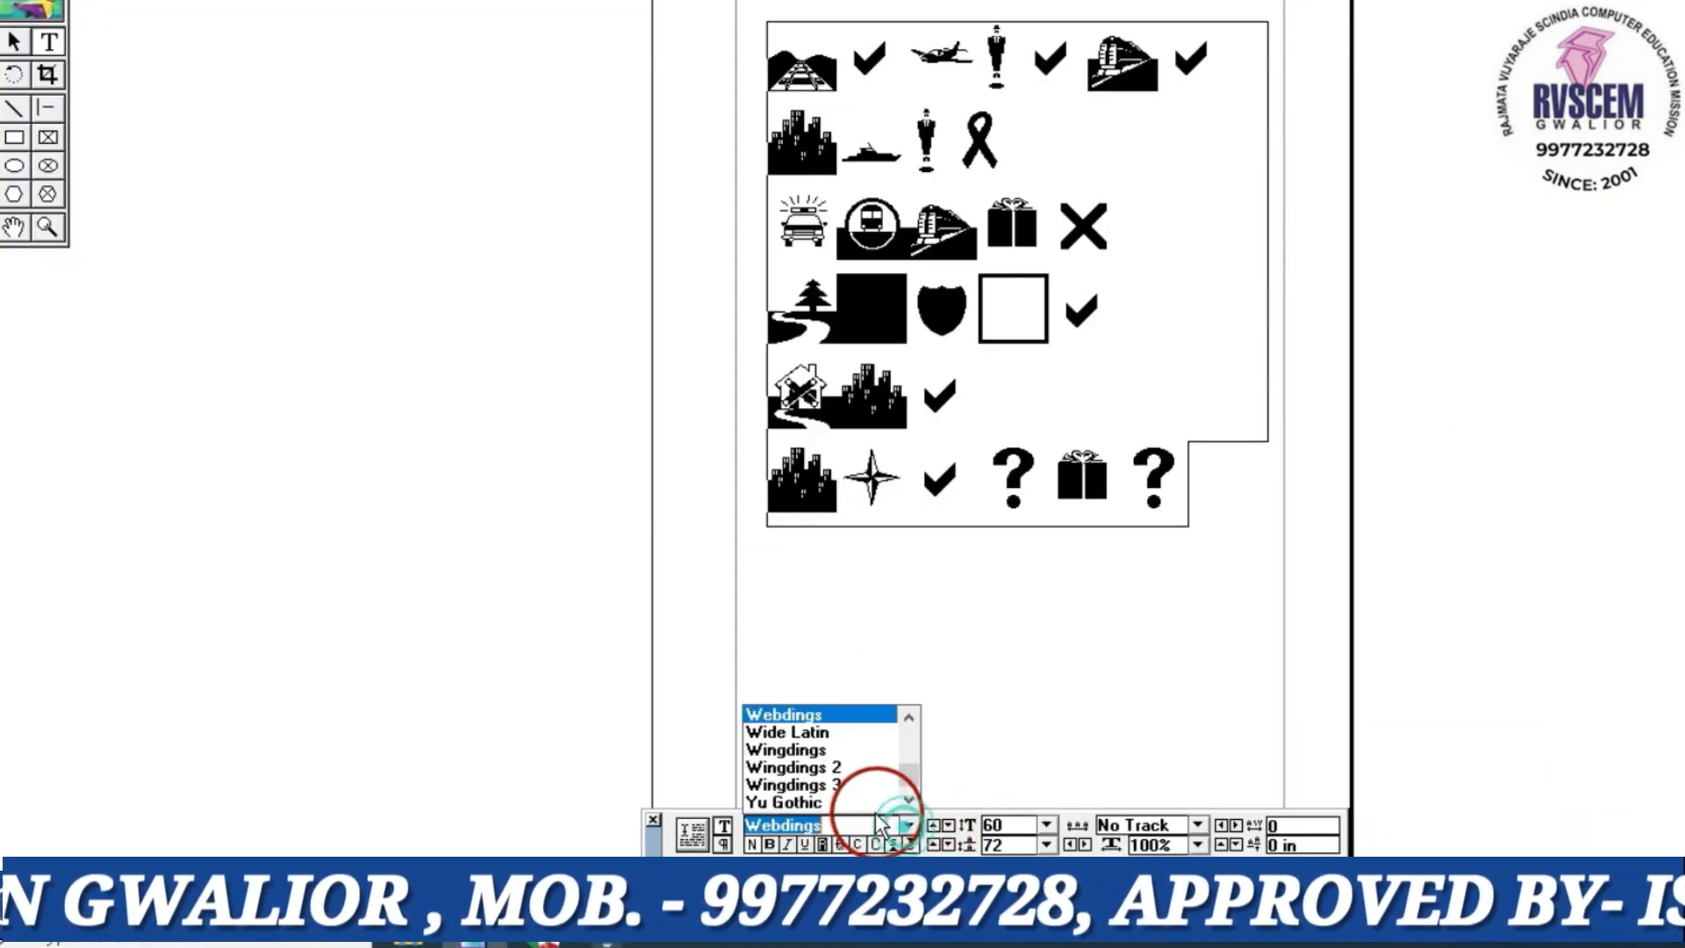
pyautogui.scroll(2, 849, 772)
pyautogui.click(819, 765)
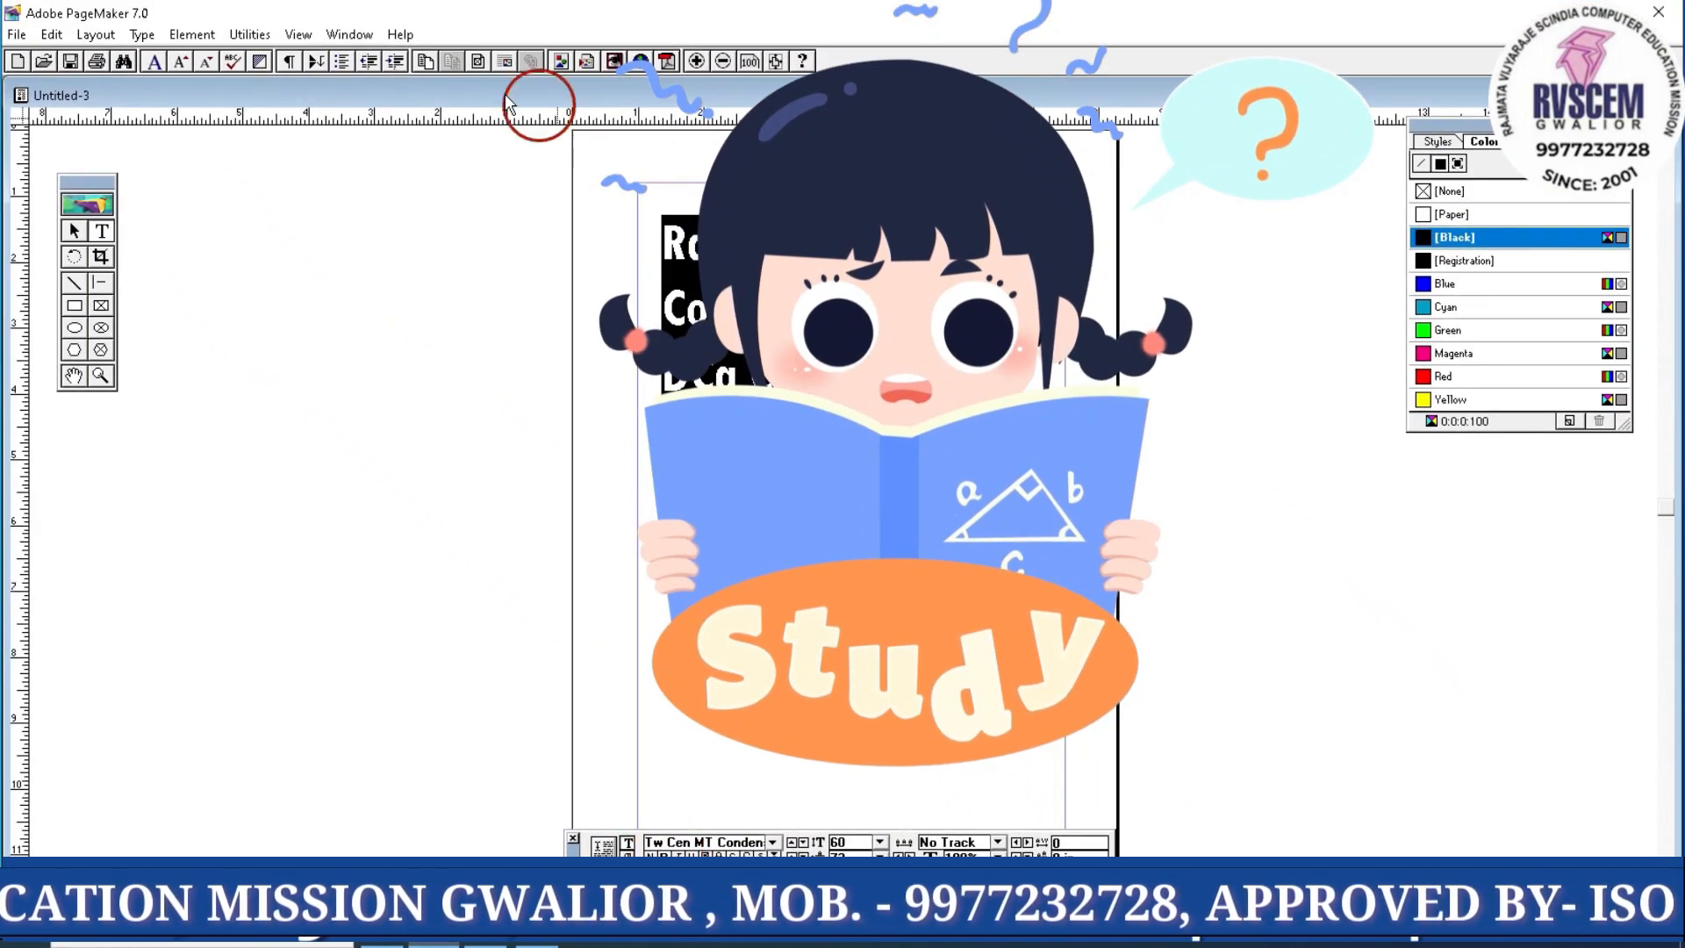
# Try the Italic type style on the selected heading text and remove it again
pyautogui.click(142, 34)
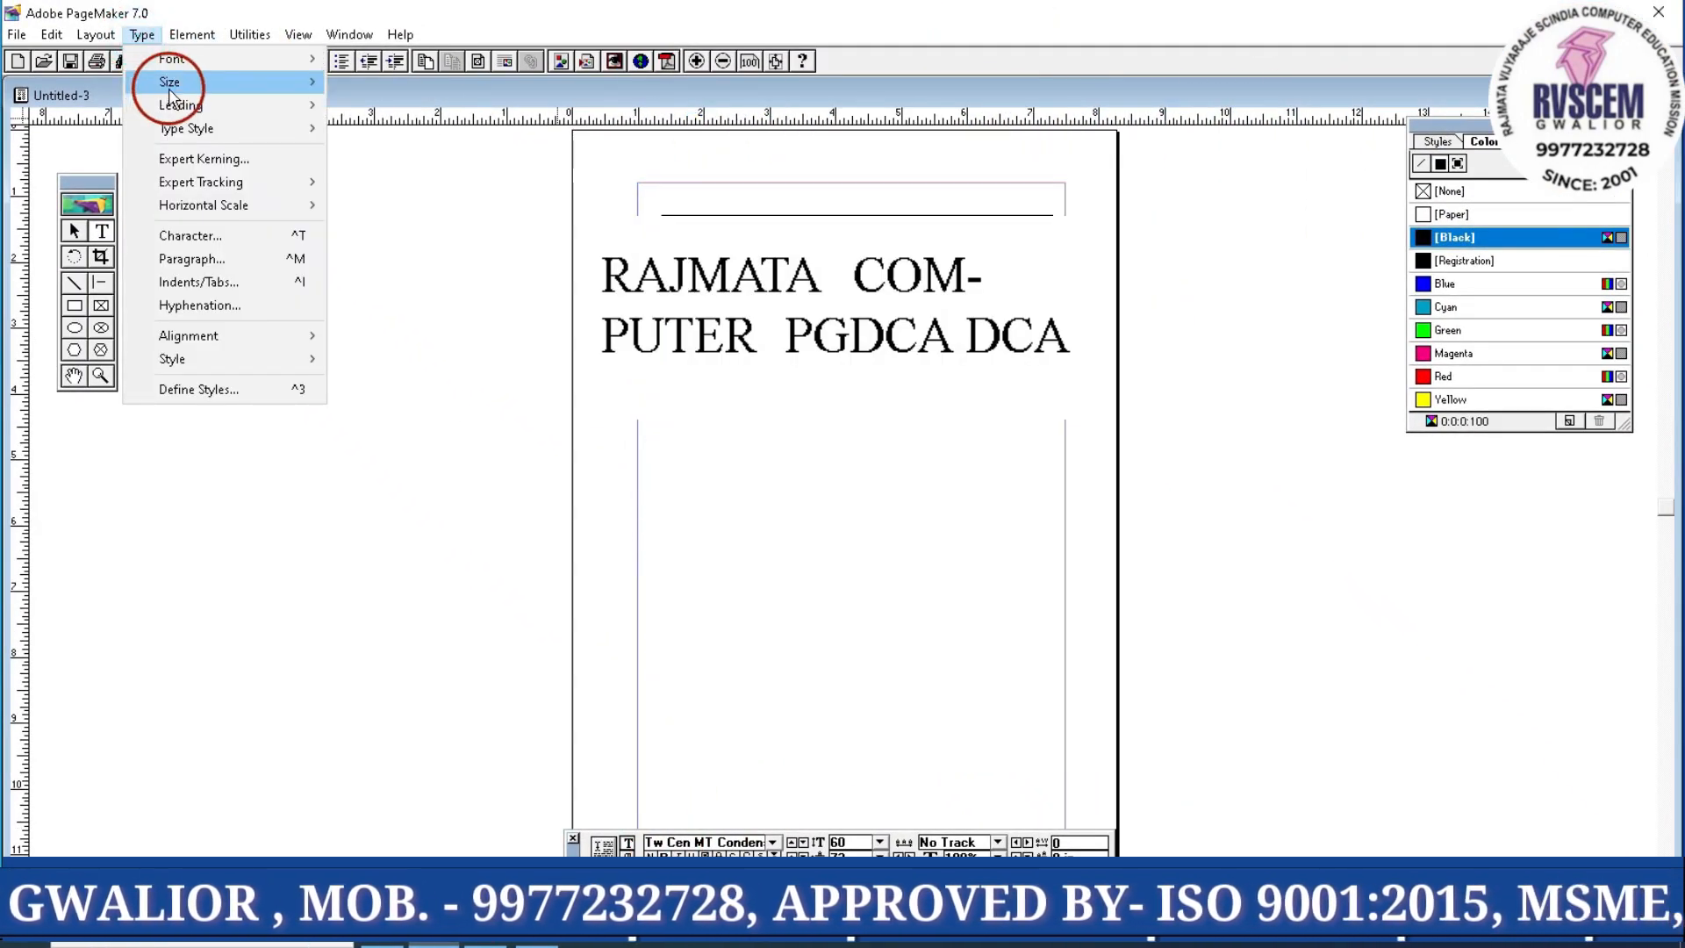
pyautogui.moveTo(210, 70)
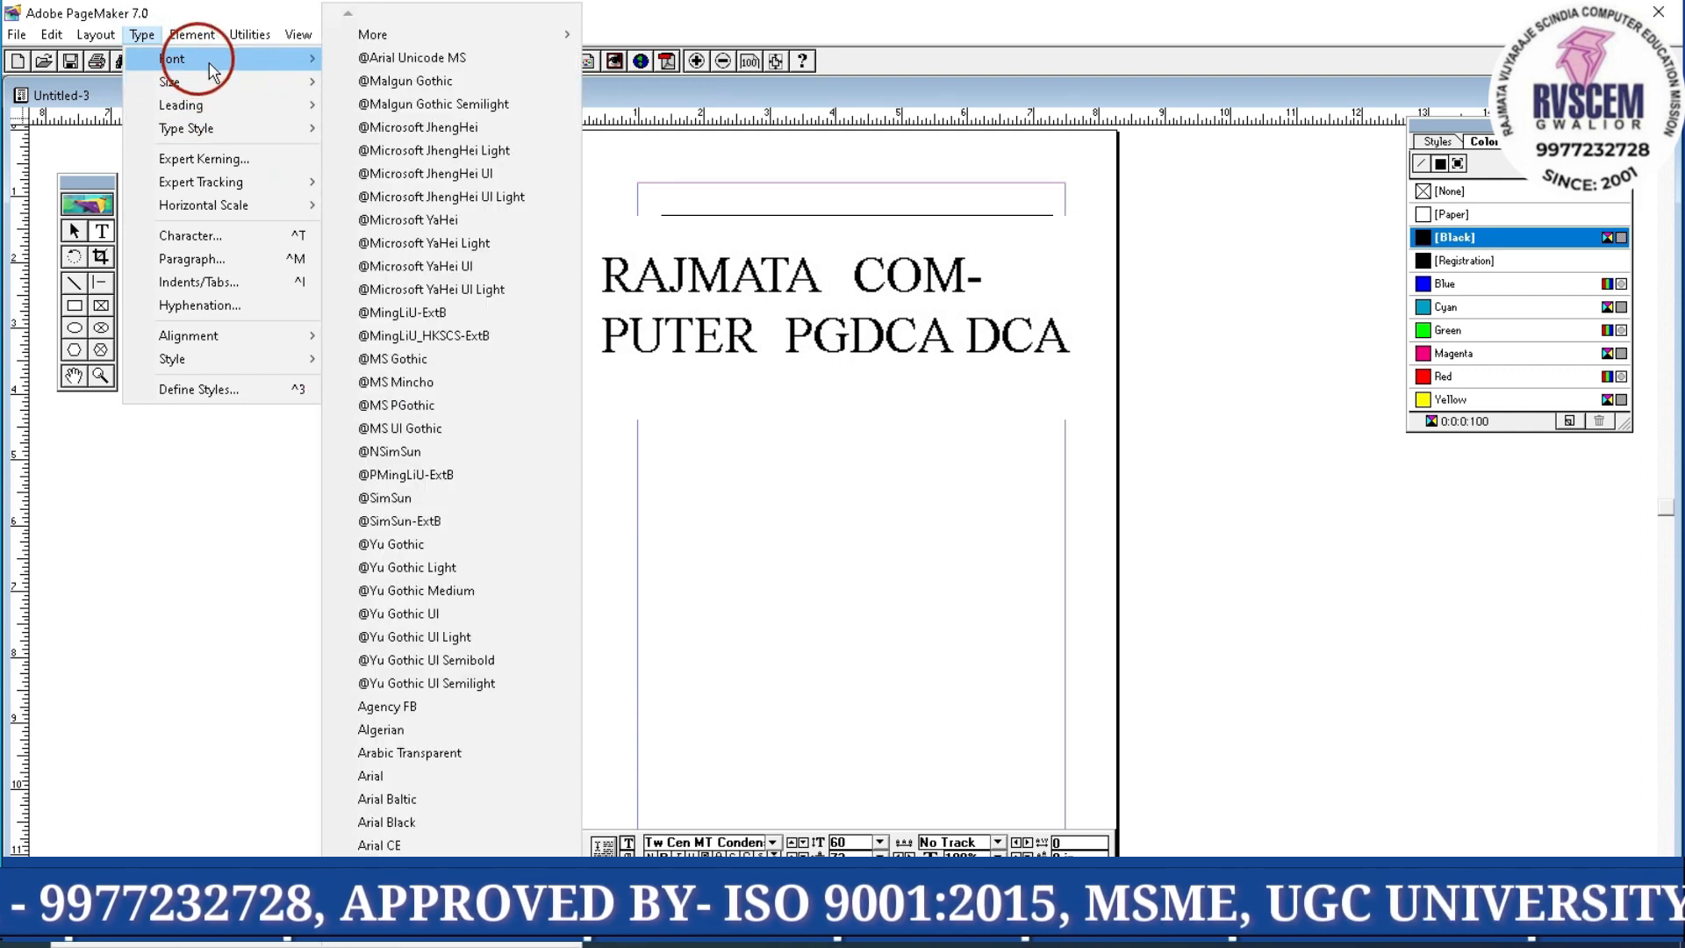
pyautogui.moveTo(298, 128)
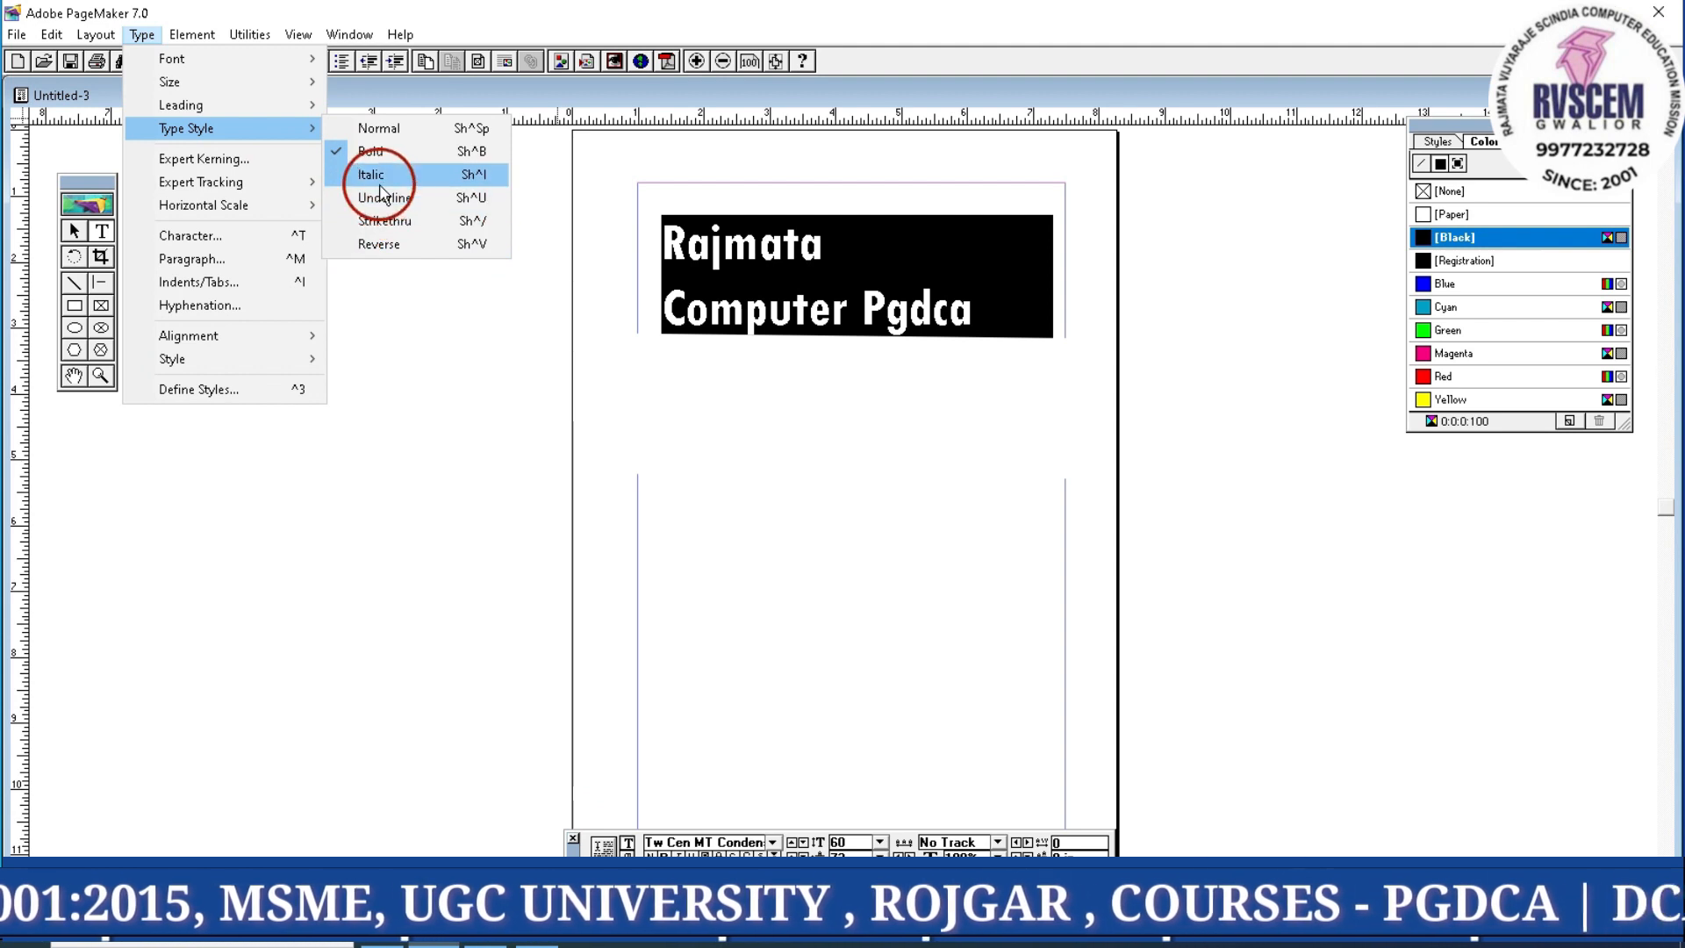
pyautogui.click(373, 175)
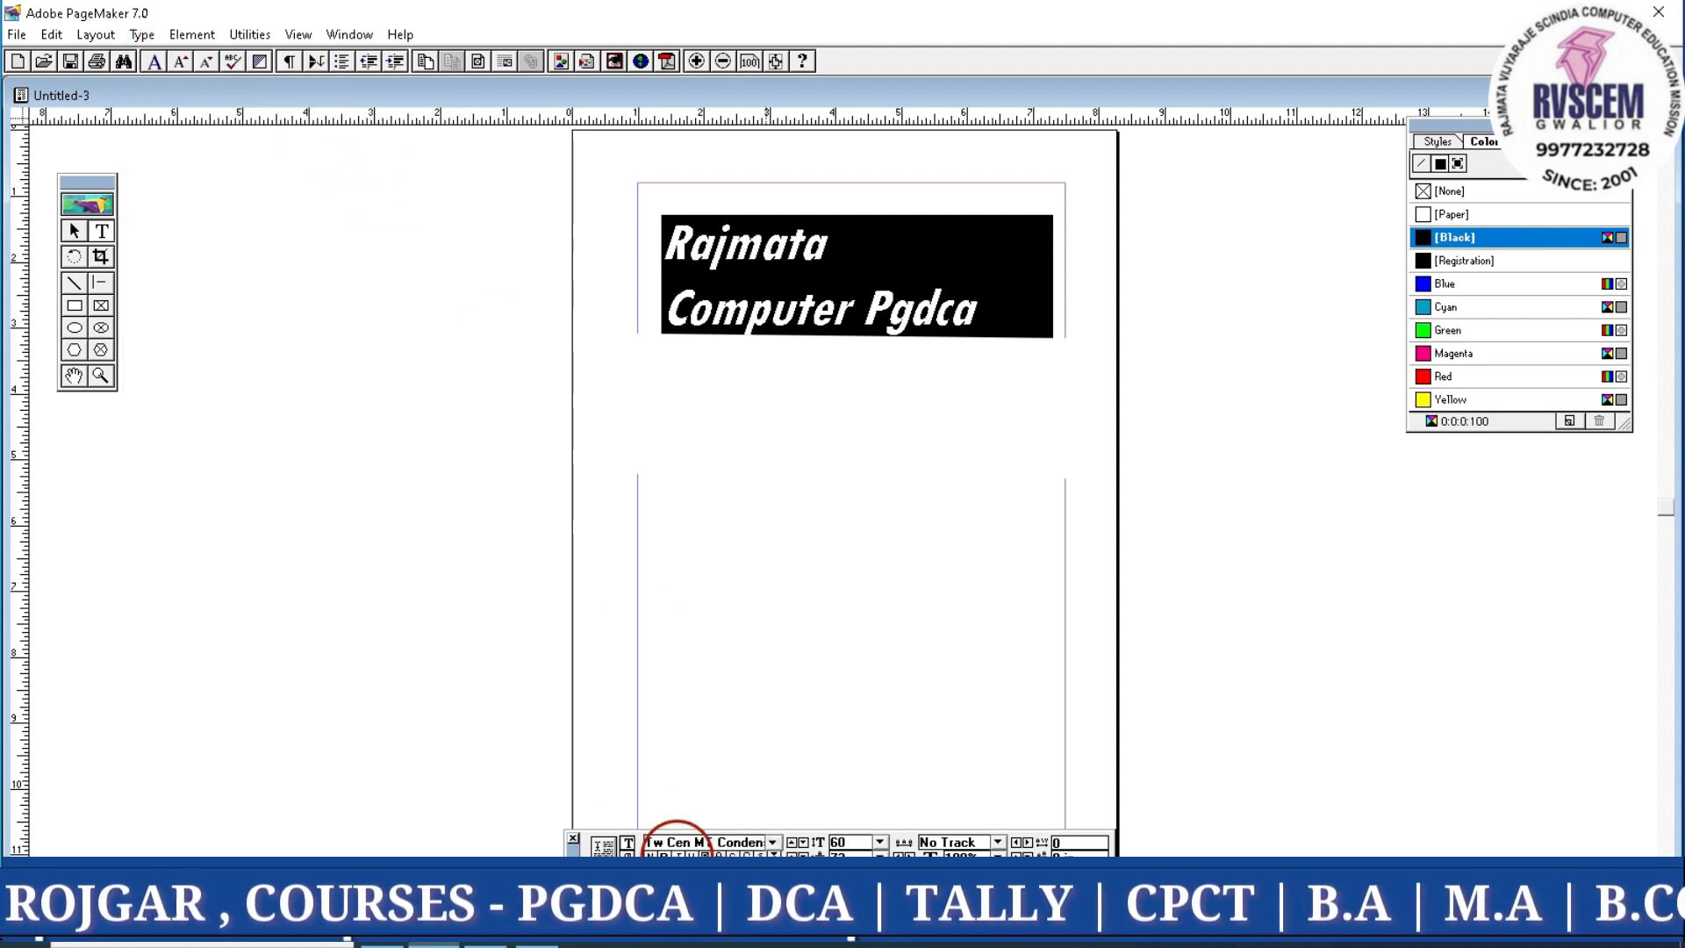
pyautogui.click(678, 851)
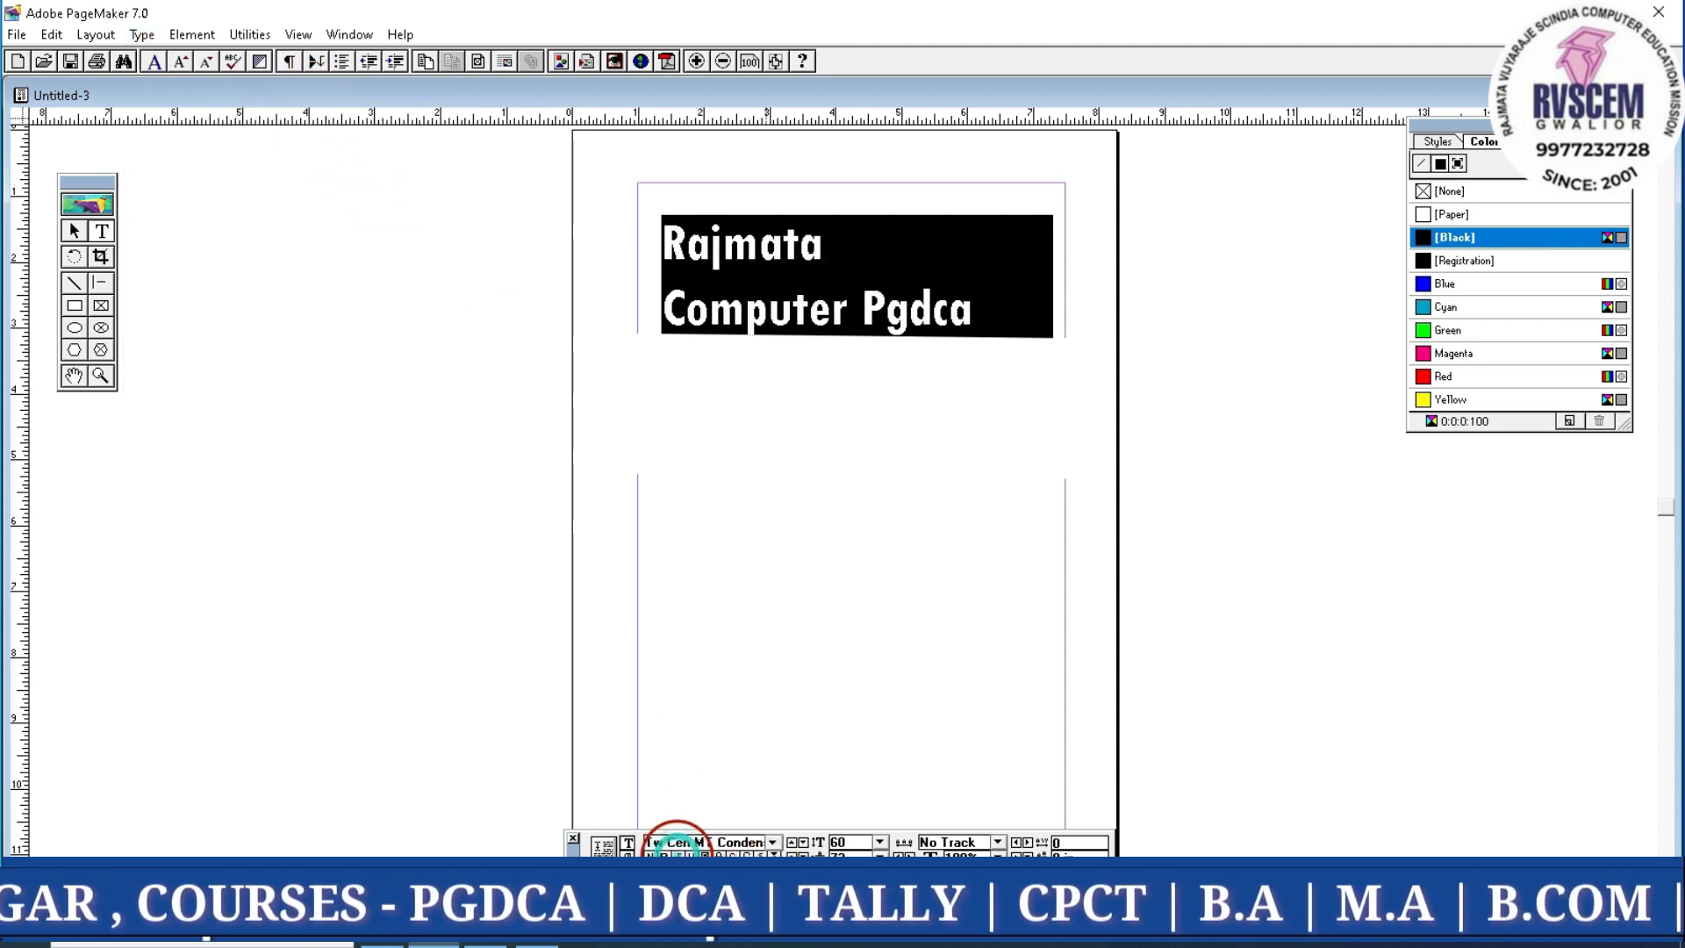
# Colour the word "Rajmata" red and the word "Computer" blue
pyautogui.click(864, 302)
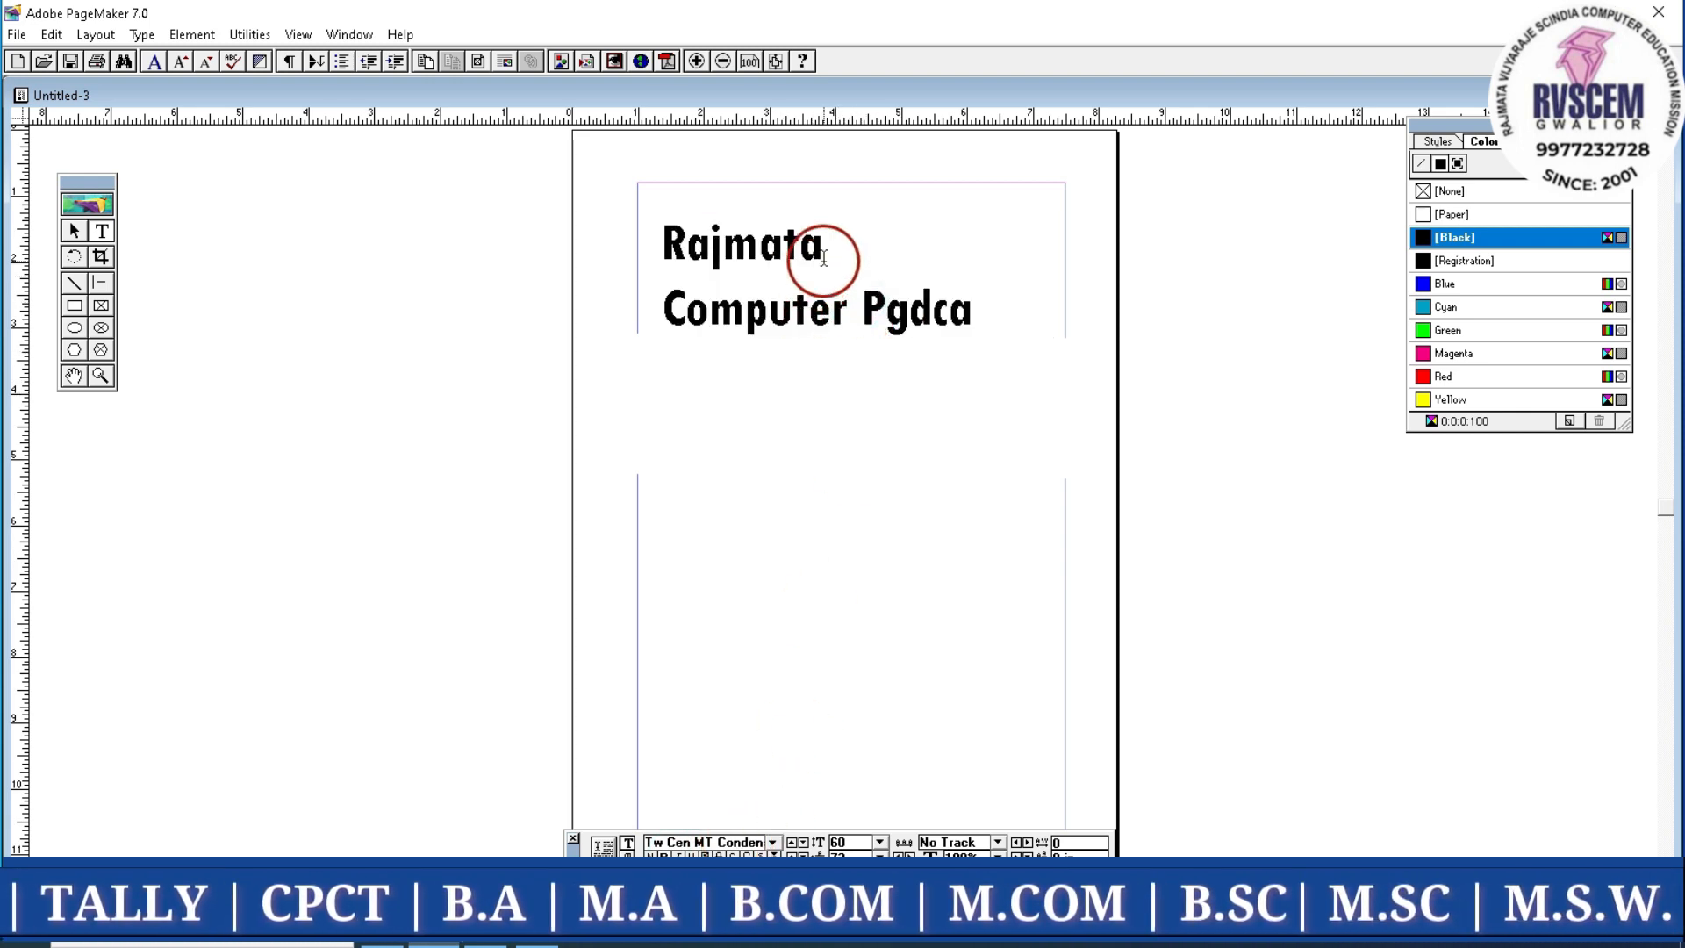
pyautogui.moveTo(821, 256); pyautogui.dragTo(663, 235)
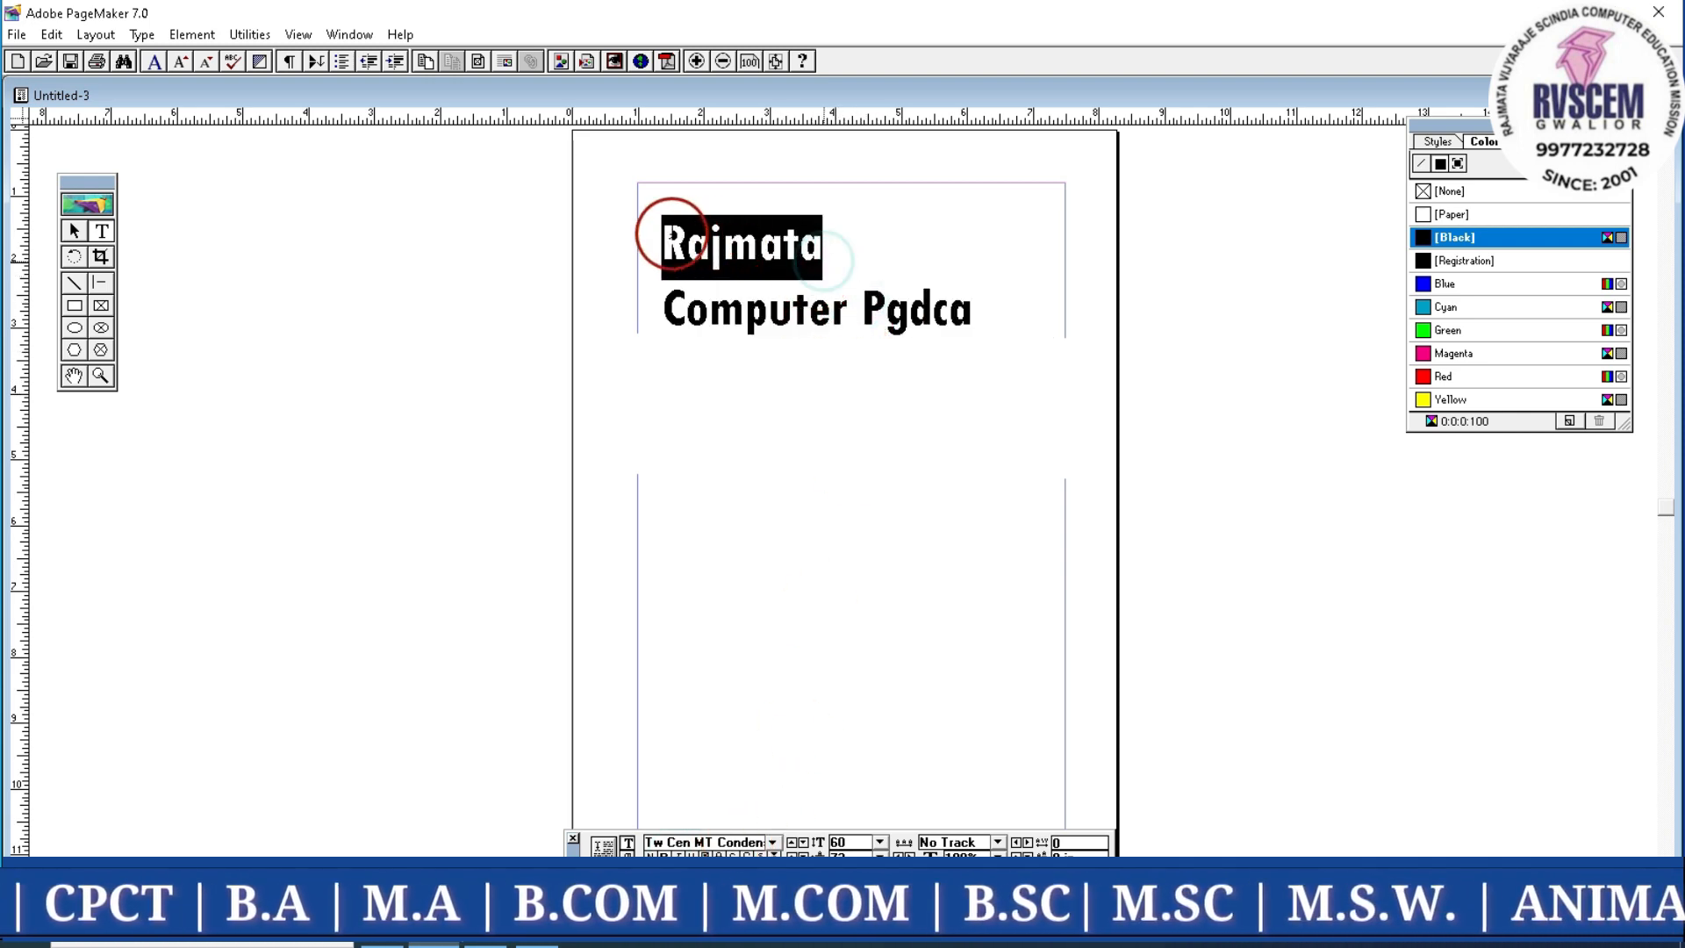
pyautogui.click(1439, 377)
pyautogui.click(860, 314)
pyautogui.moveTo(860, 314); pyautogui.dragTo(669, 309)
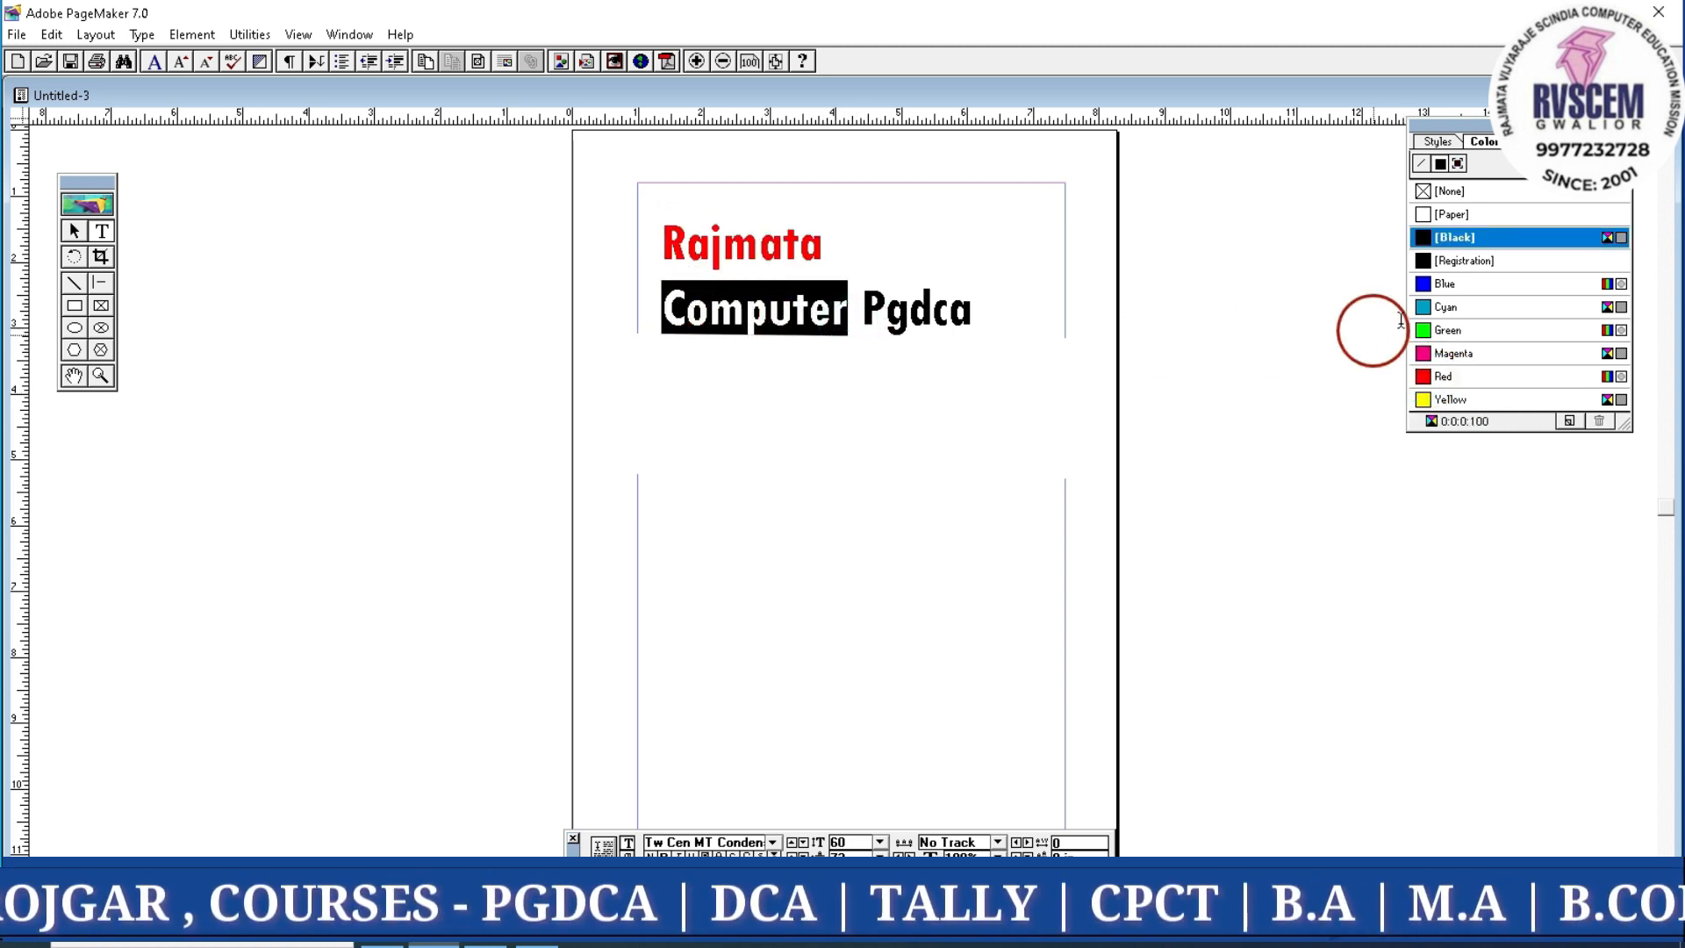
pyautogui.click(1423, 285)
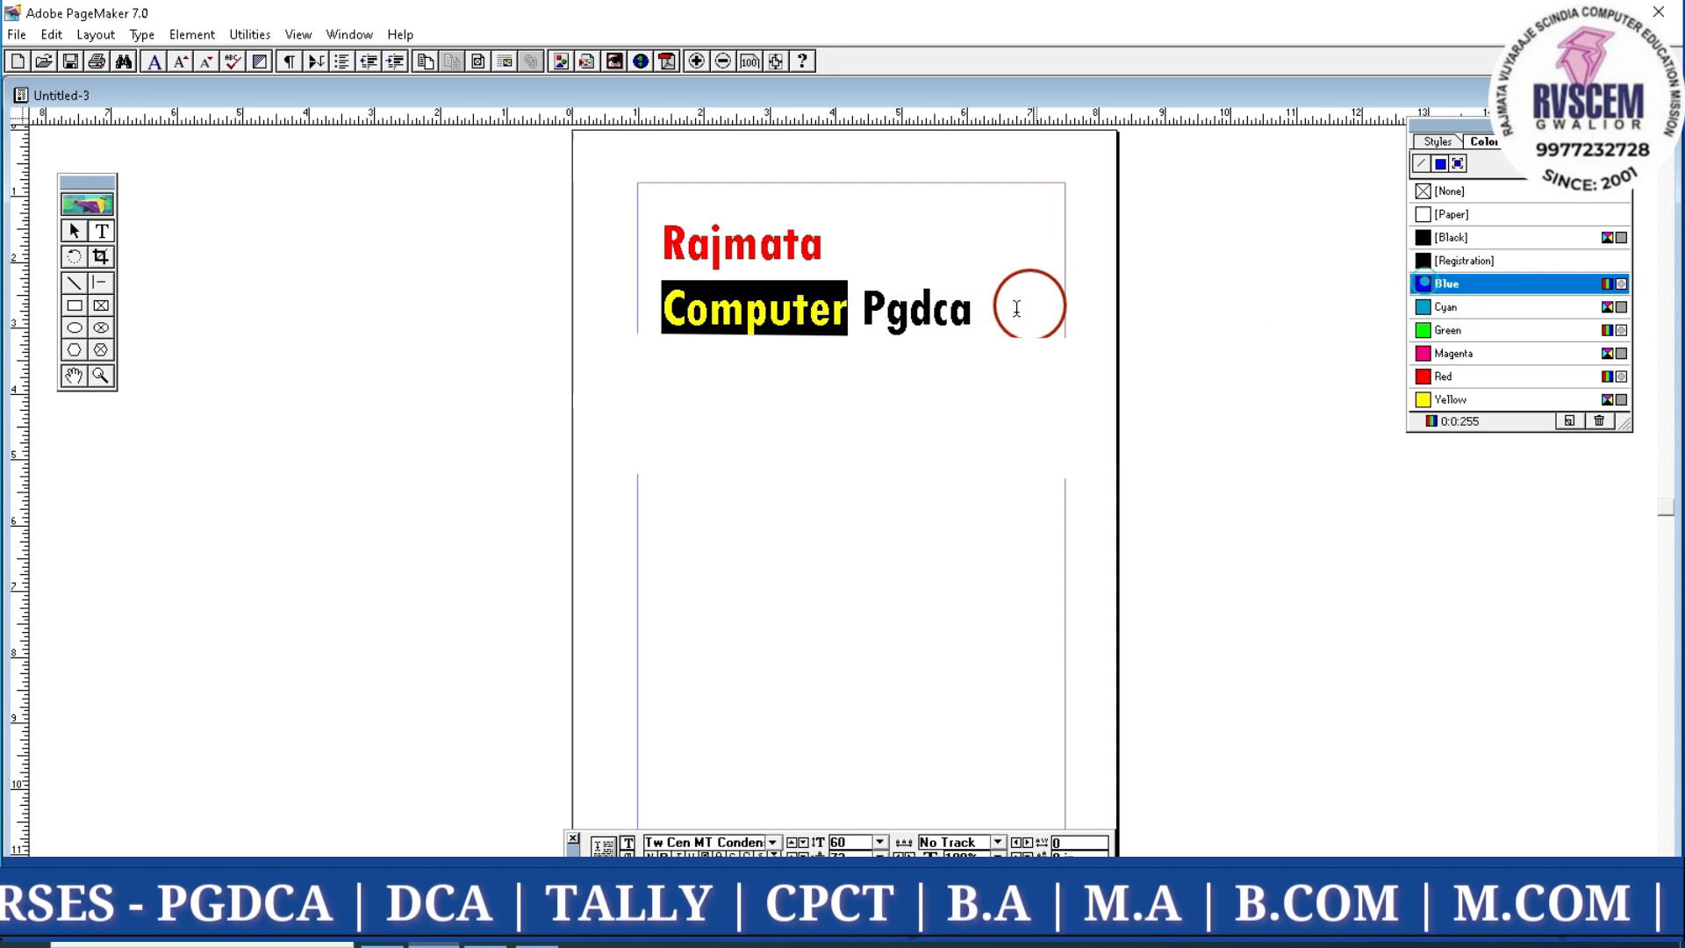
# Colour the word "Pgdca" cyan
pyautogui.click(888, 307)
pyautogui.moveTo(862, 311); pyautogui.dragTo(898, 372)
pyautogui.click(1426, 332)
pyautogui.click(1478, 333)
pyautogui.click(1419, 312)
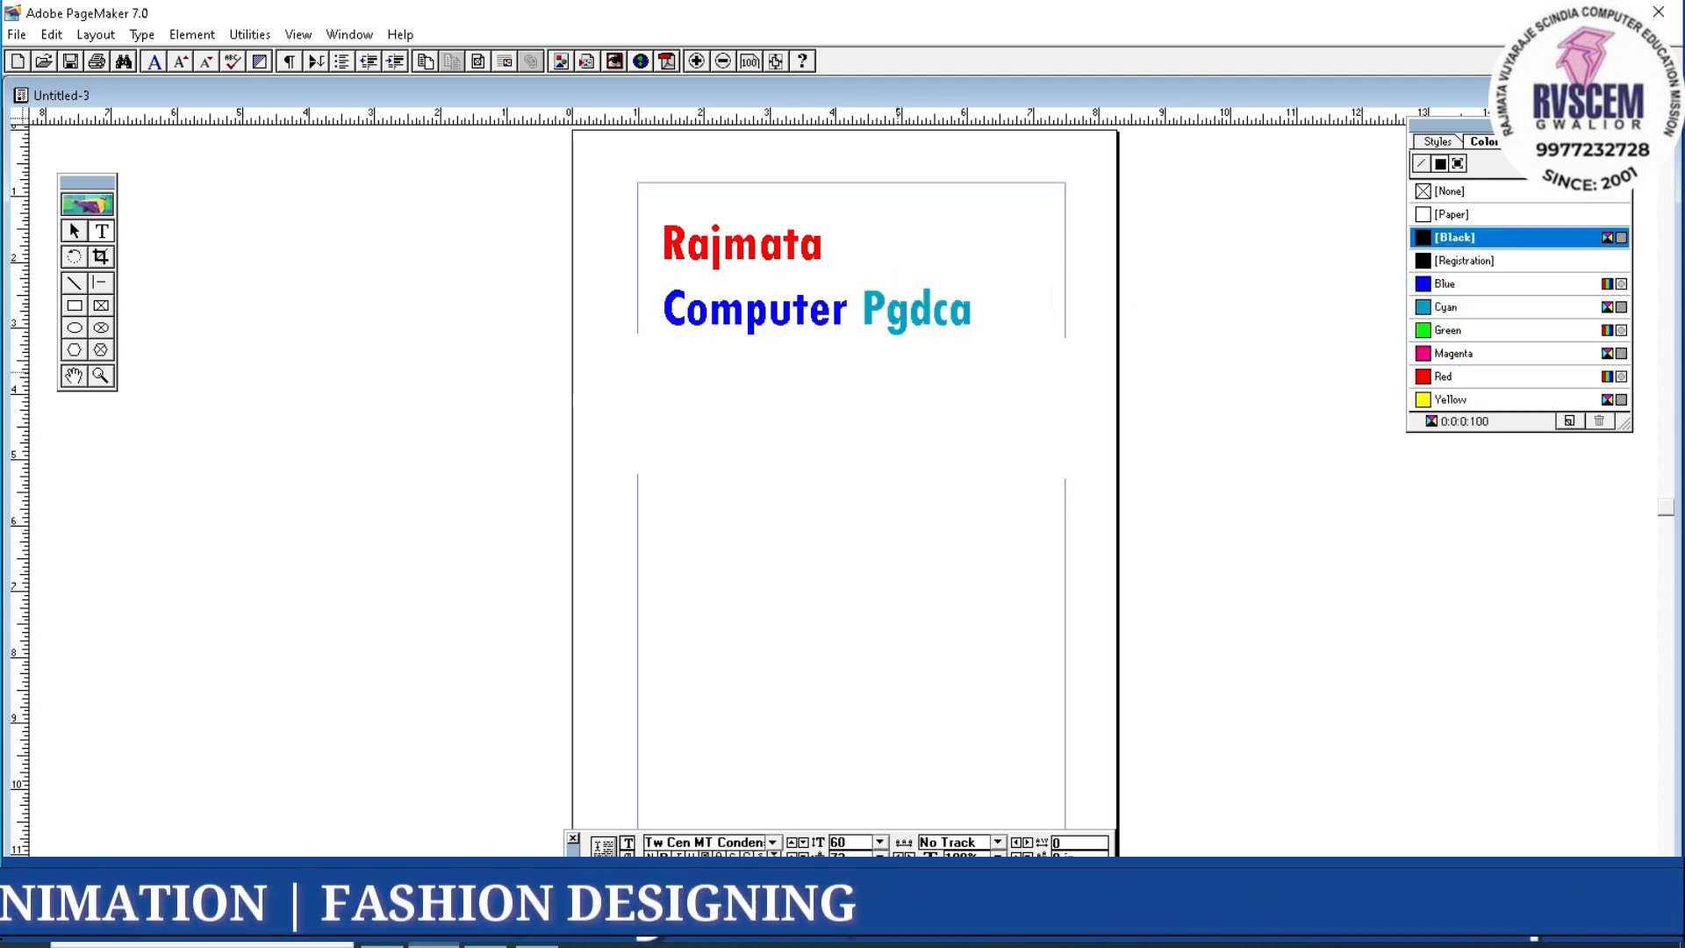
pyautogui.click(1443, 376)
pyautogui.click(1134, 351)
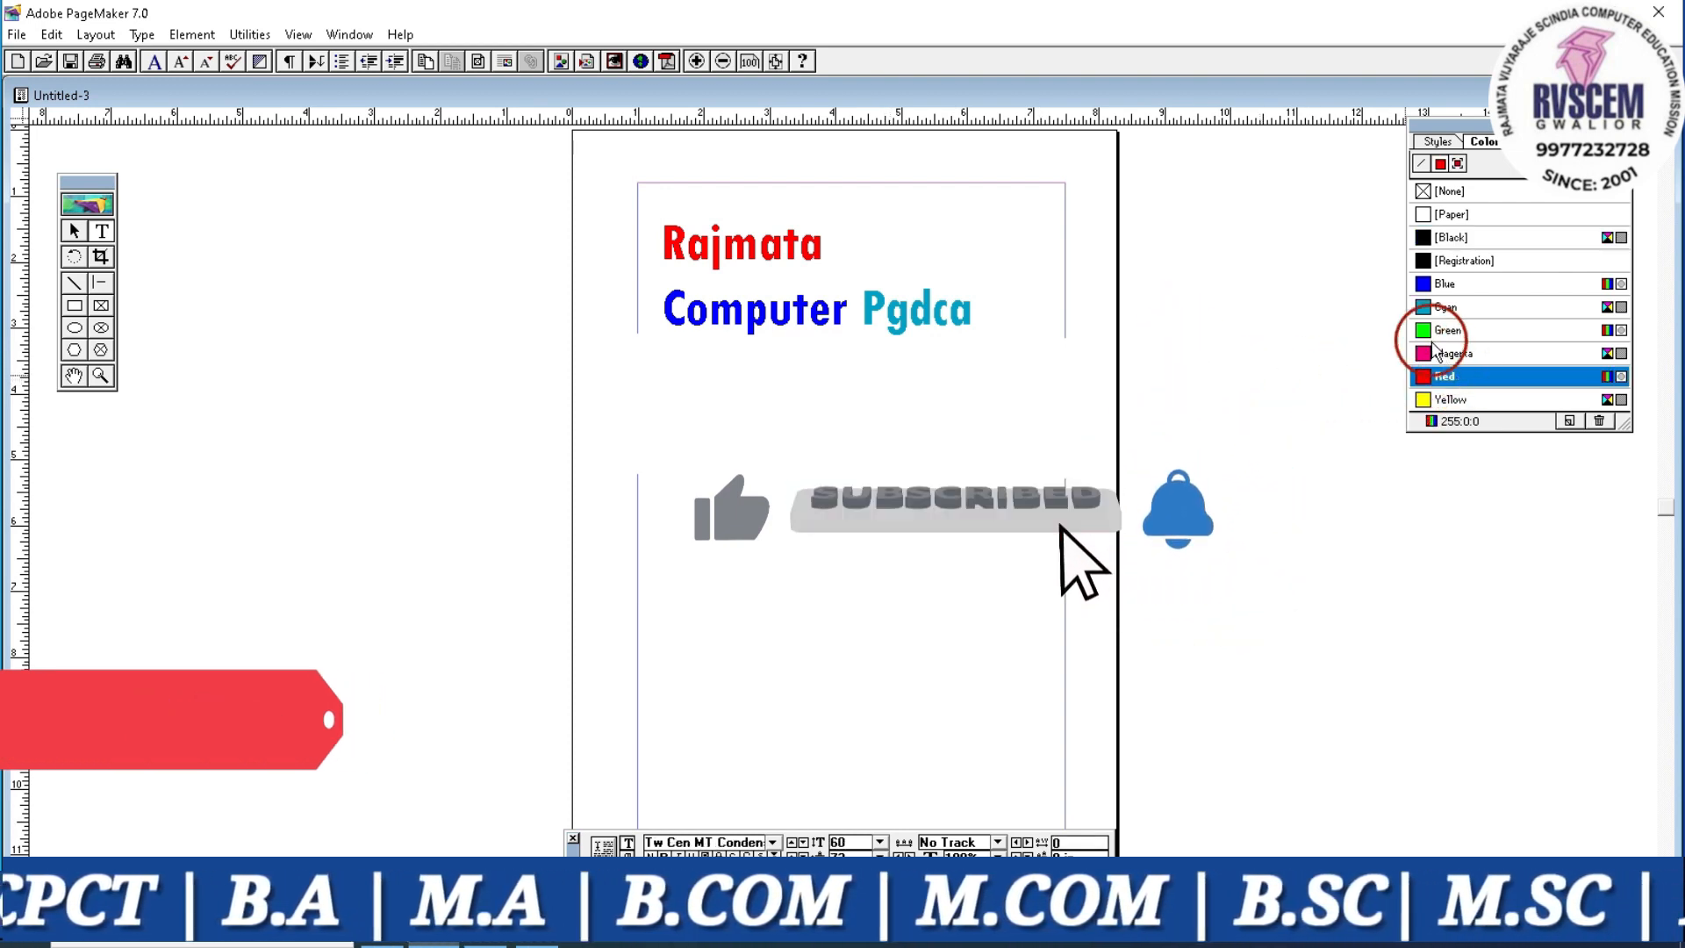
pyautogui.click(1430, 358)
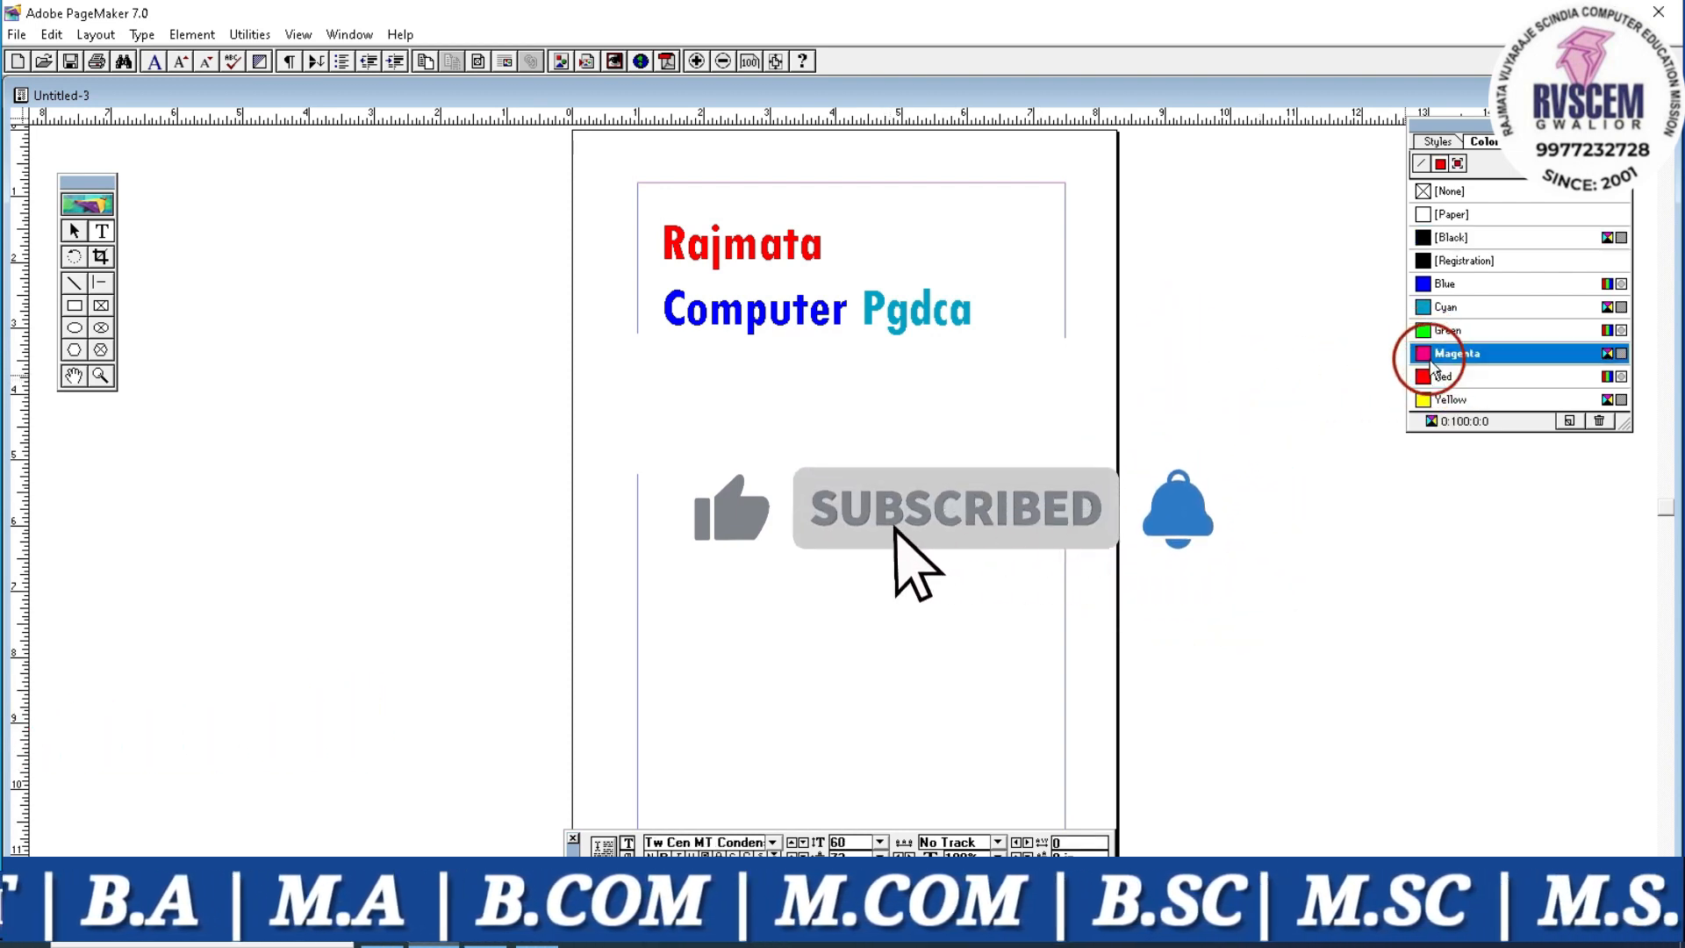
pyautogui.click(1281, 380)
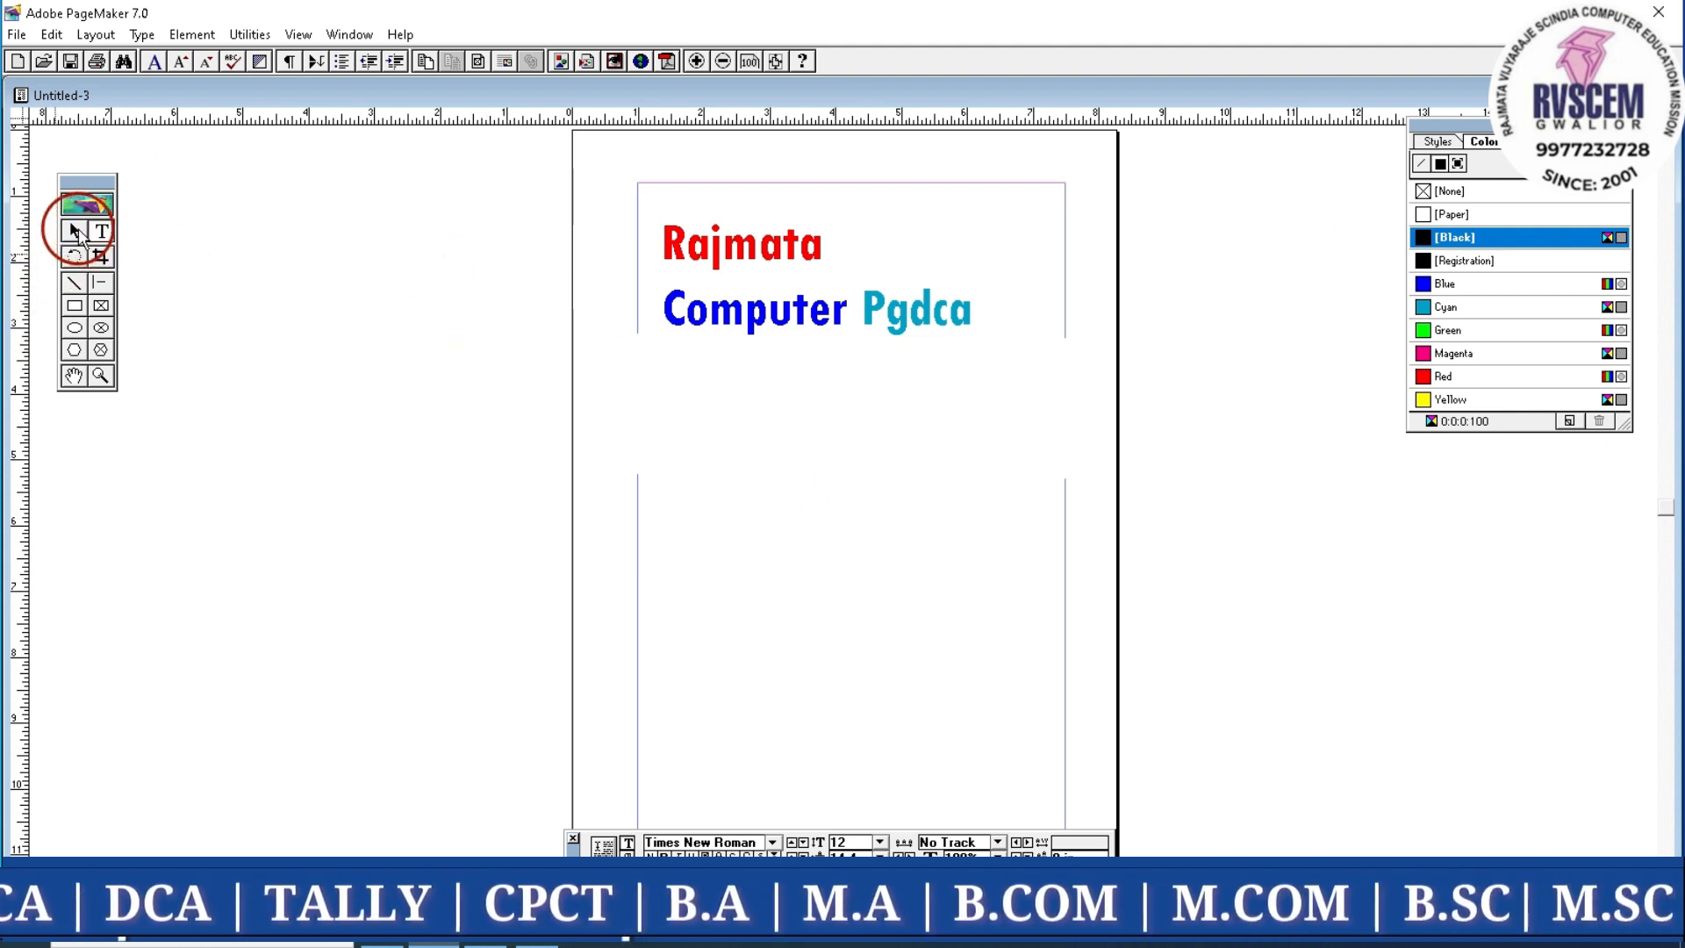
# Move the coloured text block slightly up and to the right, to about X 1.97 in, and reactivate the Text tool
pyautogui.click(76, 233)
pyautogui.click(695, 307)
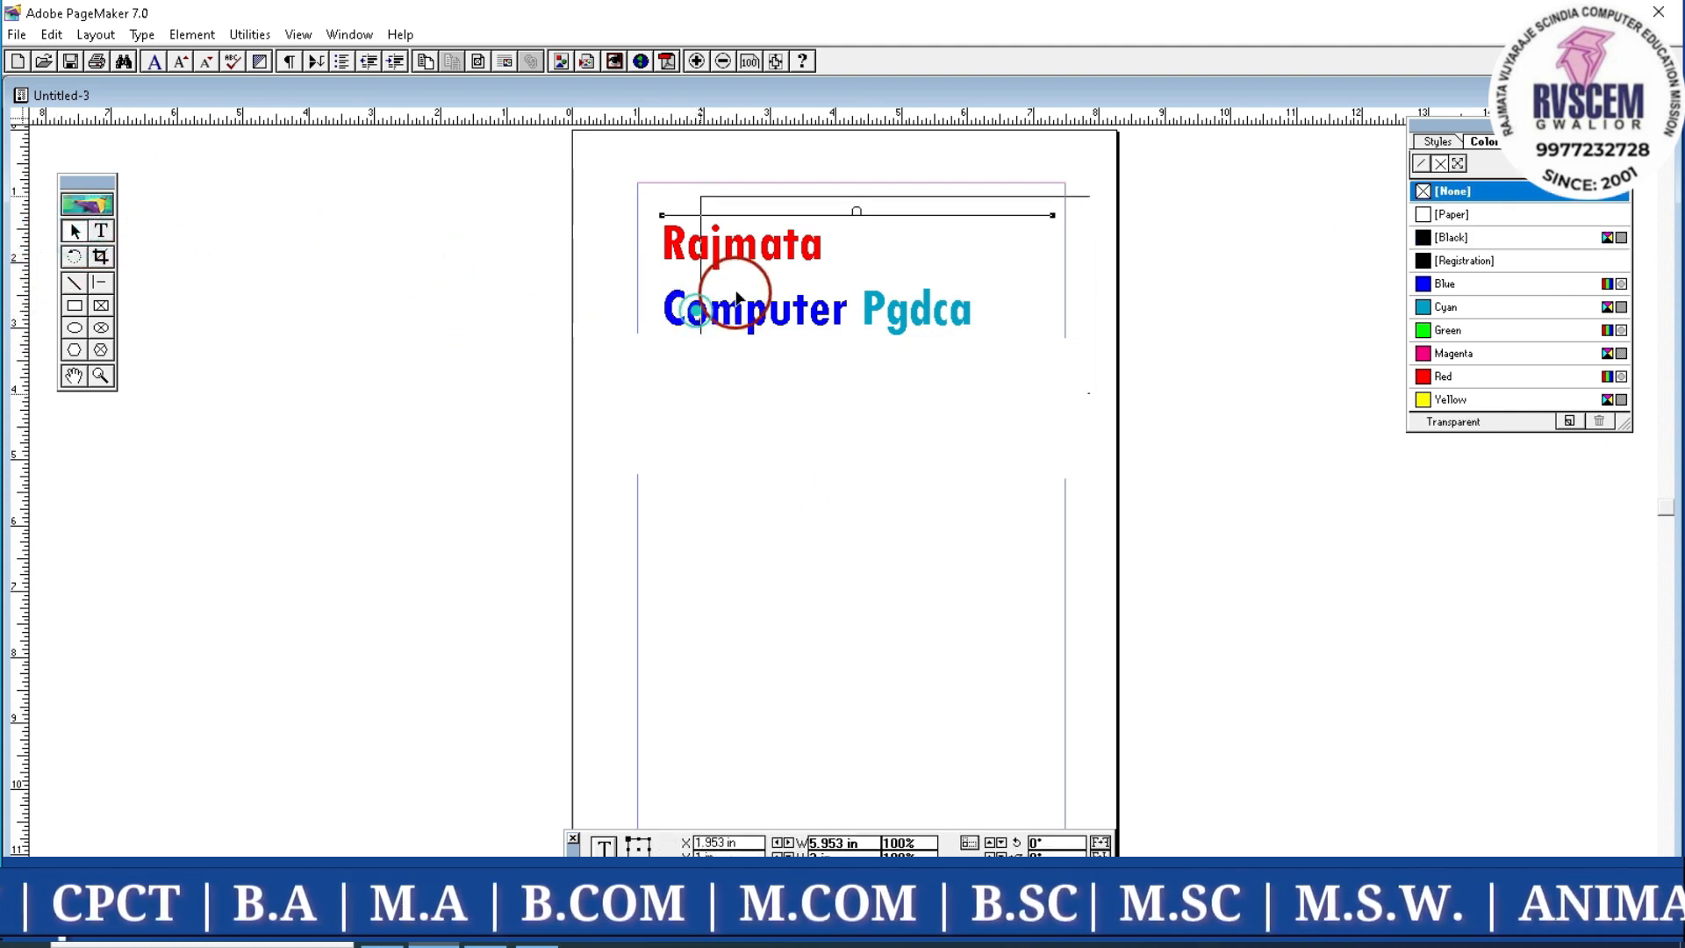
pyautogui.moveTo(737, 298); pyautogui.dragTo(740, 298)
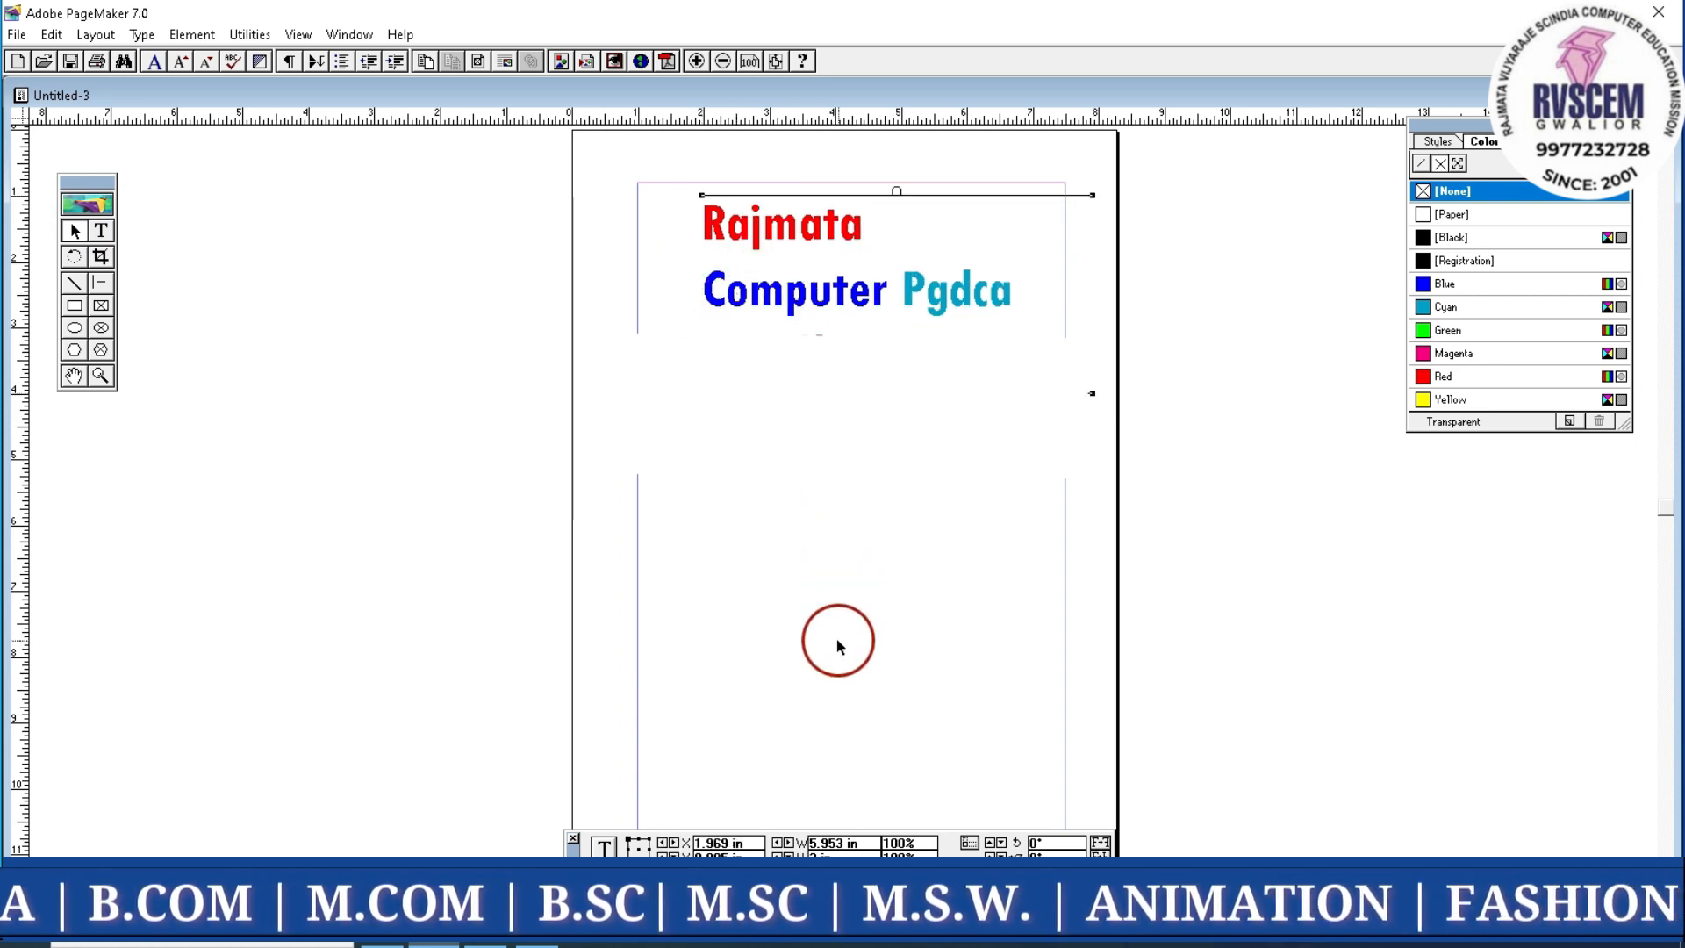
pyautogui.click(102, 230)
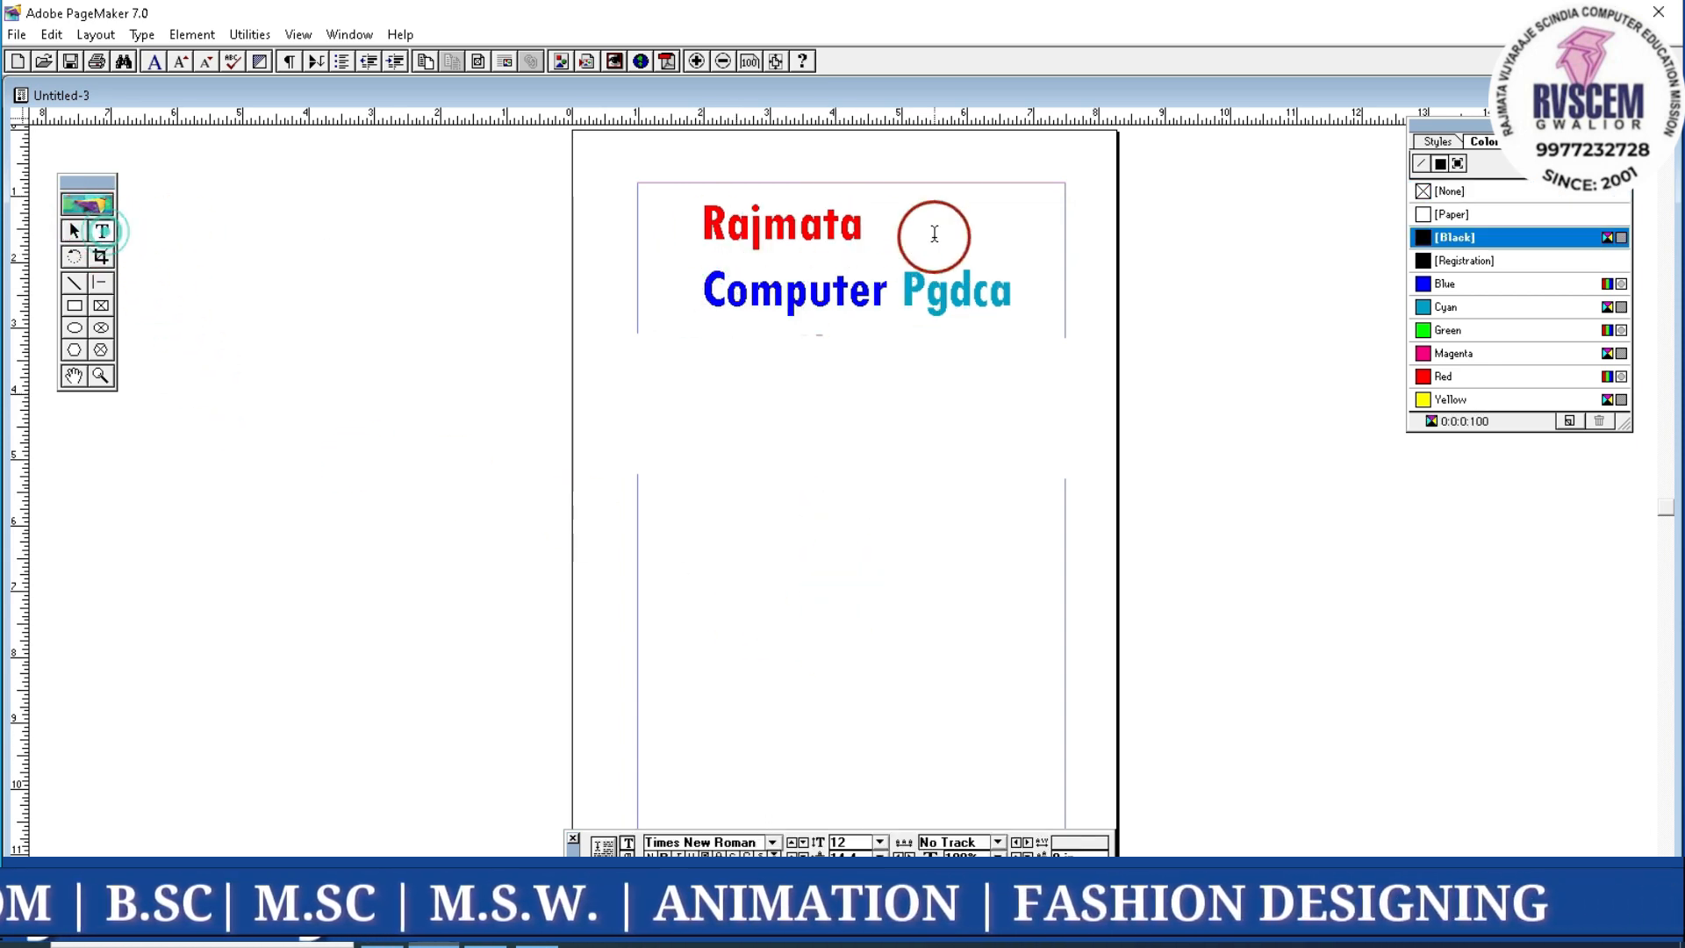
# Replace the coloured text with the magenta, bold line "Rajamta Computer" and move that text block to about X 1.75 in
pyautogui.click(889, 291)
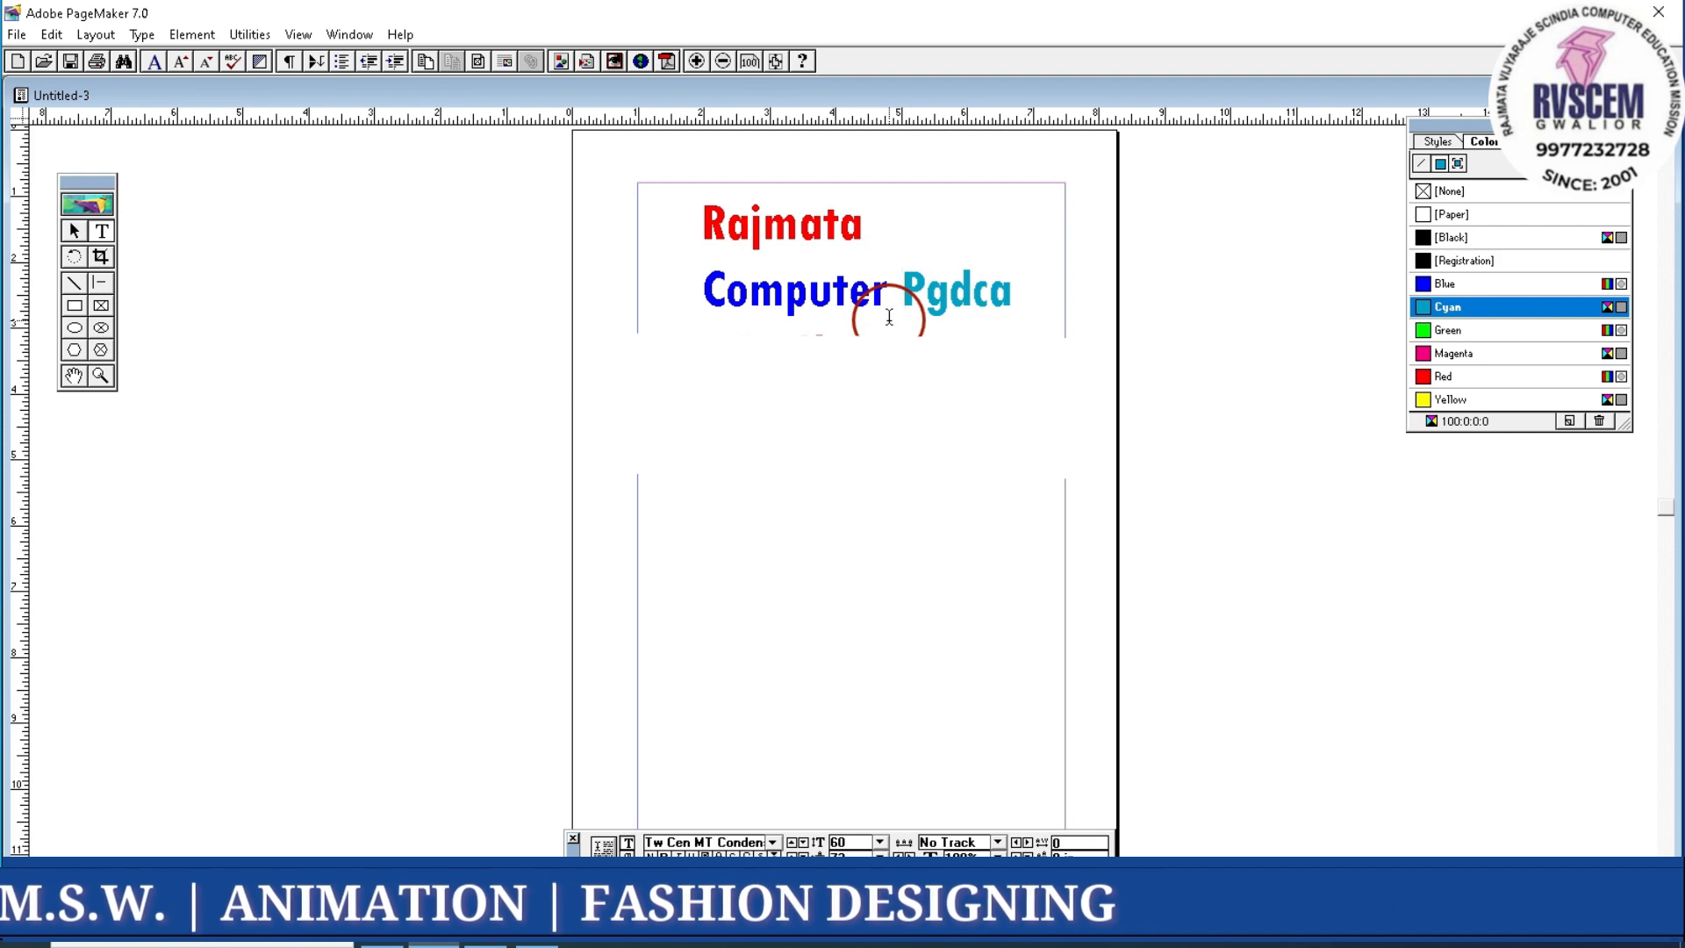
pyautogui.hotkey('ctrl', 'a')
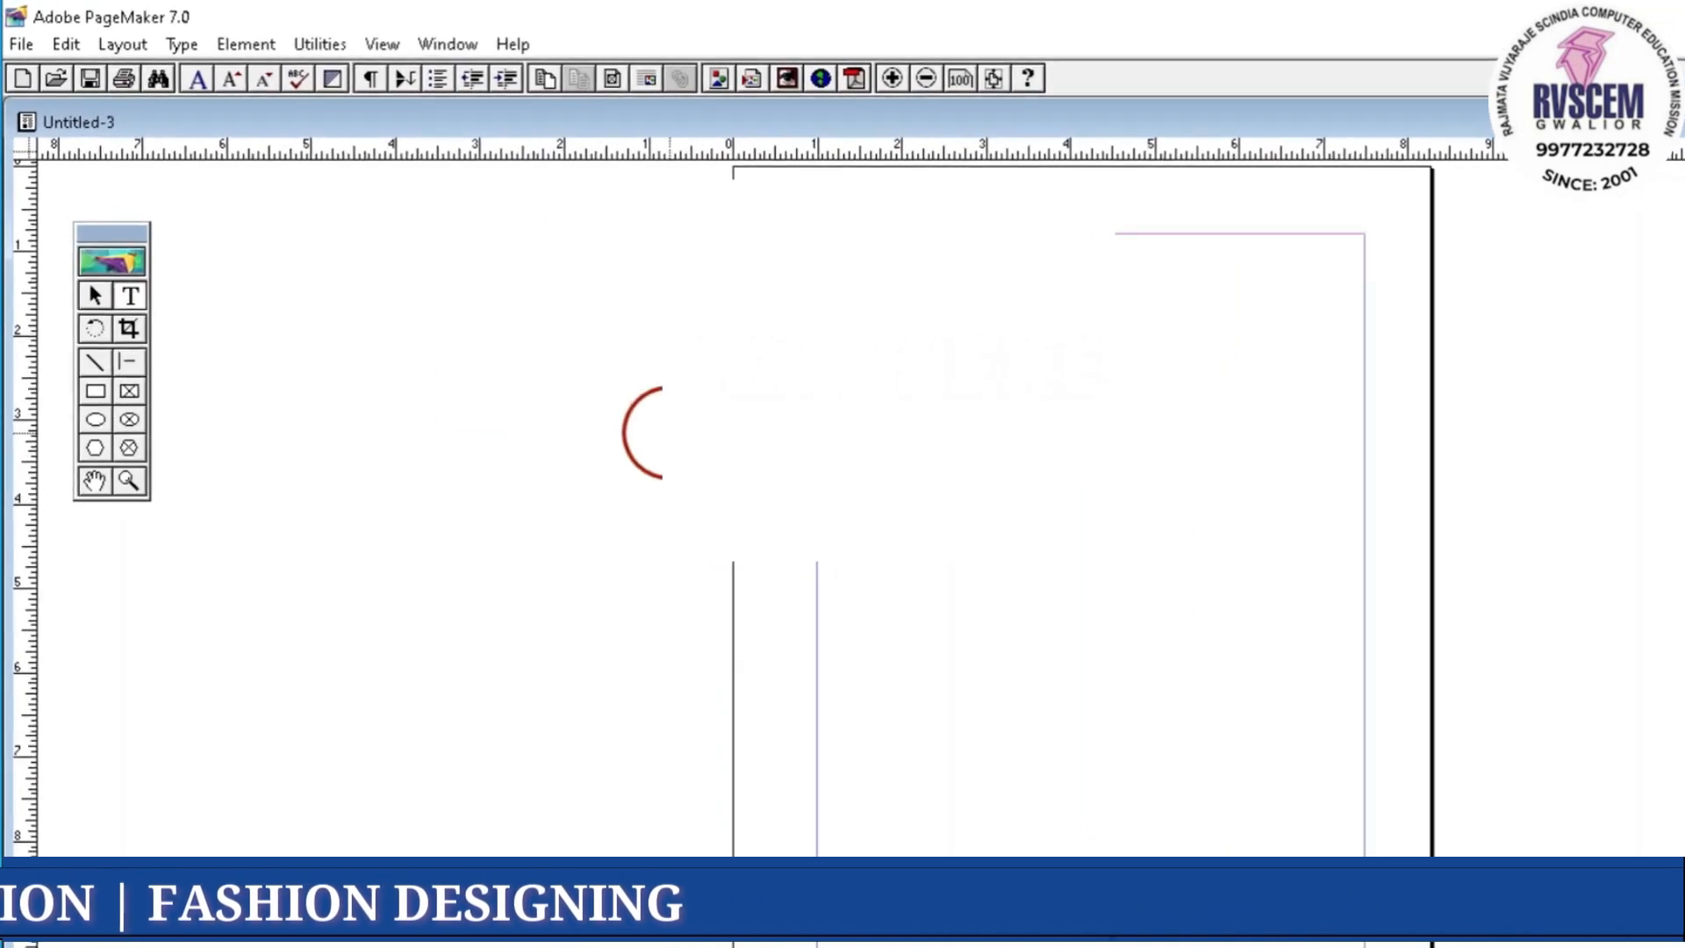
pyautogui.moveTo(920, 385); pyautogui.dragTo(1230, 465)
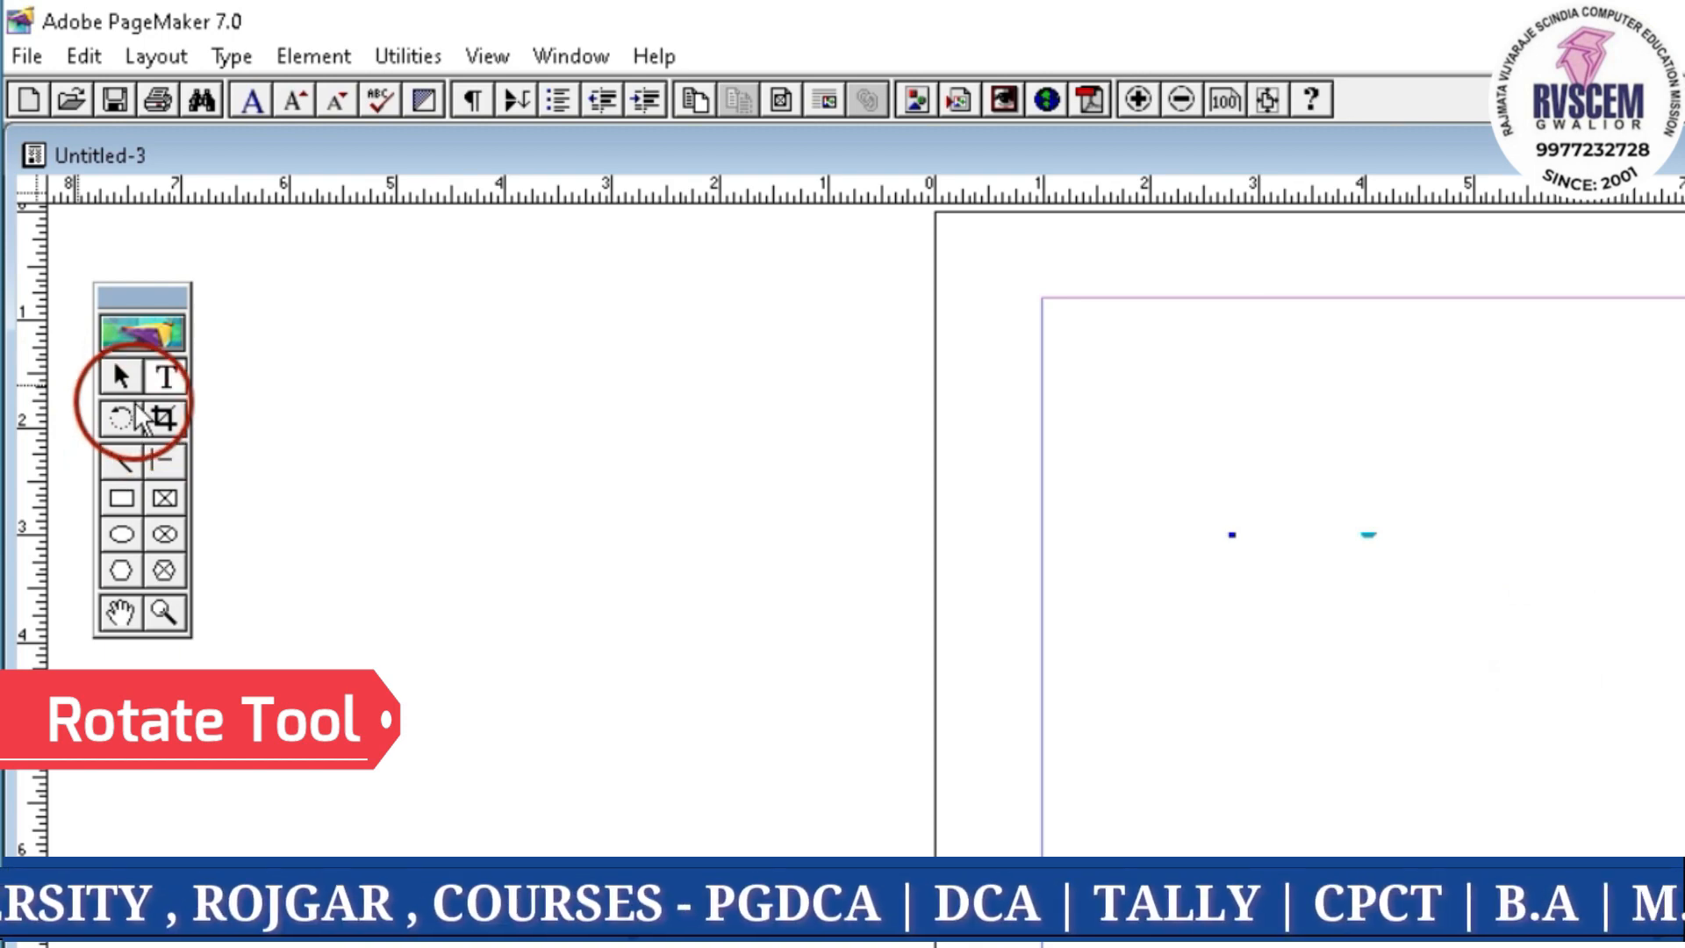
pyautogui.click(132, 417)
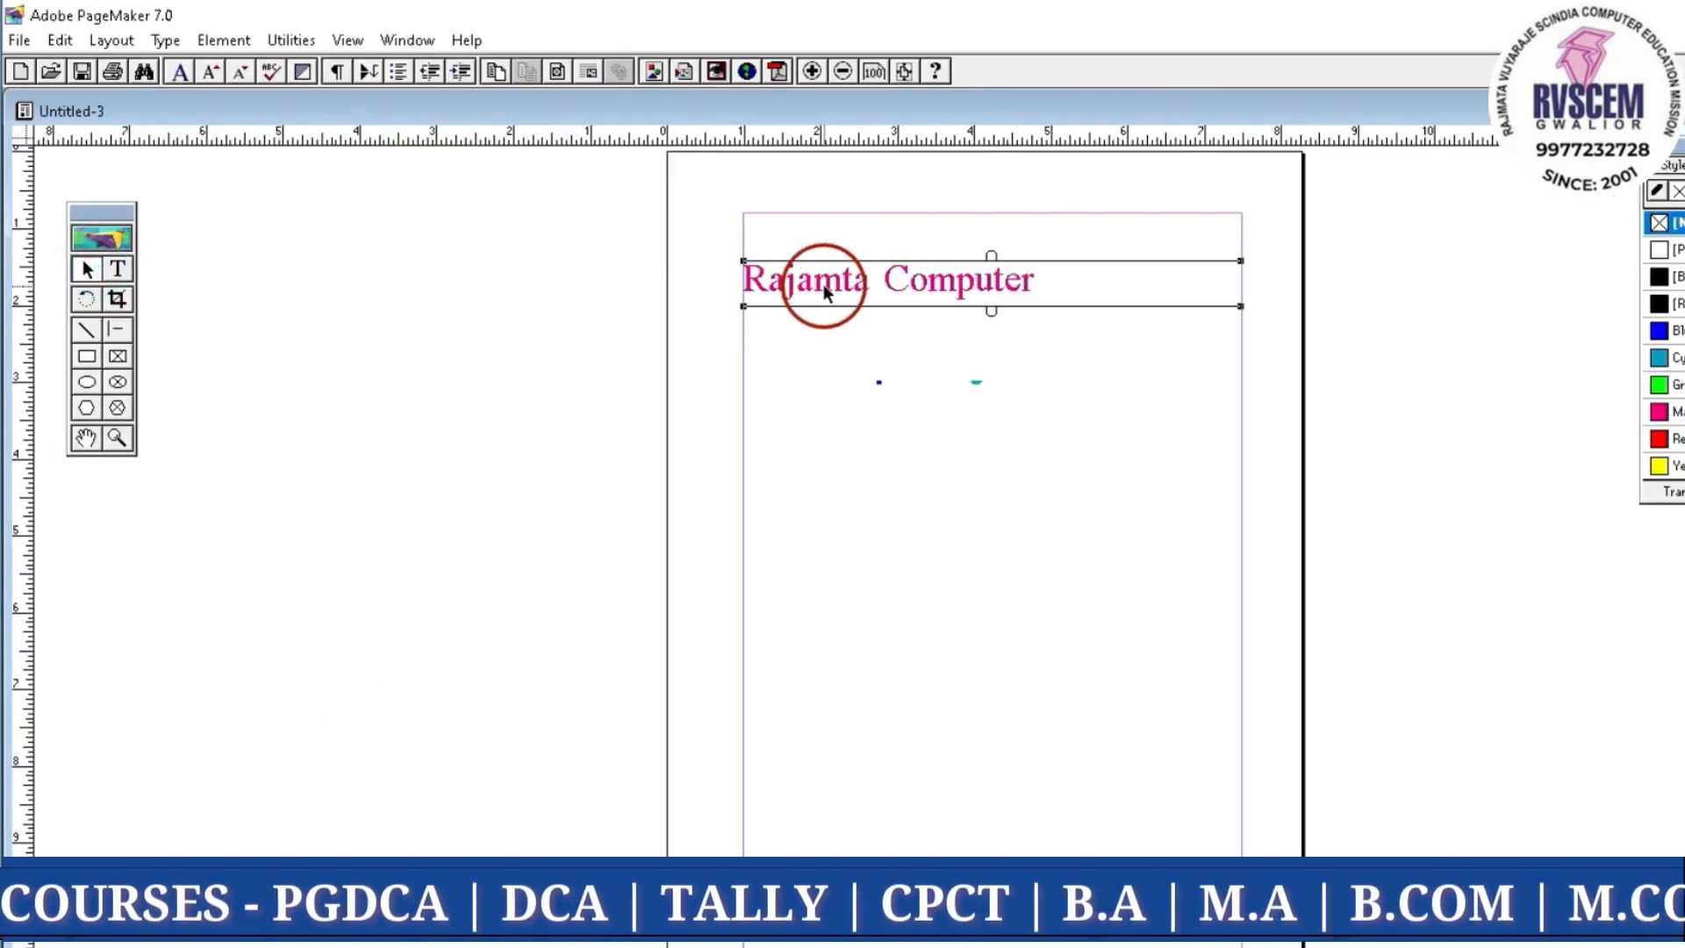
pyautogui.moveTo(826, 291); pyautogui.dragTo(883, 292)
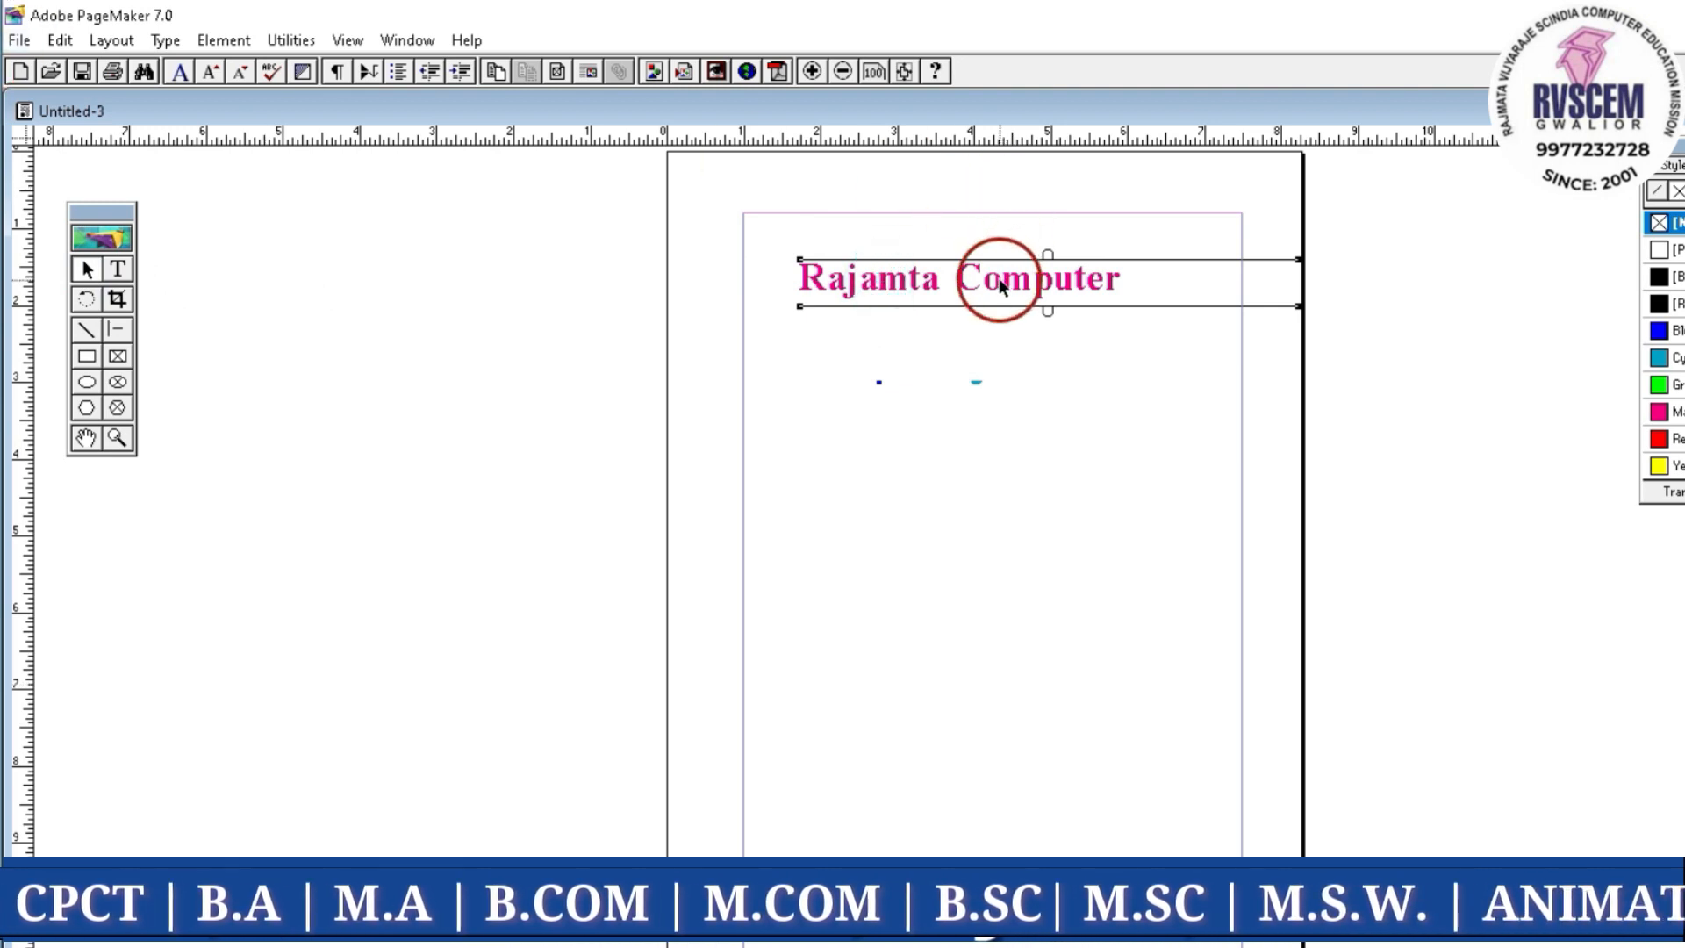
# Rotate the "Rajamta Computer" text block freehand with the Rotate tool, to about -115.83°
pyautogui.click(90, 302)
pyautogui.moveTo(836, 279); pyautogui.dragTo(833, 350)
pyautogui.moveTo(895, 366); pyautogui.dragTo(906, 395)
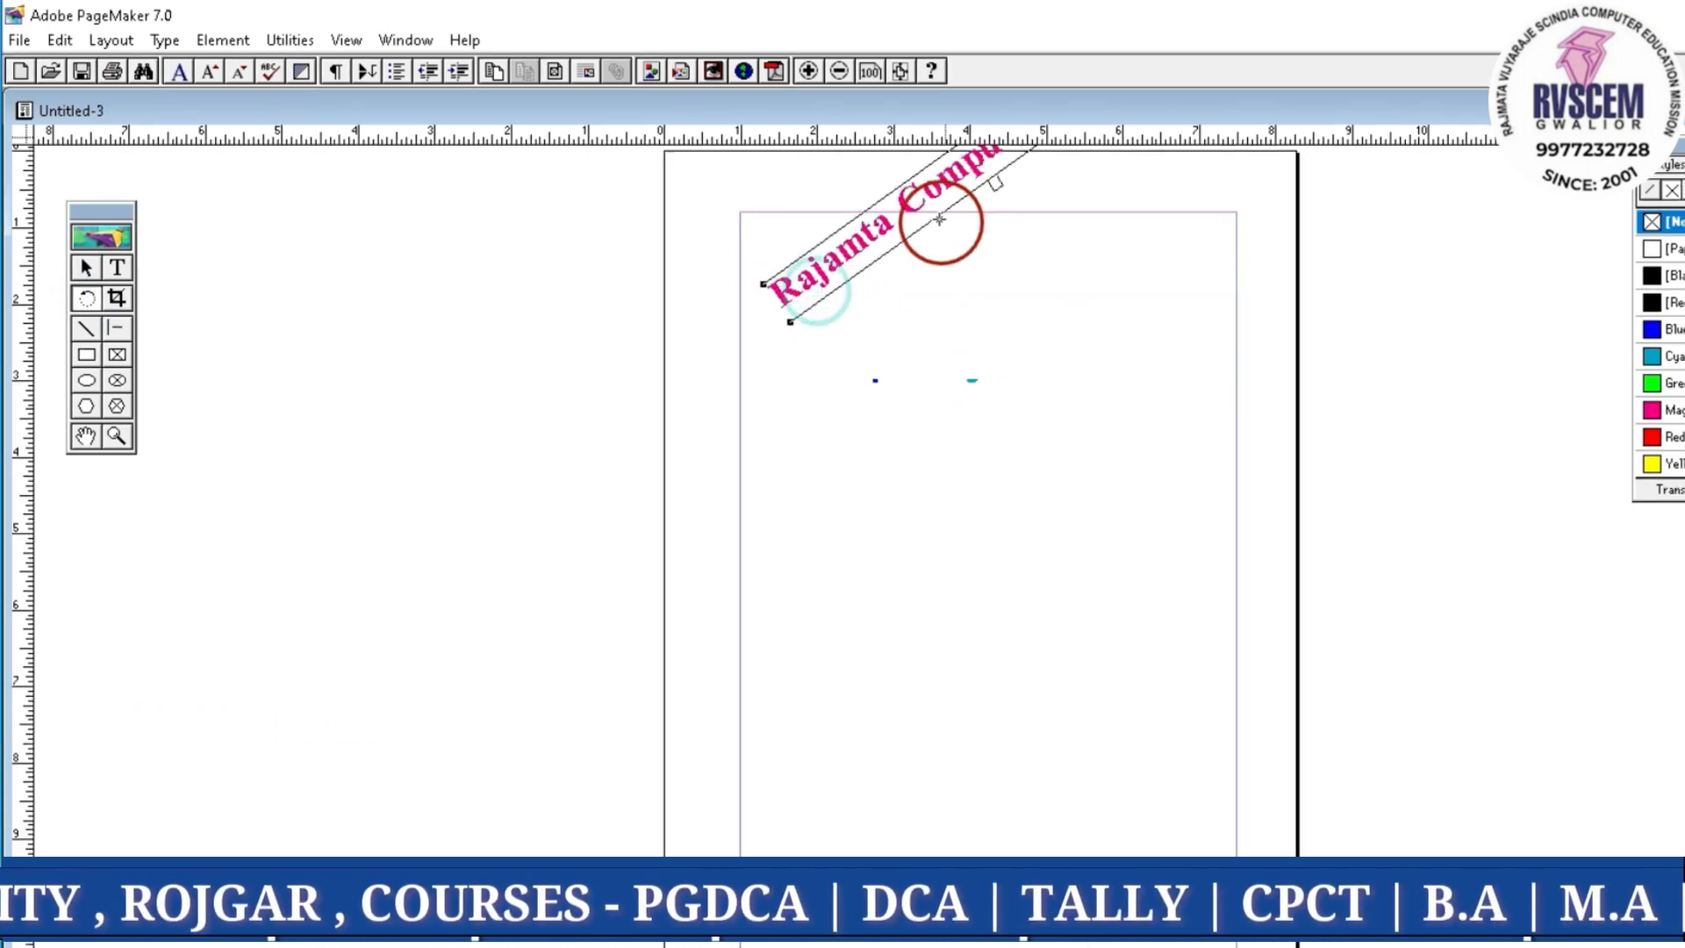
pyautogui.moveTo(940, 219); pyautogui.dragTo(1043, 446)
pyautogui.moveTo(939, 220); pyautogui.dragTo(946, 289)
# Move the rotated text block down and to the left, fully onto the page, to about X 4.93 in
pyautogui.click(100, 257)
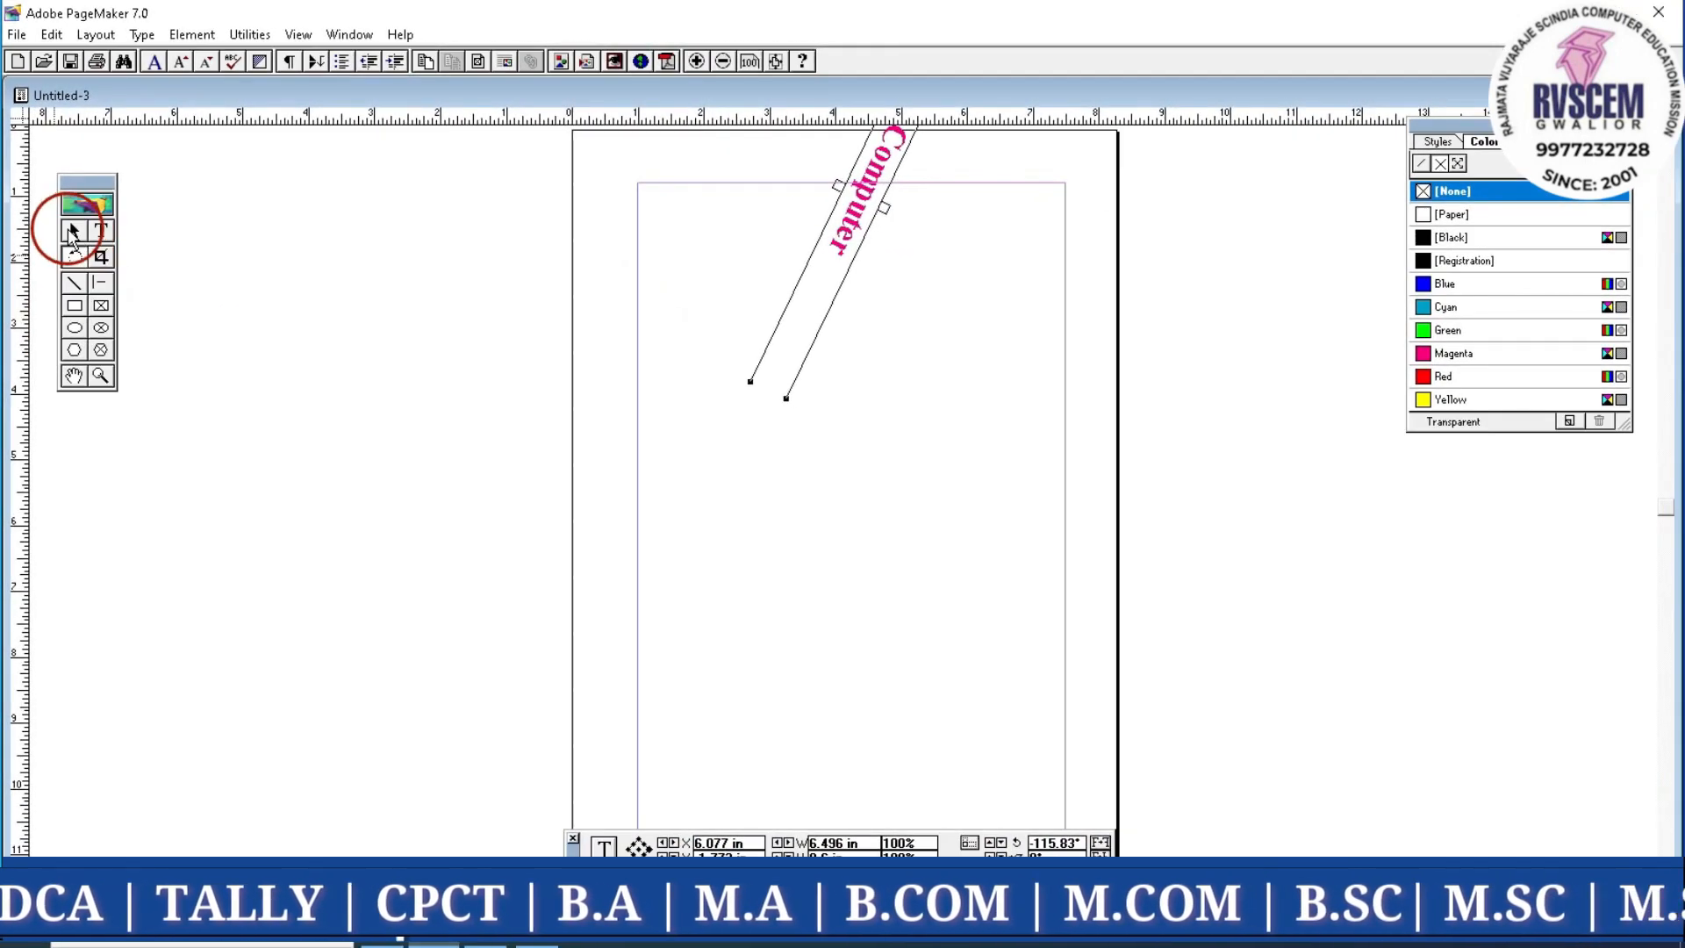
pyautogui.click(851, 227)
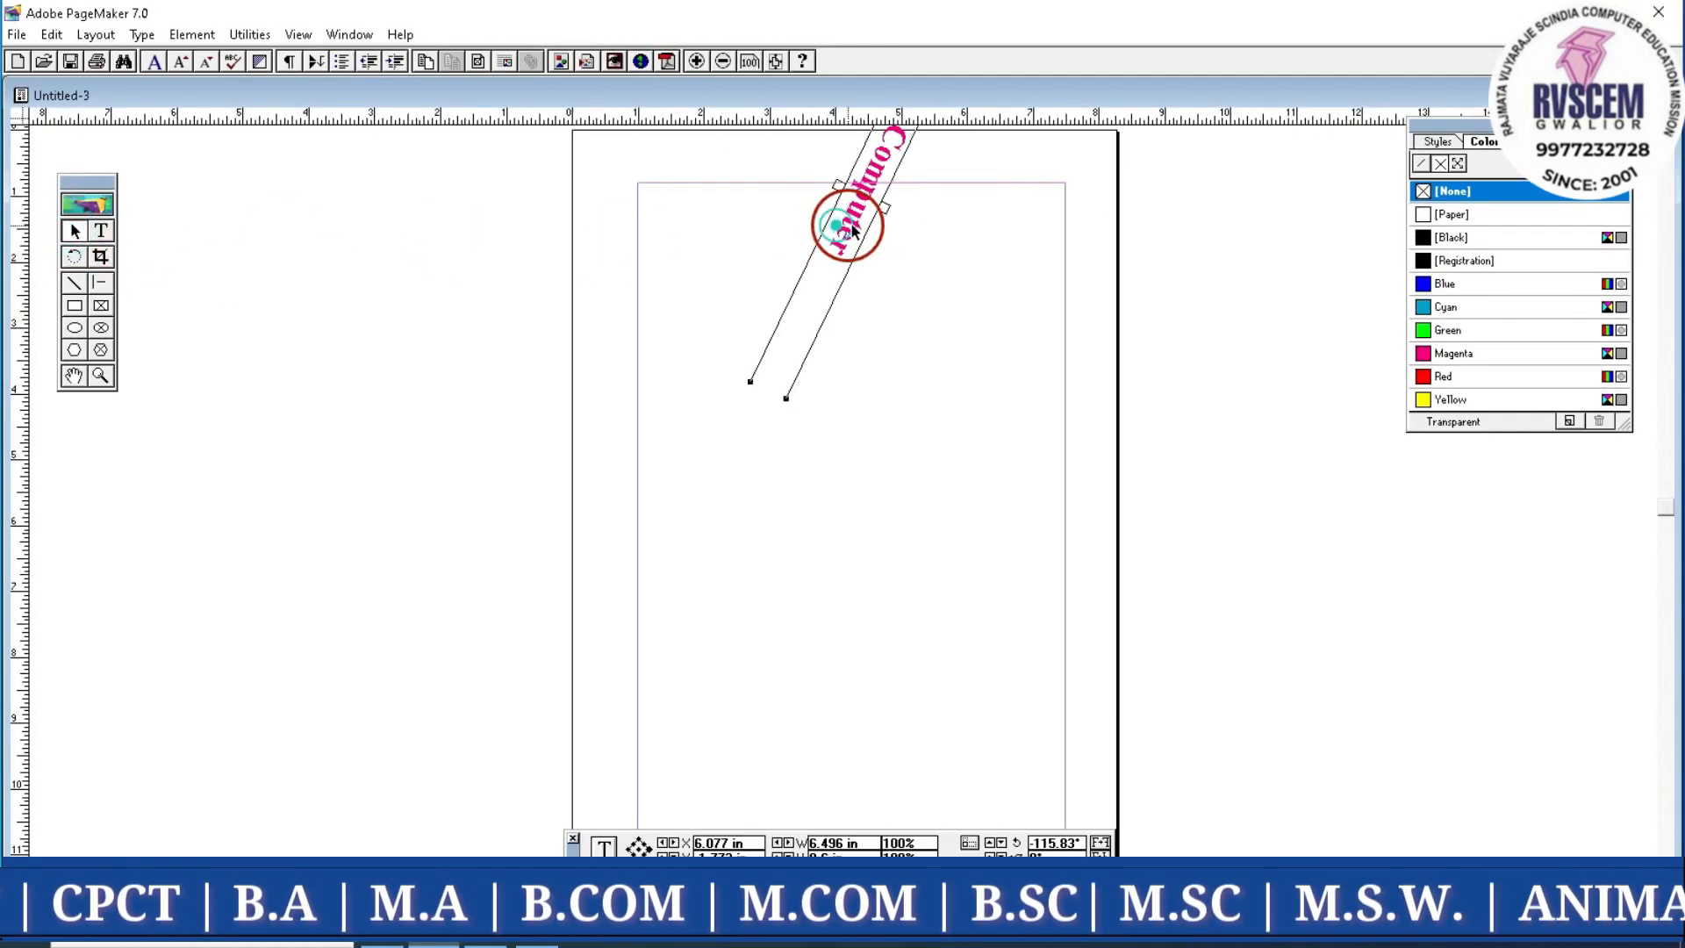
pyautogui.moveTo(852, 227); pyautogui.dragTo(775, 488)
# Rotate the text block freehand again with the Rotate tool, to about 231.09°
pyautogui.click(75, 257)
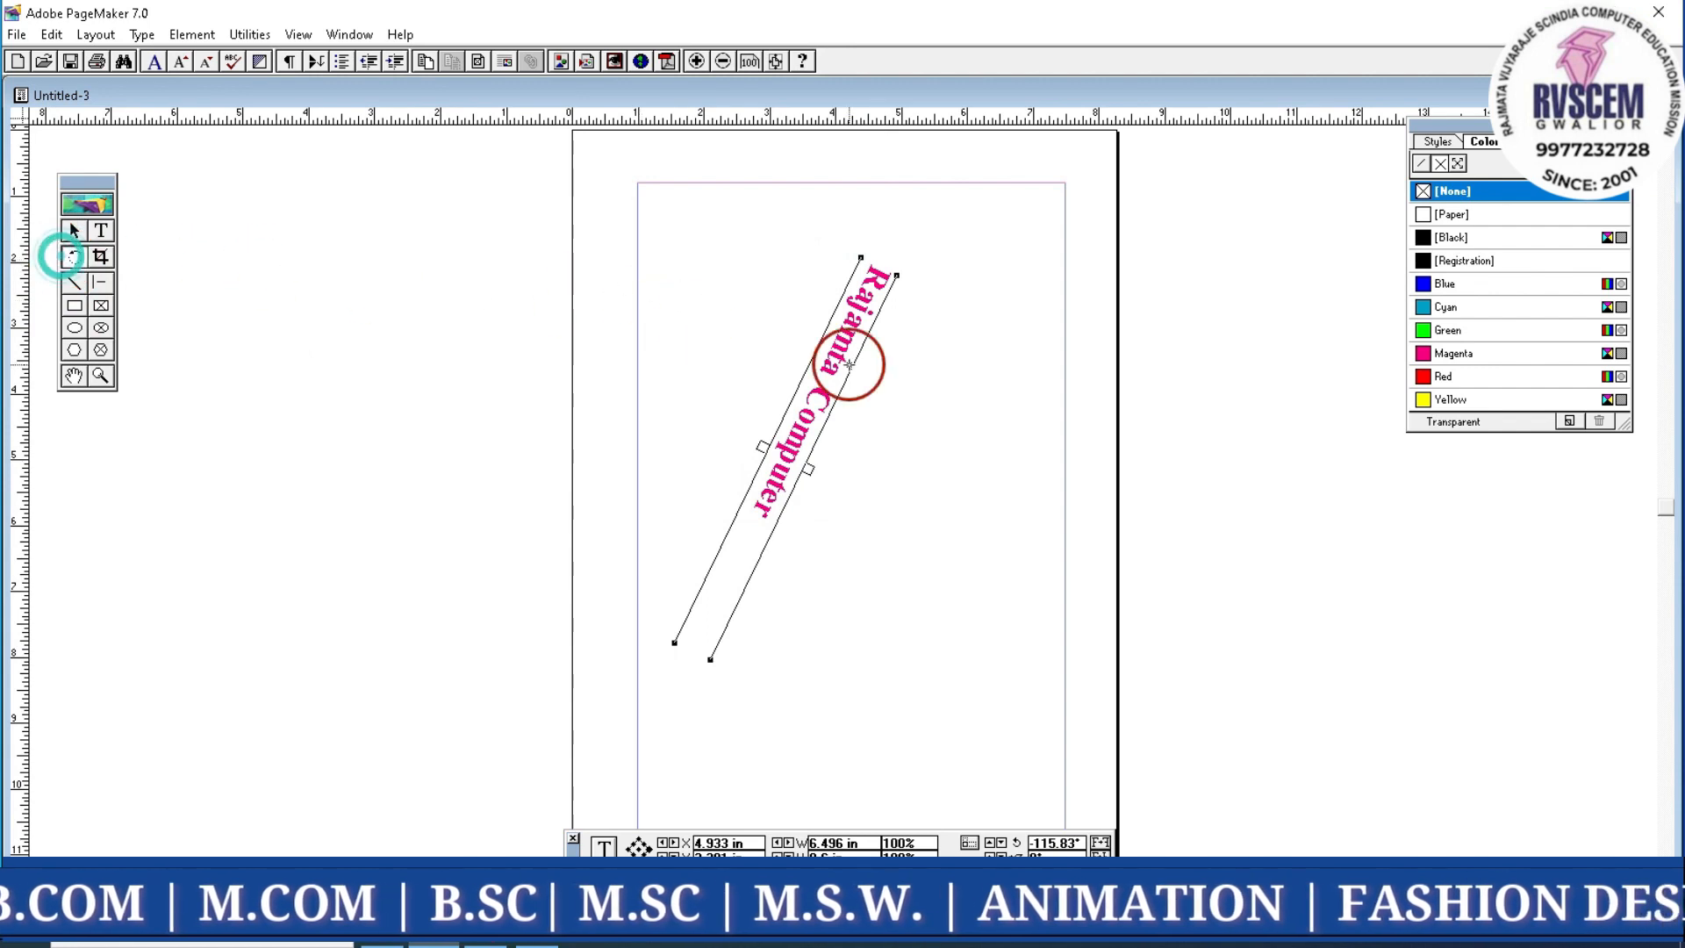
pyautogui.moveTo(834, 364); pyautogui.dragTo(722, 357)
pyautogui.moveTo(860, 375); pyautogui.dragTo(747, 356)
pyautogui.moveTo(782, 413); pyautogui.dragTo(823, 497)
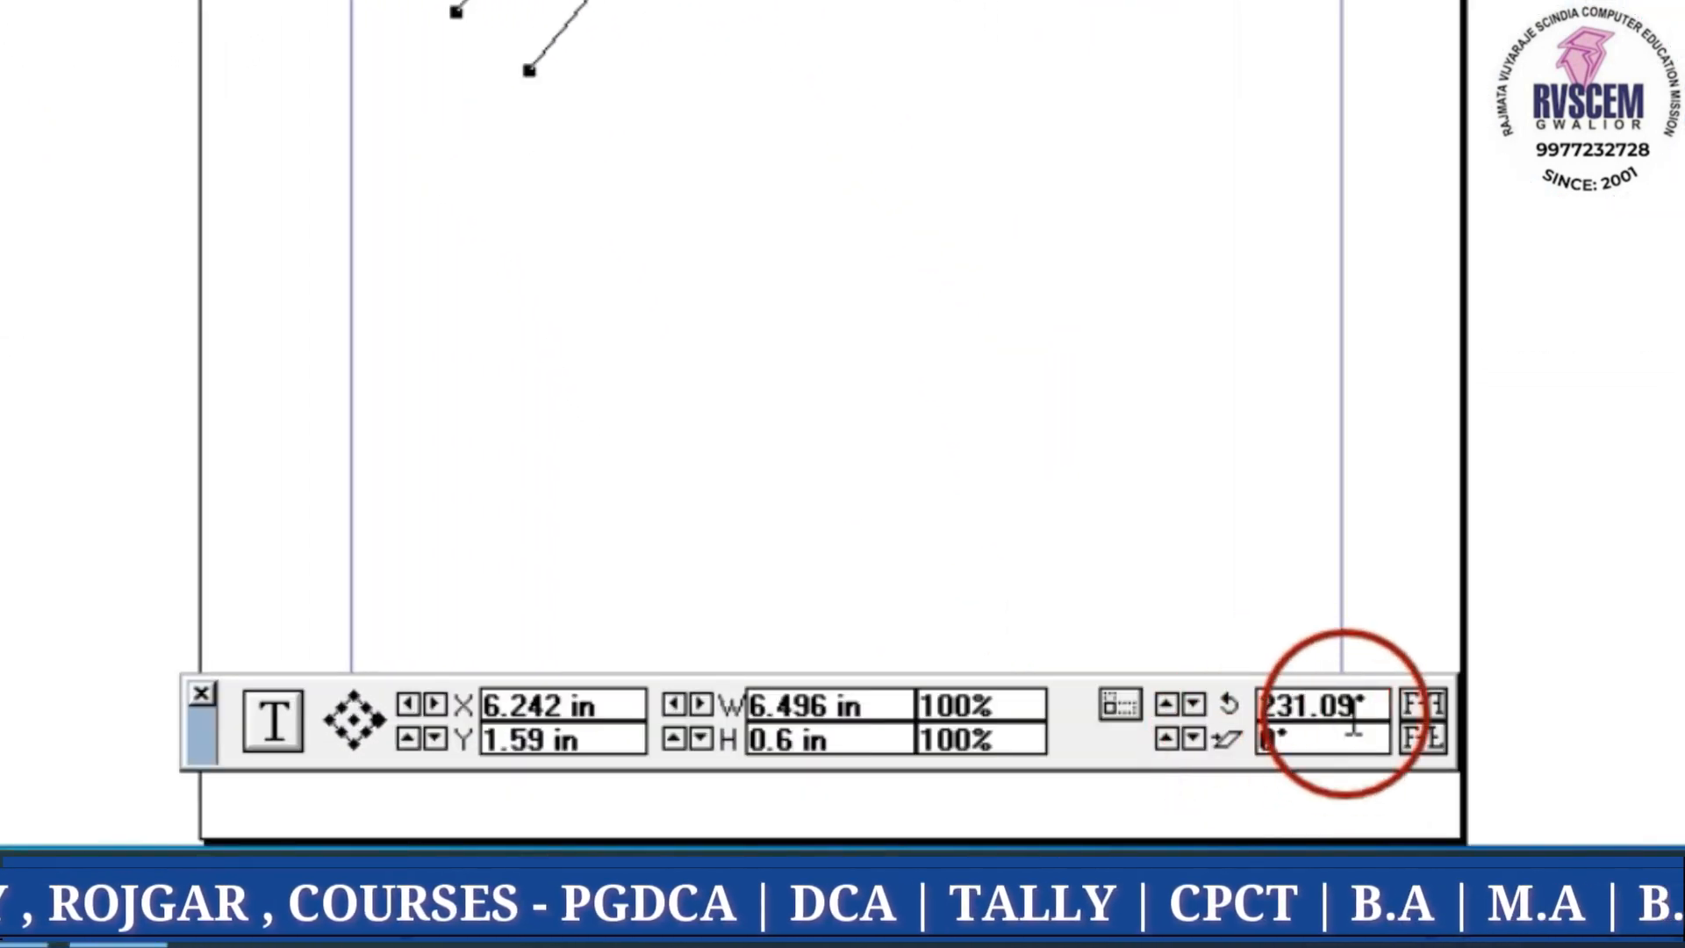
# Set the text block's rotation angle to 0°
pyautogui.moveTo(1367, 712); pyautogui.dragTo(1246, 716)
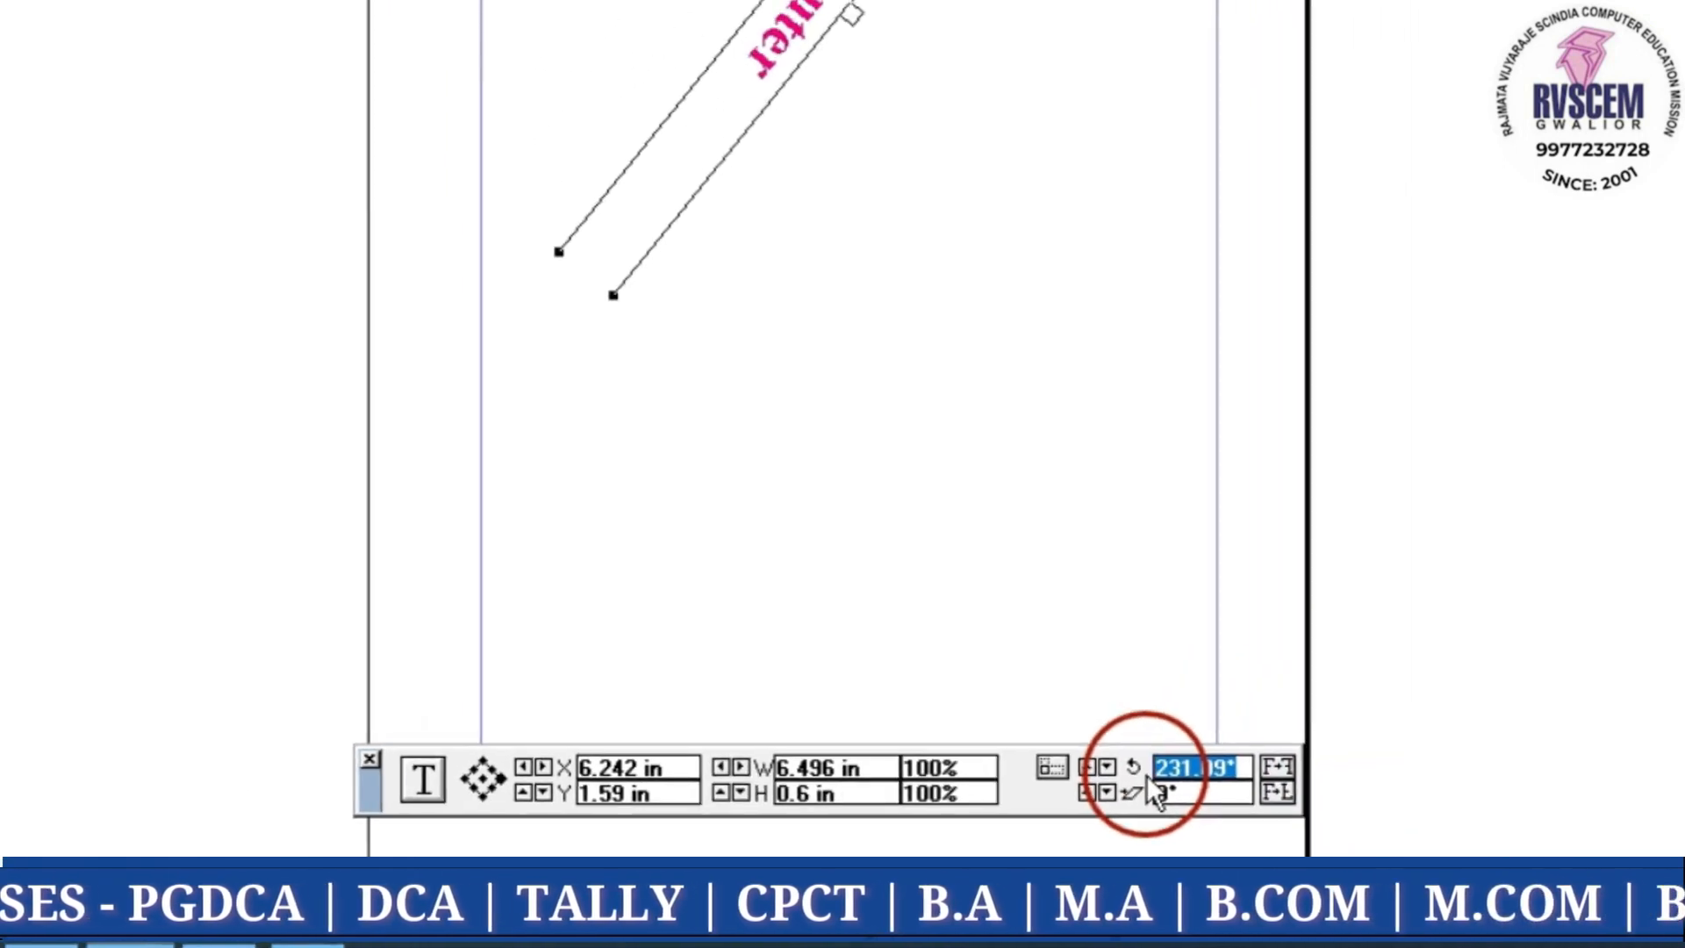
pyautogui.write('0')
pyautogui.press('Return')
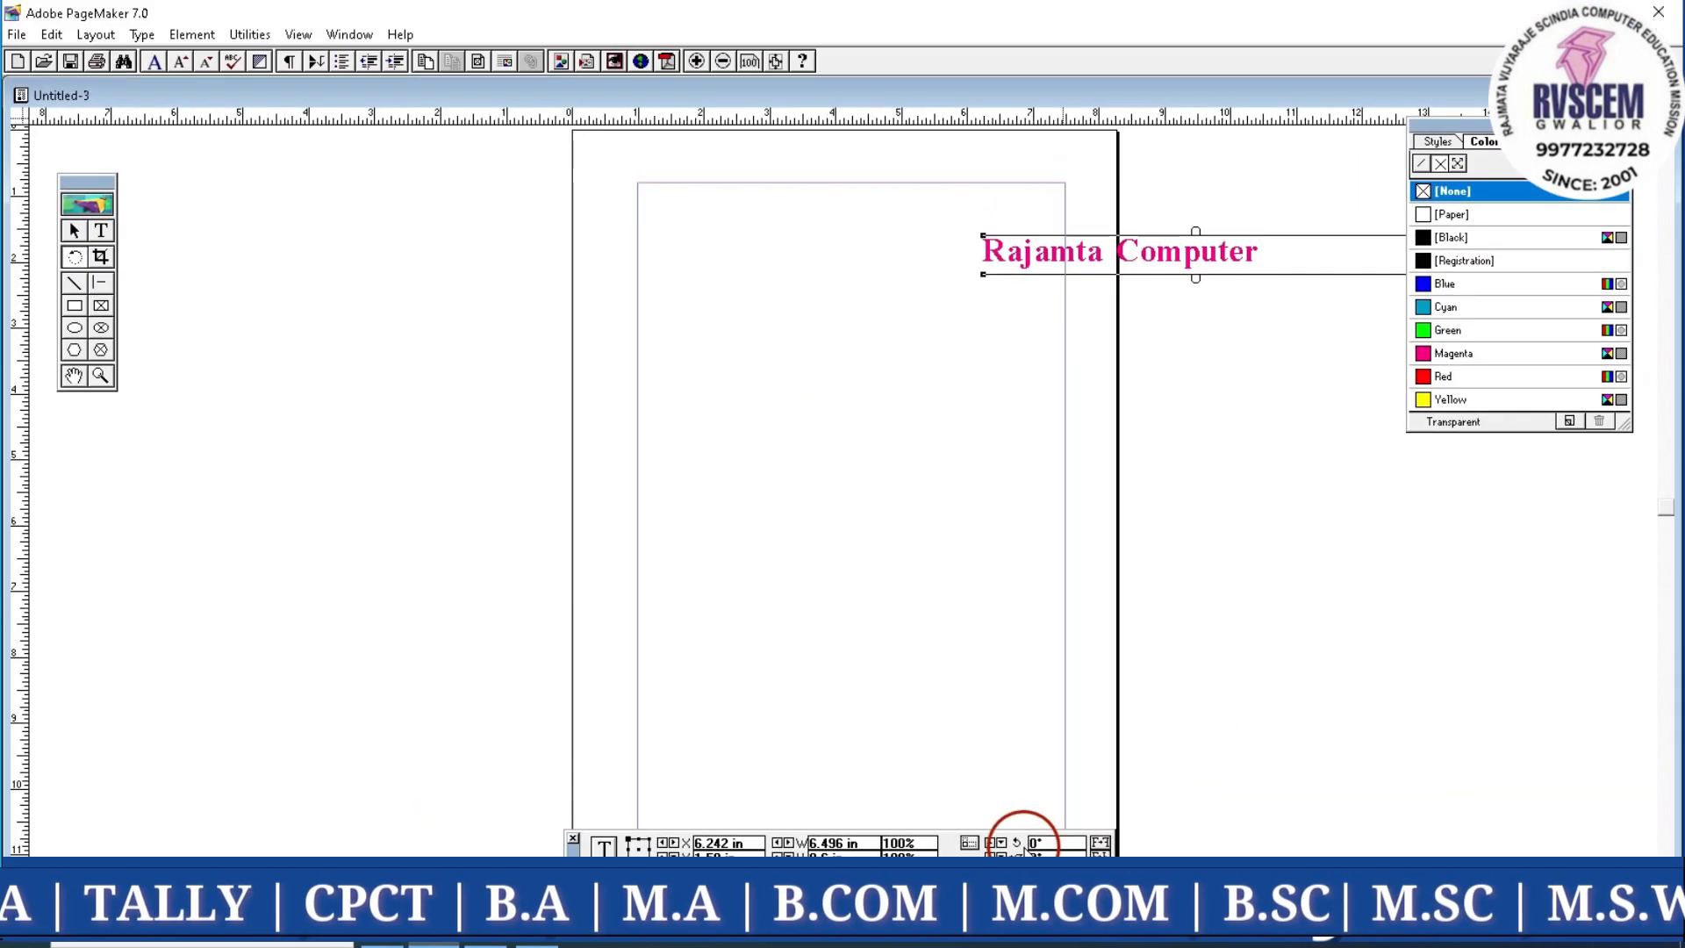
# Move the "Rajamta Computer" text block just below the page's top margin, starting at about X 1.4 in, and deselect it
pyautogui.click(78, 230)
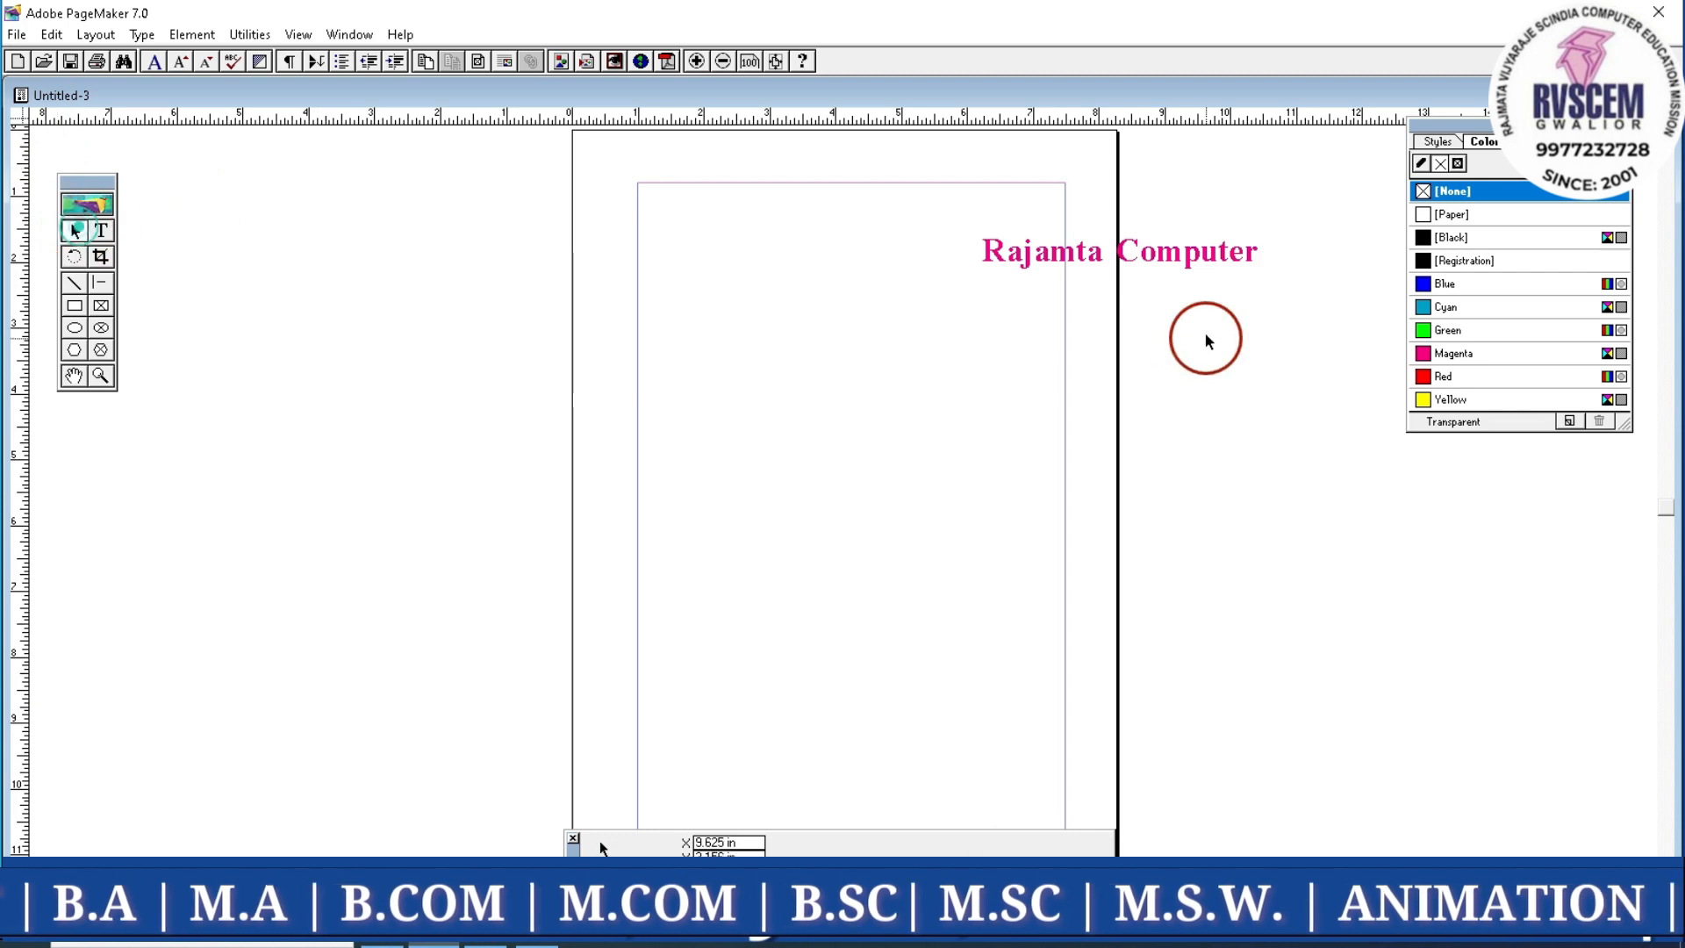
pyautogui.moveTo(1198, 269); pyautogui.dragTo(881, 223)
pyautogui.click(872, 428)
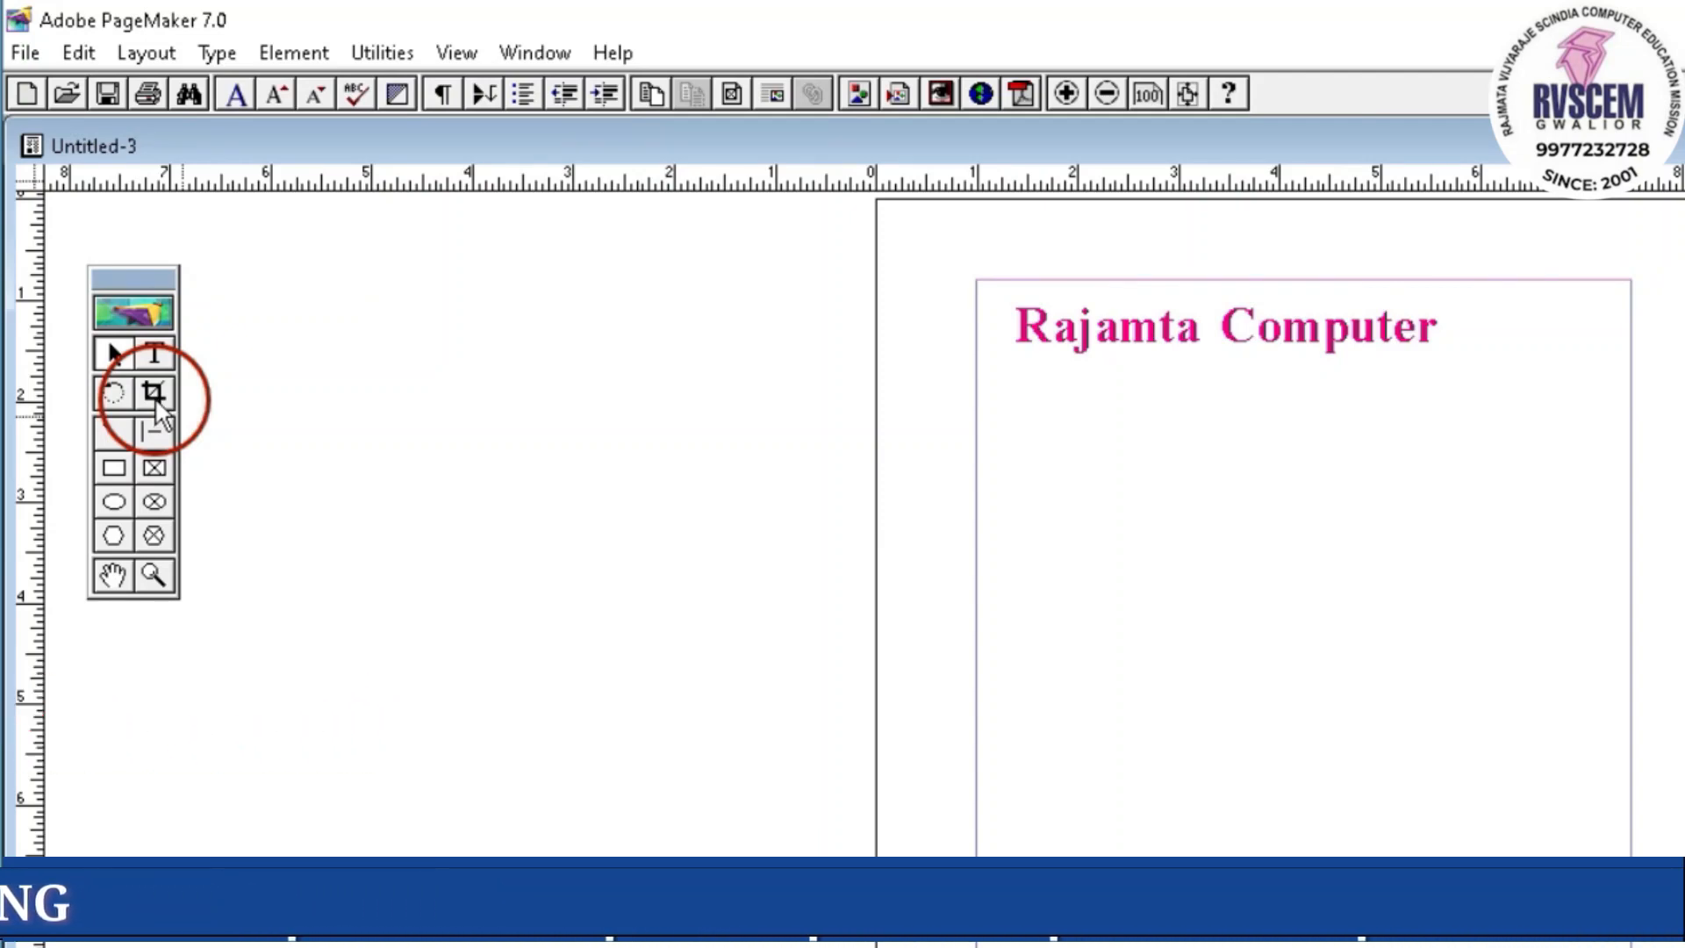
# Choose the businessman picture from the images folder as the file to place in the publication
pyautogui.click(32, 51)
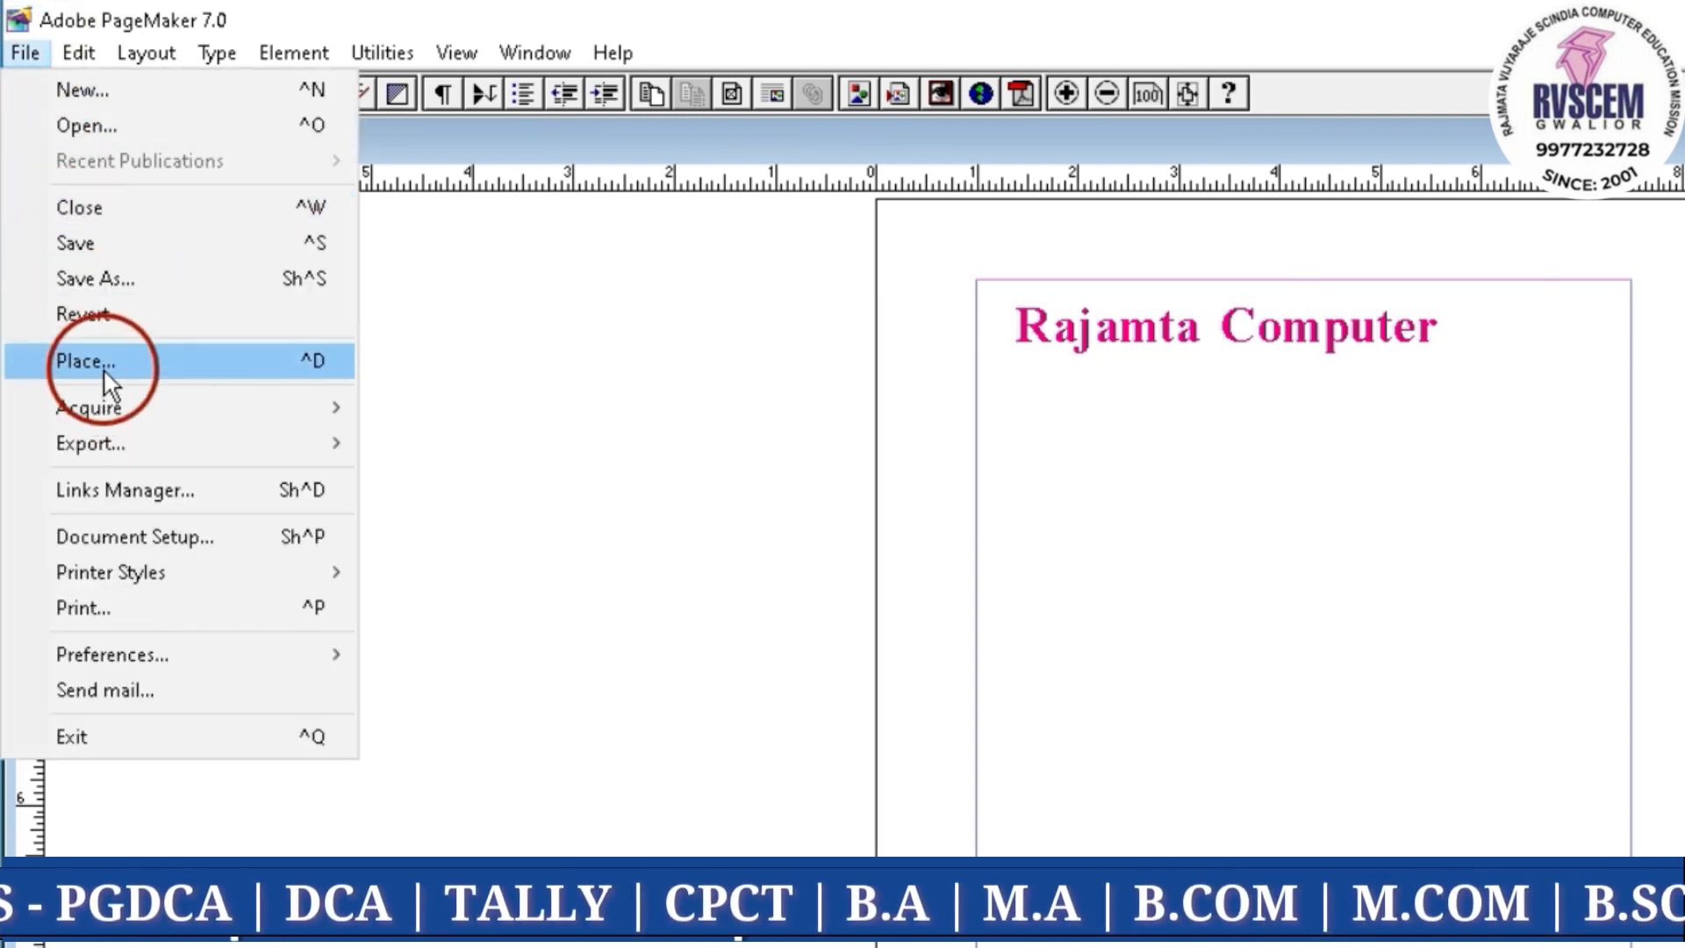
pyautogui.click(775, 675)
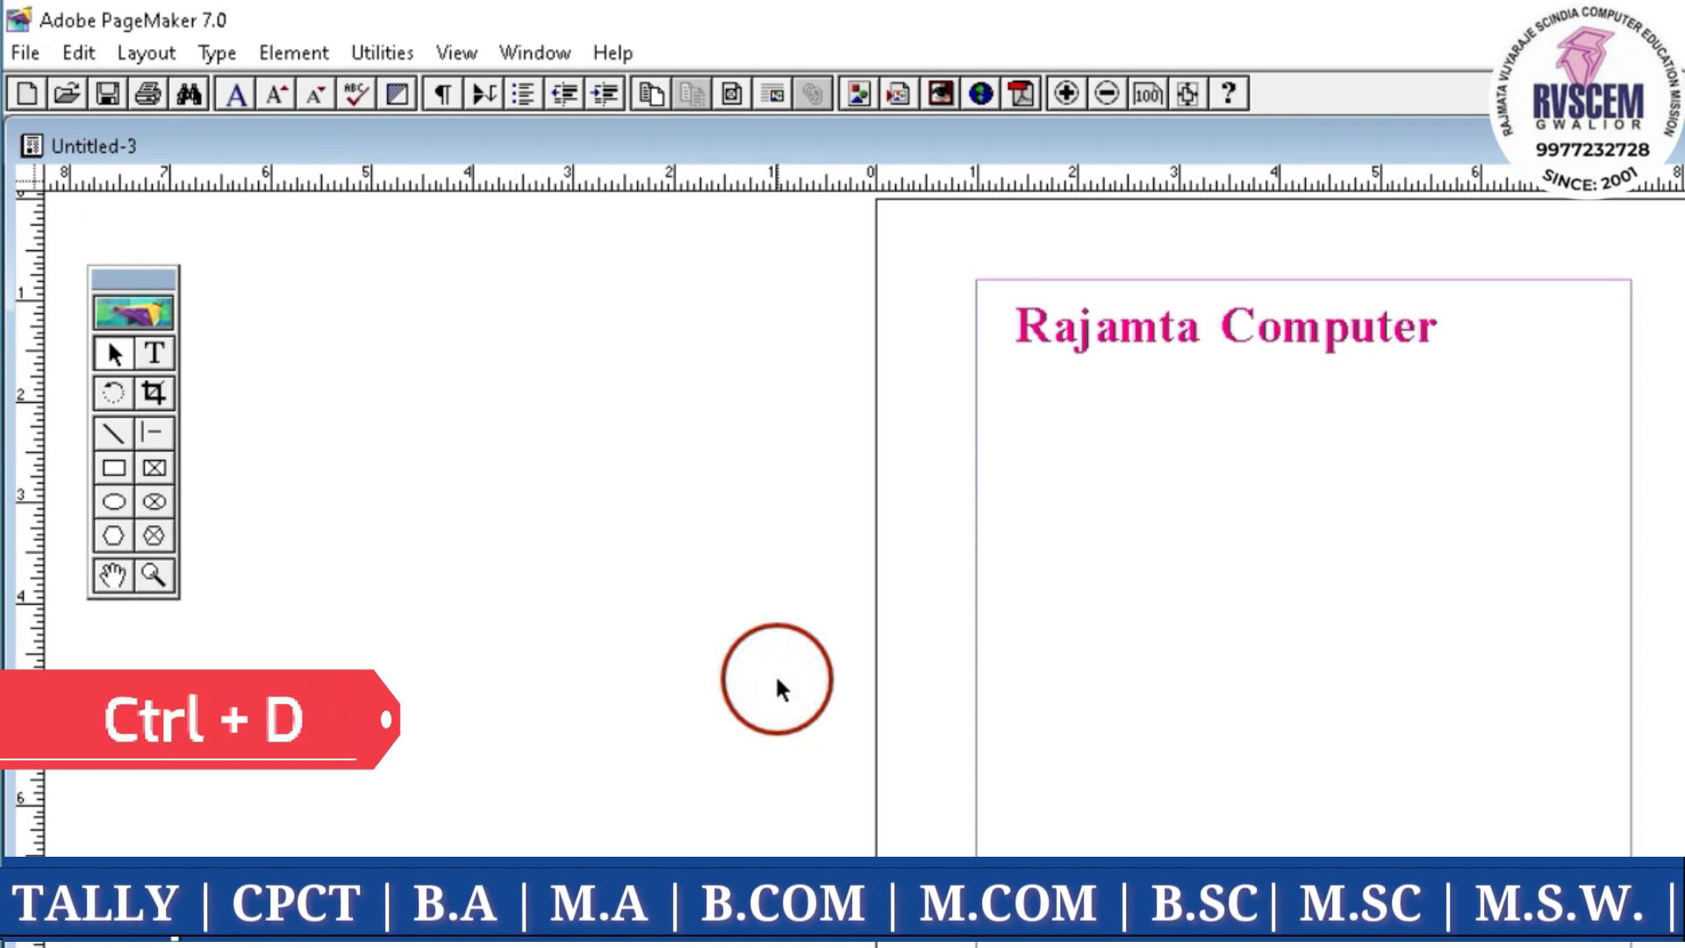
pyautogui.hotkey('ctrl', 'd')
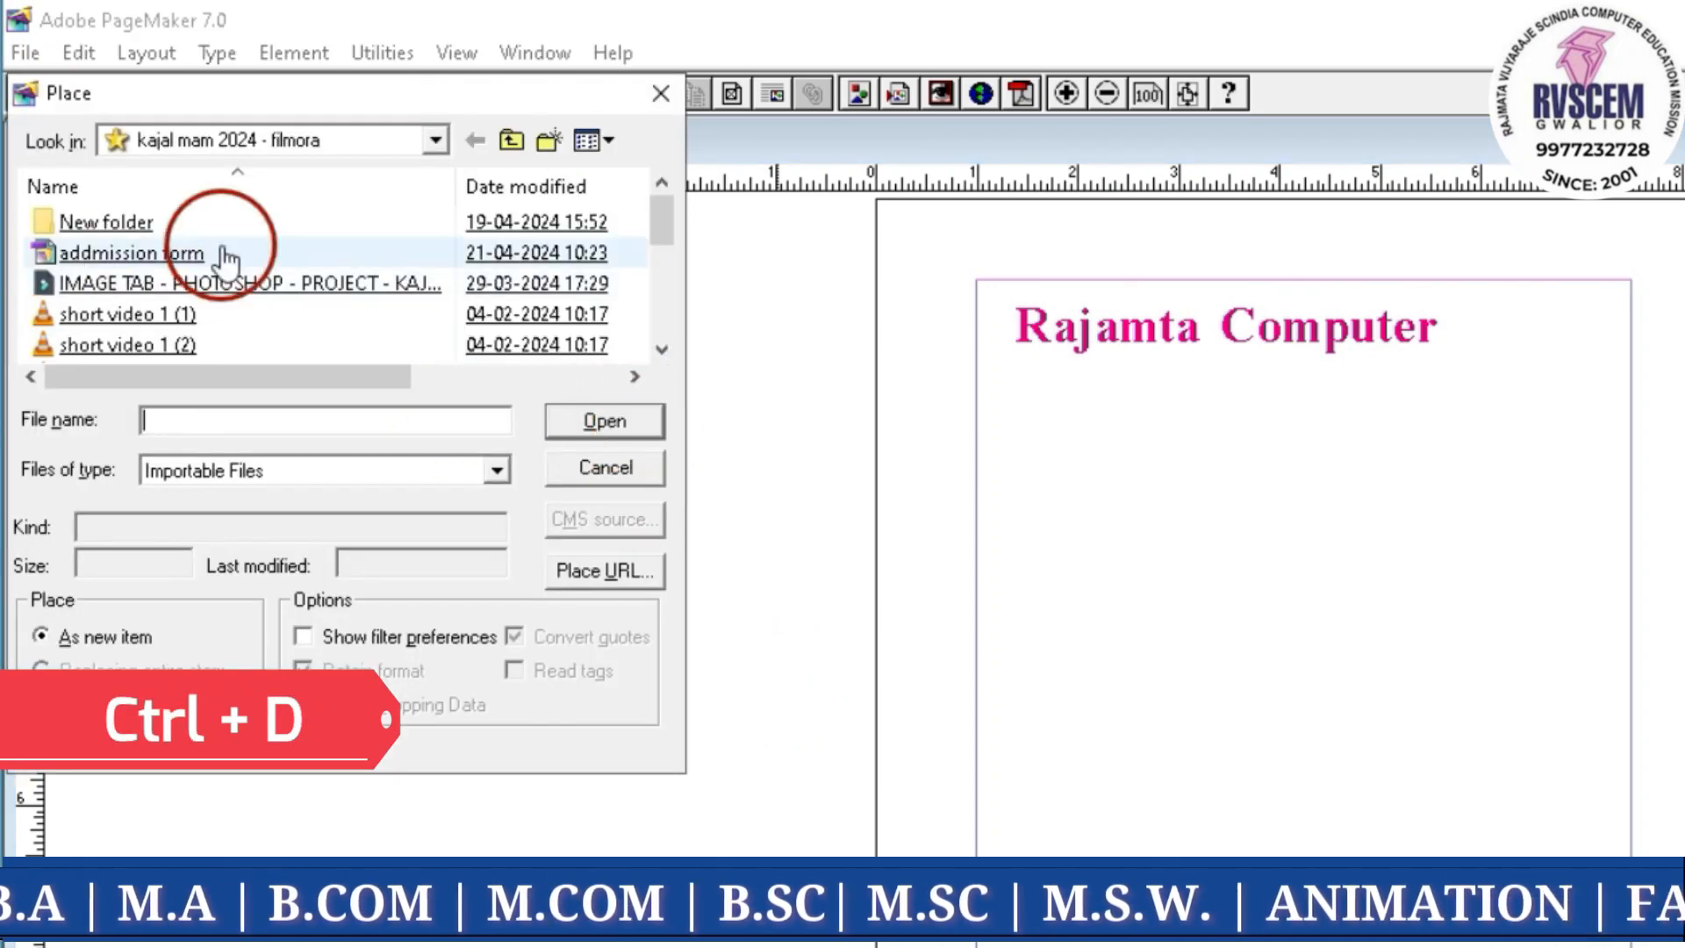
pyautogui.moveTo(661, 233); pyautogui.dragTo(739, 85)
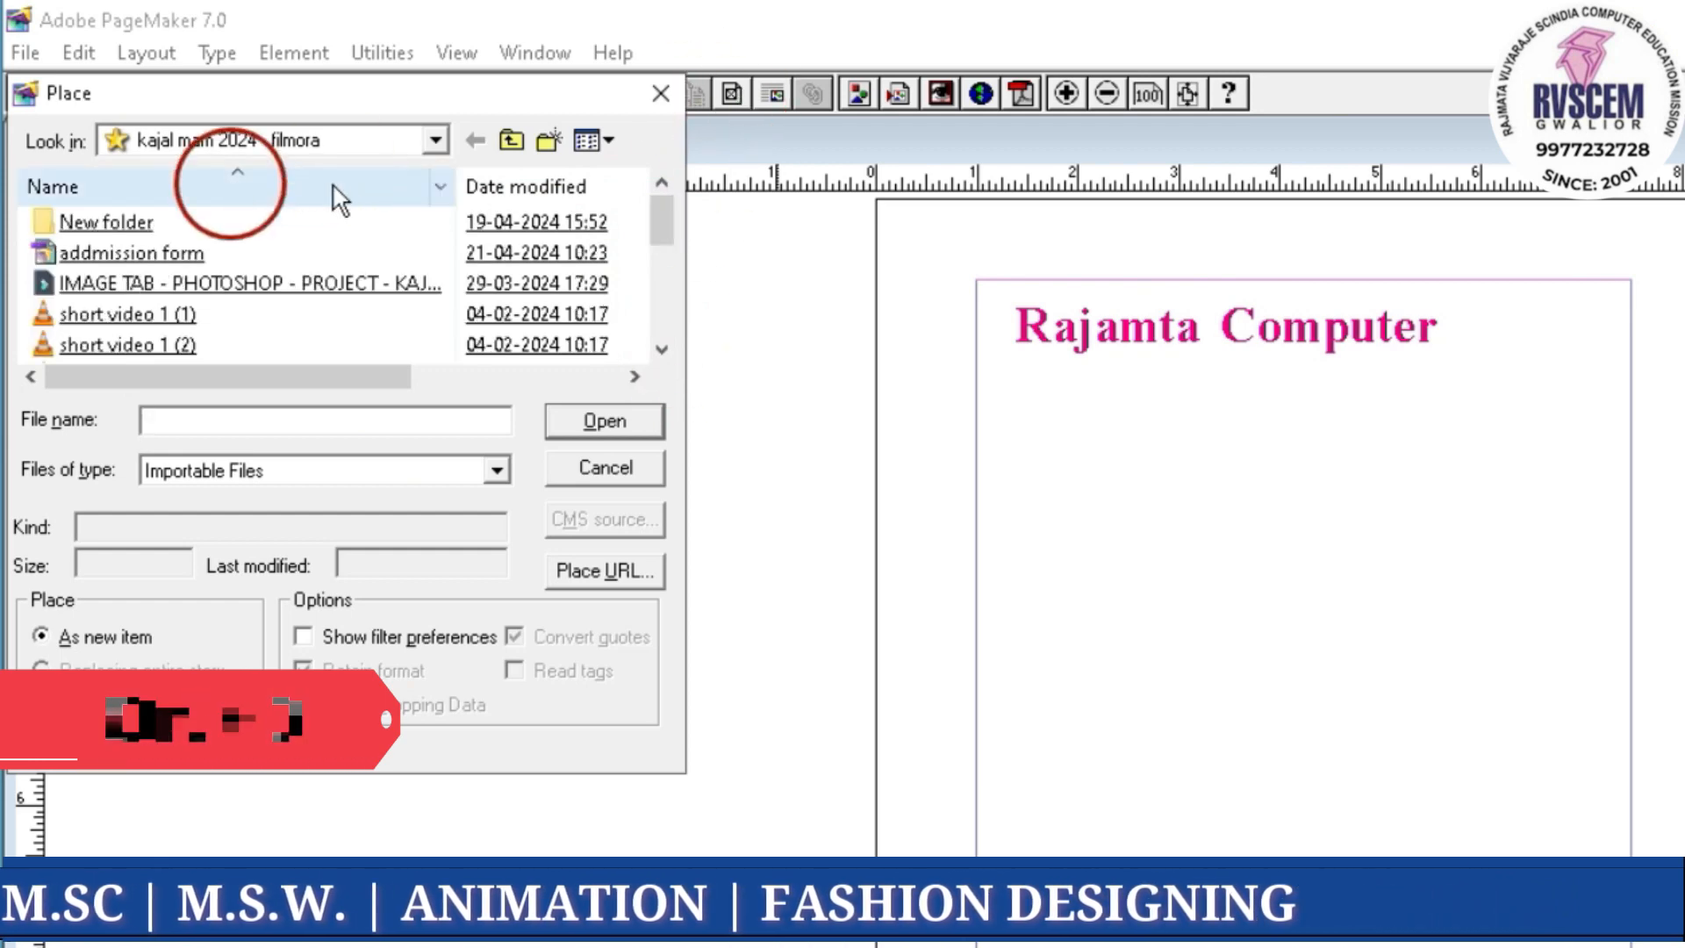
pyautogui.click(436, 139)
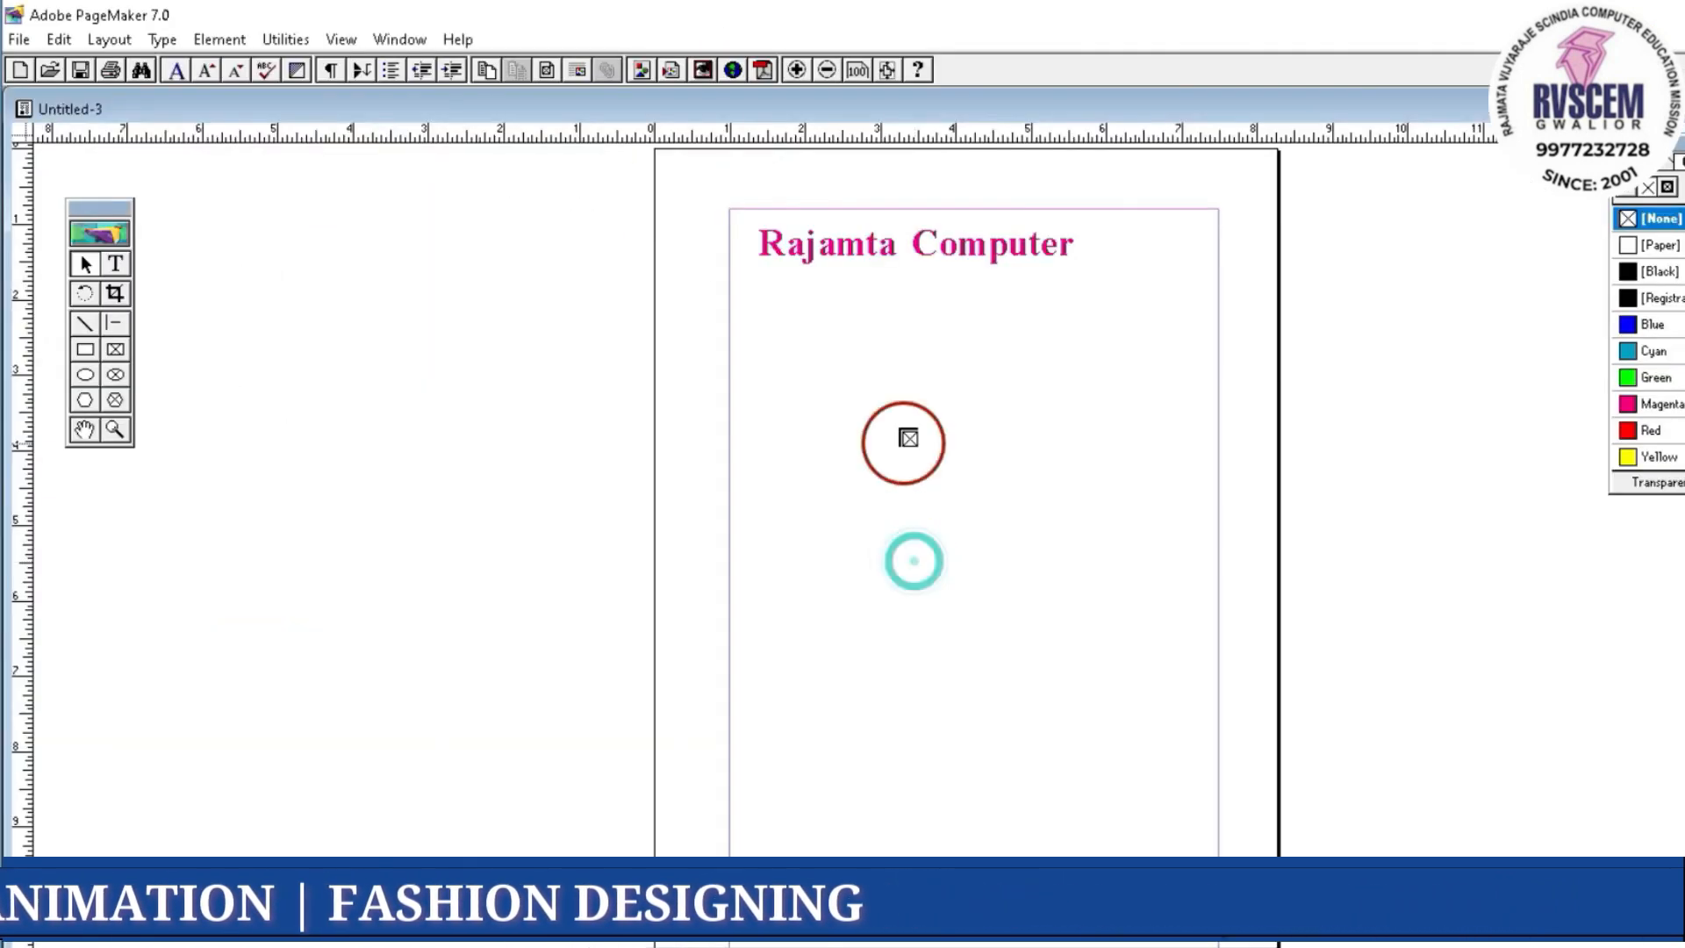
# Place the picture below the heading, enlarge it to about 5.8 in wide and align its frame with the left margin
pyautogui.moveTo(866, 317); pyautogui.dragTo(1076, 522)
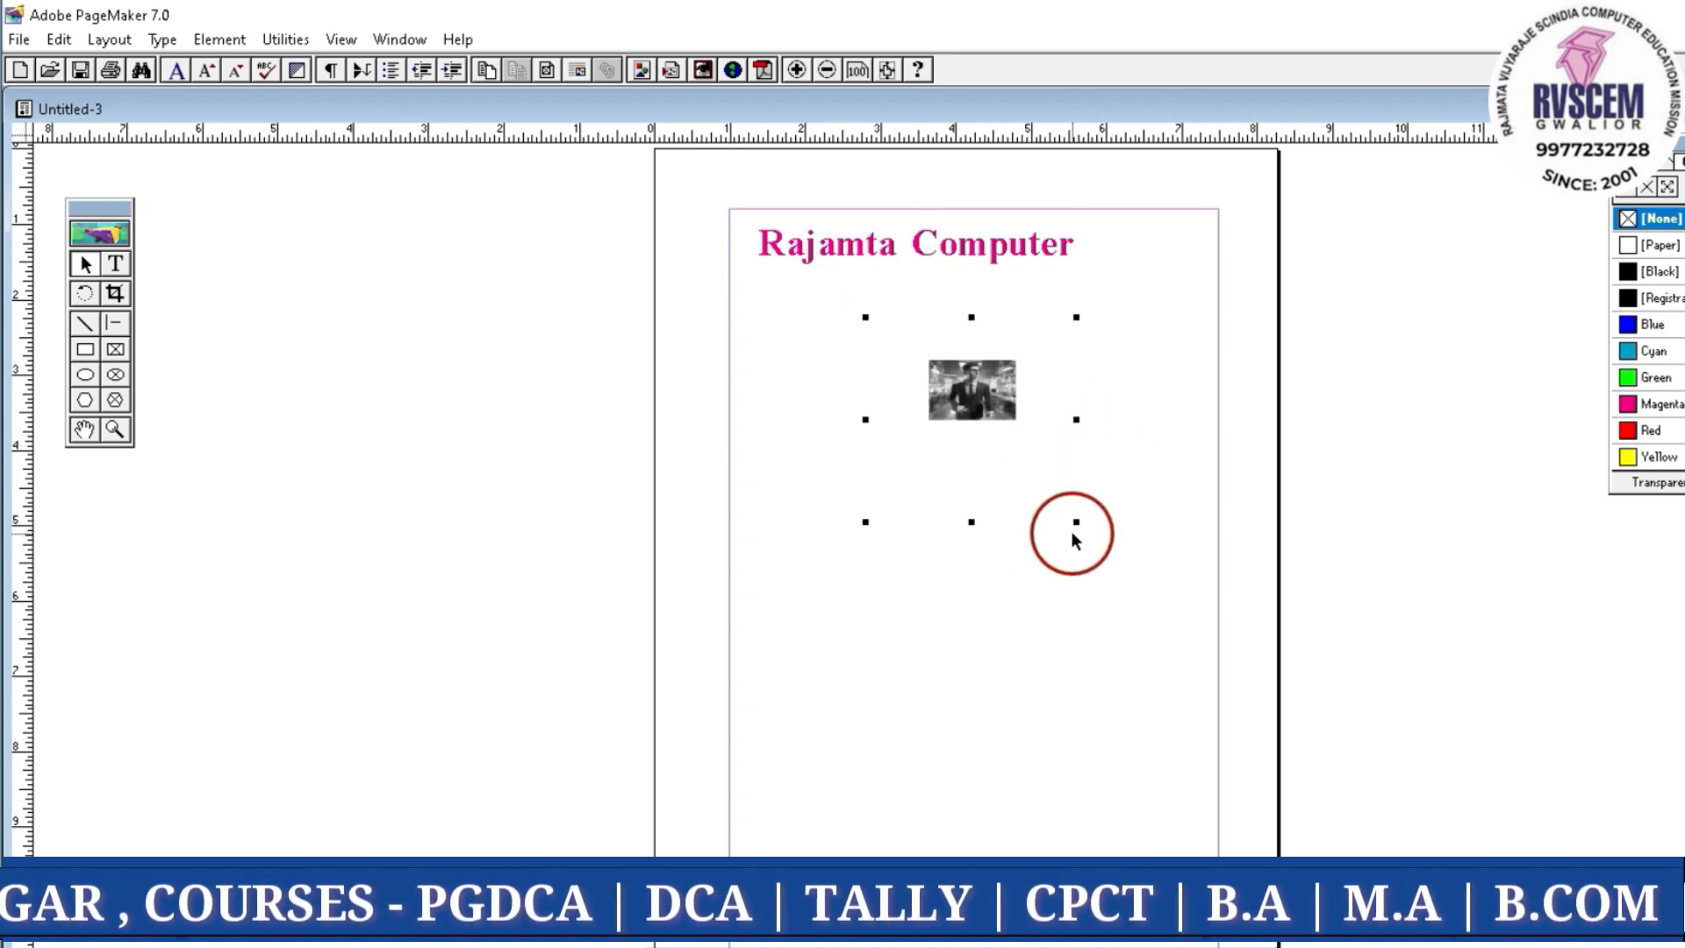
pyautogui.moveTo(1136, 573); pyautogui.dragTo(1302, 711)
pyautogui.moveTo(1132, 502); pyautogui.dragTo(1002, 493)
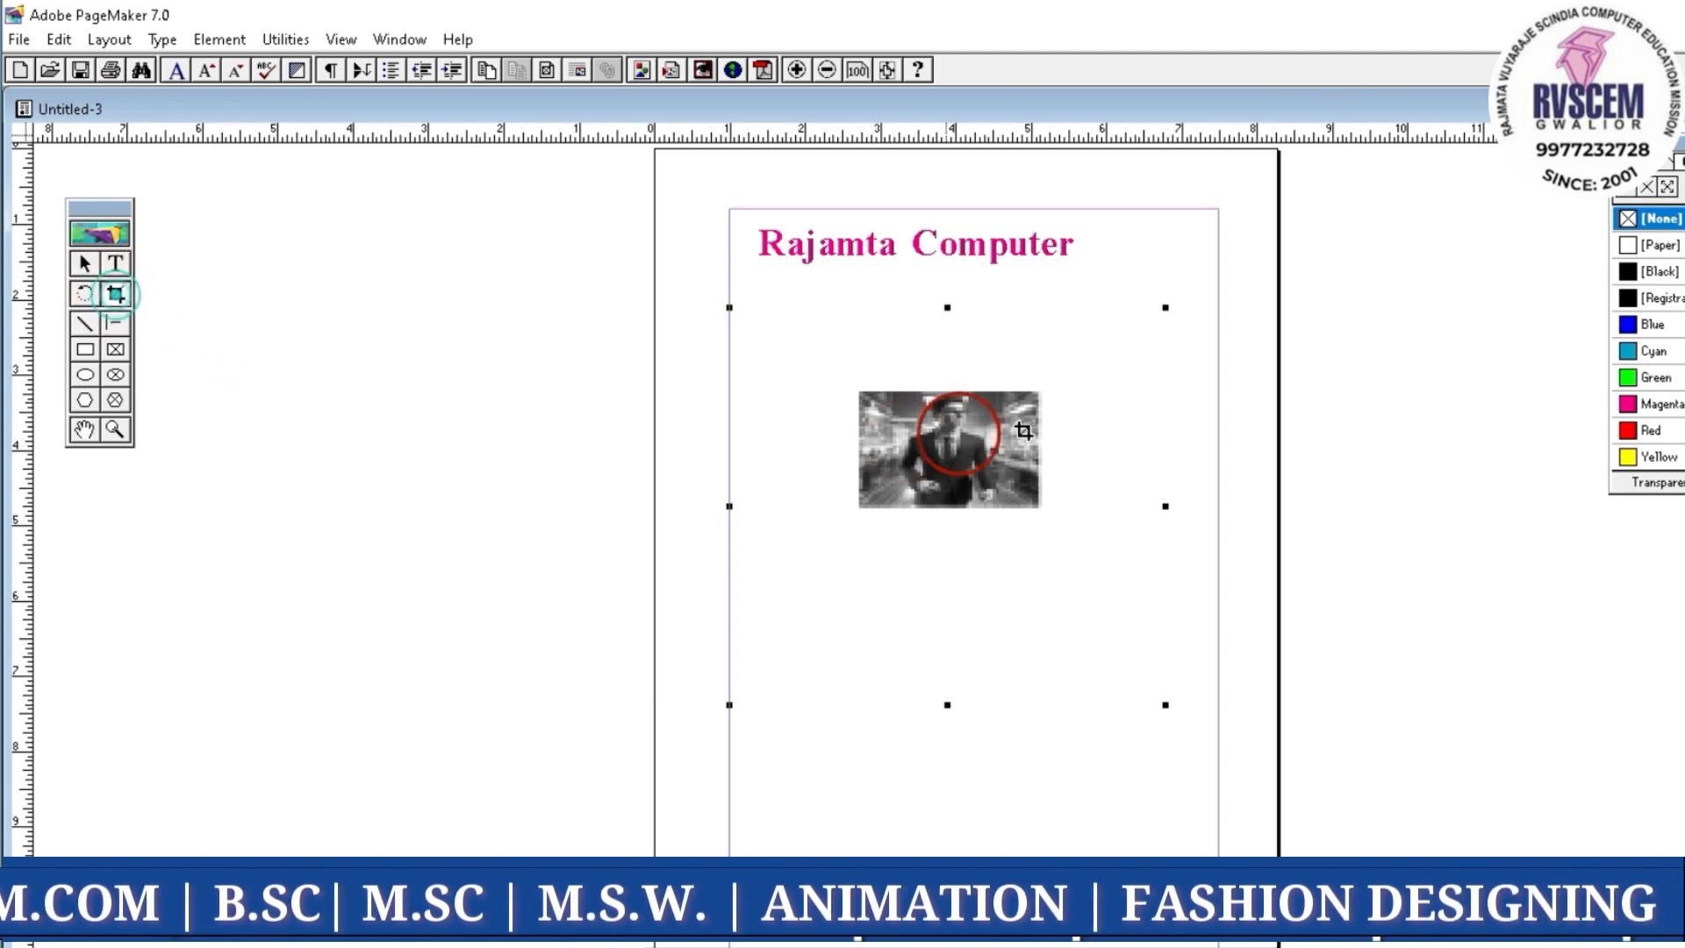
# Crop the placed picture from three corners to the man's head and shoulders, about 0.8 by 1.1 in
pyautogui.moveTo(728, 302); pyautogui.dragTo(861, 388)
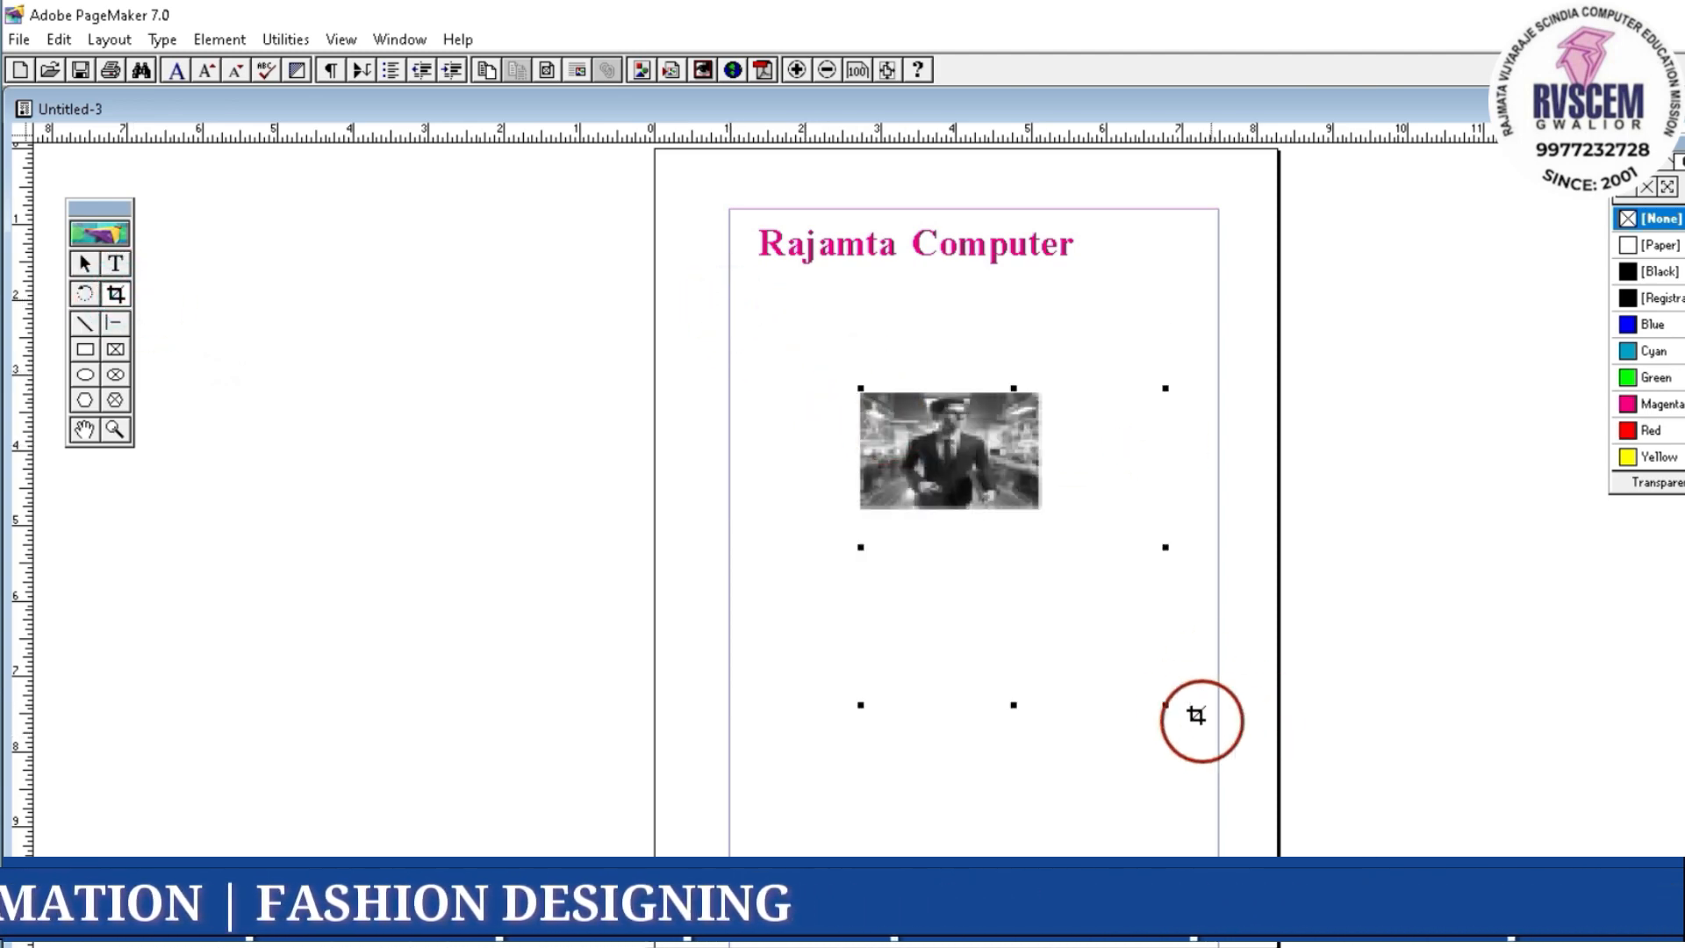
pyautogui.moveTo(1165, 712); pyautogui.dragTo(984, 499)
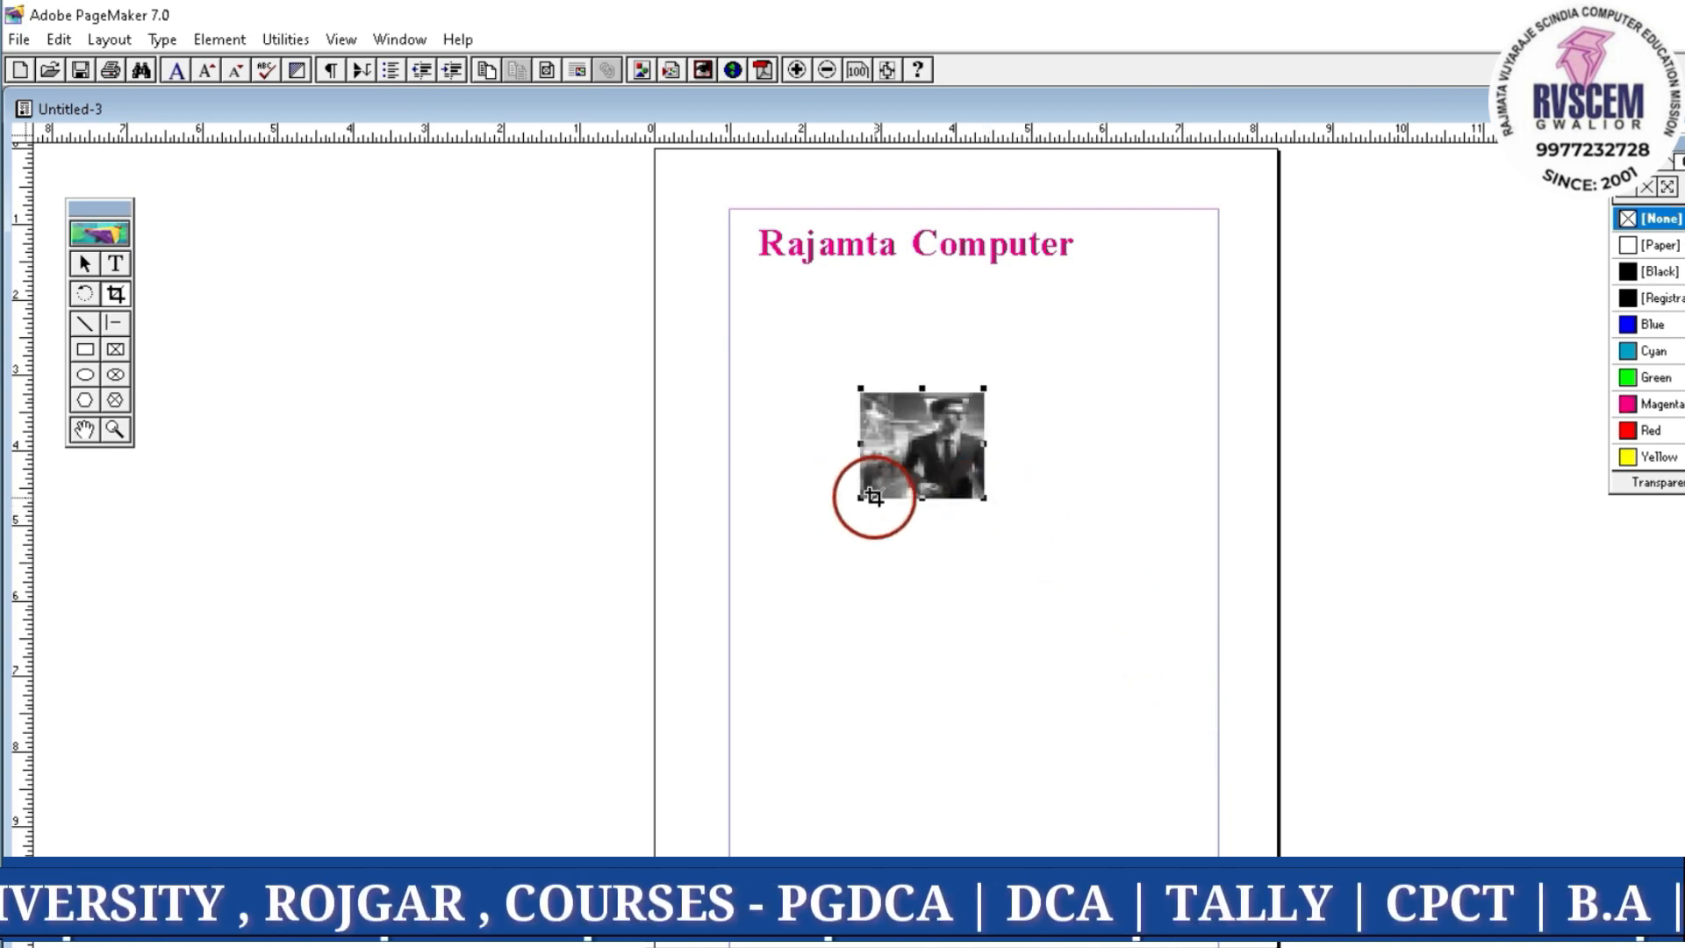
pyautogui.moveTo(858, 498); pyautogui.dragTo(923, 470)
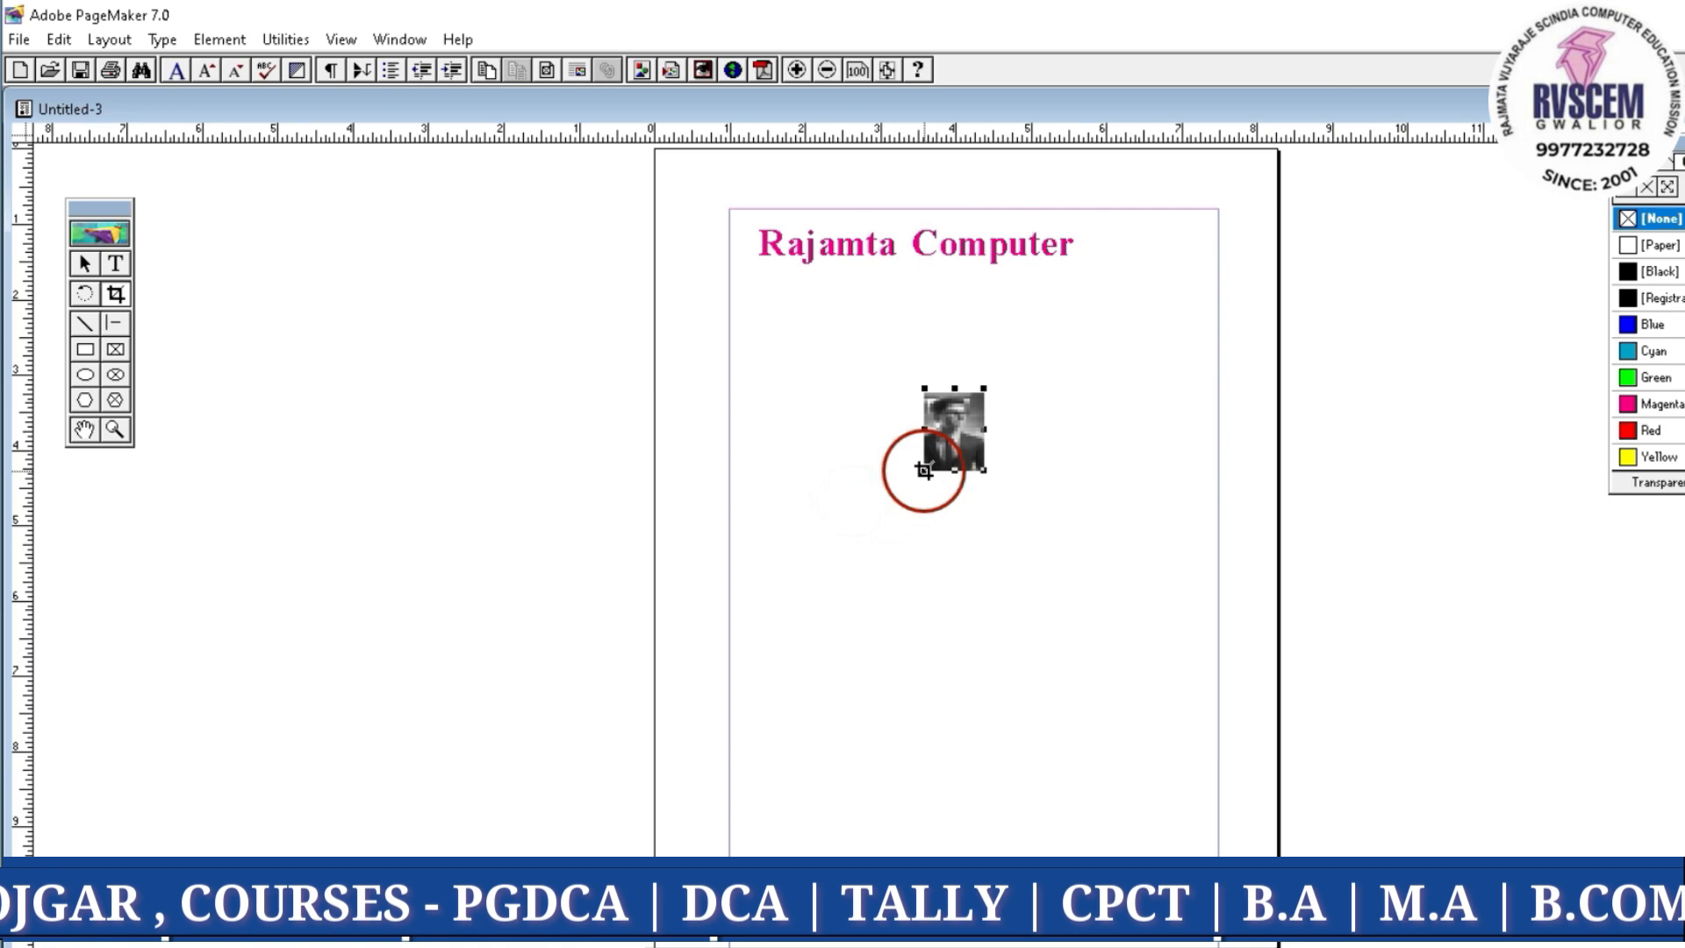
pyautogui.click(973, 638)
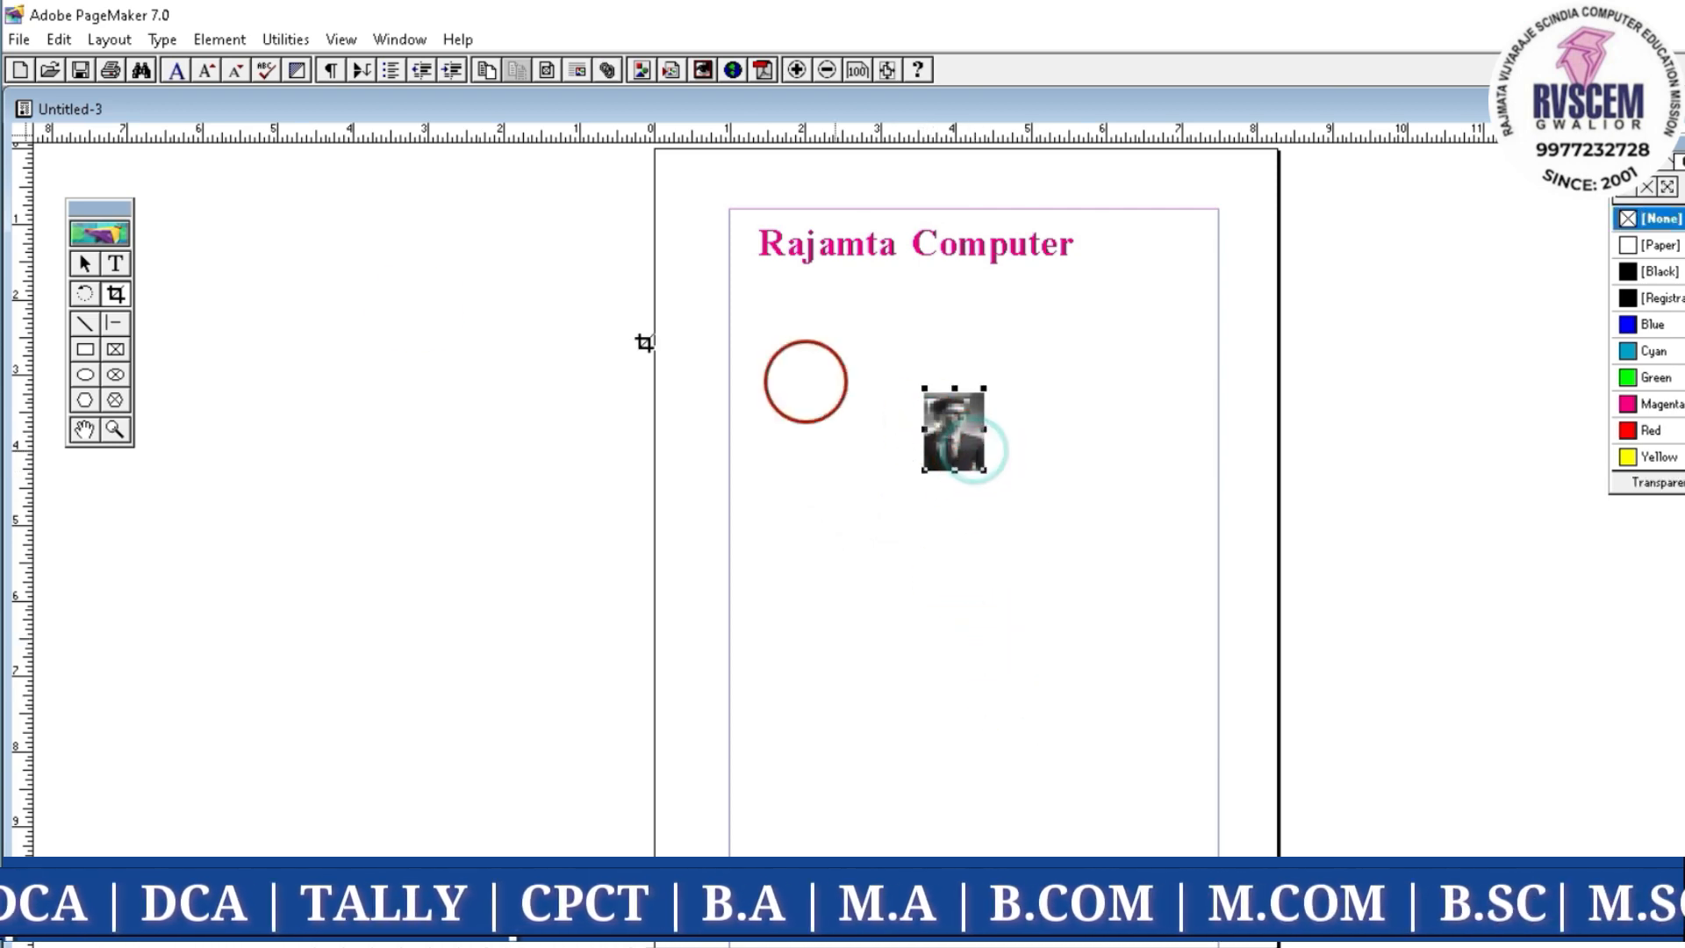
# Replace the cropped picture with the signed portrait photo, placed below the heading and narrowed to about 2.2 in wide
pyautogui.press('Delete')
pyautogui.hotkey('ctrl', 'd')
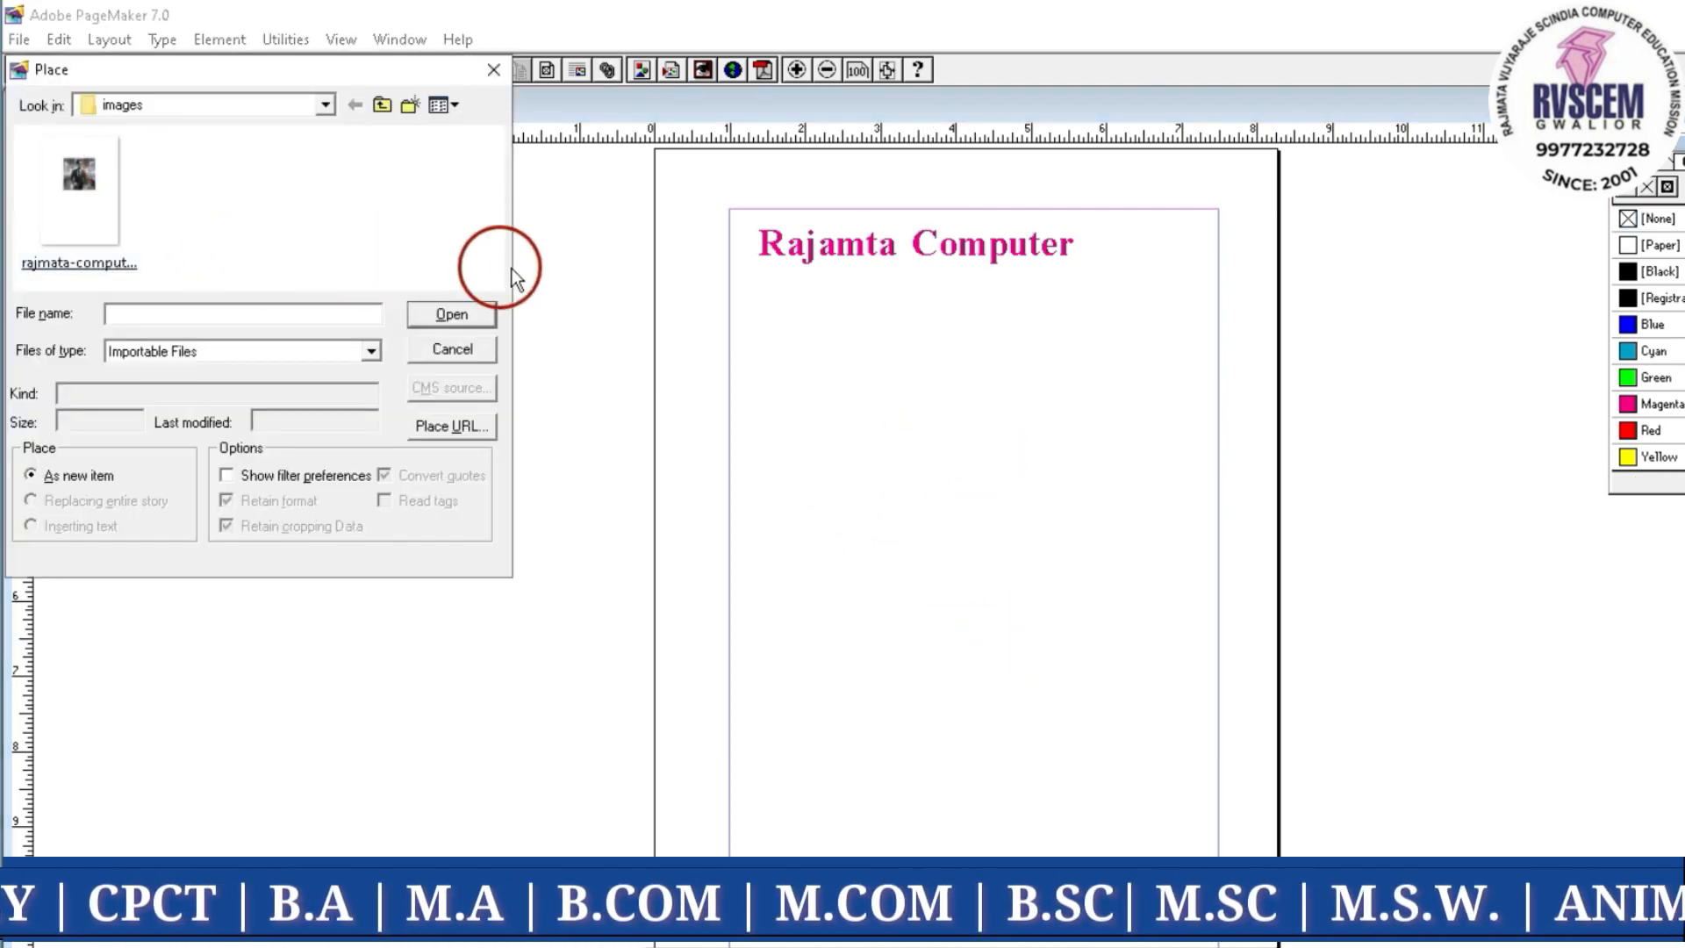
pyautogui.click(324, 106)
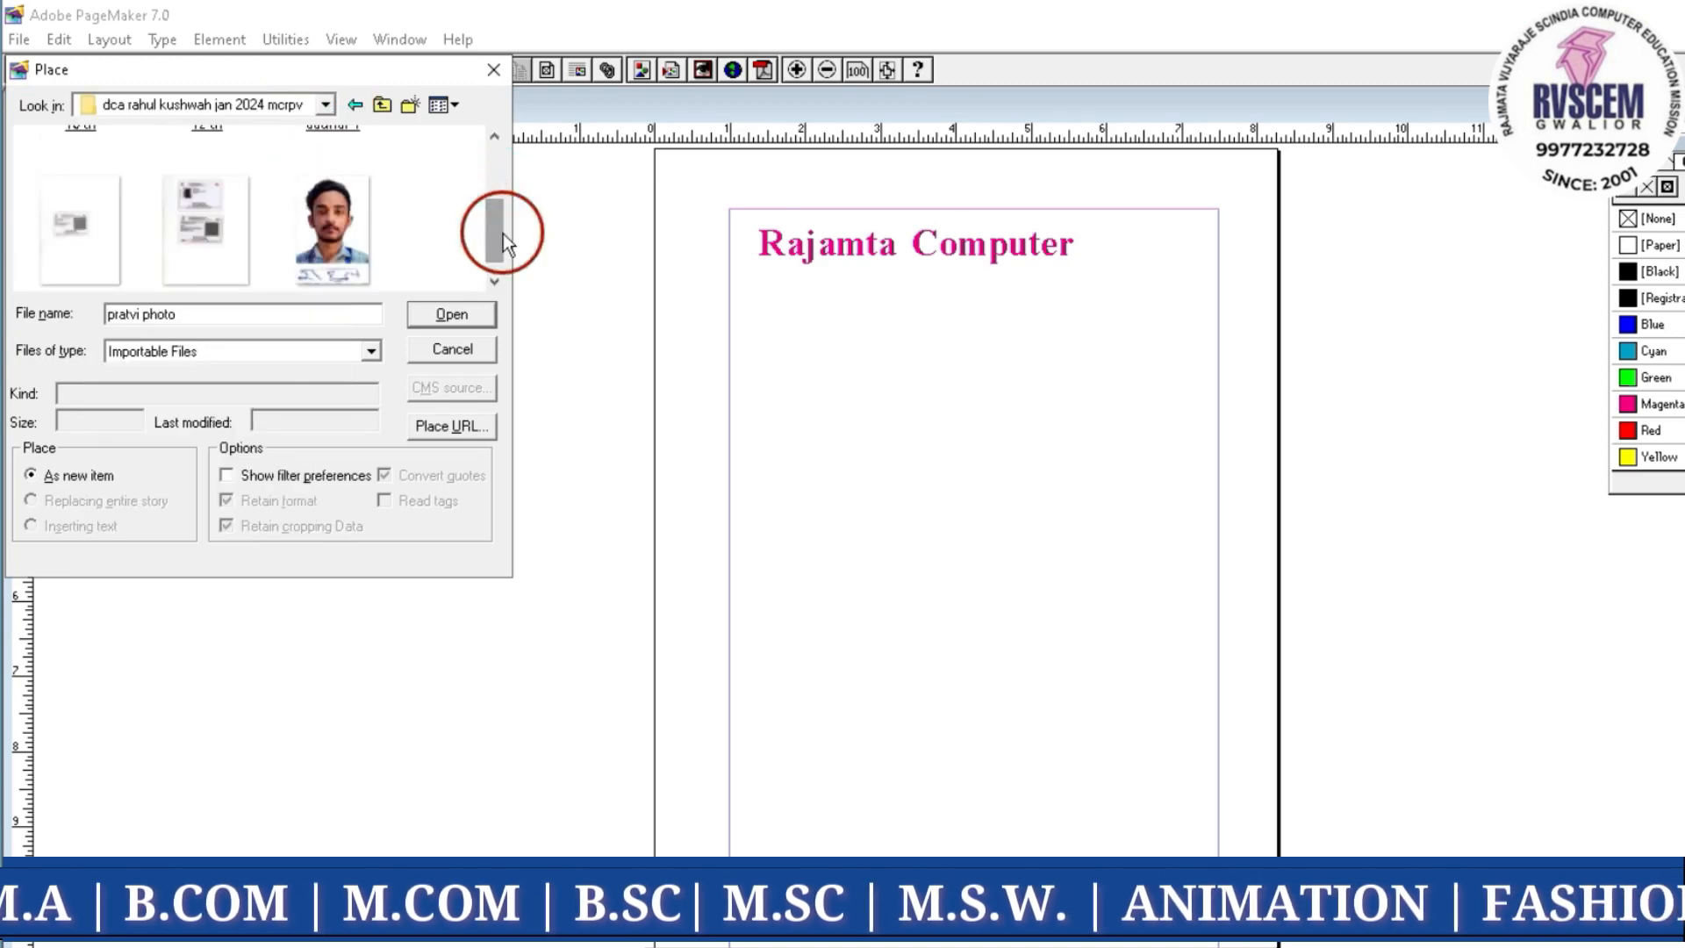
pyautogui.click(349, 224)
pyautogui.doubleClick(349, 224)
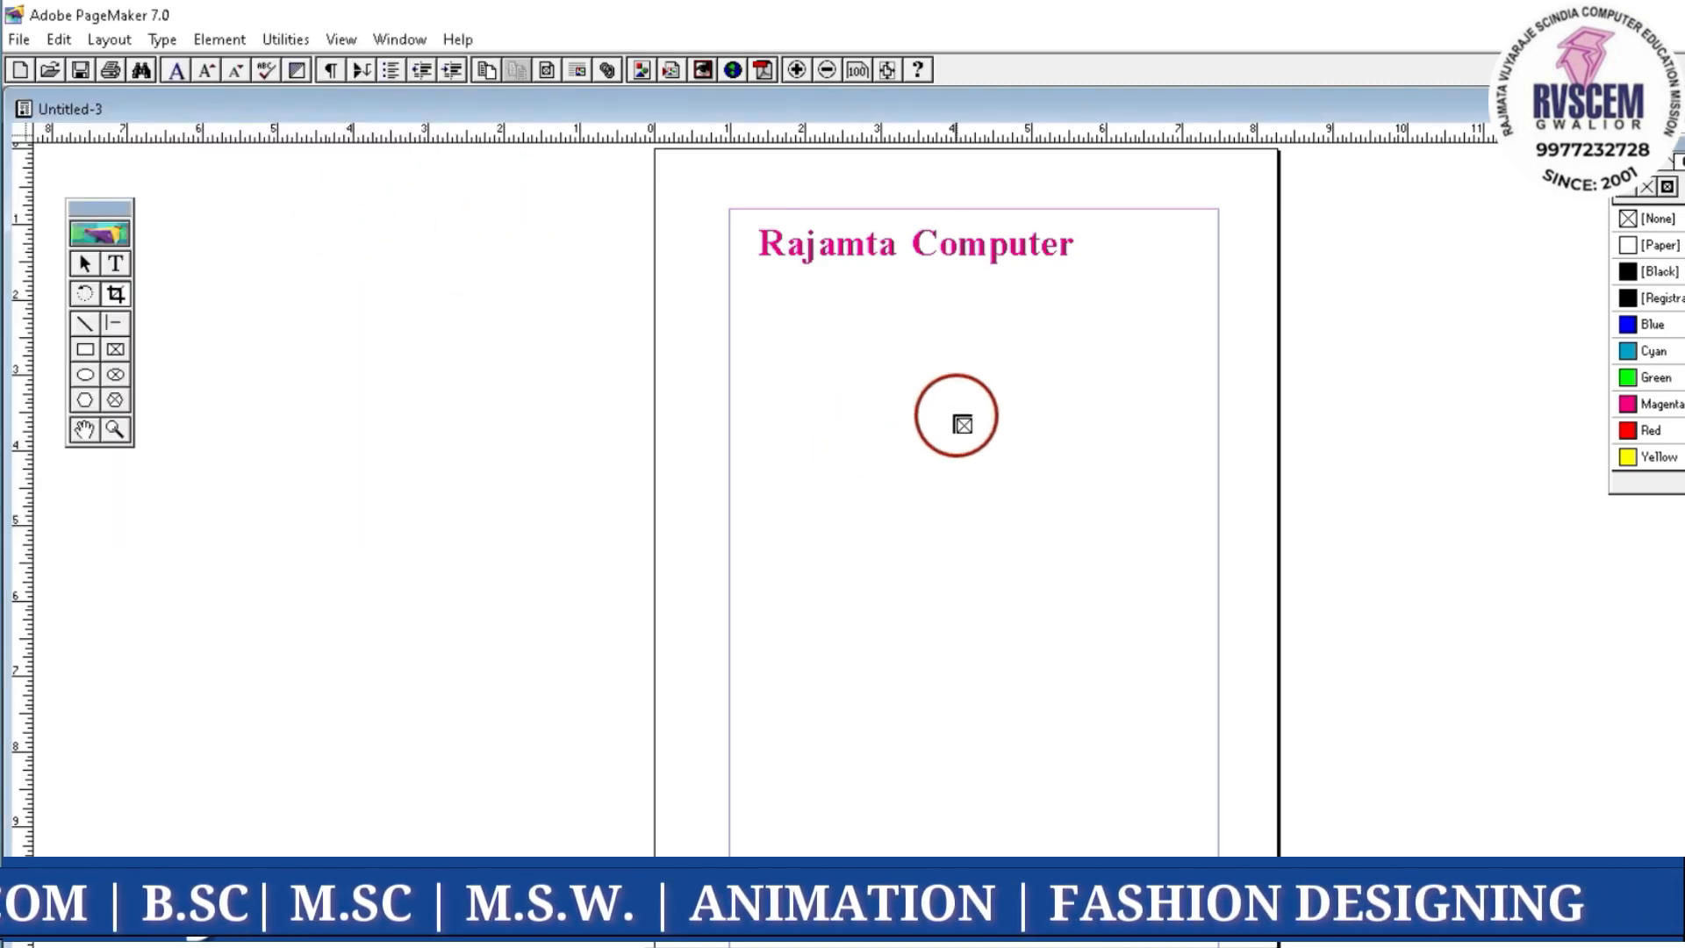
pyautogui.moveTo(869, 319); pyautogui.dragTo(1067, 487)
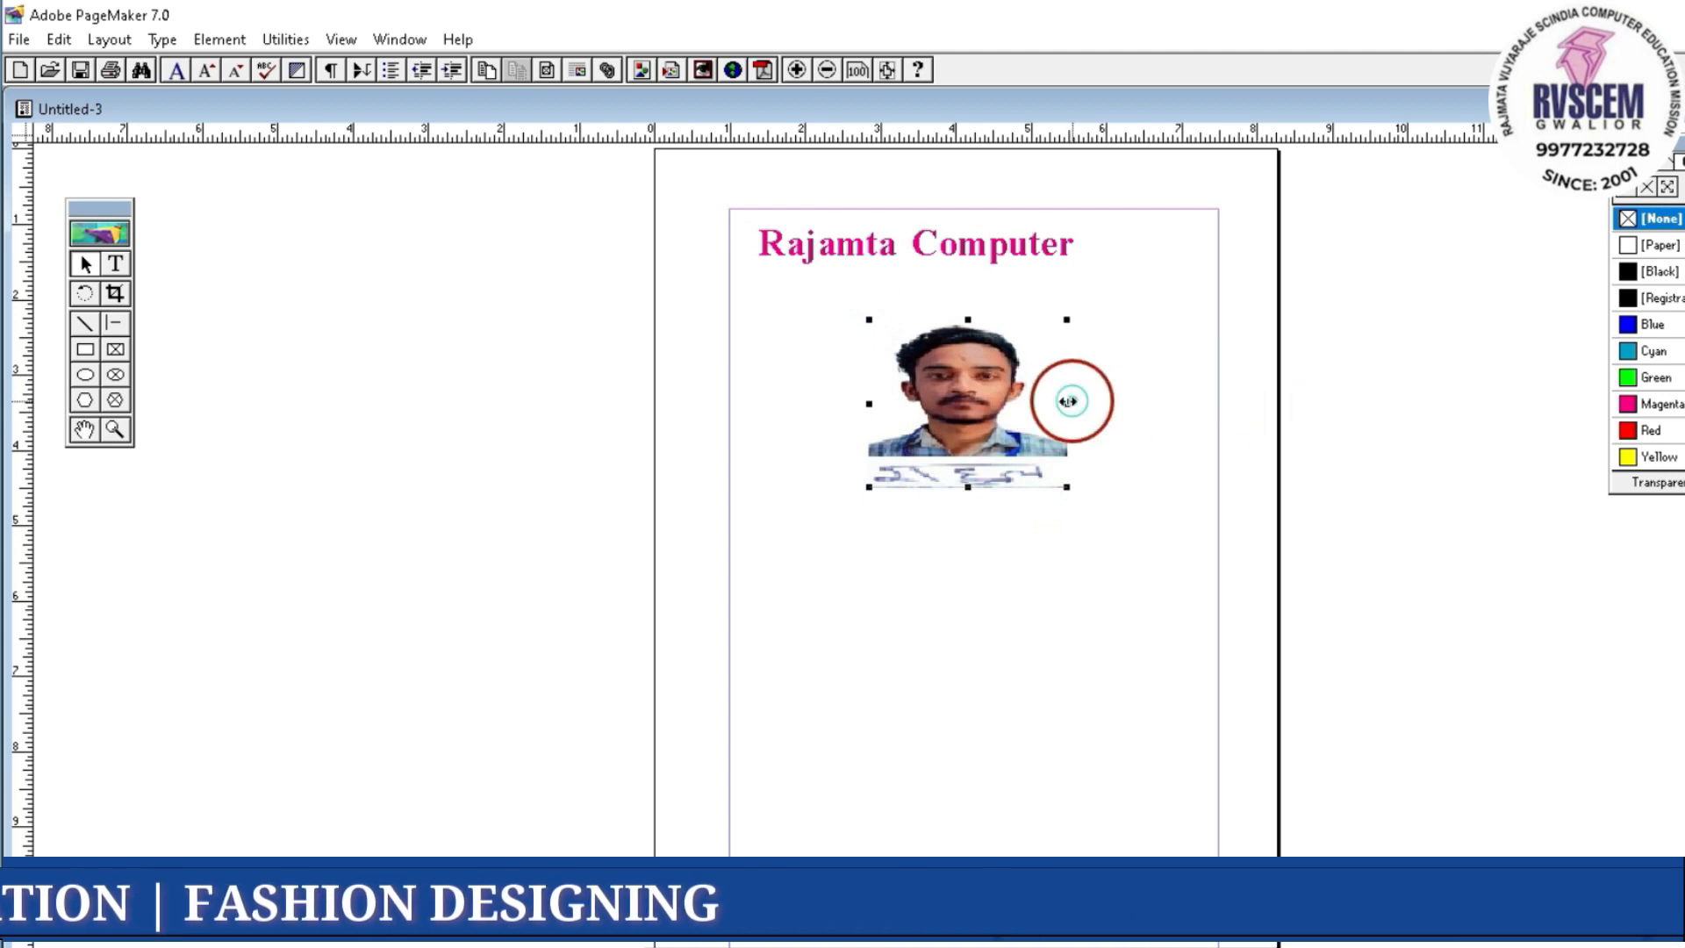
pyautogui.moveTo(1067, 403); pyautogui.dragTo(1038, 405)
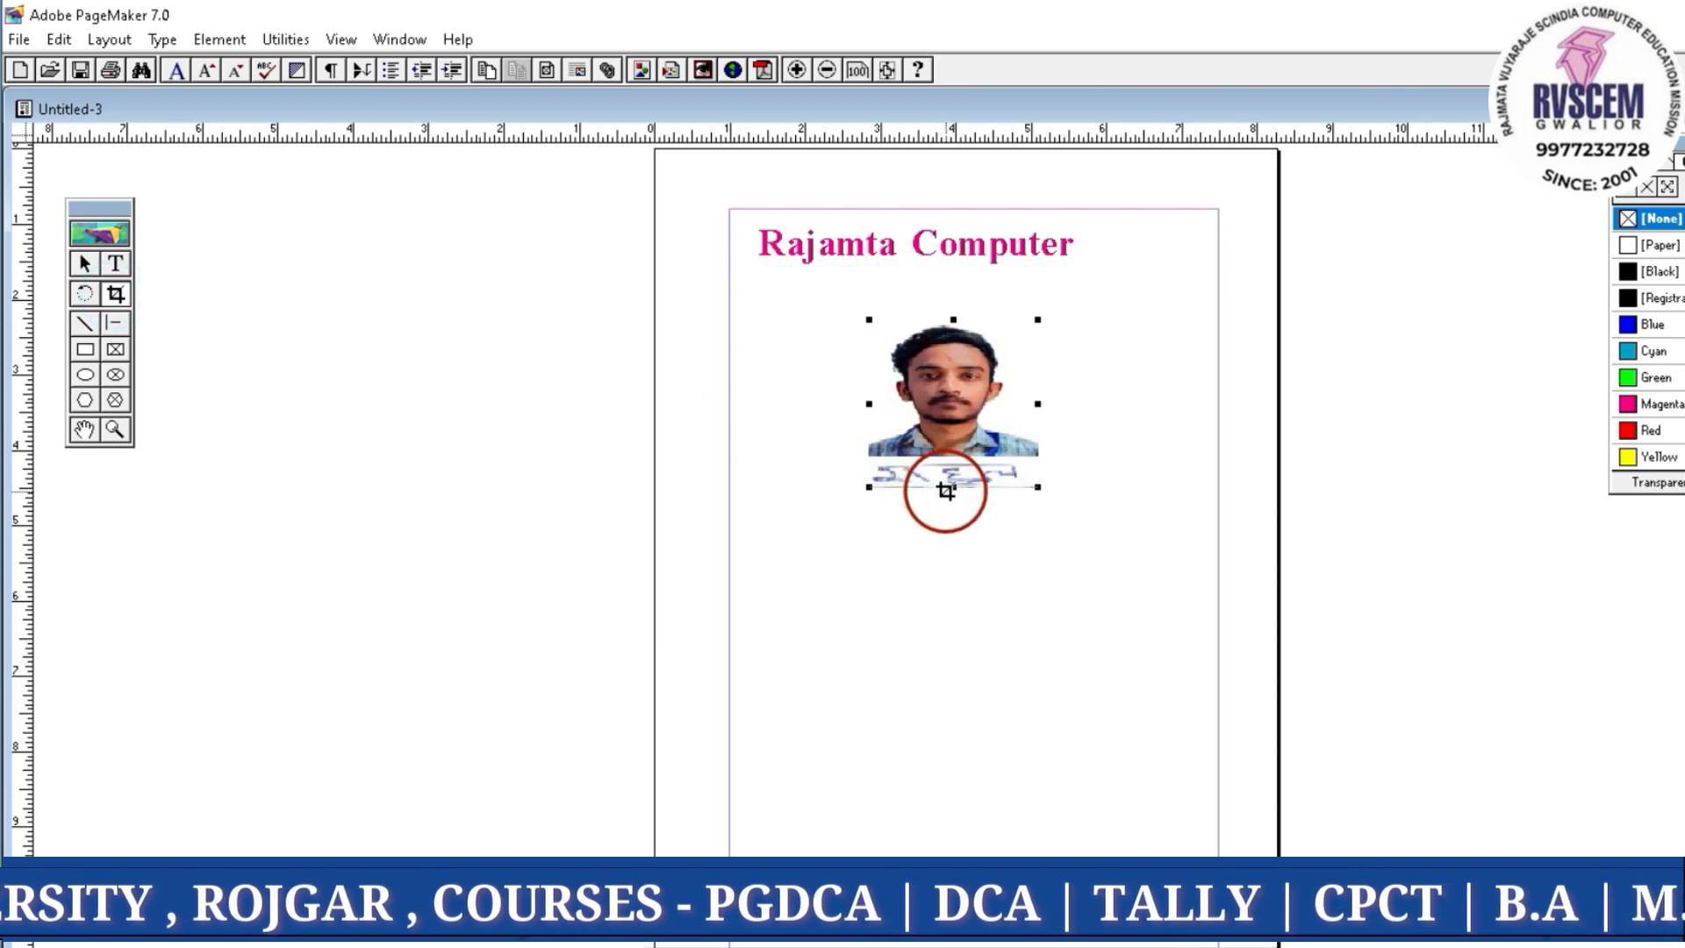
# Crop the signature strip off the portrait photo and trim both sides, leaving about 1.8 by 1.8 in
pyautogui.moveTo(945, 489); pyautogui.dragTo(915, 455)
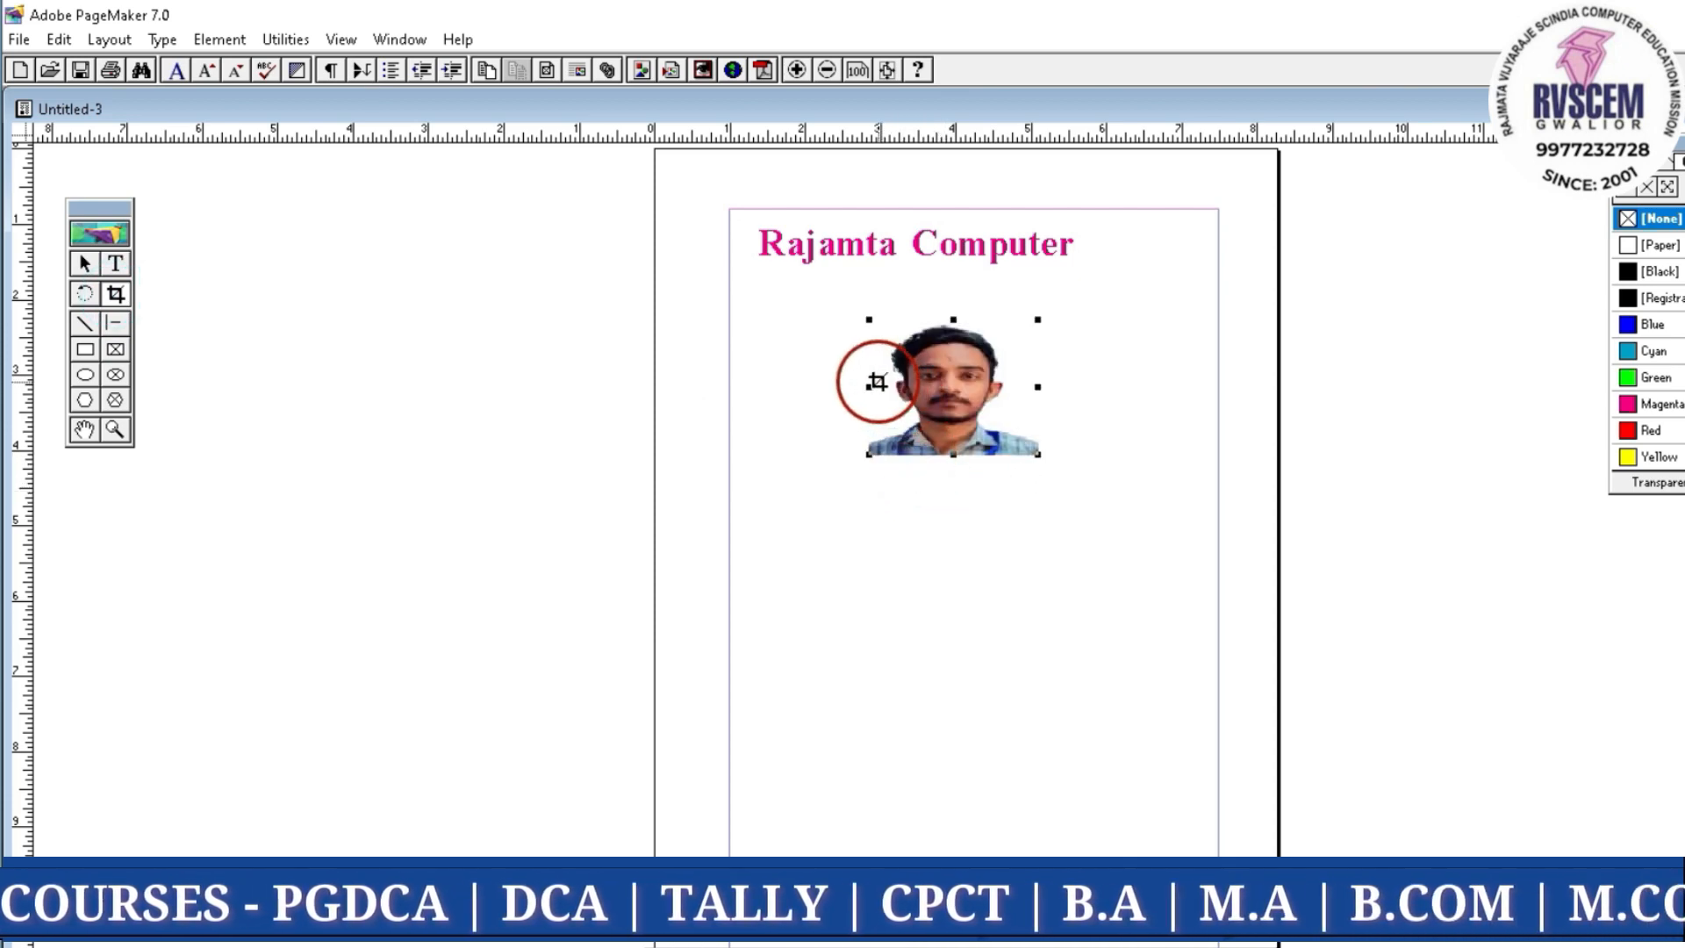
pyautogui.moveTo(871, 383); pyautogui.dragTo(886, 384)
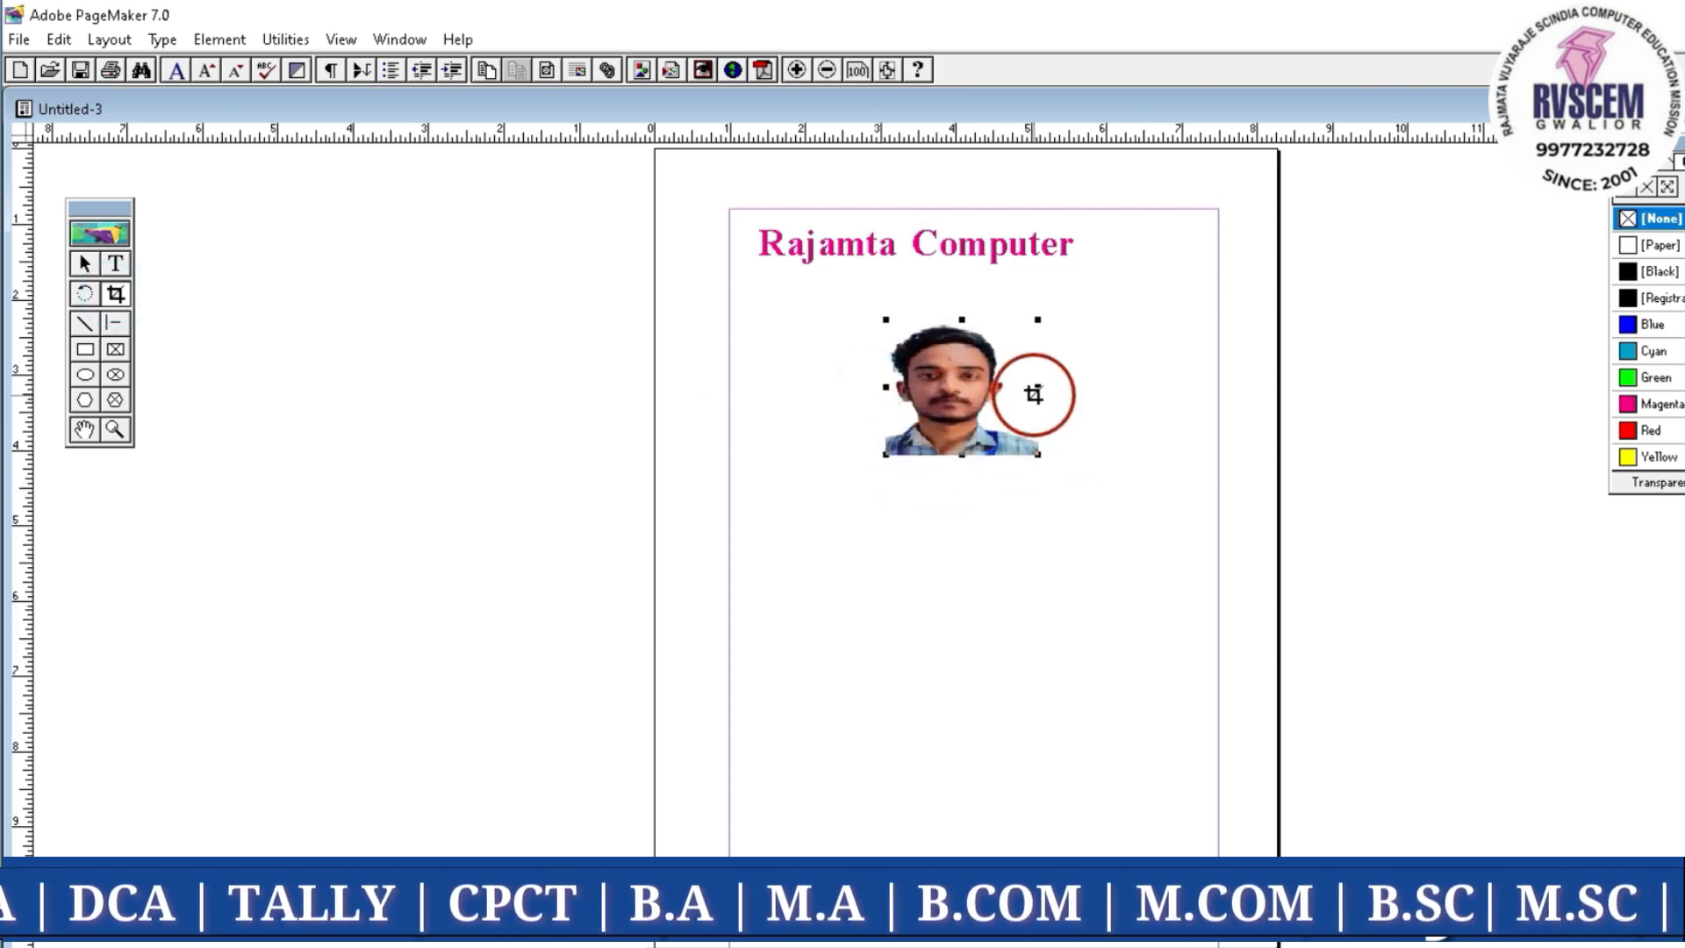
pyautogui.moveTo(1039, 384); pyautogui.dragTo(1022, 385)
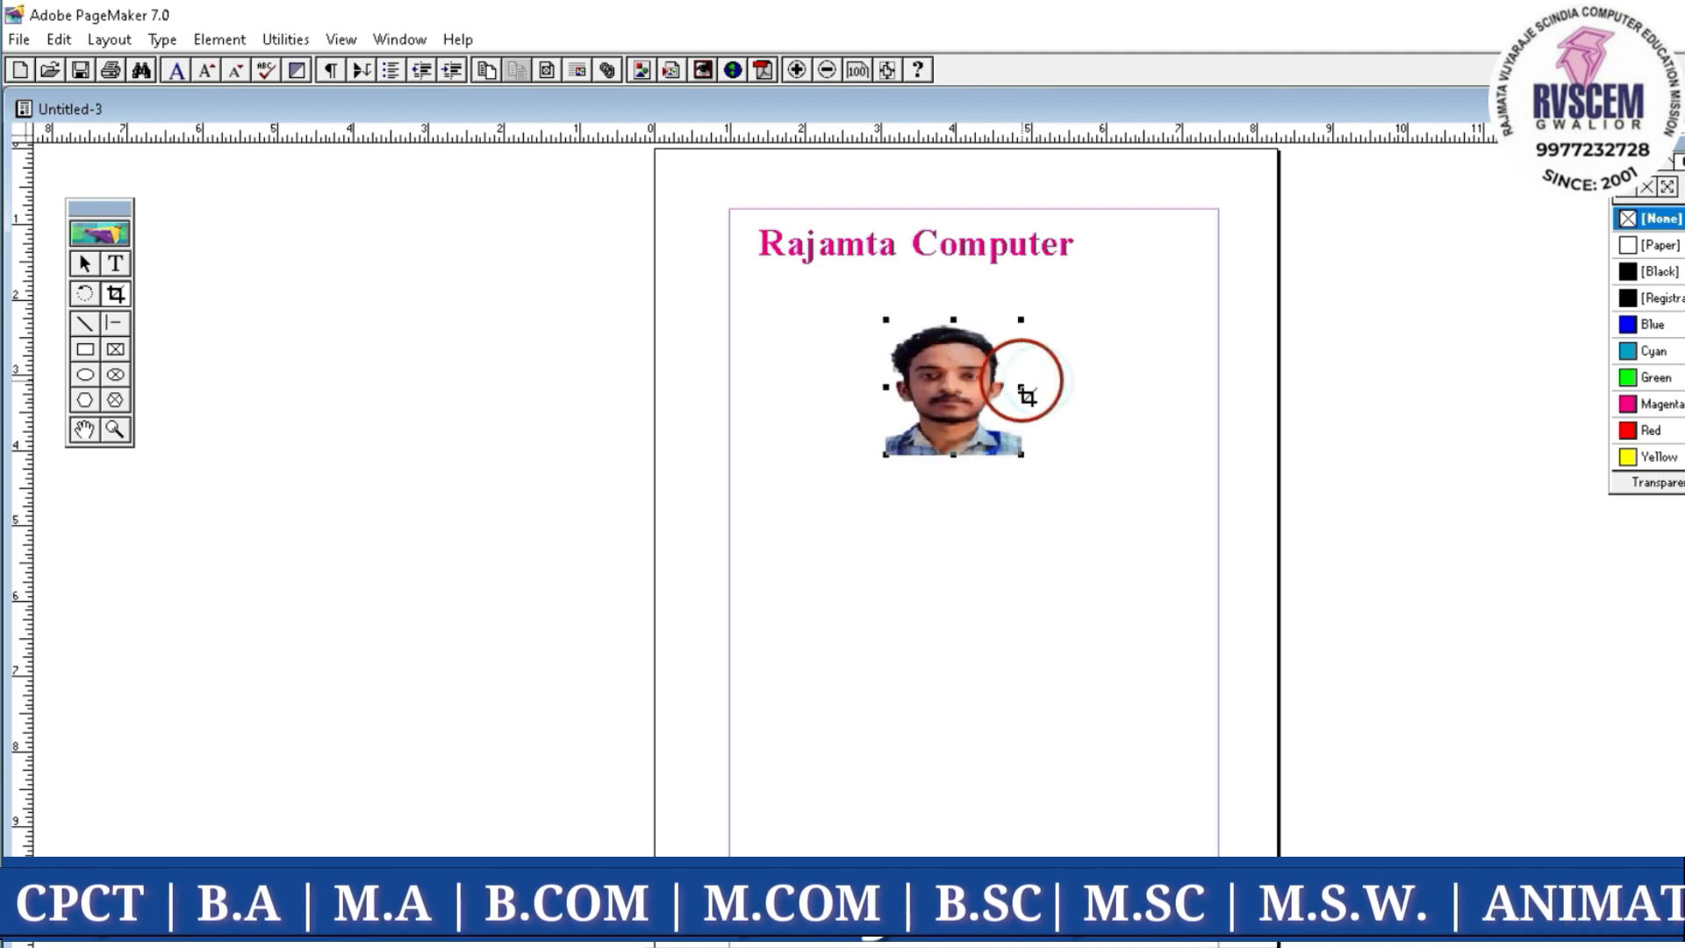
# Shift the portrait photo around inside its cropped frame and delete the picture from the page
pyautogui.click(992, 486)
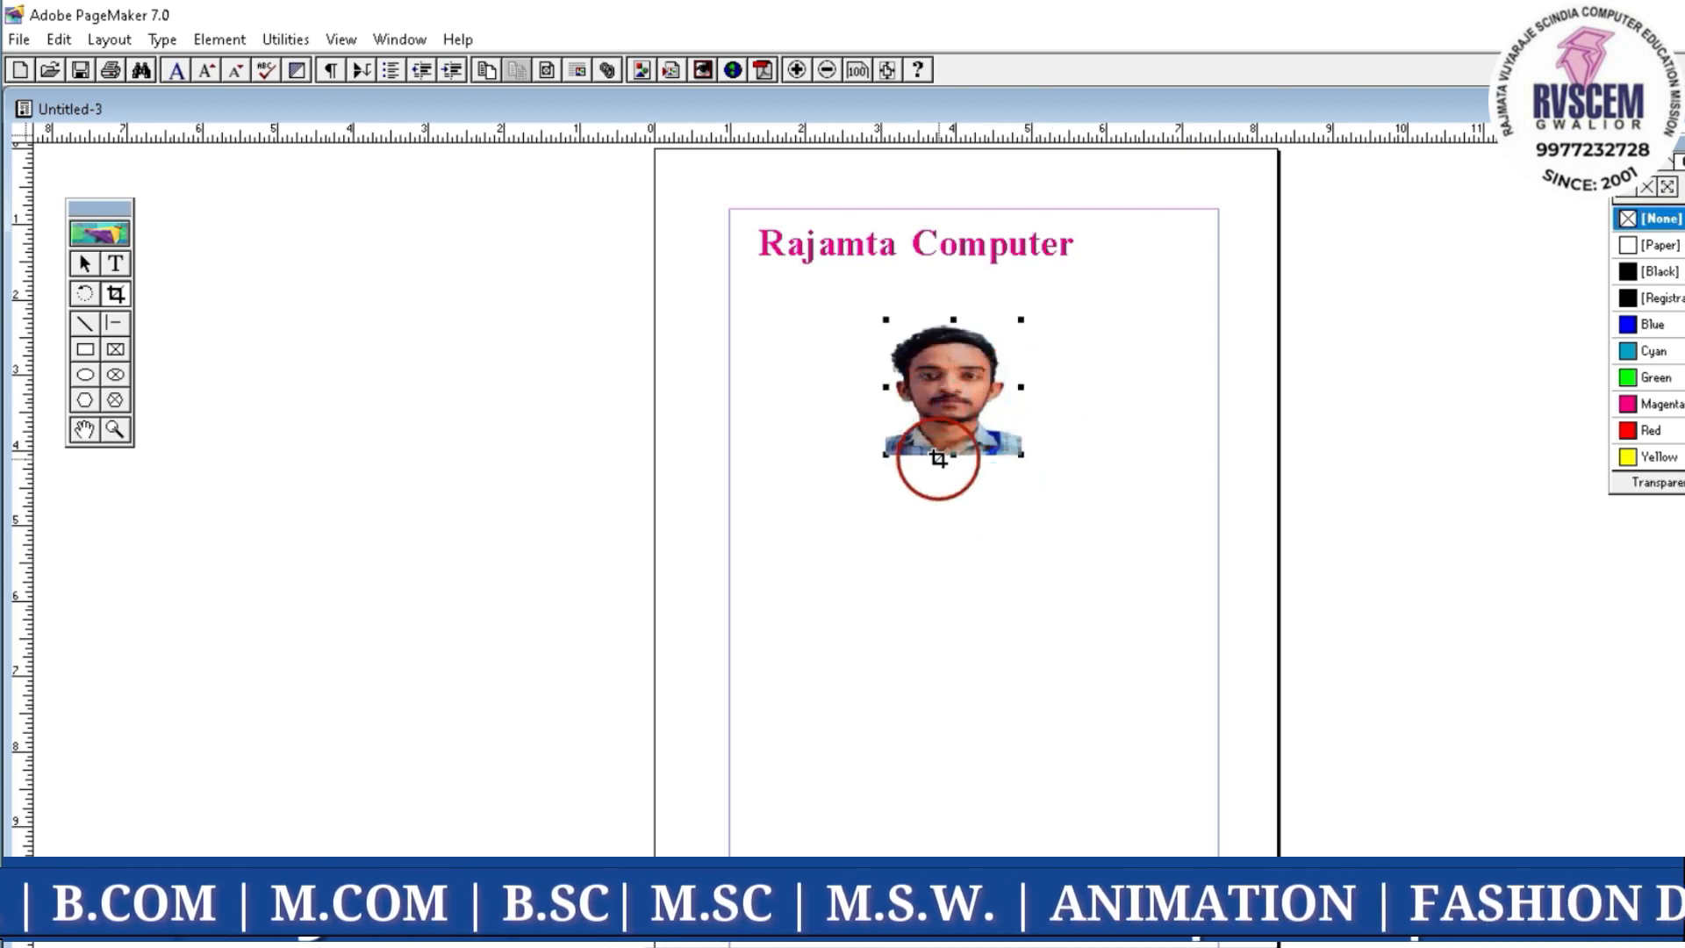
pyautogui.moveTo(938, 458); pyautogui.dragTo(960, 570)
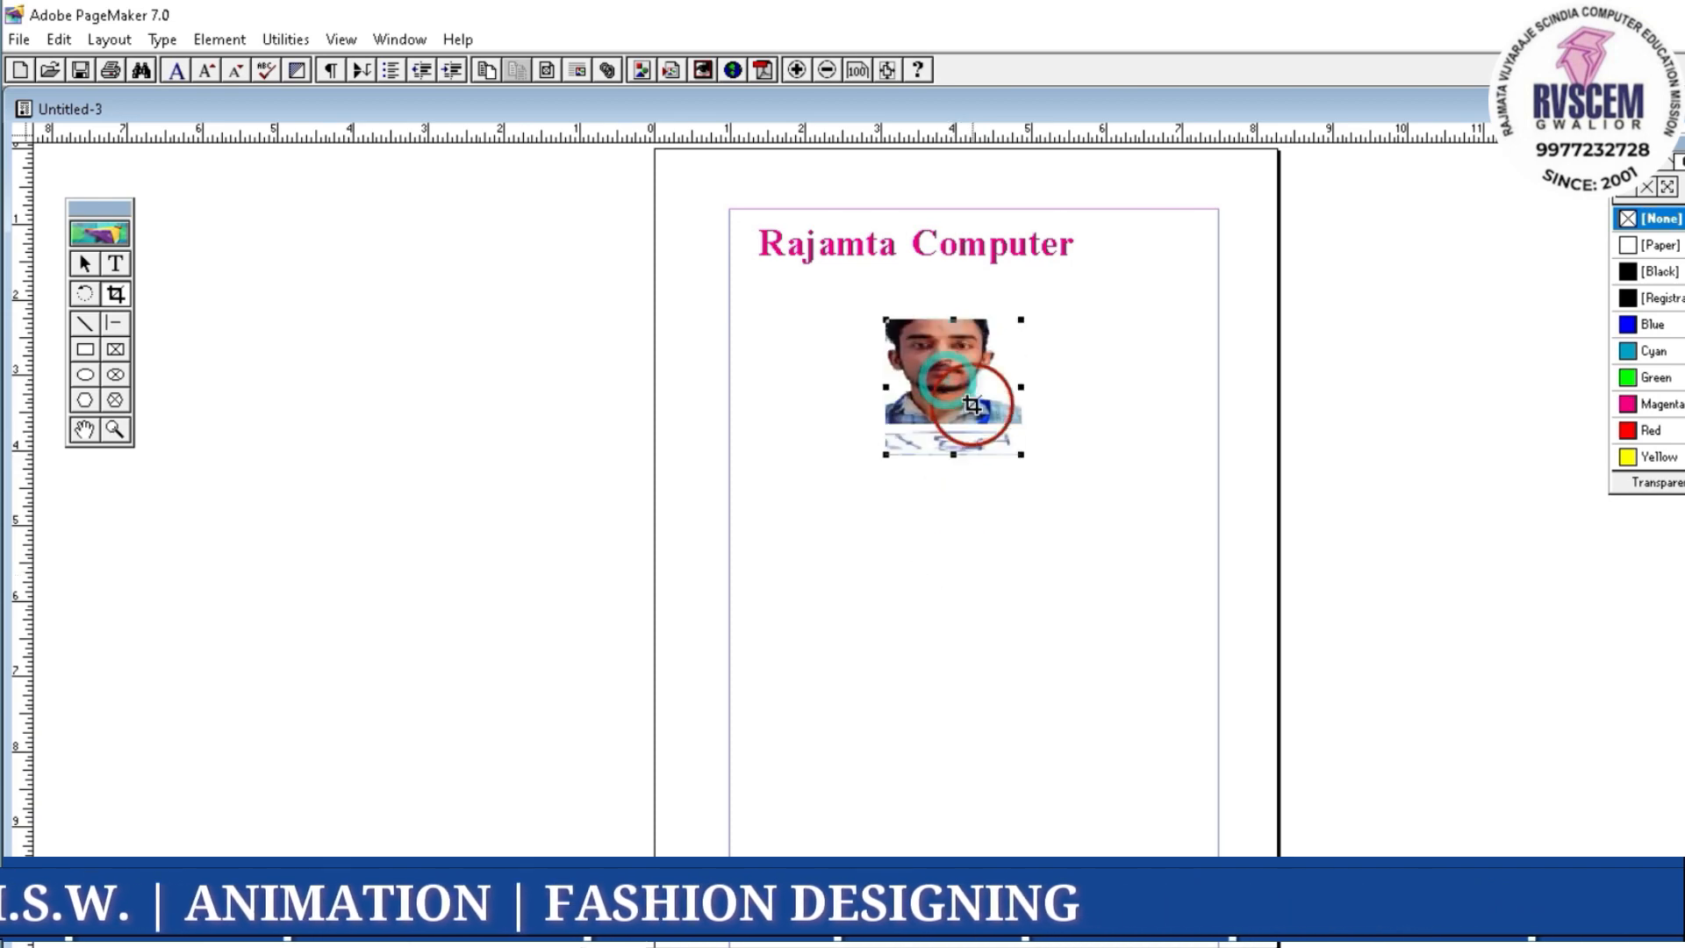
pyautogui.moveTo(971, 403); pyautogui.dragTo(951, 399)
pyautogui.click(969, 485)
pyautogui.click(965, 410)
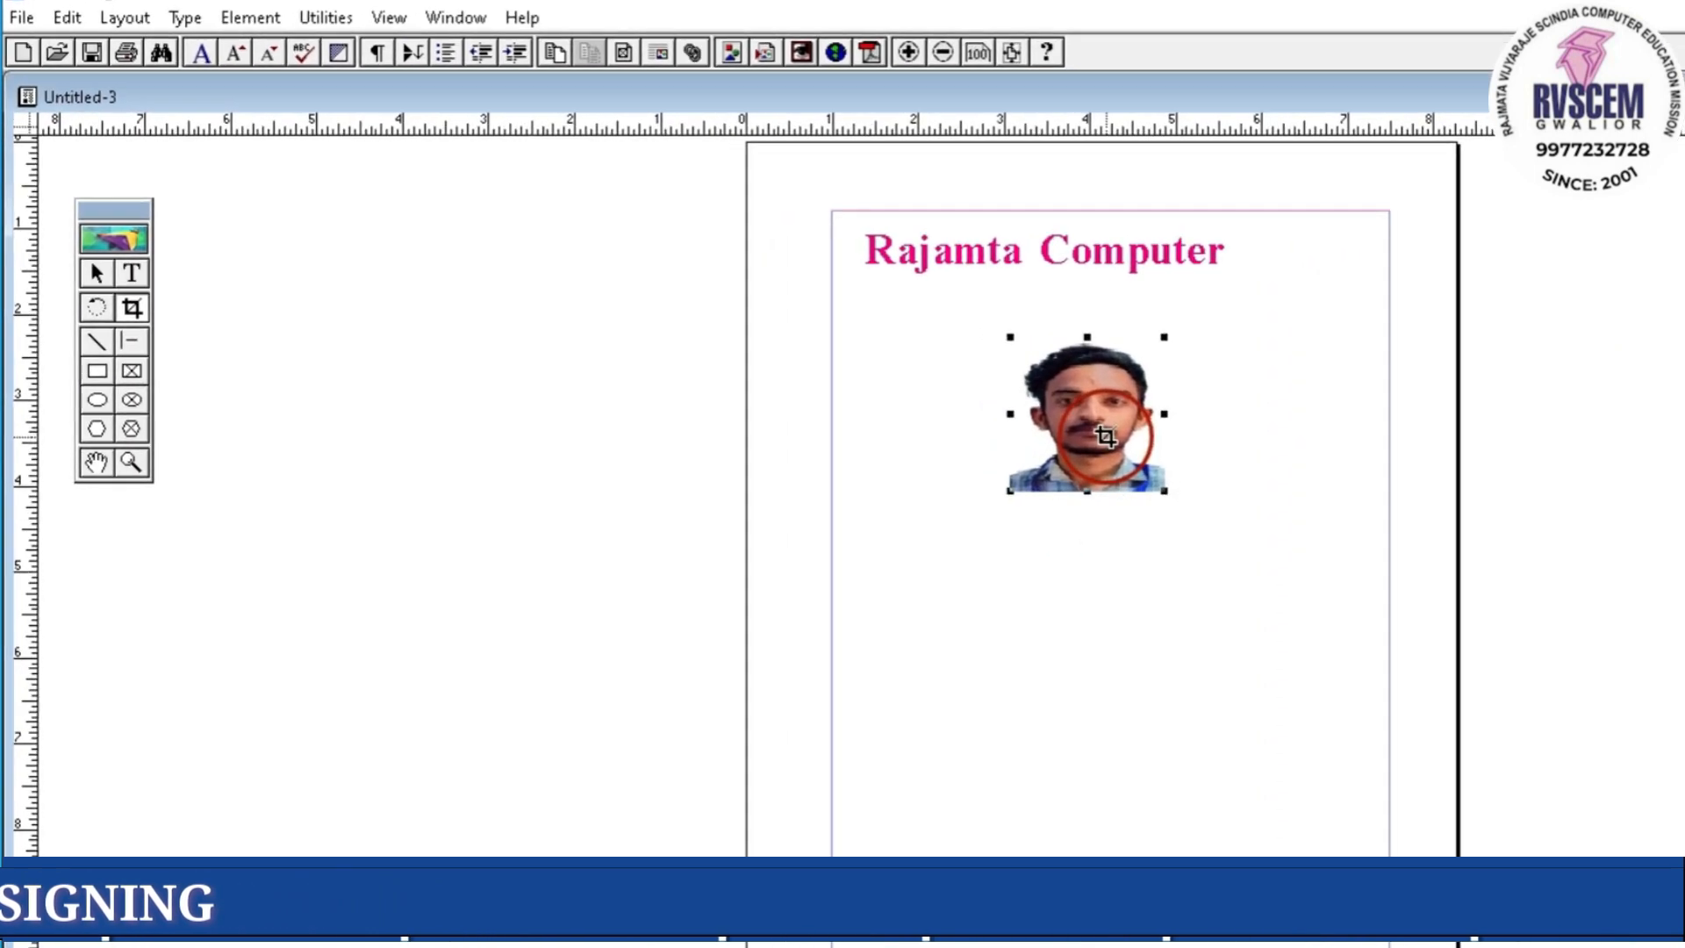
pyautogui.press('Delete')
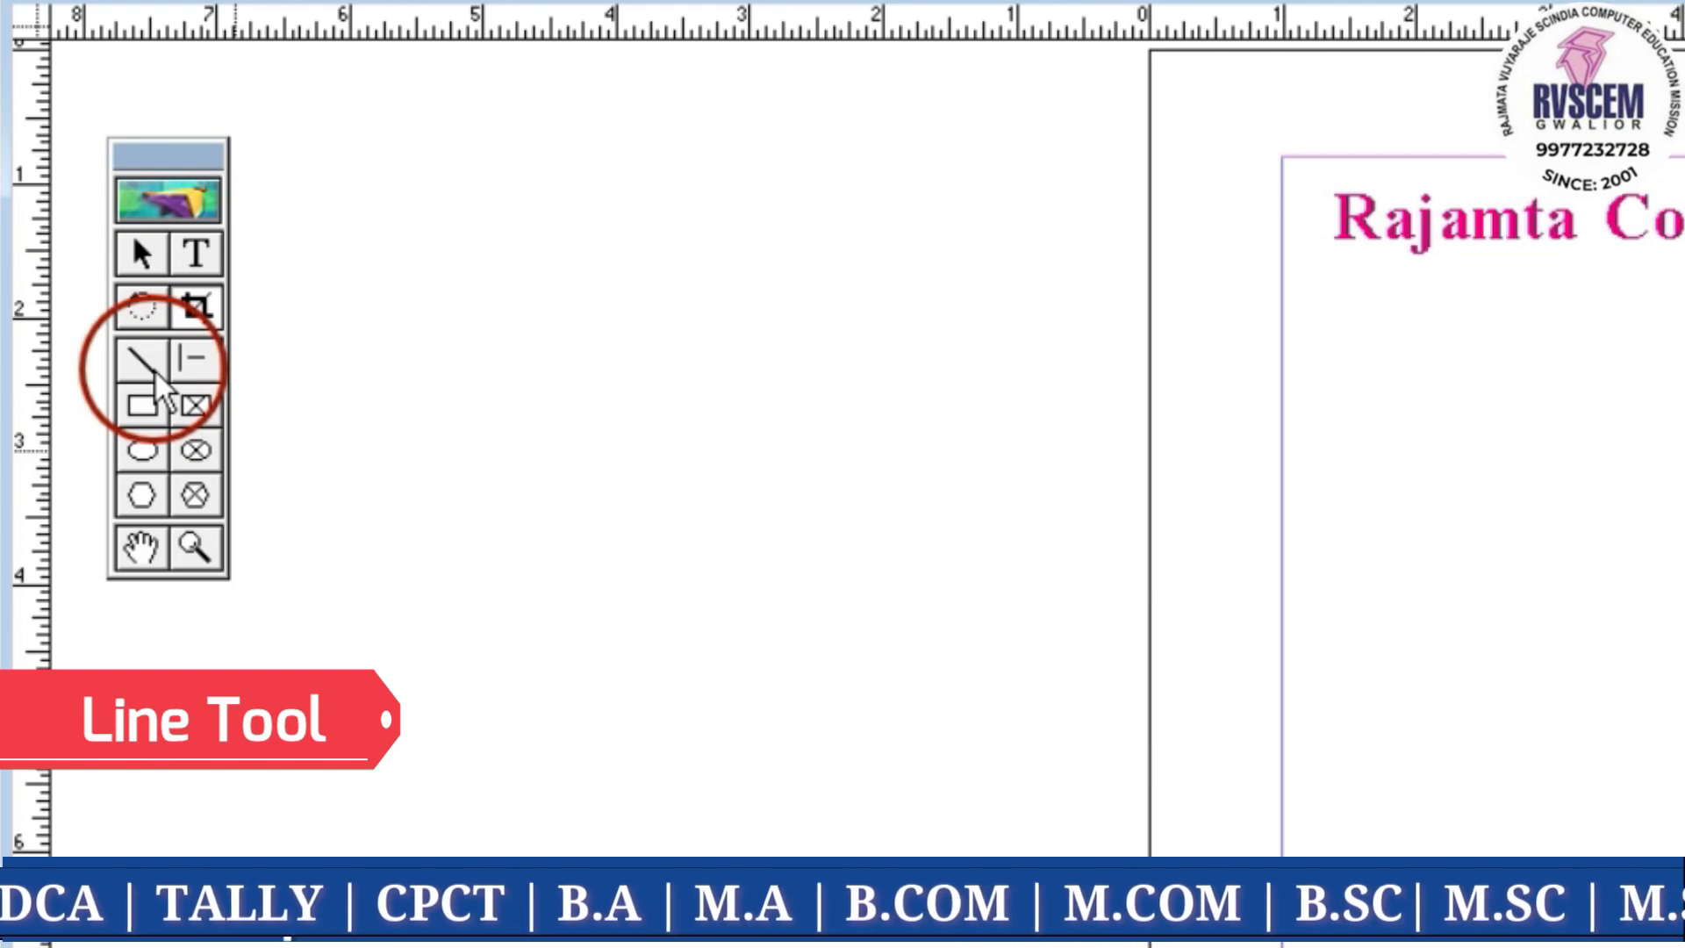
# Draw three diagonal lines across the page below the heading with the Line tool and delete them all
pyautogui.click(156, 374)
pyautogui.moveTo(1336, 394); pyautogui.dragTo(1684, 780)
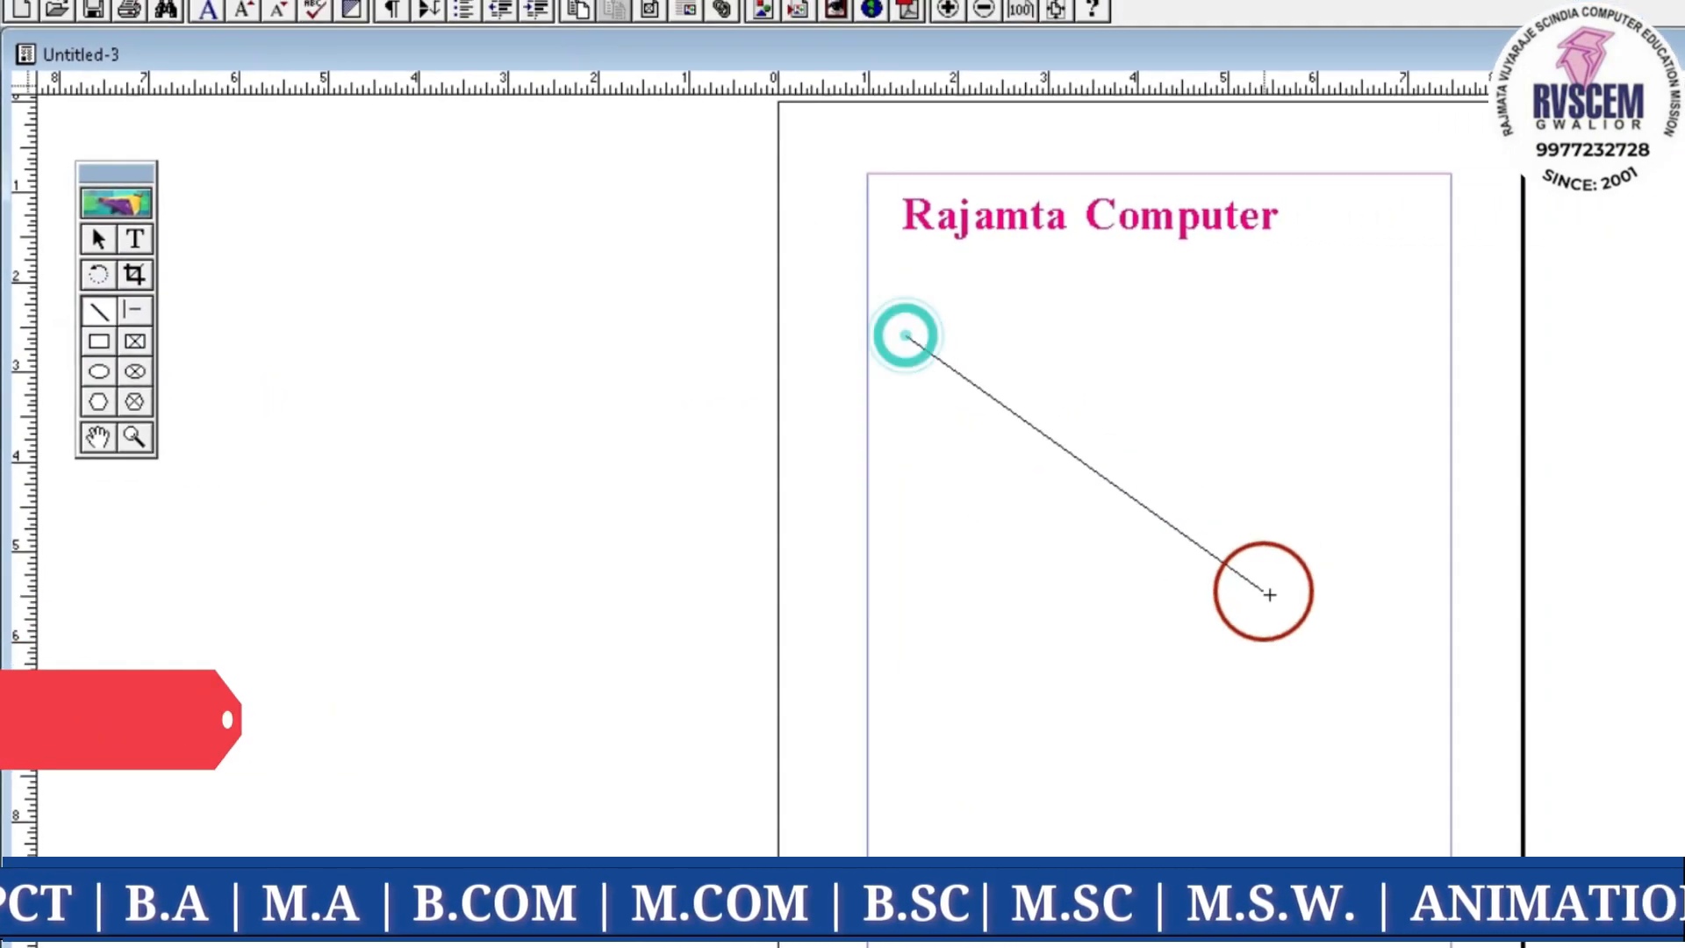
pyautogui.moveTo(1269, 595); pyautogui.dragTo(1378, 698)
pyautogui.moveTo(993, 725); pyautogui.dragTo(1348, 302)
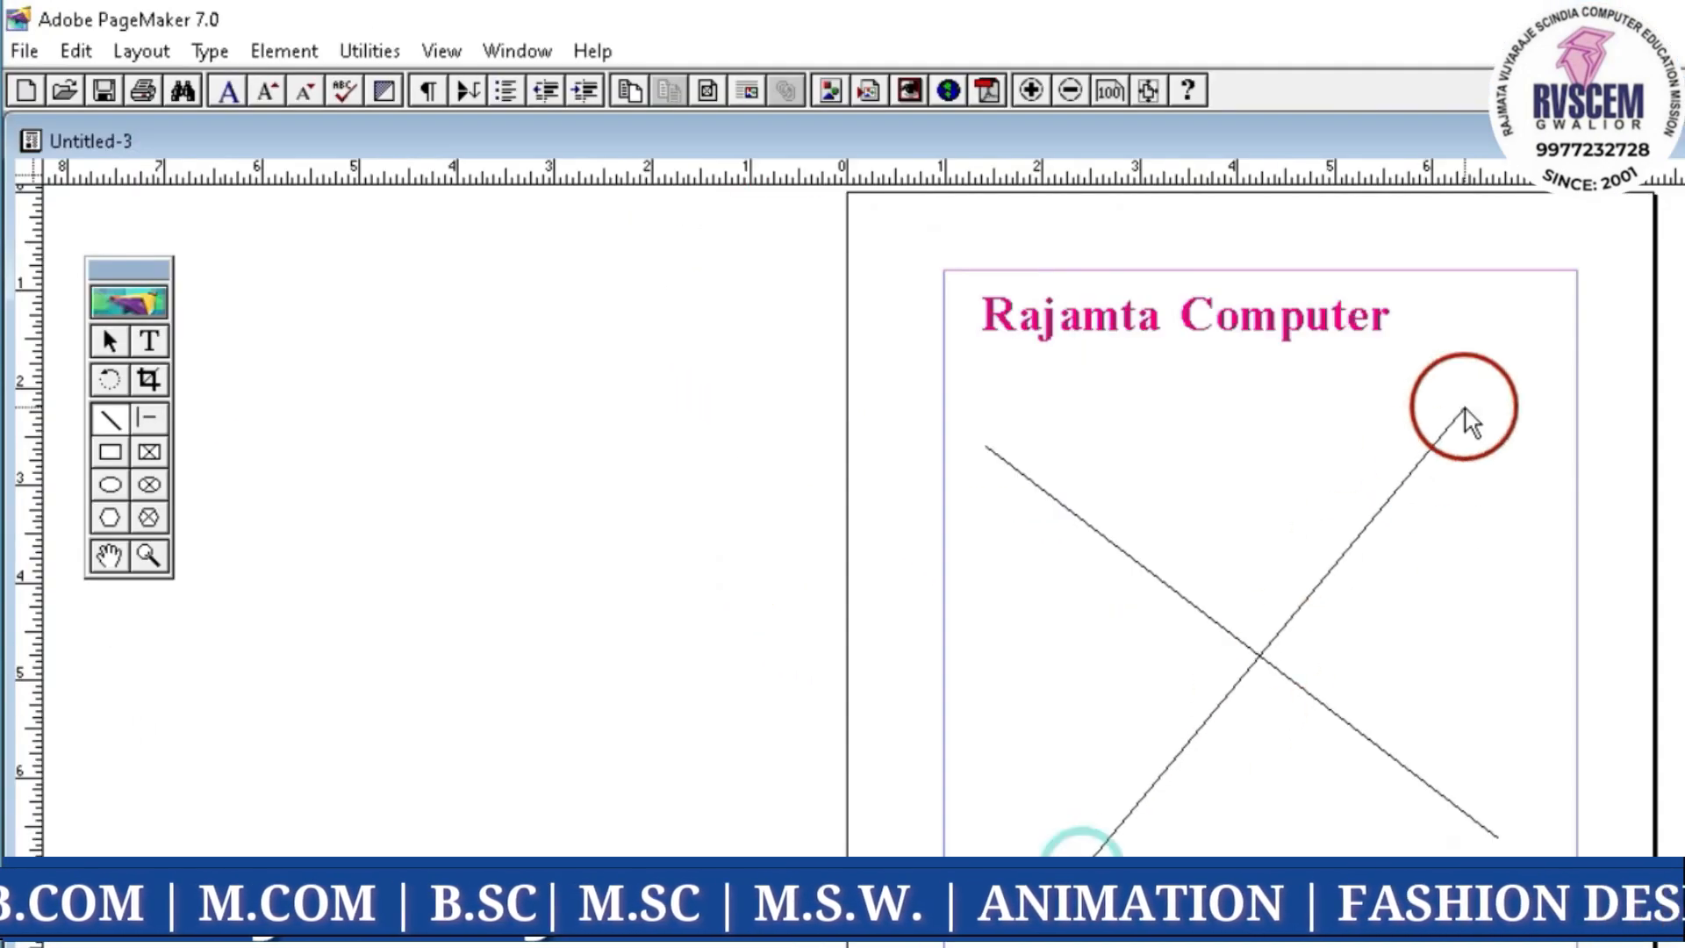
pyautogui.moveTo(943, 561); pyautogui.dragTo(1255, 799)
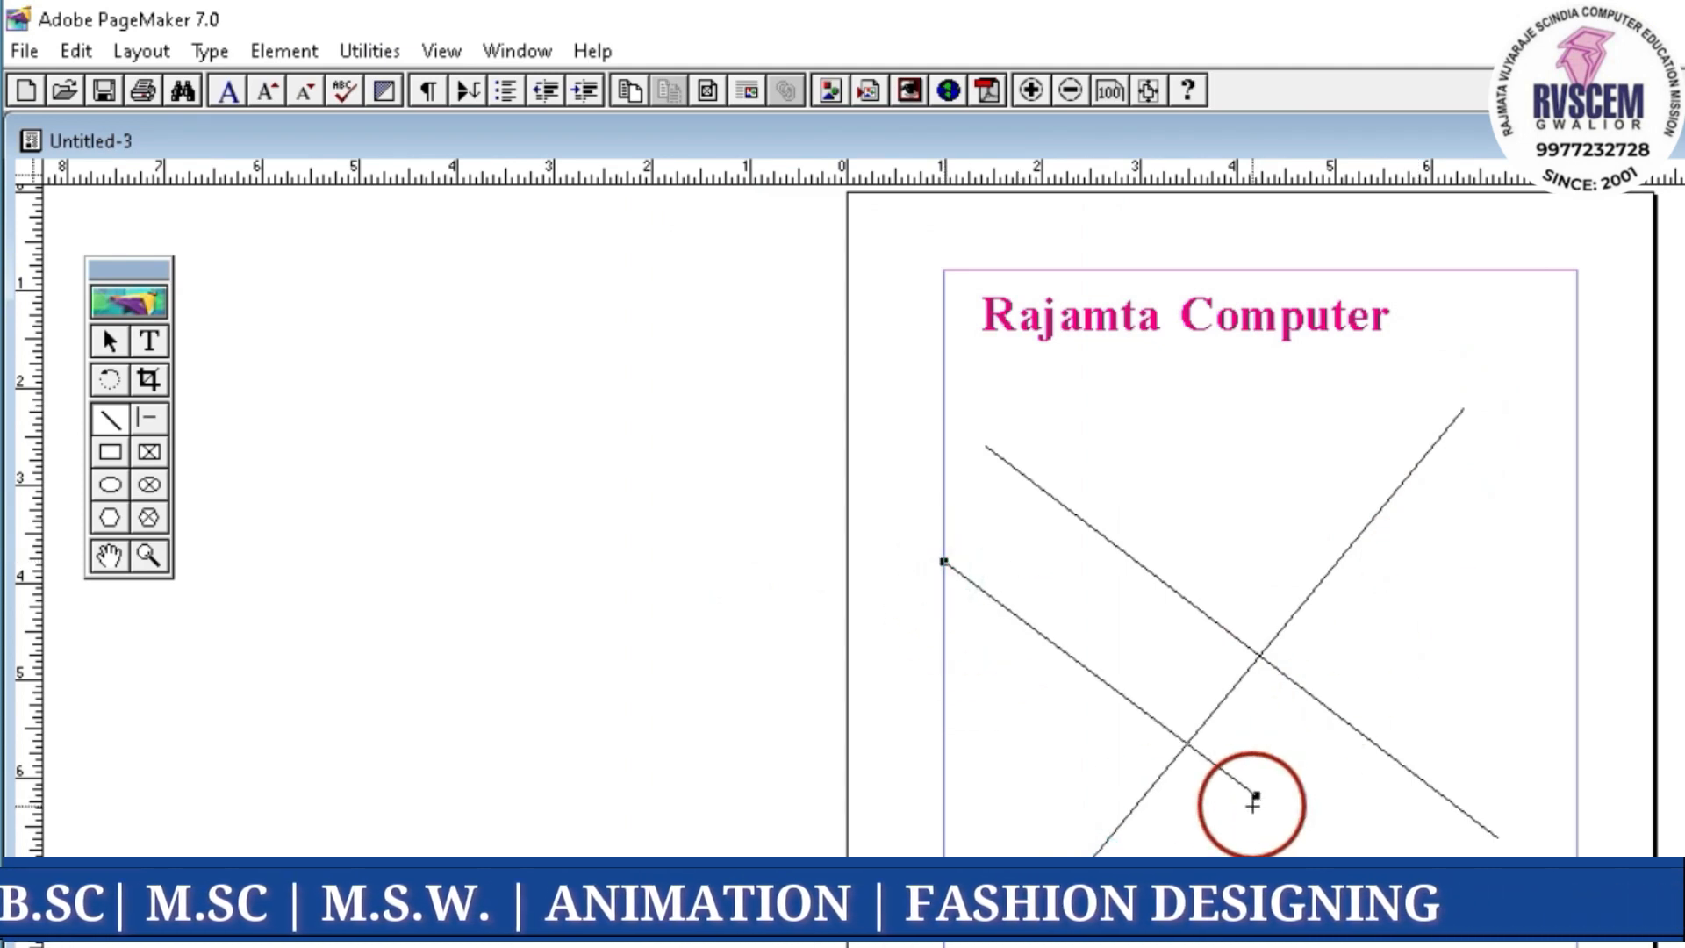
pyautogui.press('Delete')
pyautogui.click(107, 341)
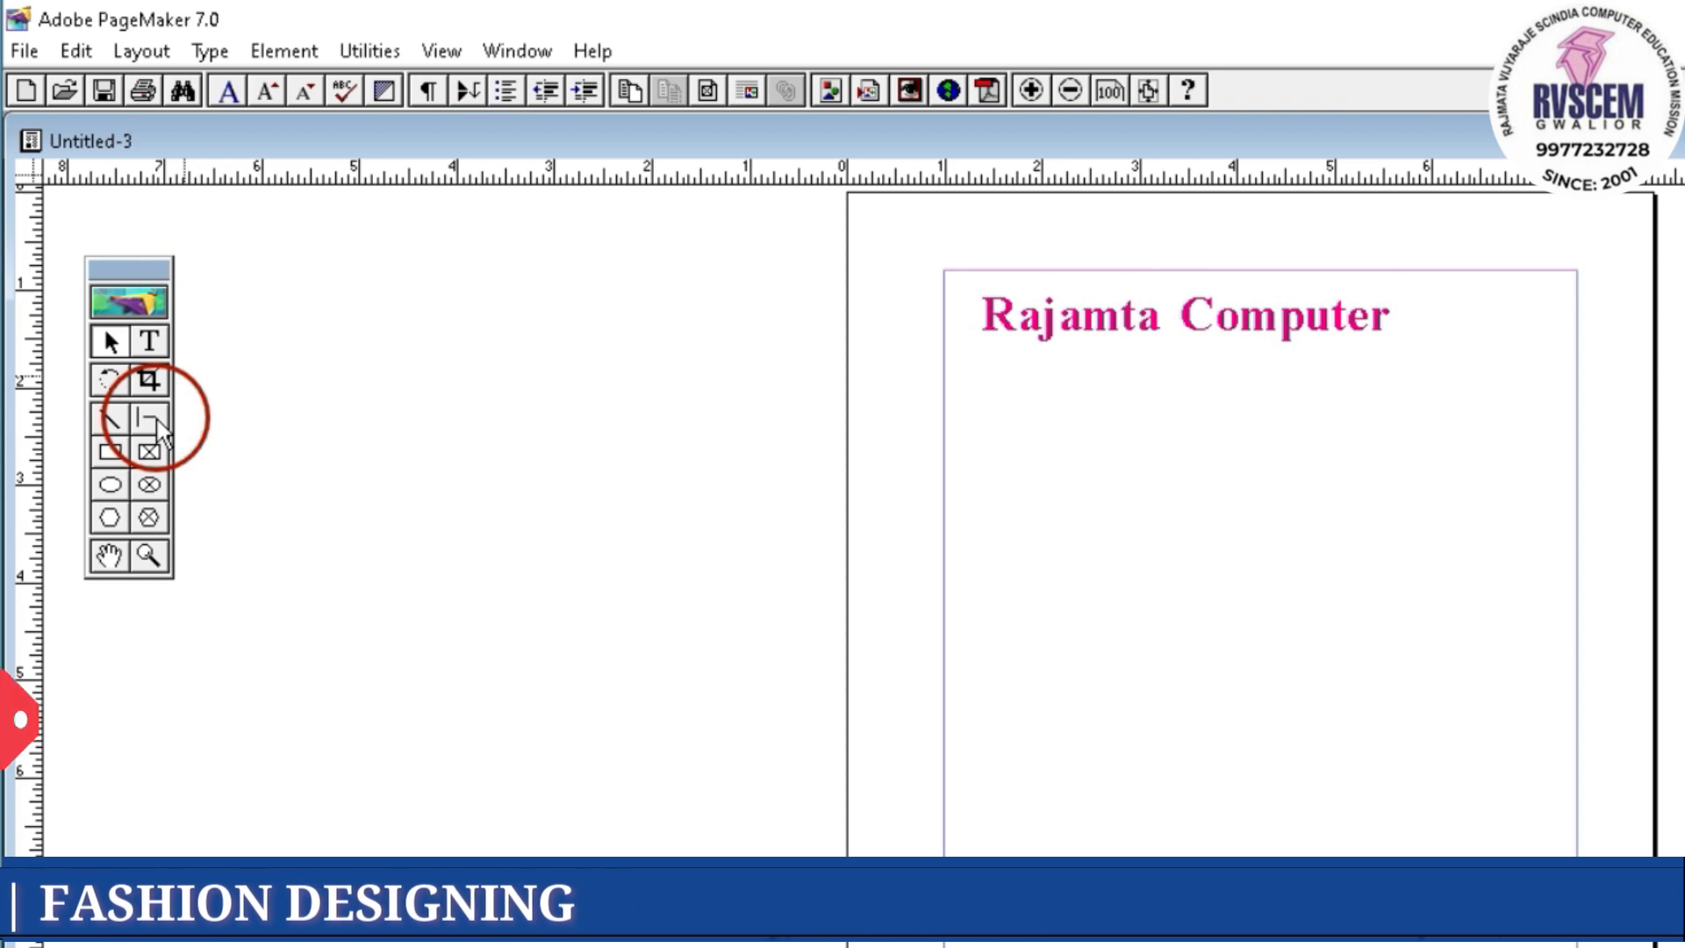
# Draw constrained lines: a vertical one about 2.3 in, a horizontal one about 3.6 in, and one about 4.9 in along the heading's base
pyautogui.click(151, 419)
pyautogui.moveTo(1034, 461); pyautogui.dragTo(1035, 689)
pyautogui.moveTo(1052, 562); pyautogui.dragTo(1398, 564)
pyautogui.moveTo(971, 332); pyautogui.dragTo(1445, 333)
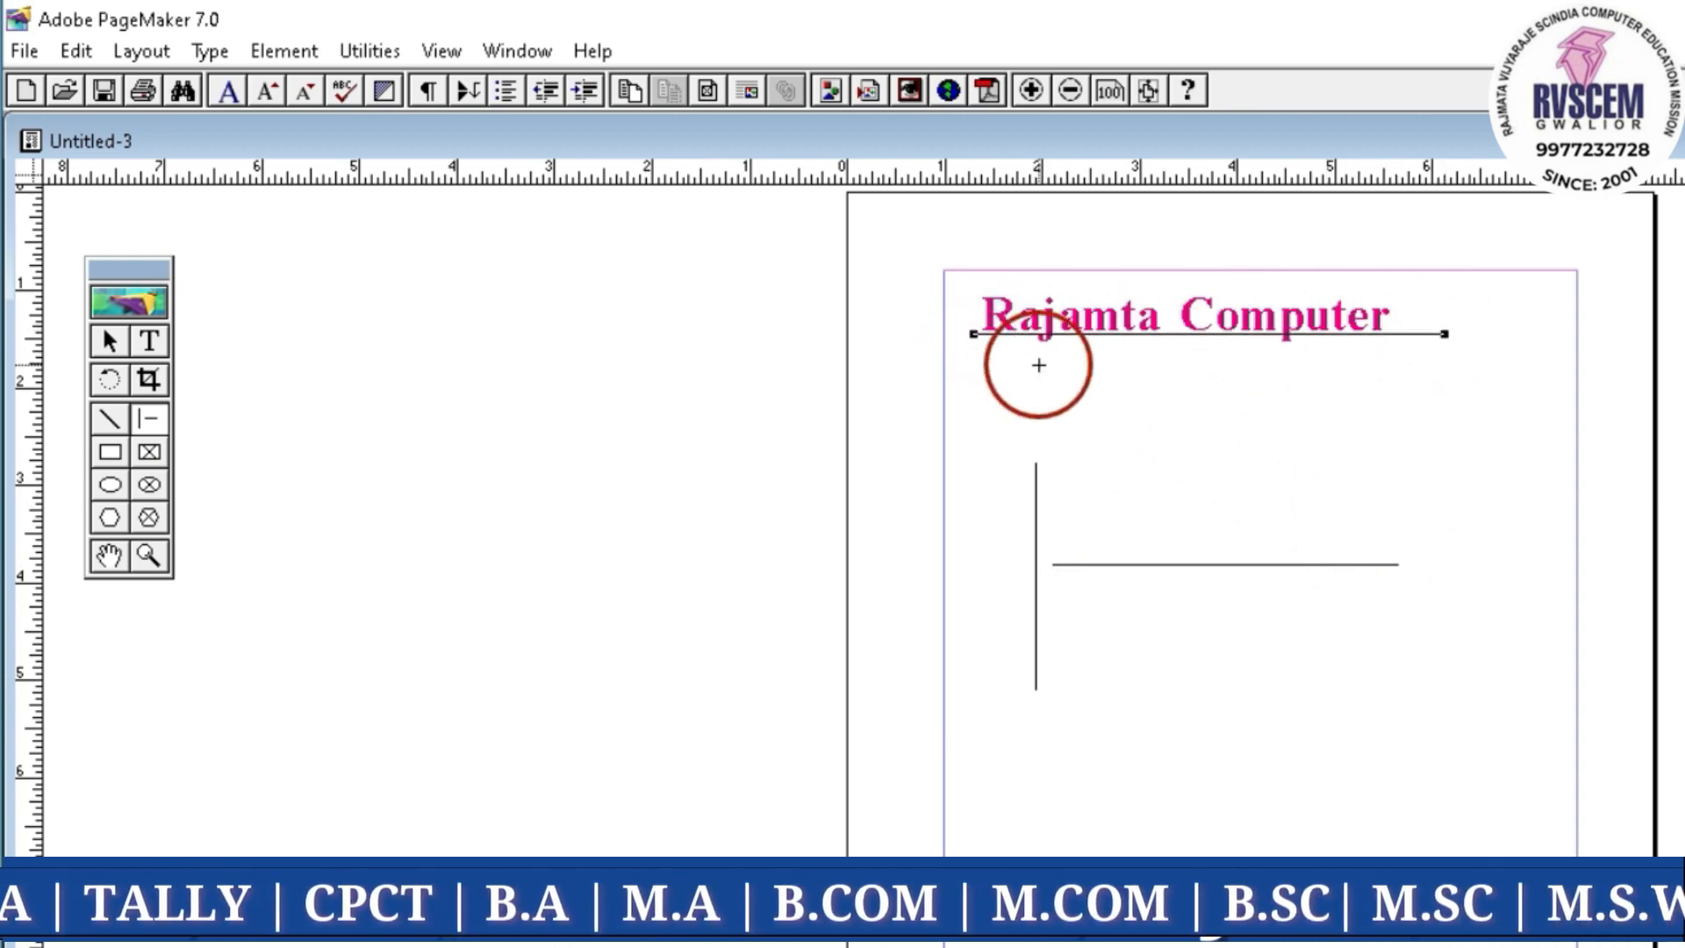
# Delete the line under the heading, the horizontal line and the vertical line
pyautogui.press('Delete')
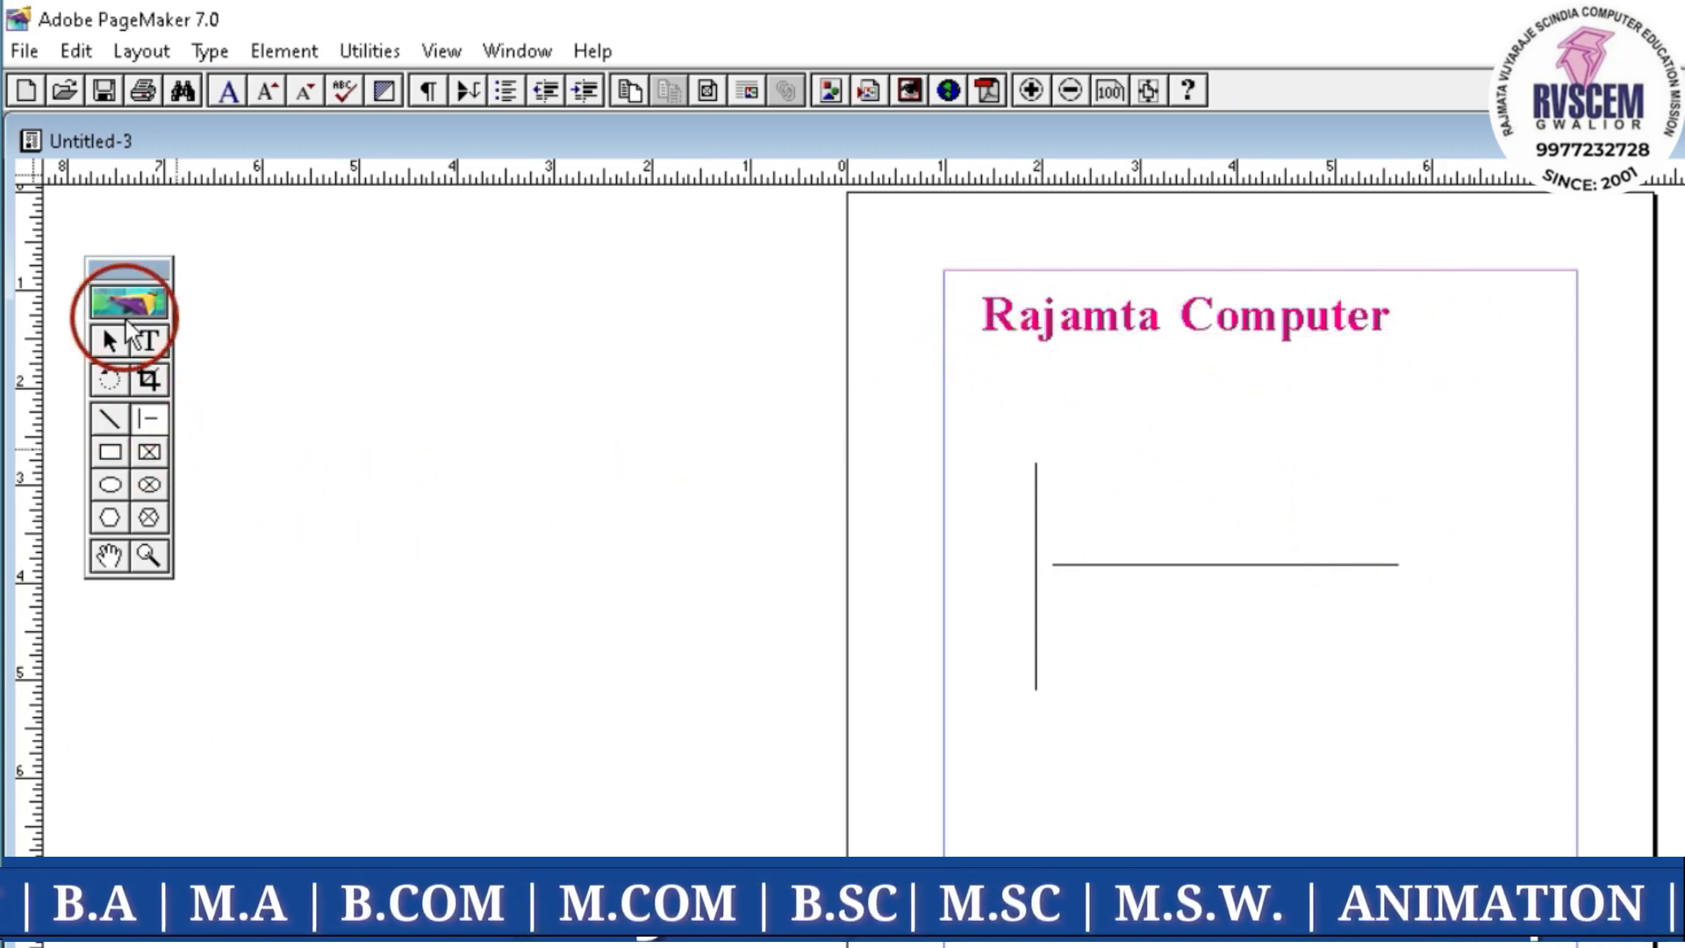
pyautogui.click(148, 421)
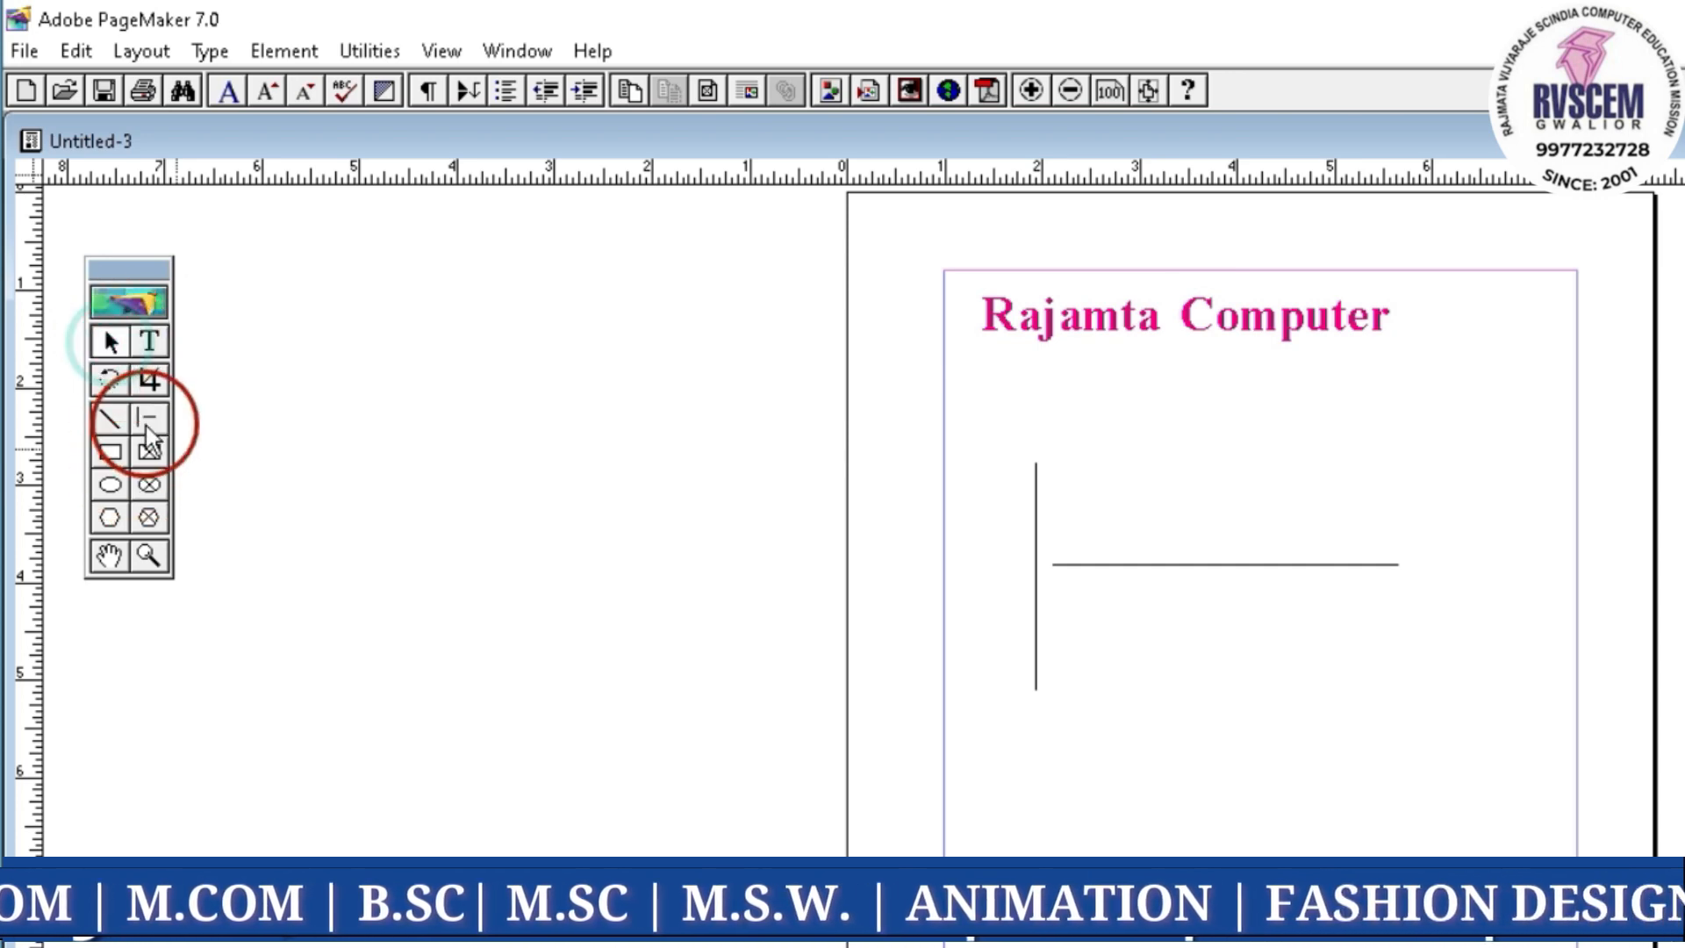
pyautogui.click(1085, 565)
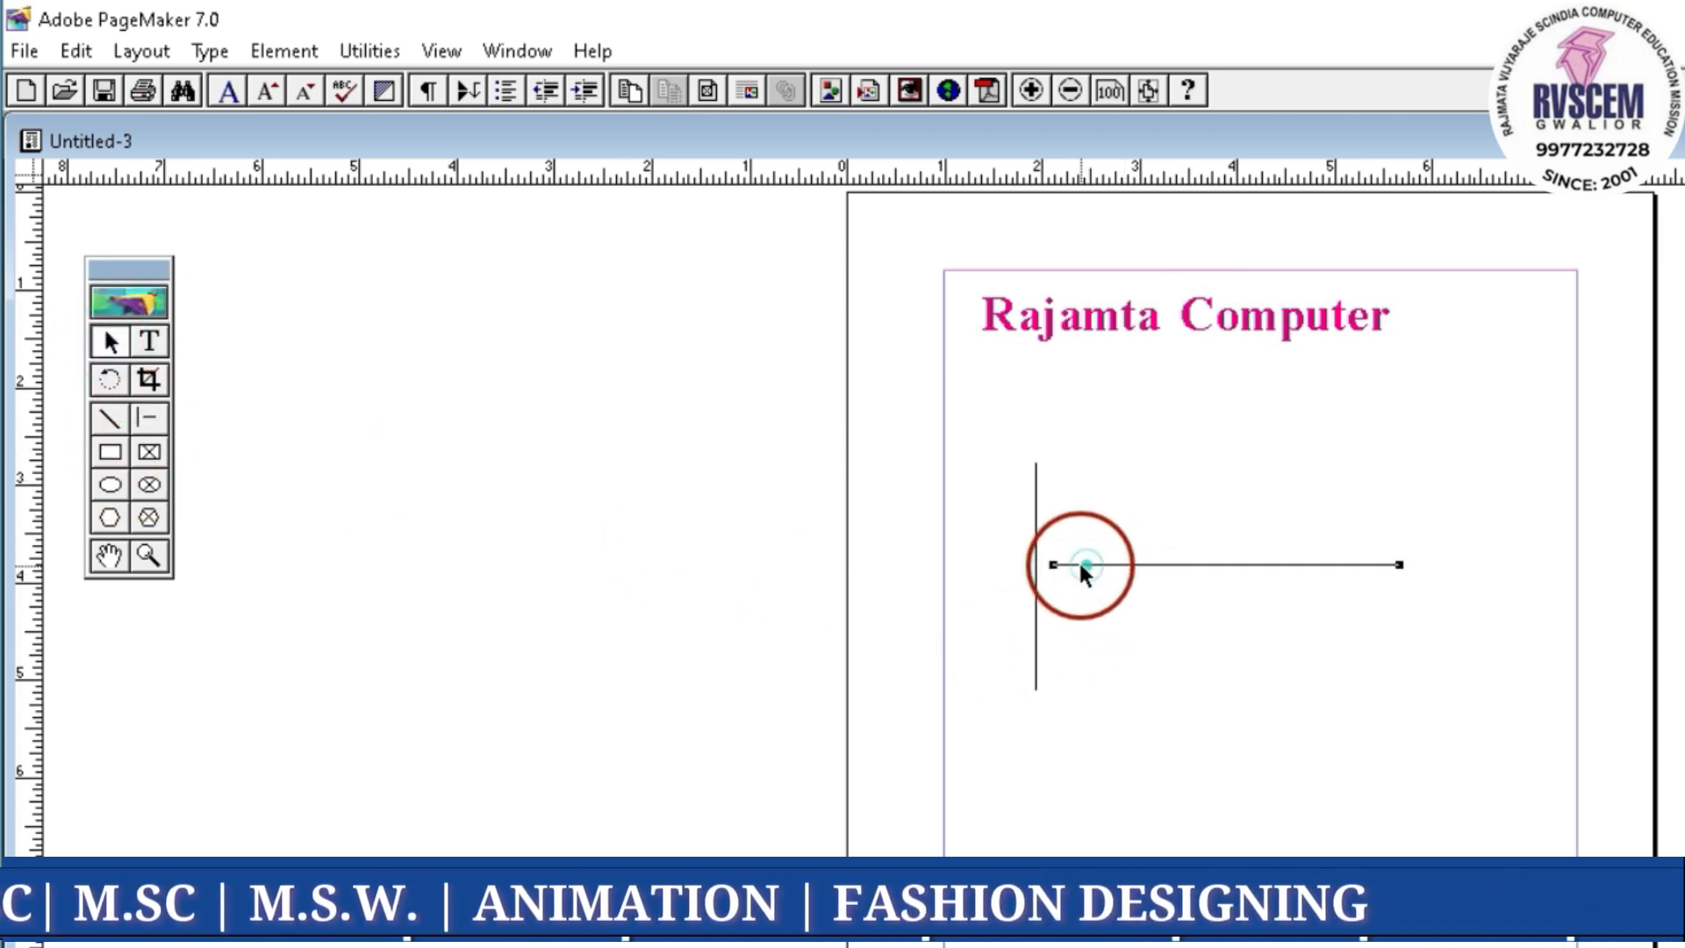
pyautogui.press('Delete')
pyautogui.click(1033, 572)
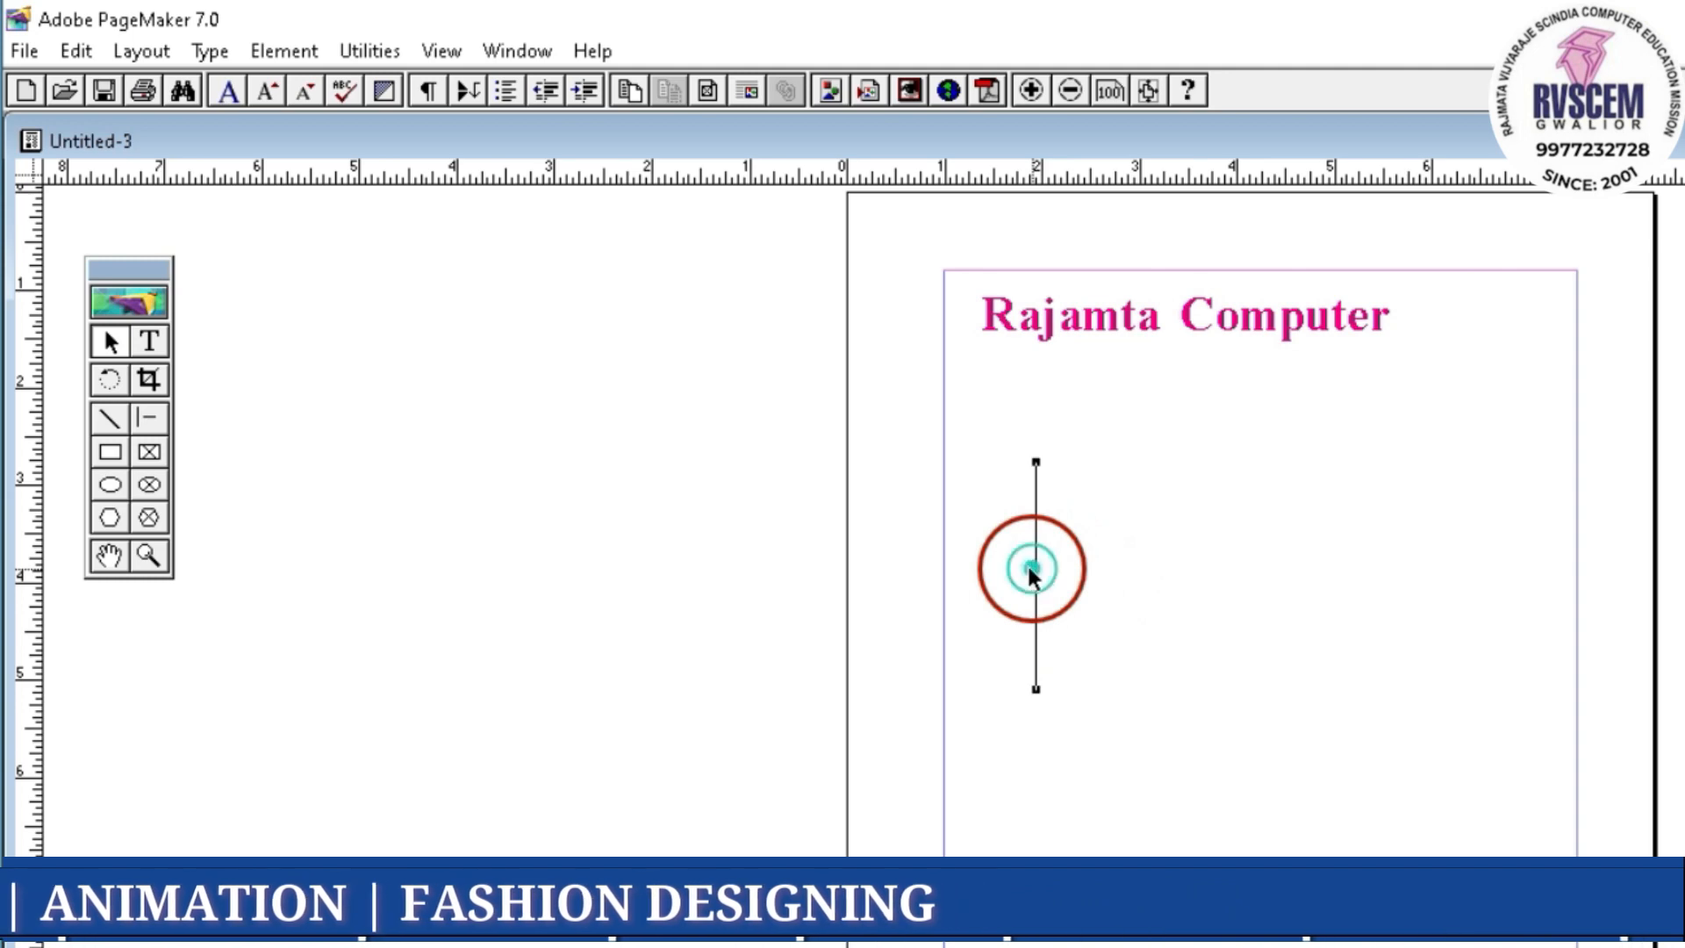
pyautogui.press('Delete')
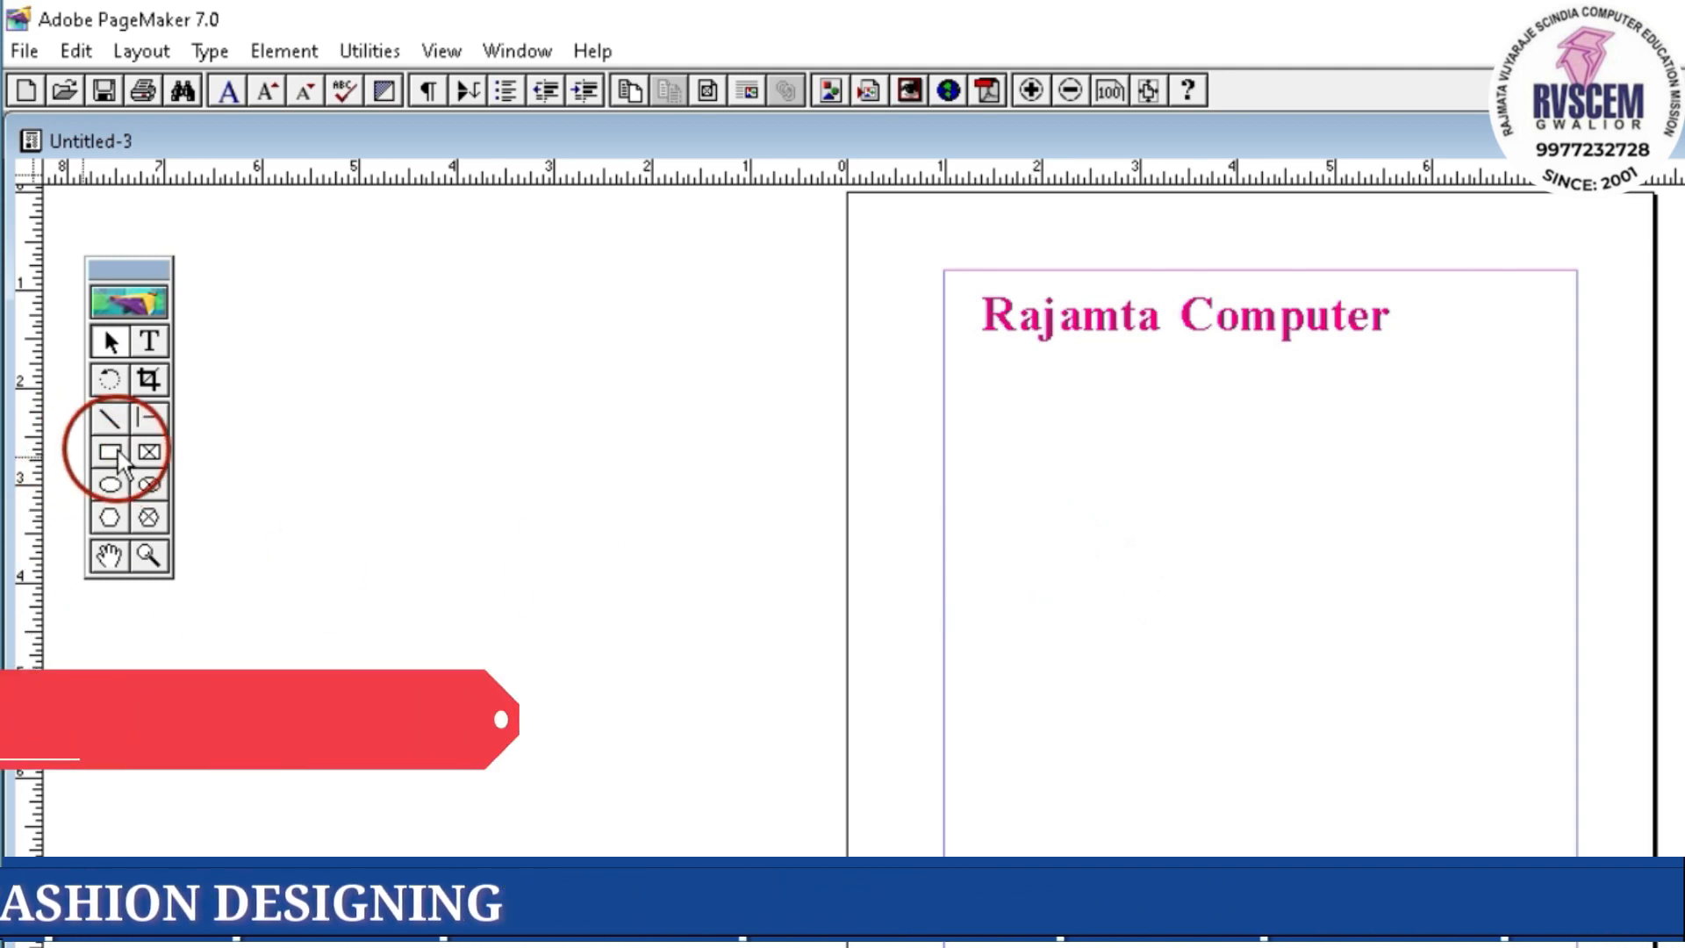
# Draw a rectangle about 3.3 by 2.8 in below the heading, and draw and delete a smaller one beside it
pyautogui.click(123, 451)
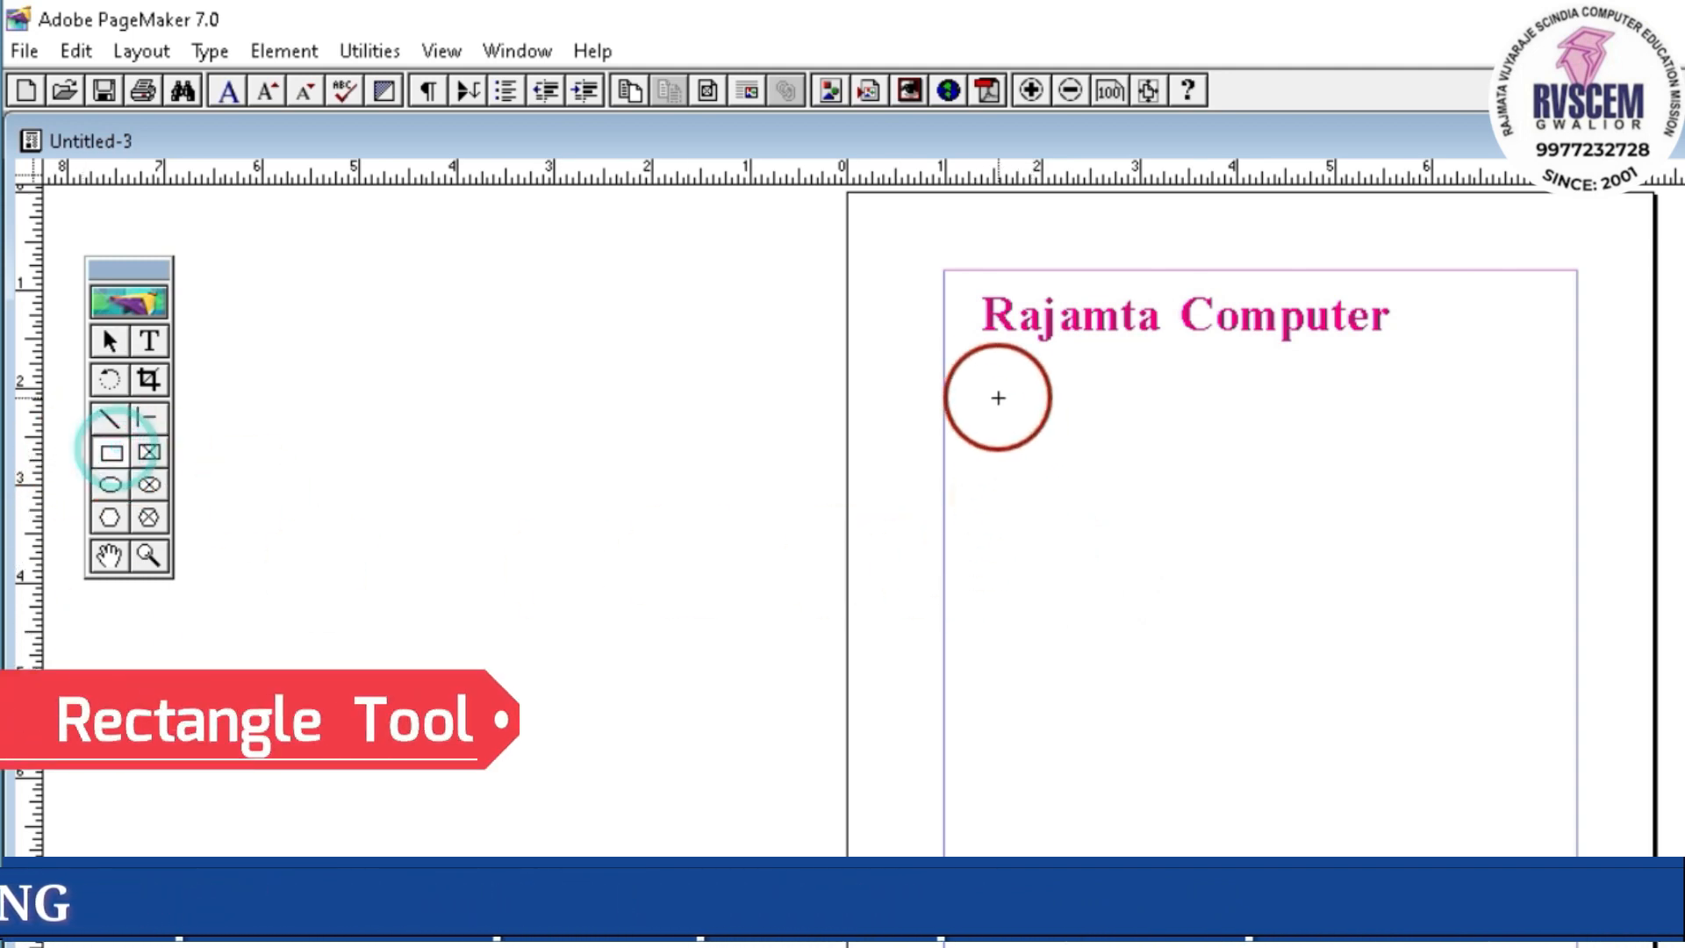
pyautogui.moveTo(991, 386); pyautogui.dragTo(1313, 657)
pyautogui.moveTo(1317, 656); pyautogui.dragTo(1515, 524)
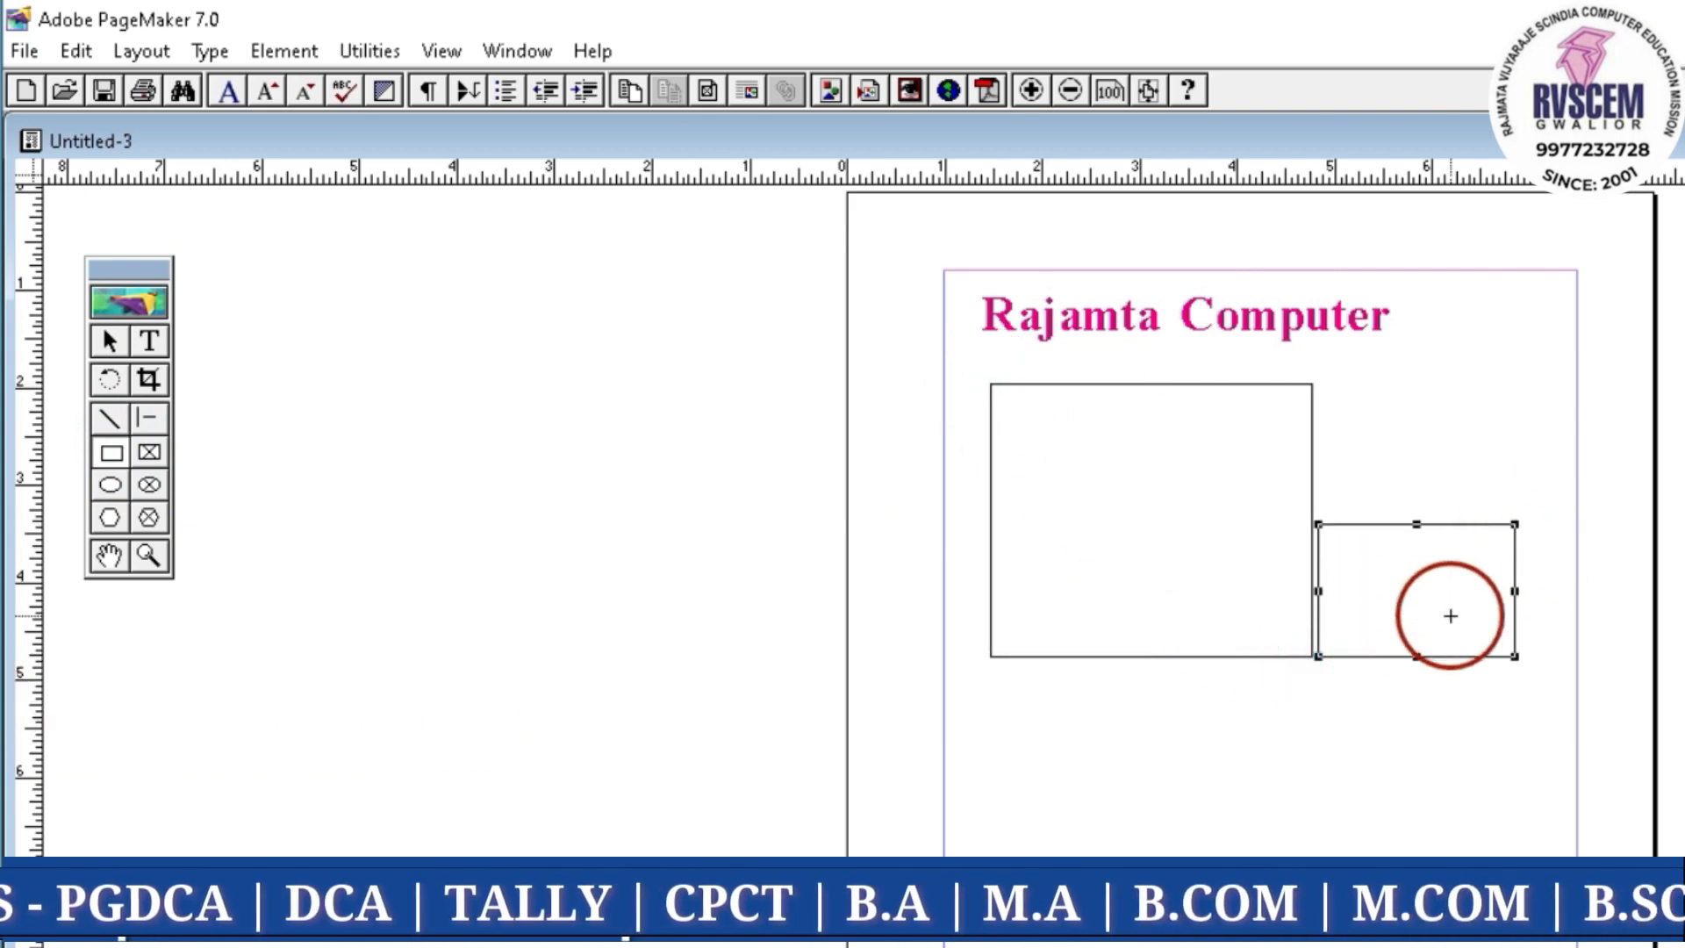
pyautogui.press('Delete')
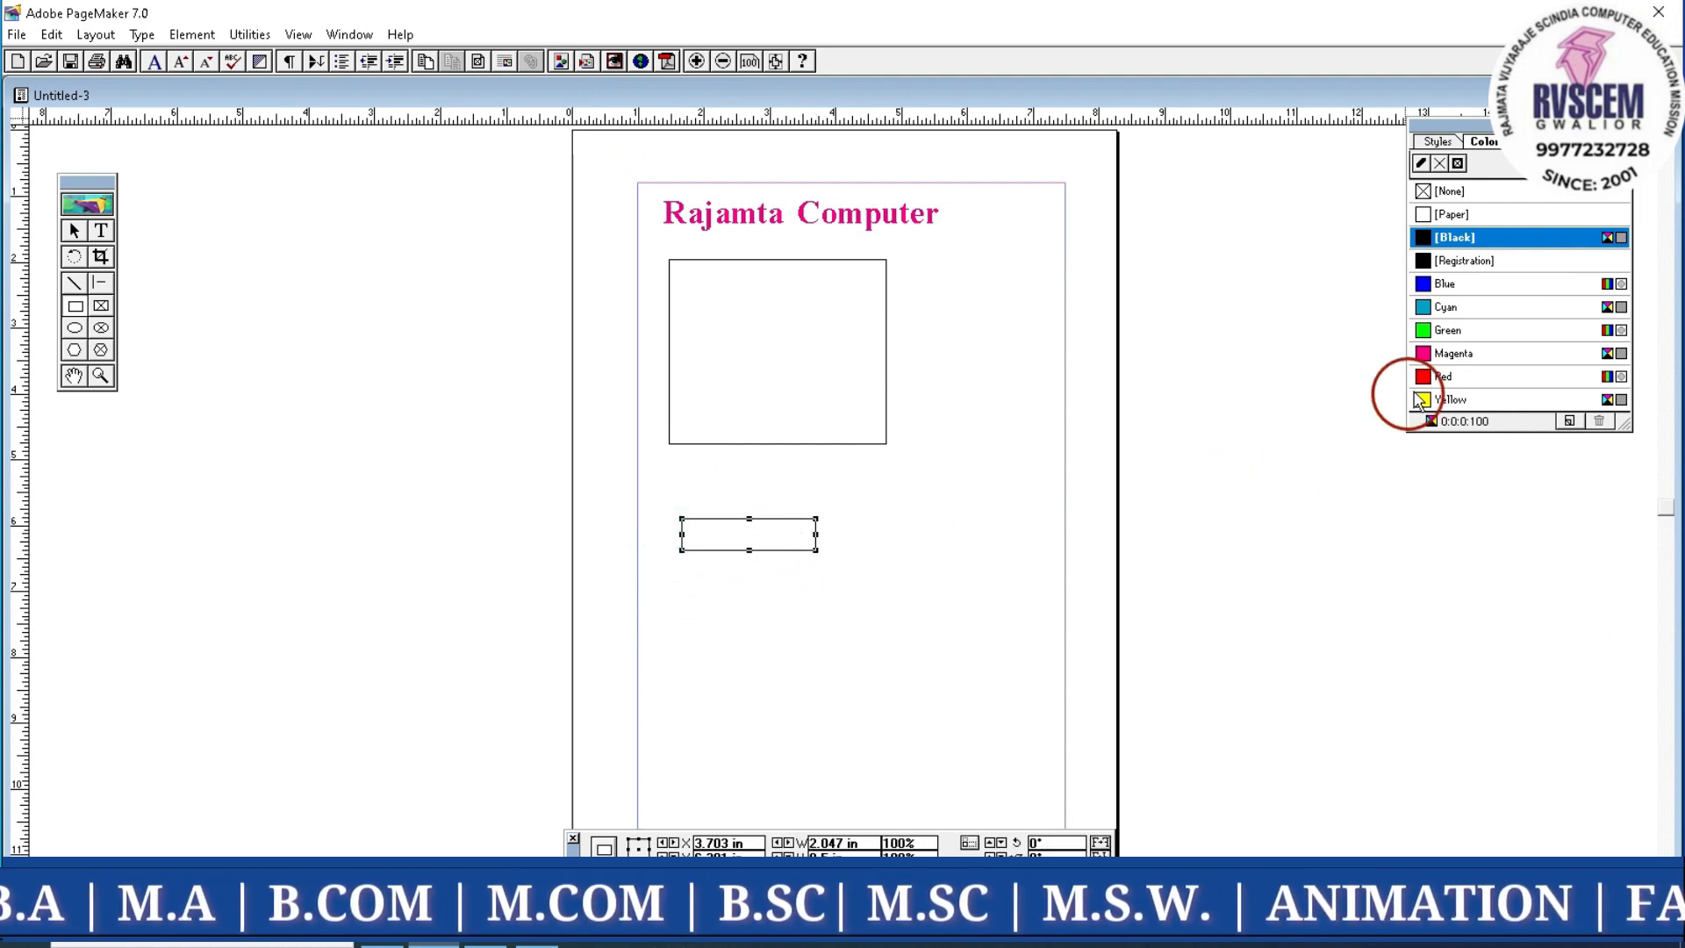
# Give the small rectangle beneath the large one a magenta outline and a magenta fill
pyautogui.click(1432, 355)
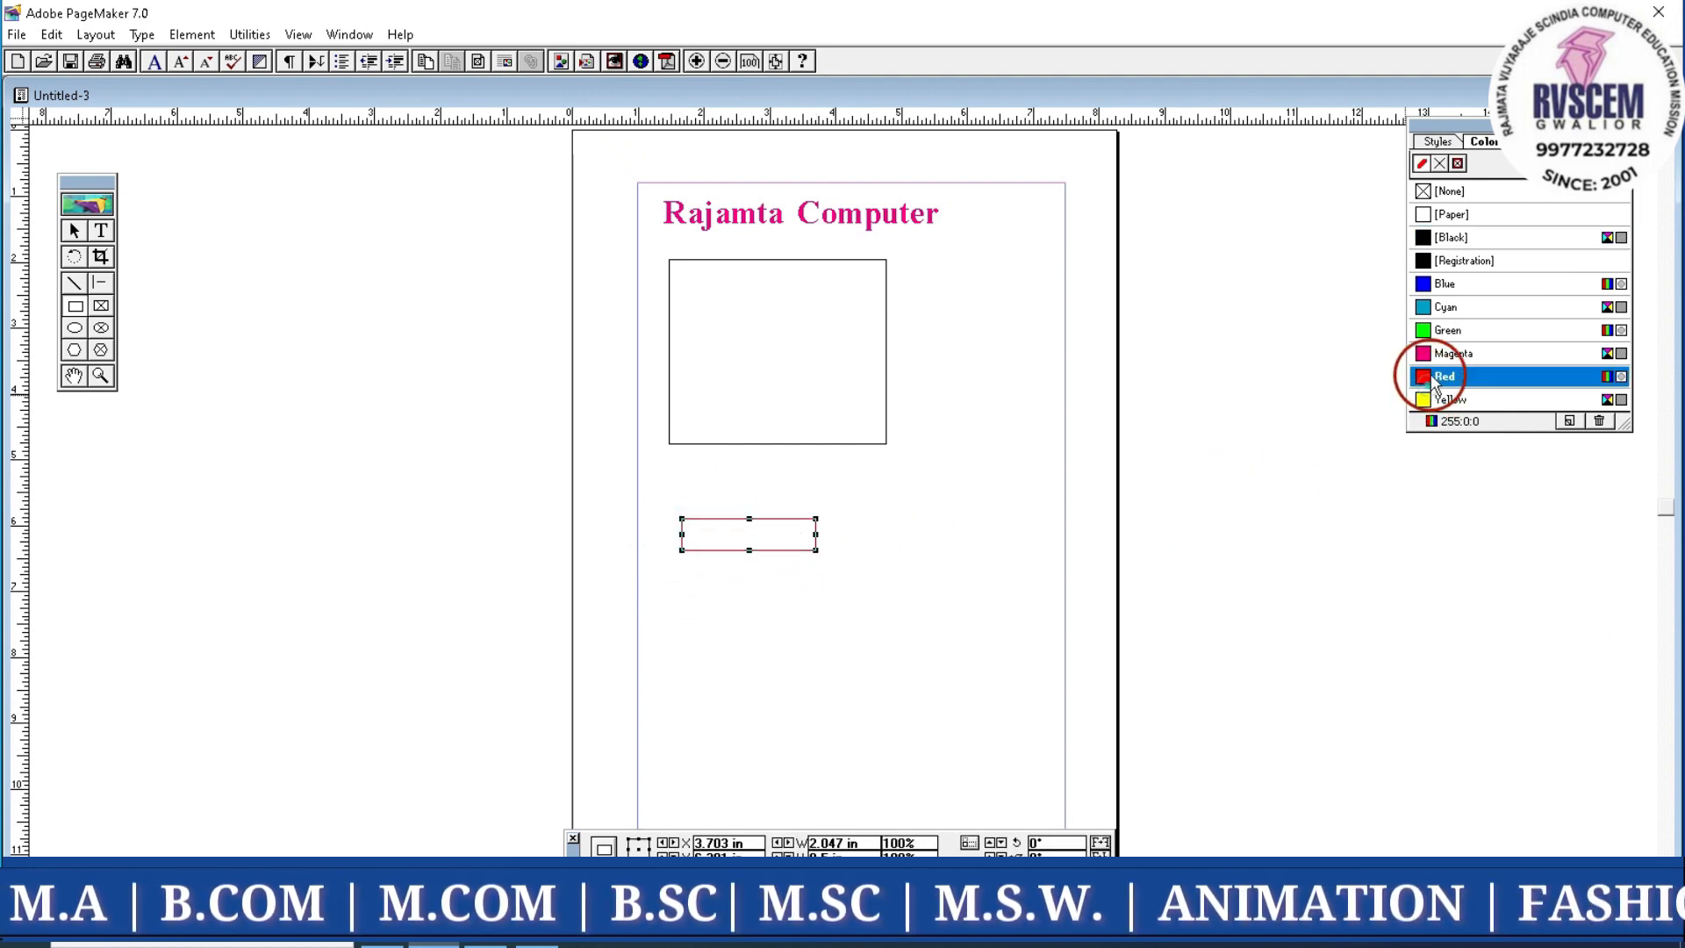
pyautogui.click(1440, 165)
pyautogui.click(1473, 335)
pyautogui.click(1474, 355)
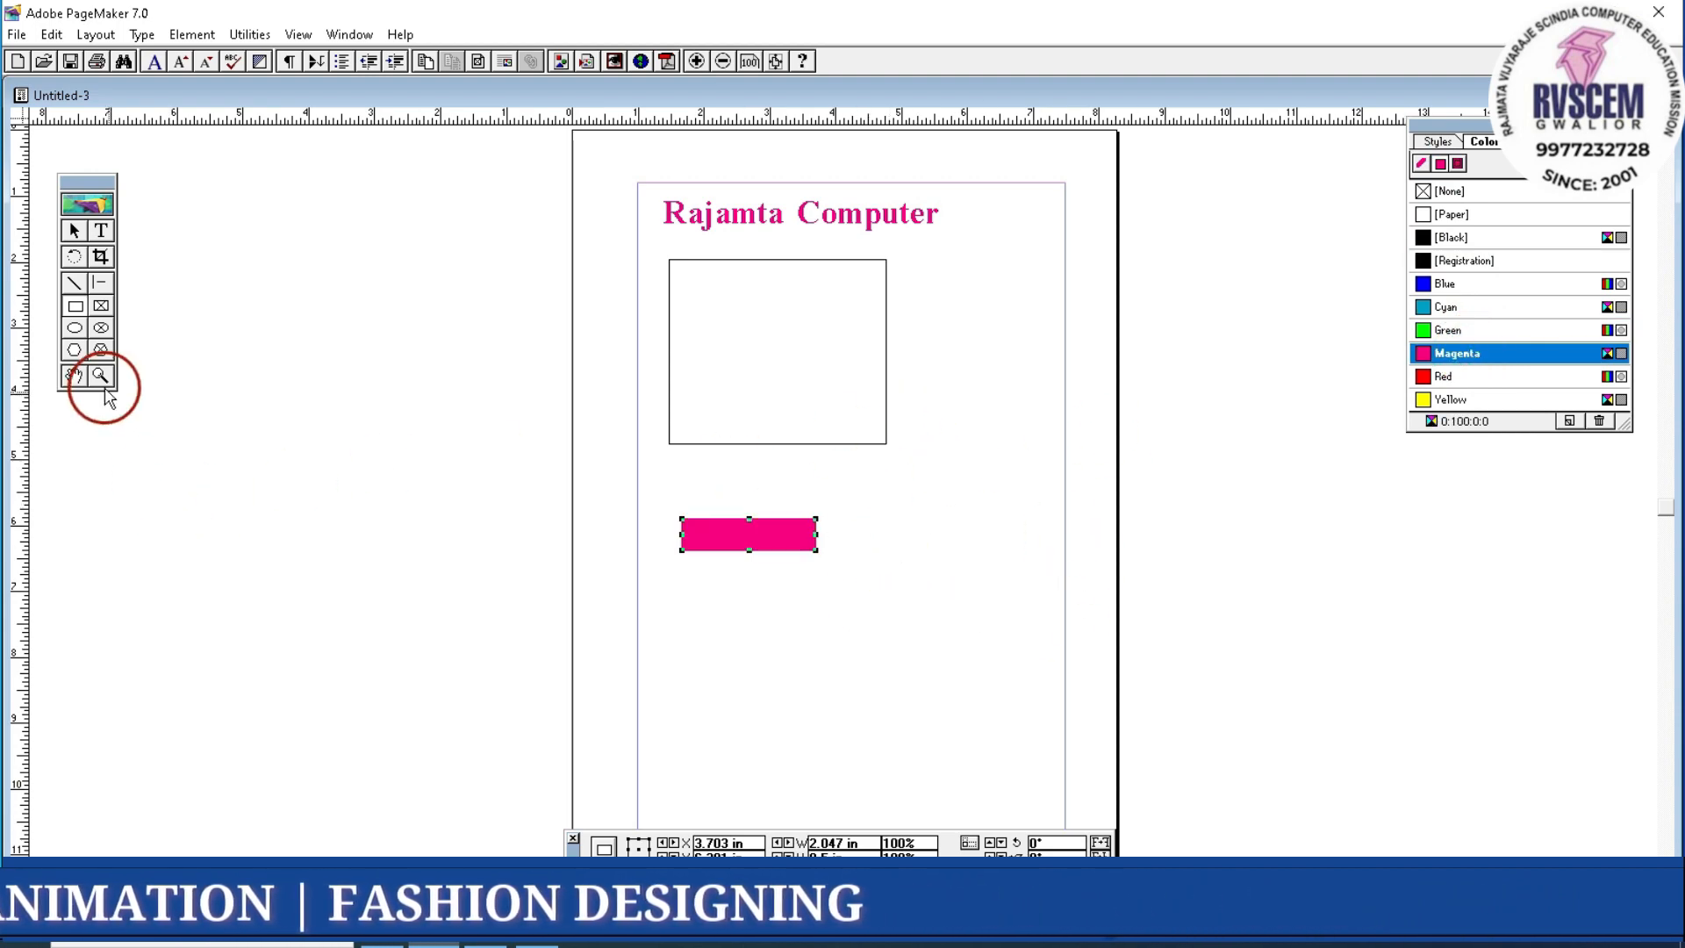
# Draw a rectangular frame about 3 by 1.8 in and move it below and to the right of the magenta rectangle
pyautogui.click(108, 330)
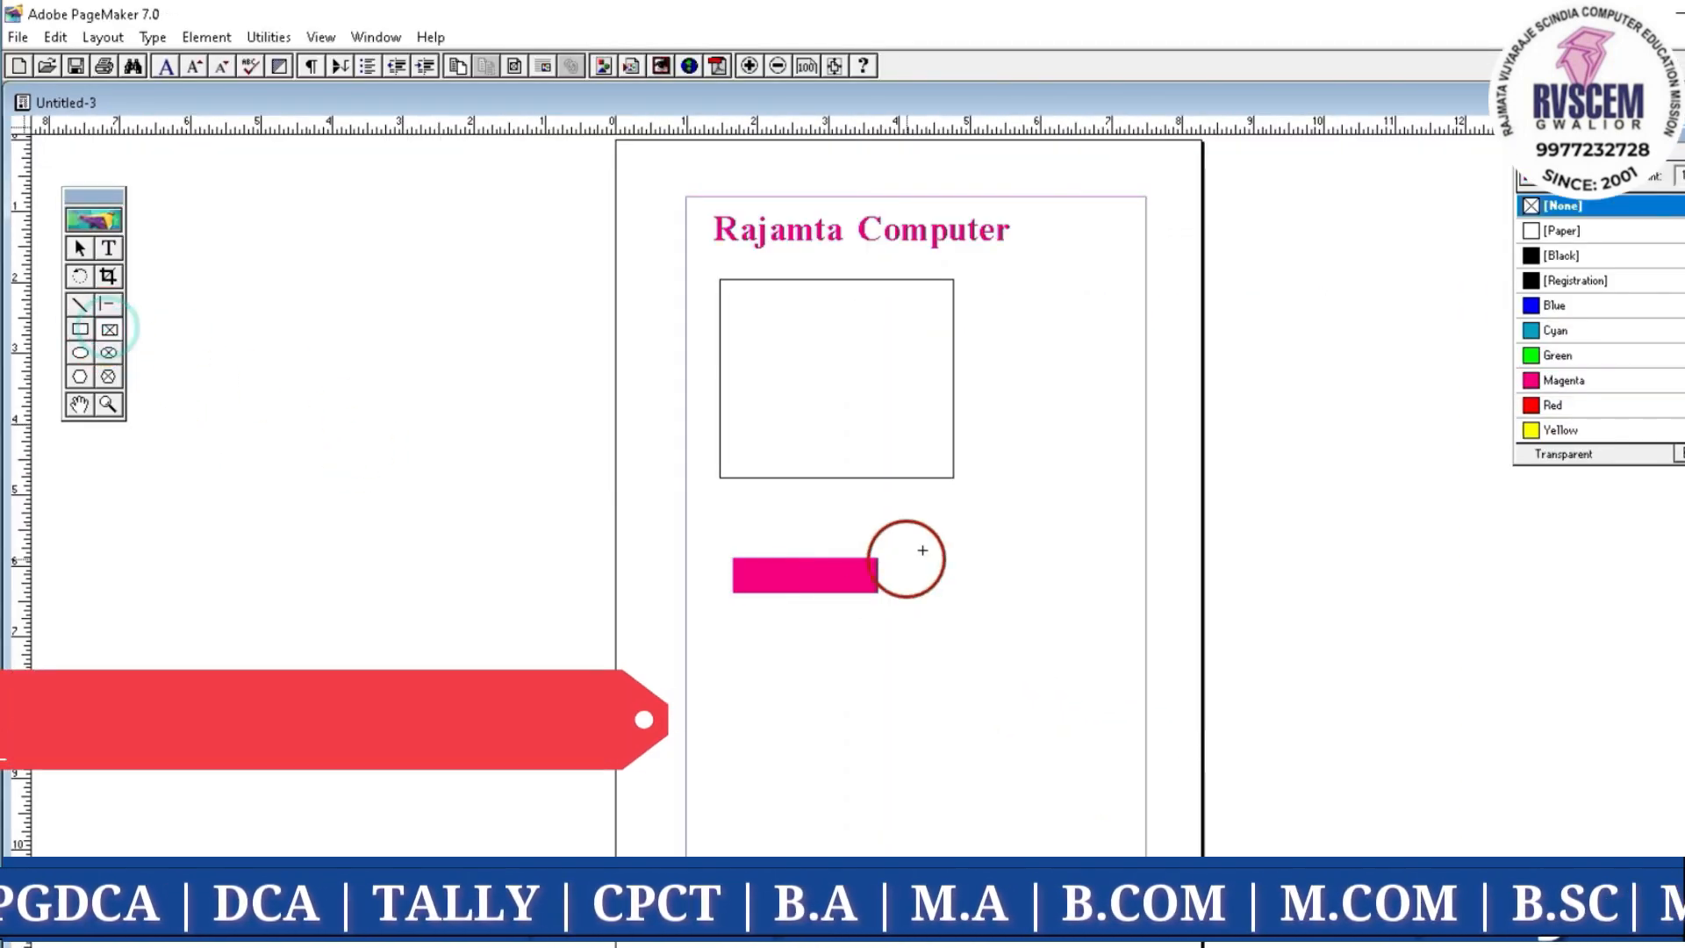
pyautogui.moveTo(965, 509); pyautogui.dragTo(1176, 633)
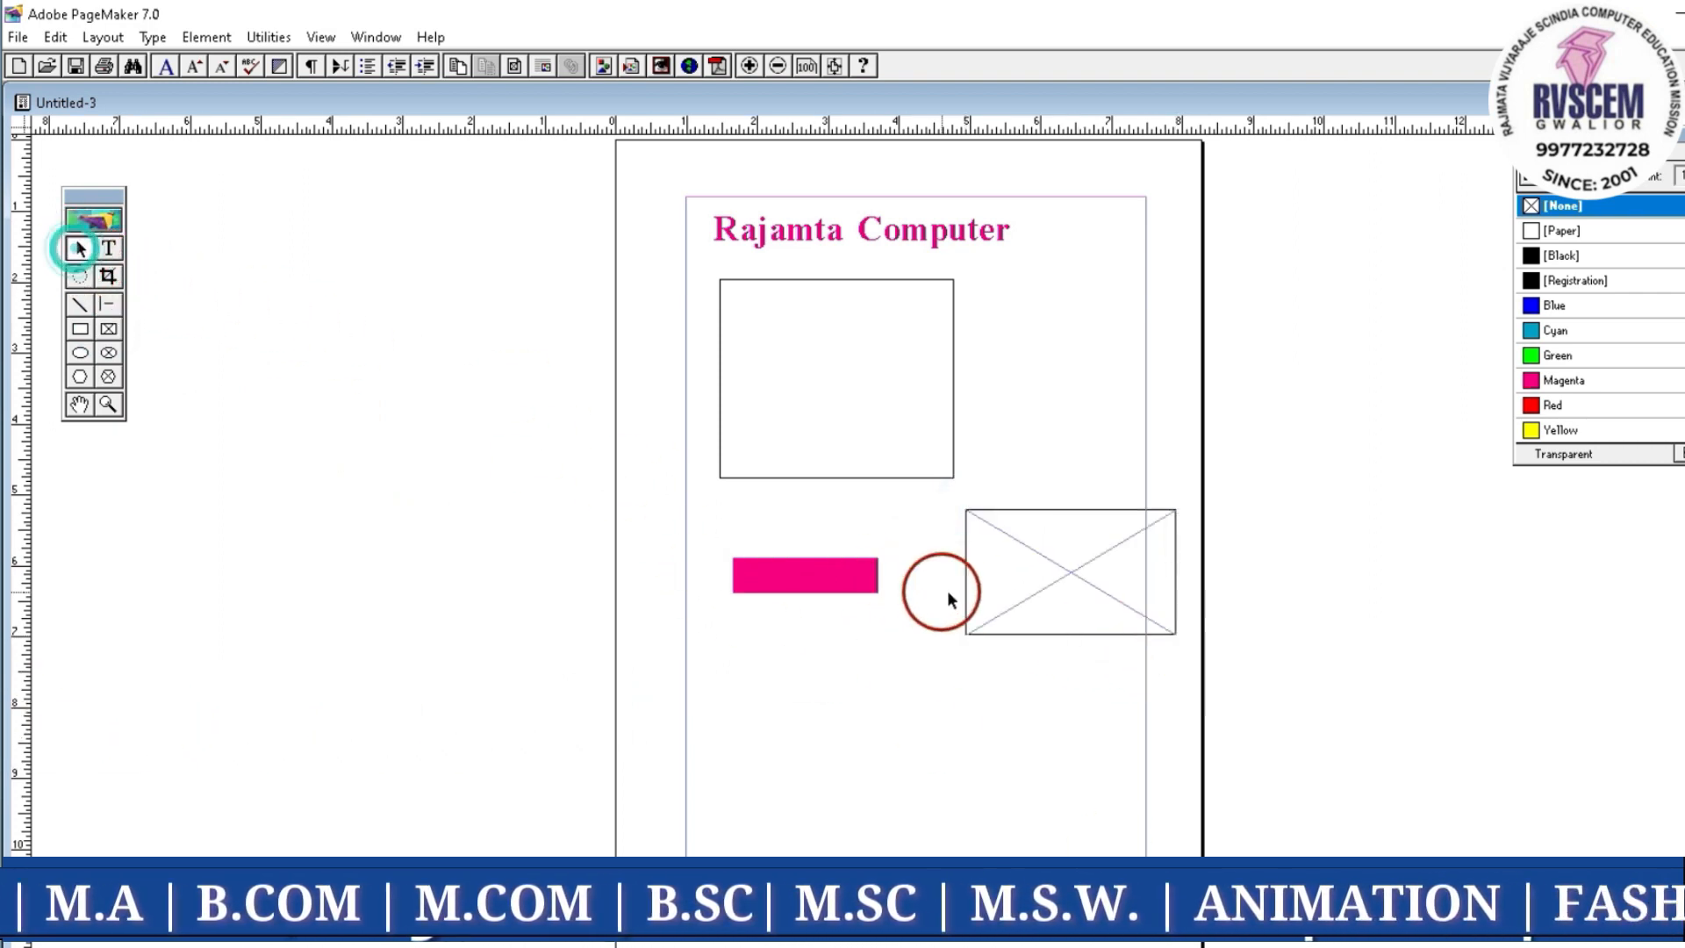
pyautogui.moveTo(964, 596); pyautogui.dragTo(875, 711)
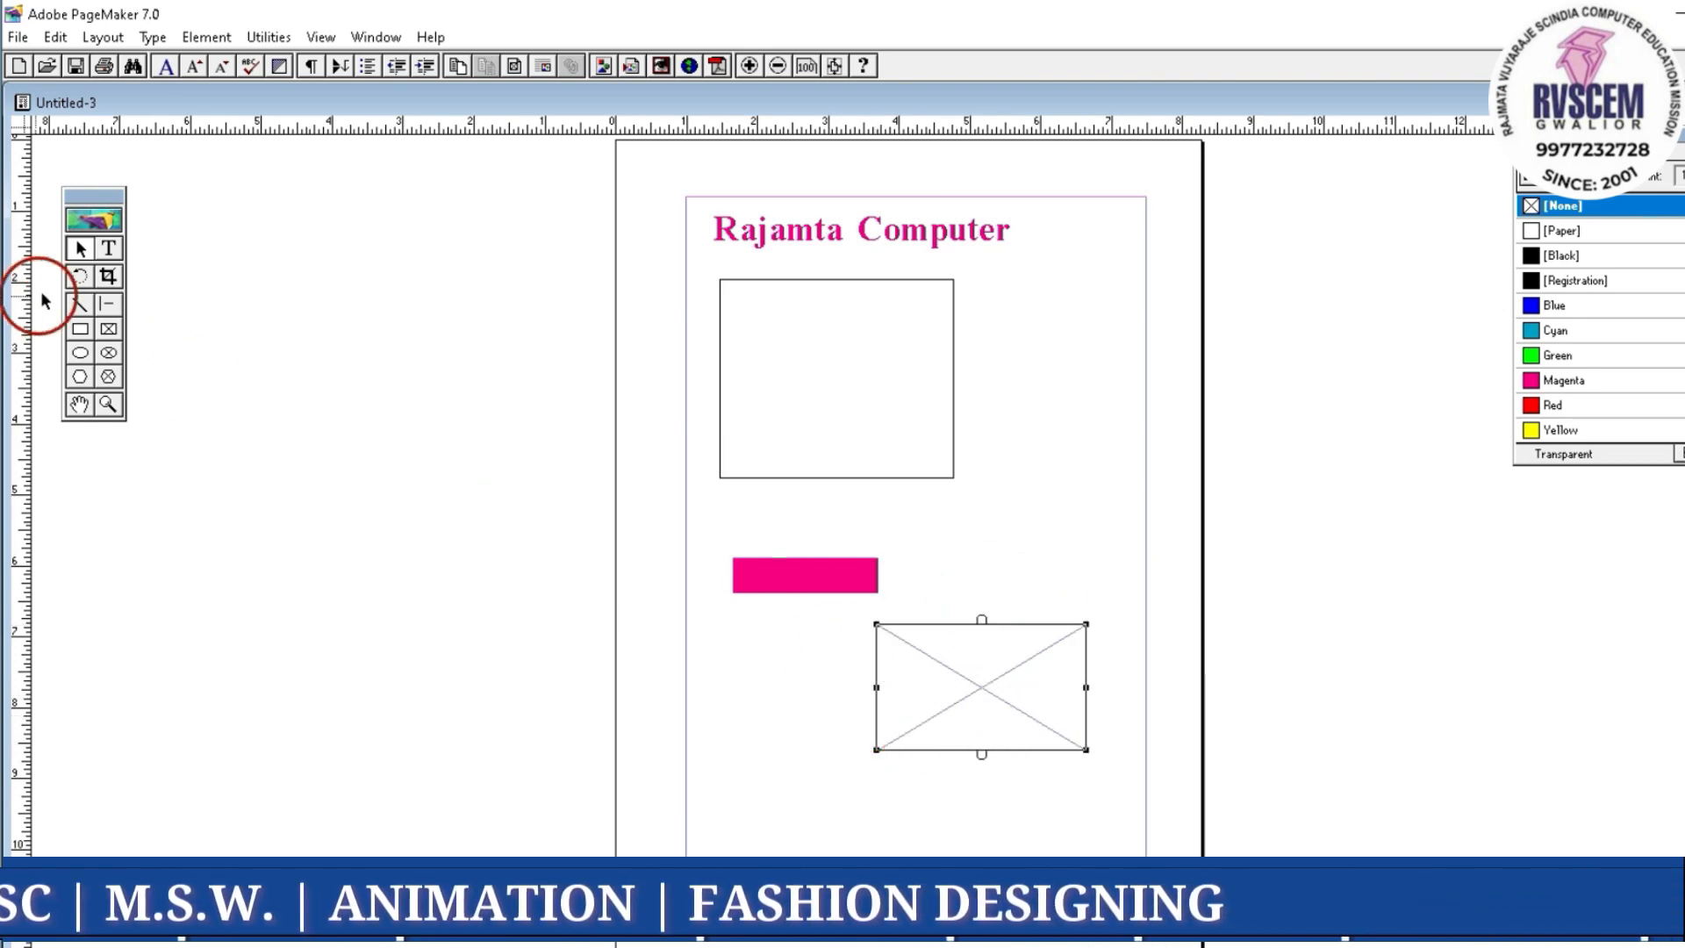
# Enter the text "sdfljdlfksdjflsjlfsf" in the rectangular frame, enlarge its font size and colour it red
pyautogui.click(120, 254)
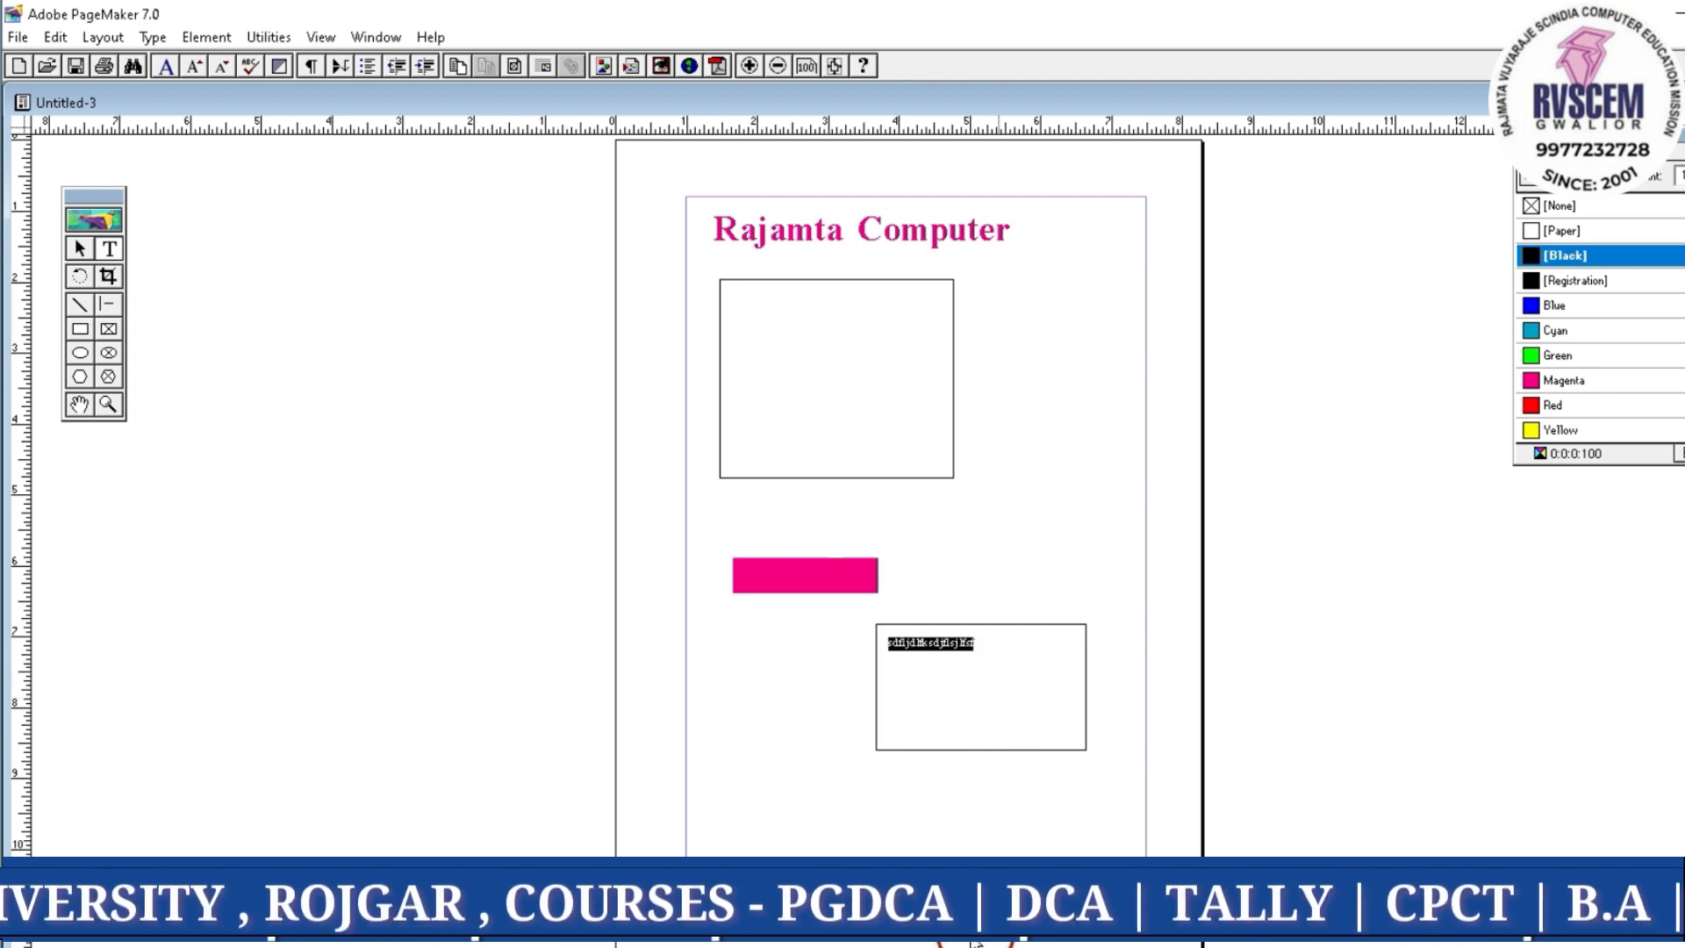
pyautogui.click(948, 906)
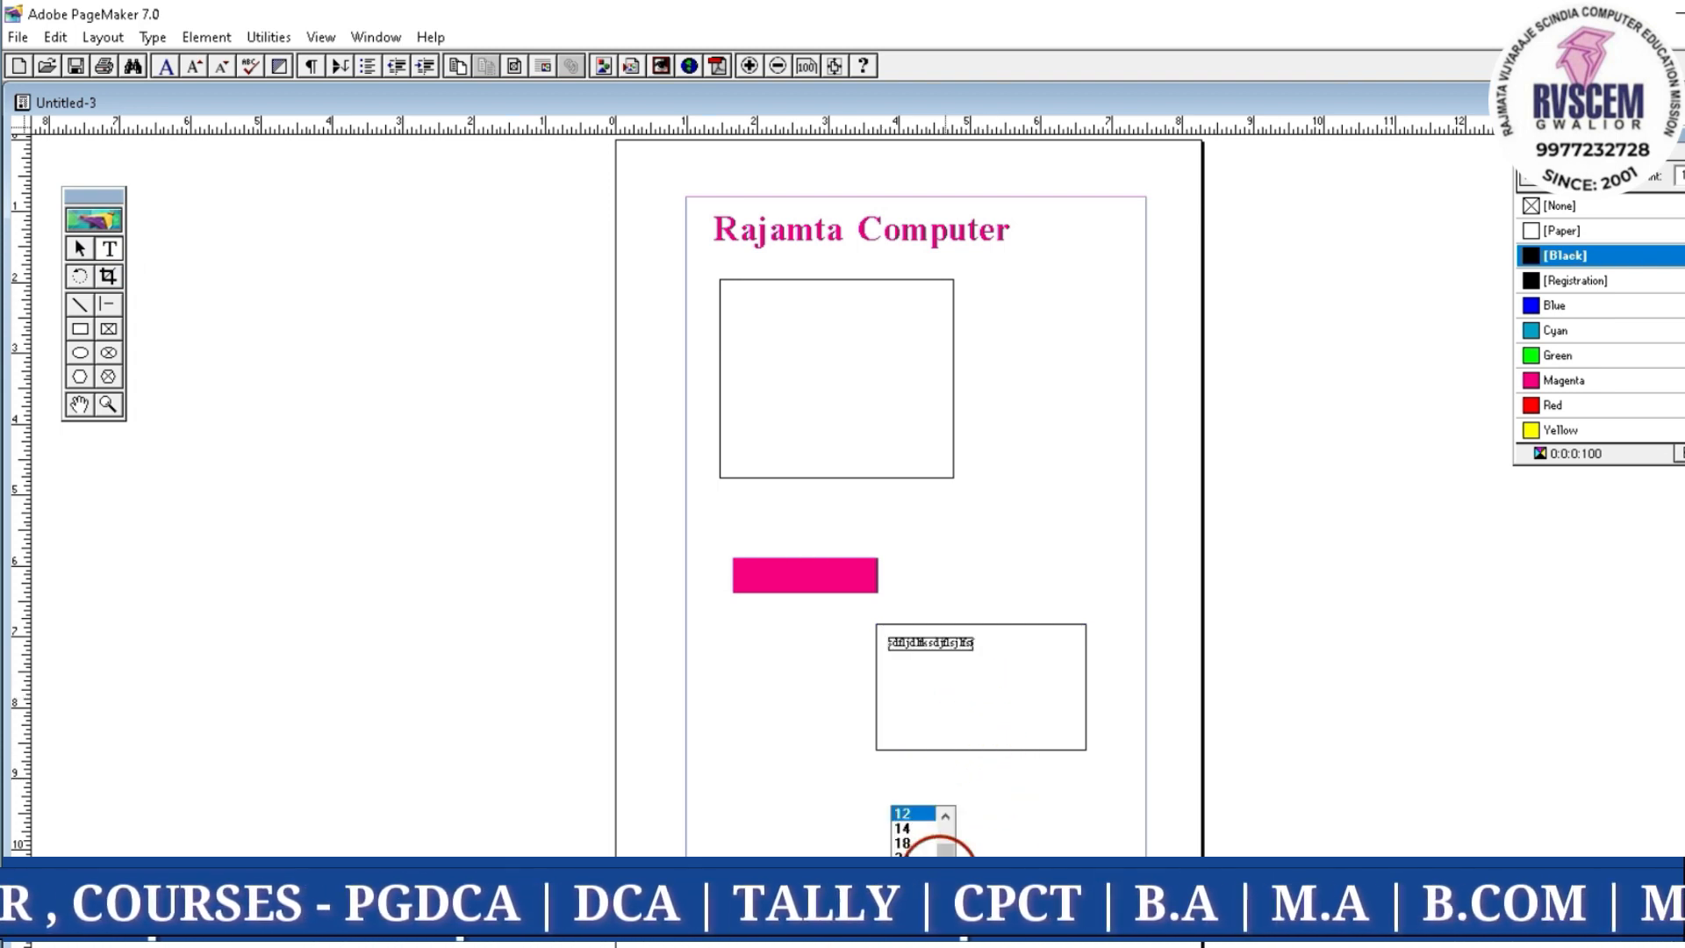
pyautogui.click(912, 850)
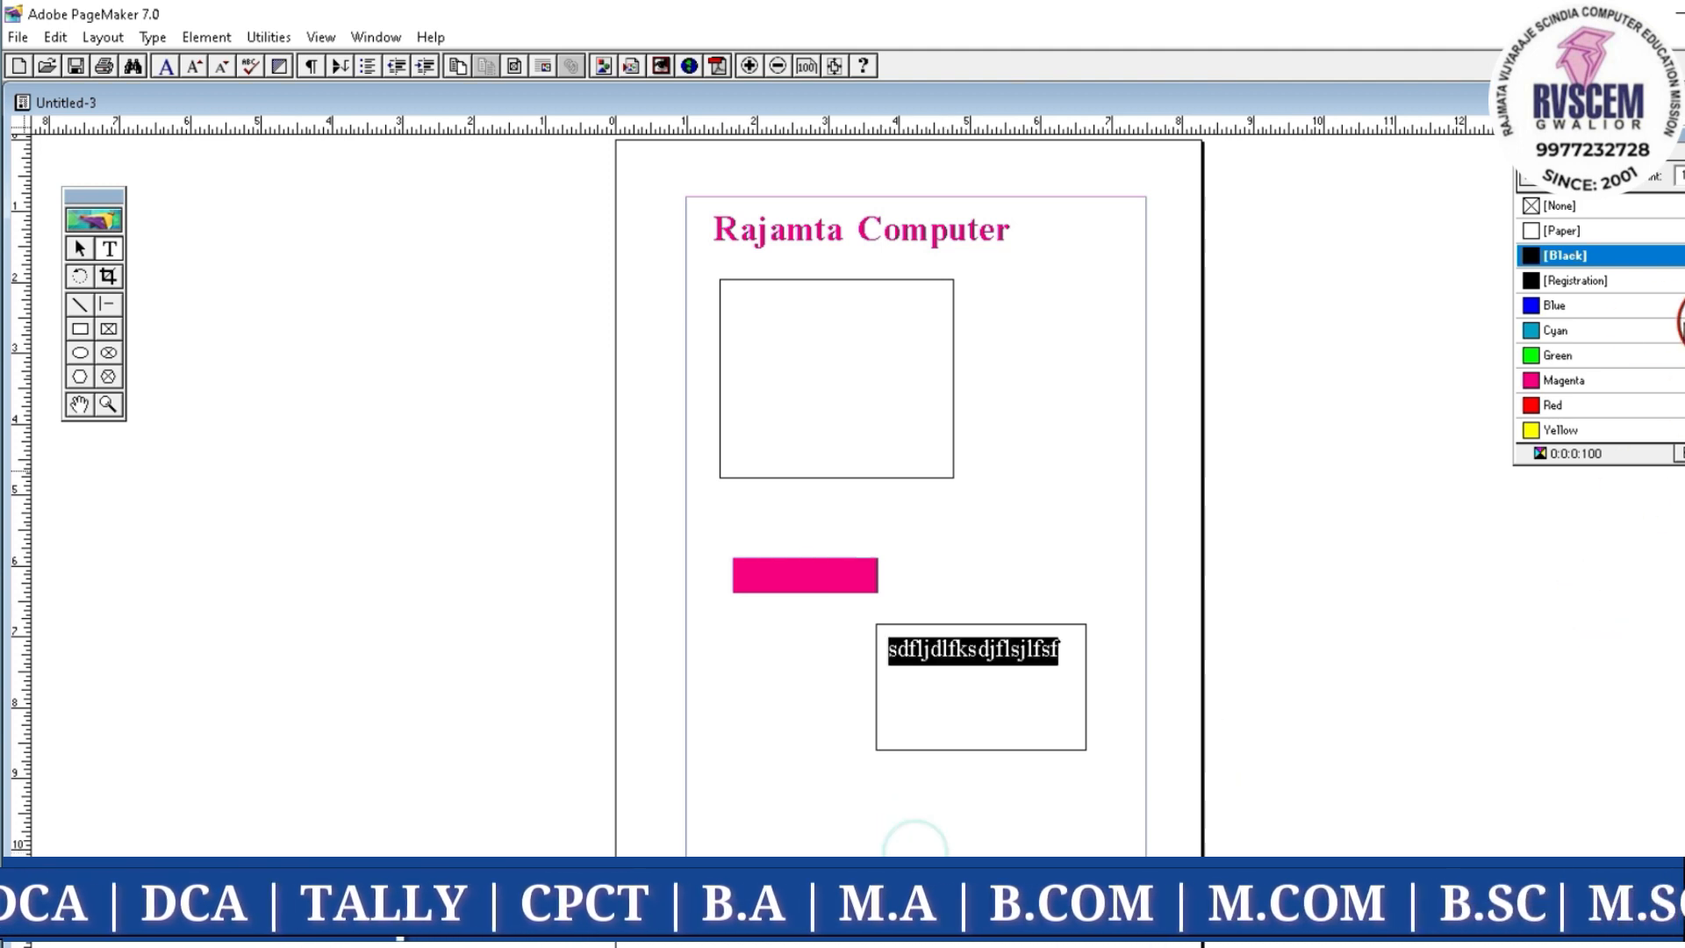
pyautogui.click(1554, 405)
pyautogui.click(1004, 688)
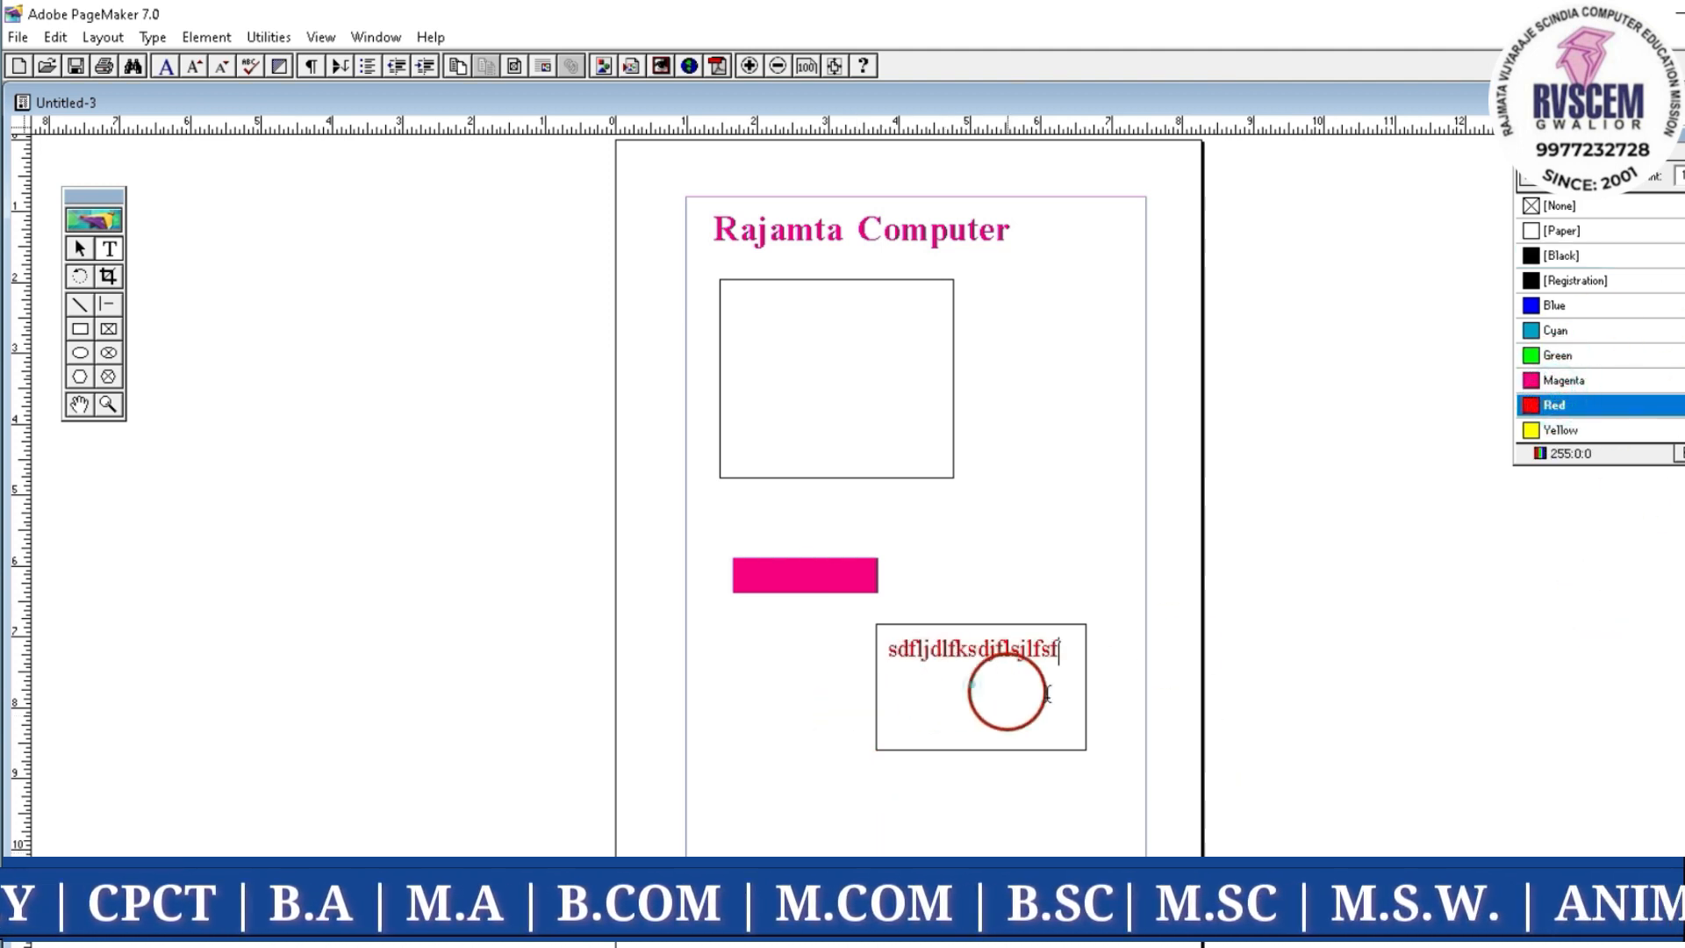
# Move the frame with its red text around the page and leave it near the left margin, well below the magenta rectangle
pyautogui.click(79, 250)
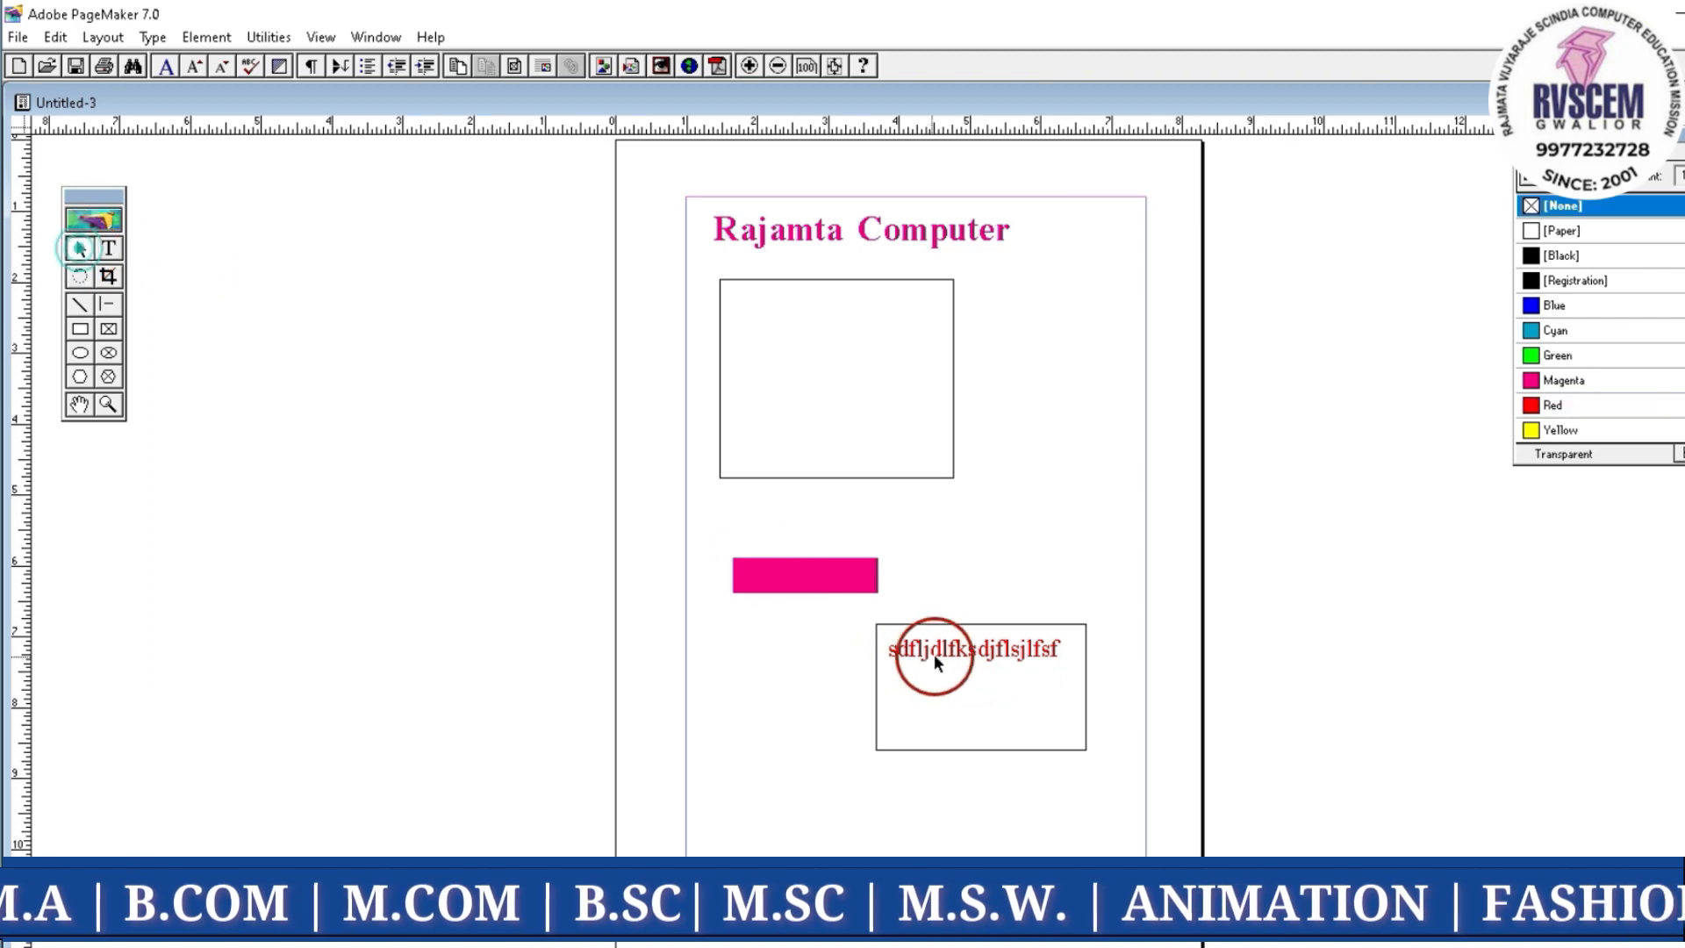
pyautogui.moveTo(935, 648); pyautogui.dragTo(947, 514)
pyautogui.moveTo(1004, 583); pyautogui.dragTo(1104, 518)
pyautogui.moveTo(1106, 519); pyautogui.dragTo(1035, 776)
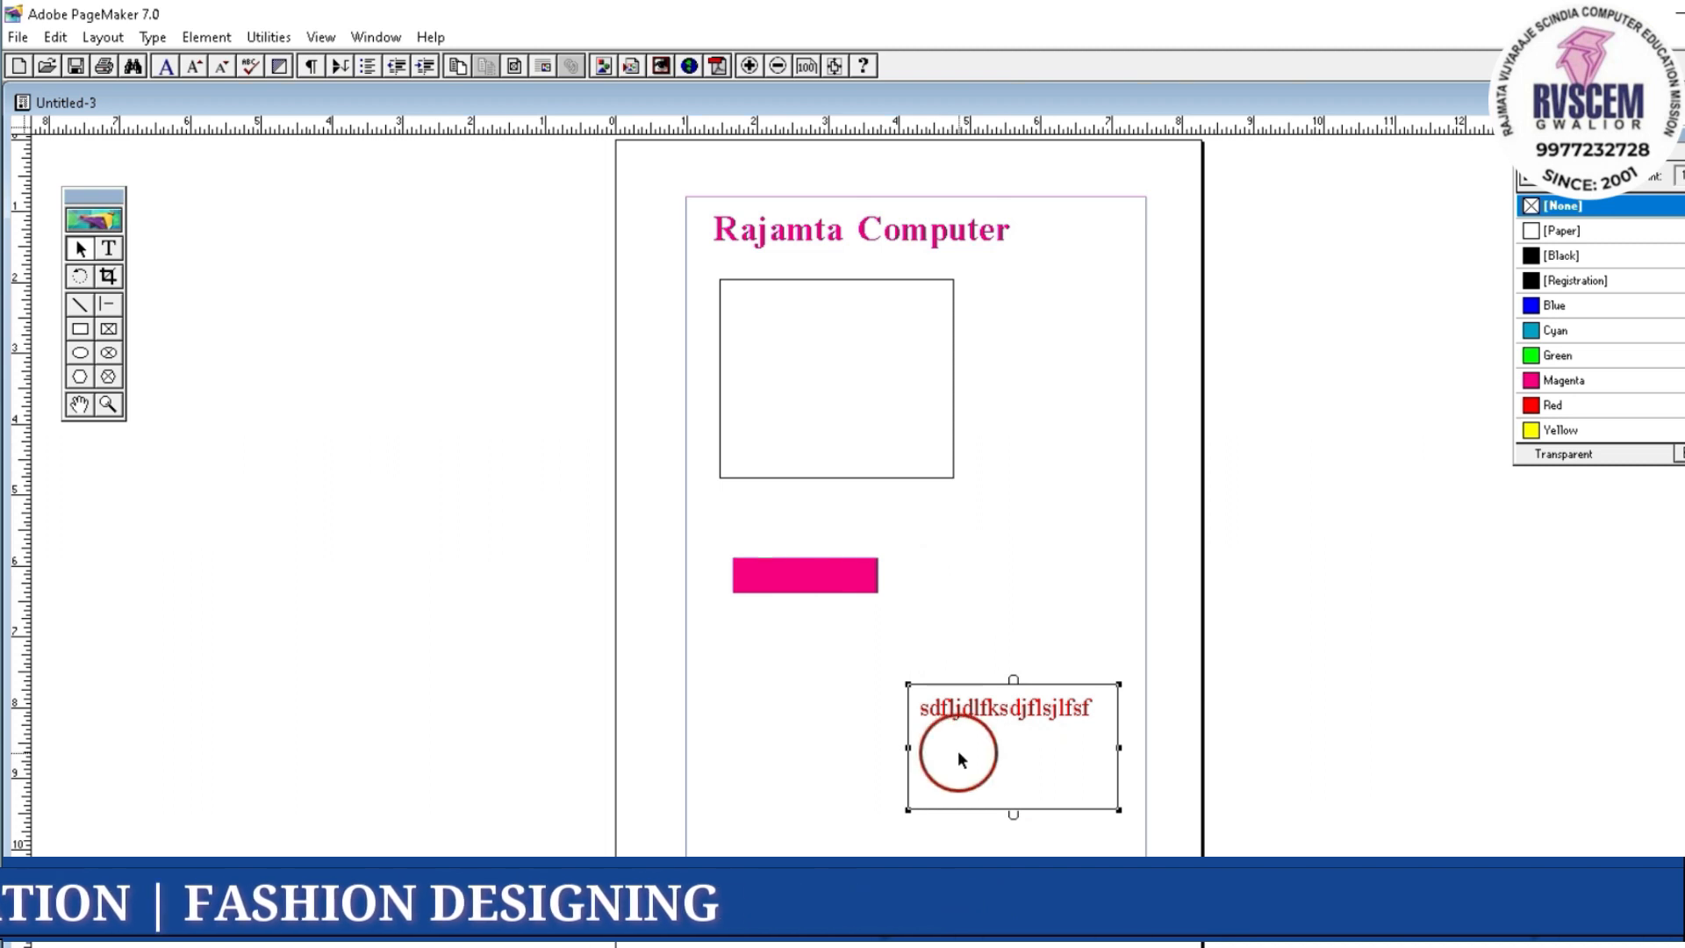
pyautogui.moveTo(953, 842); pyautogui.dragTo(808, 820)
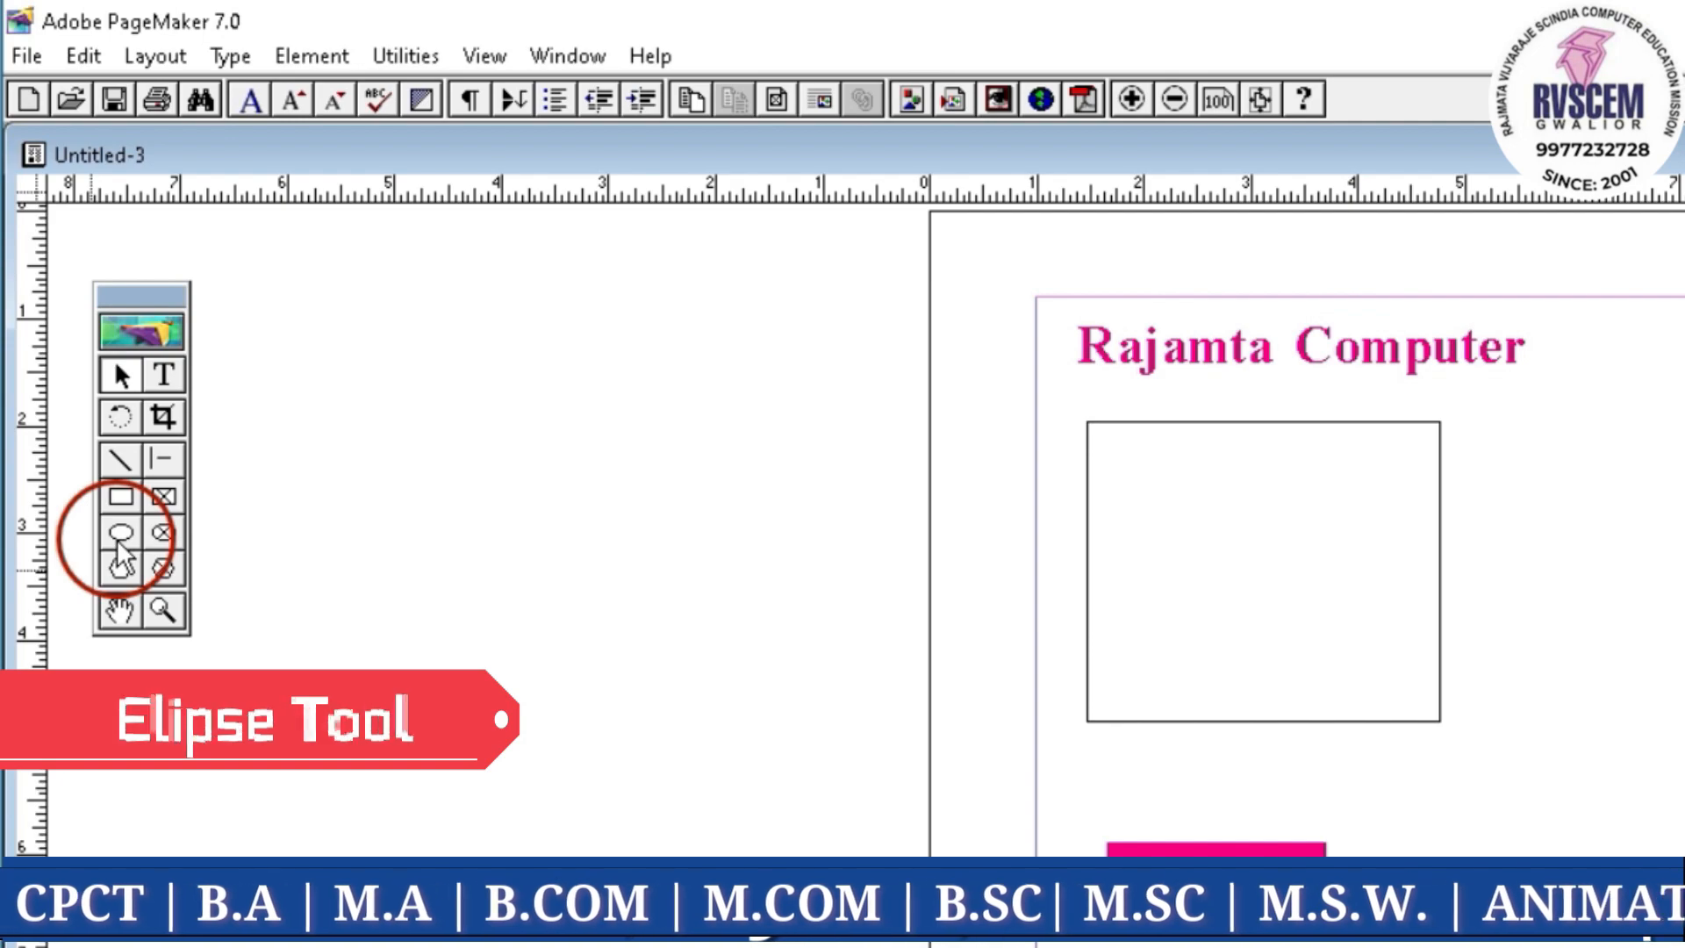
# Draw a magenta-filled ellipse about 2.1 by 2.2 in beside the magenta rectangle, and an ellipse frame about 3.4 by 3.6 in on the pasteboard
pyautogui.click(120, 535)
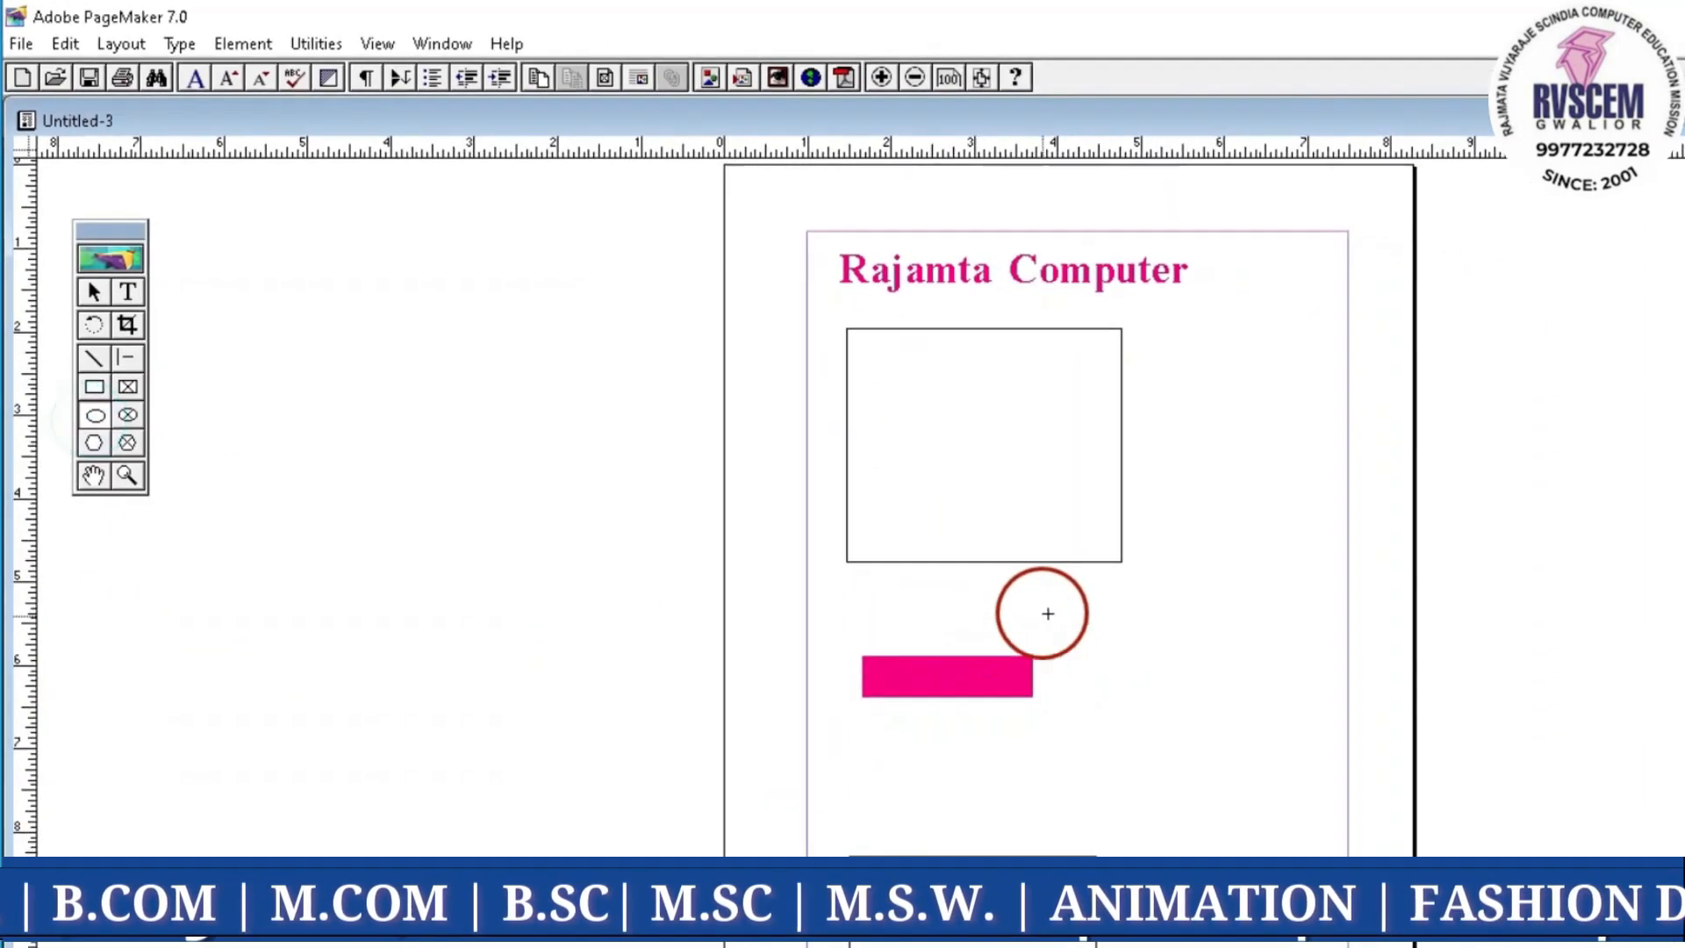
pyautogui.moveTo(1265, 708); pyautogui.dragTo(1471, 906)
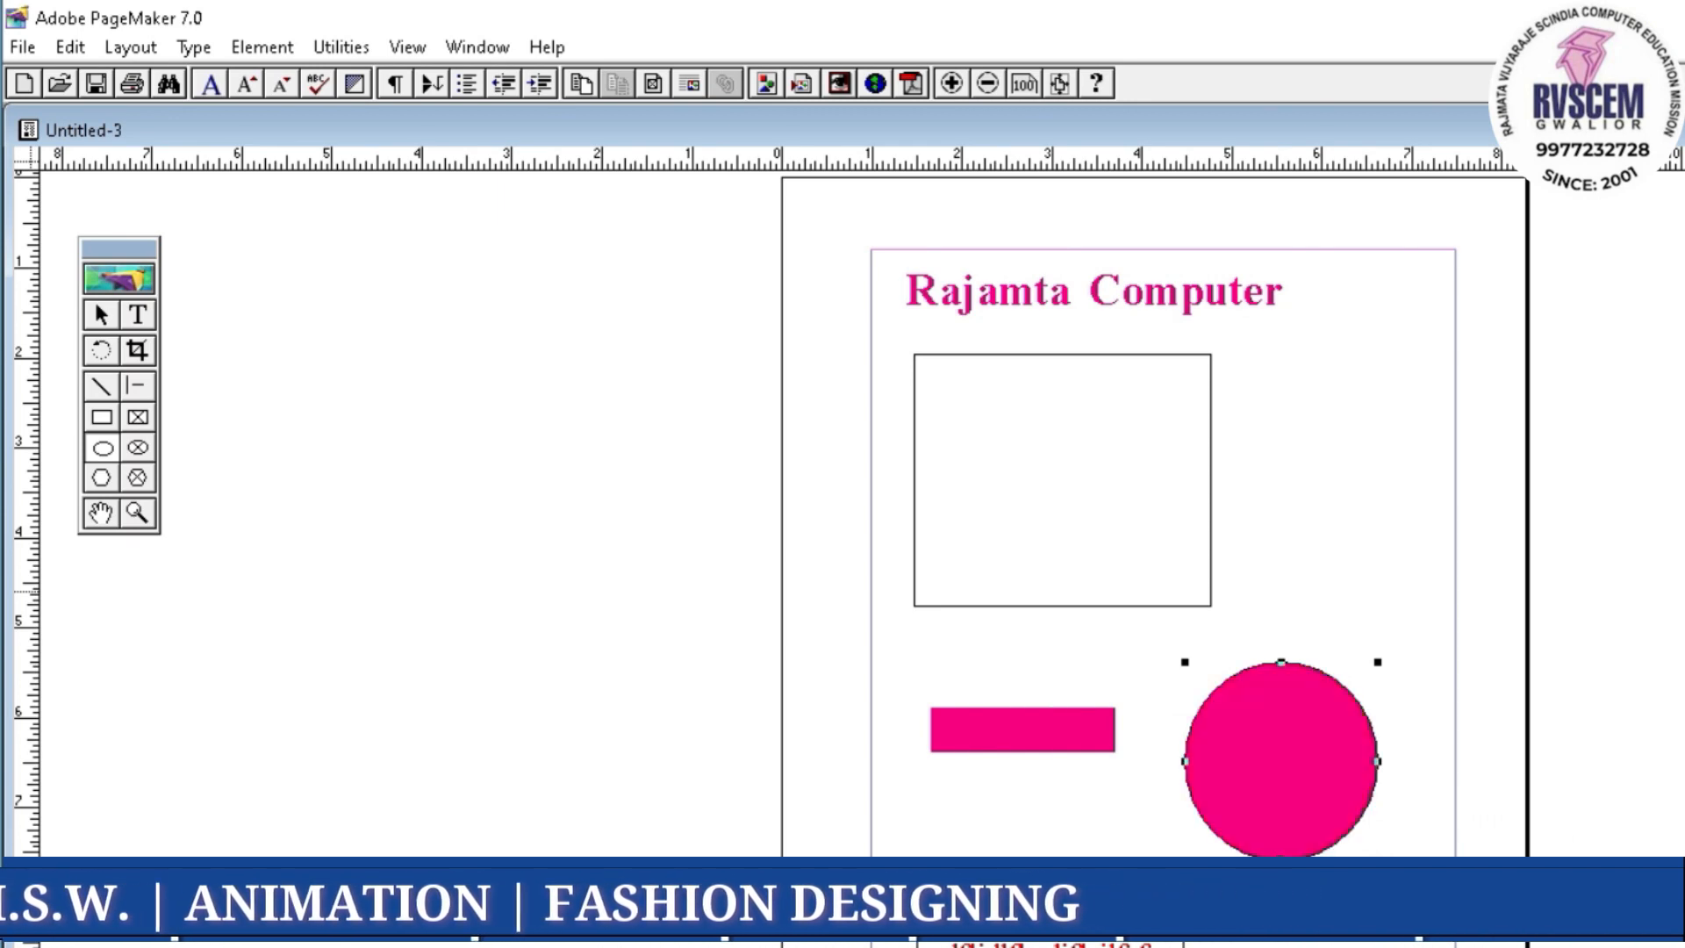
pyautogui.click(139, 448)
pyautogui.moveTo(368, 480); pyautogui.dragTo(679, 806)
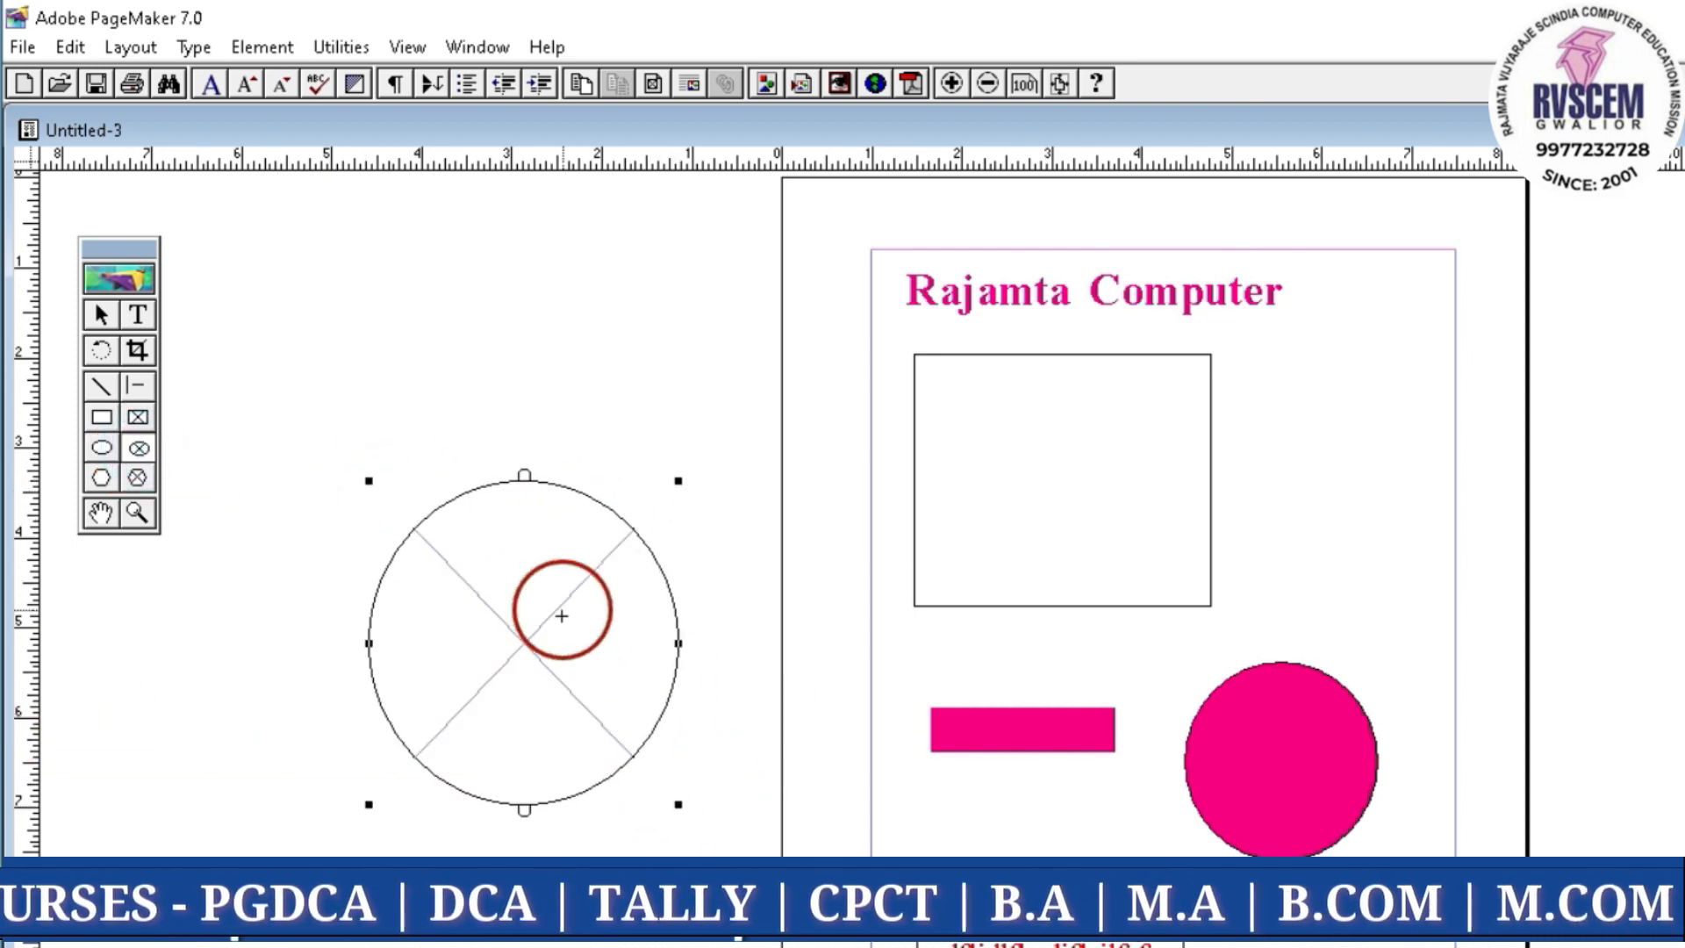
# Enter the text "dfjslkfjlsjlfjslfjsl" in the ellipse frame and start a new line below it
pyautogui.click(137, 315)
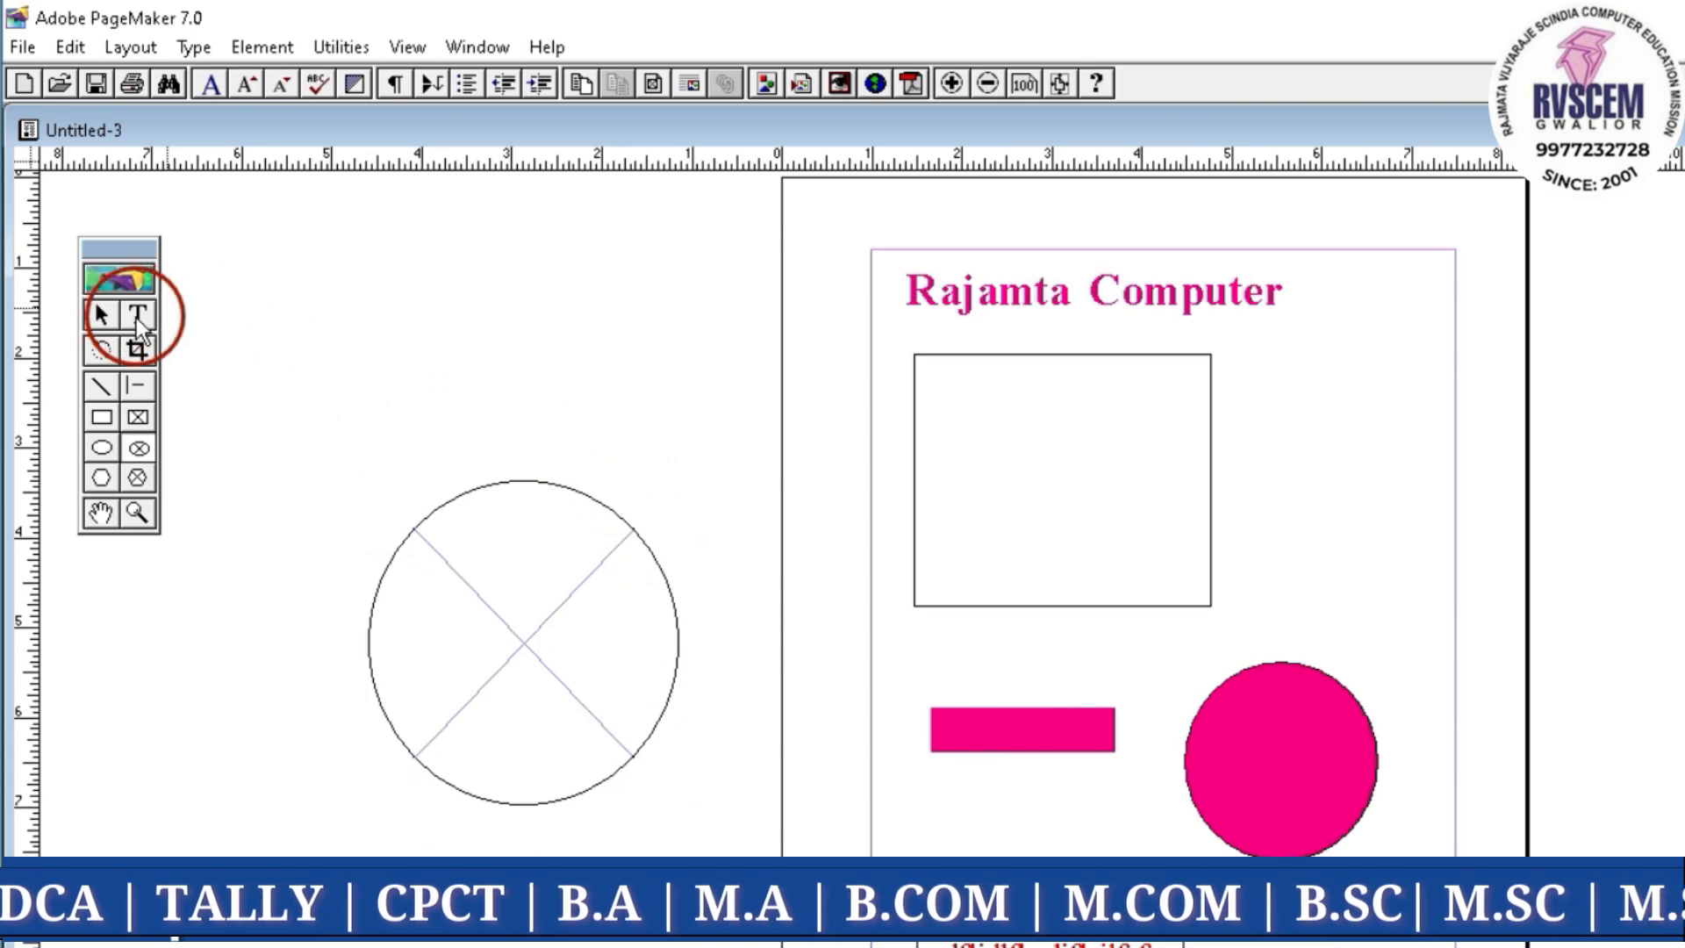
pyautogui.click(450, 649)
pyautogui.write('dfjslkfjlsjlfjslfjsl')
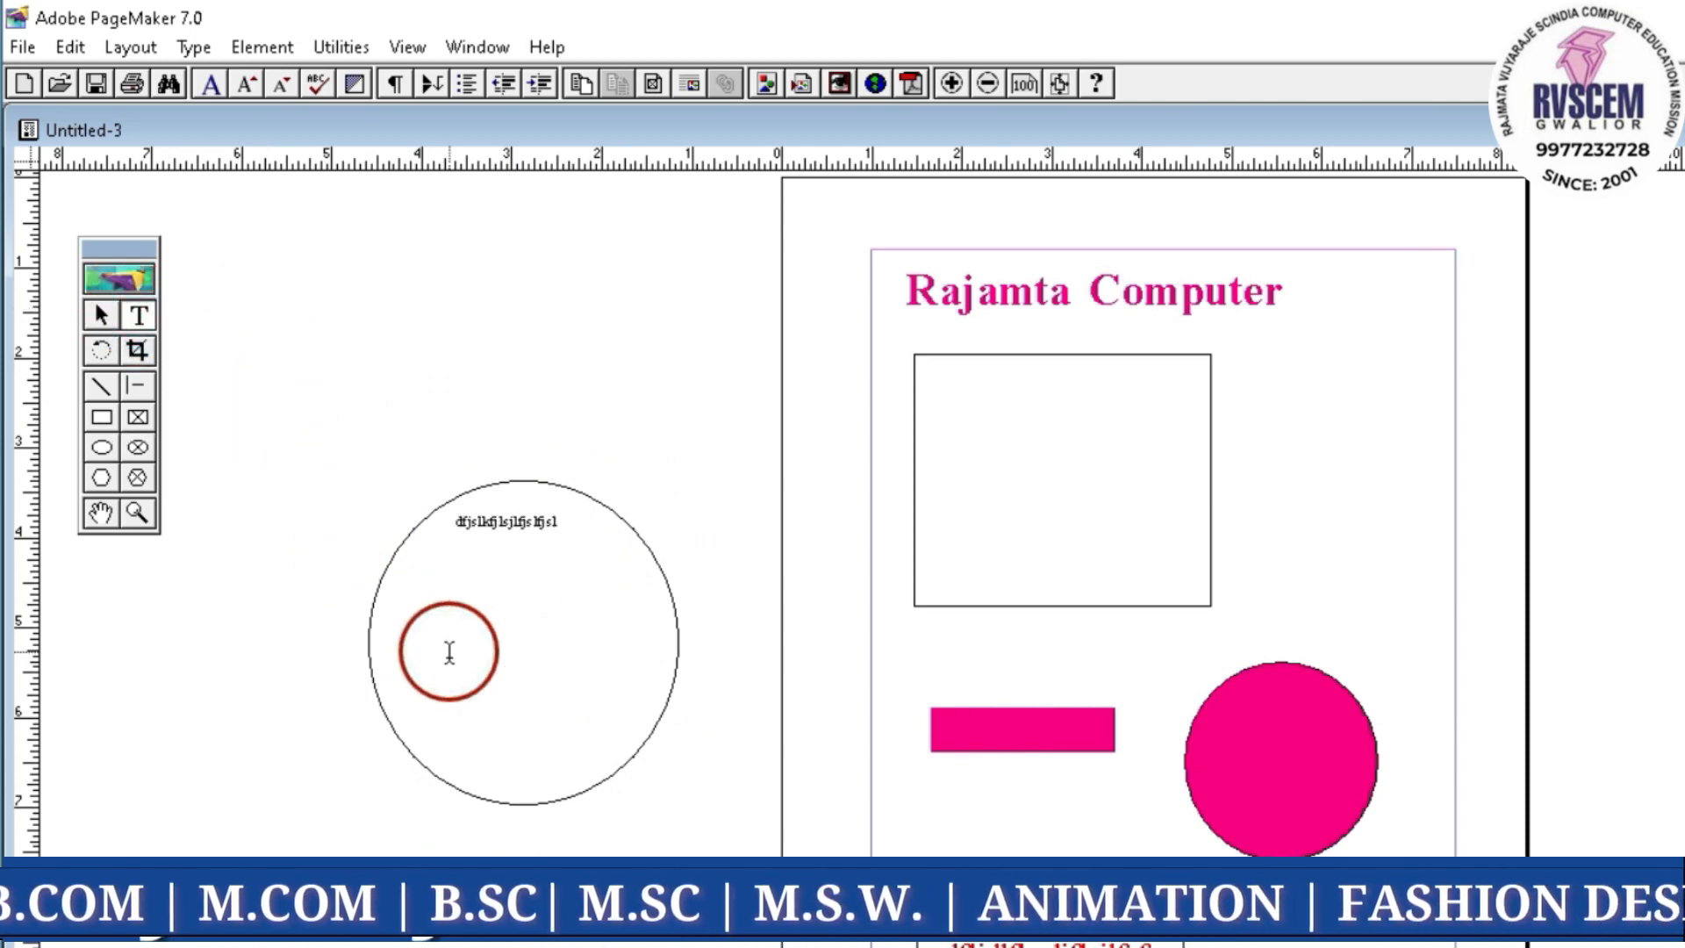
pyautogui.press('Return')
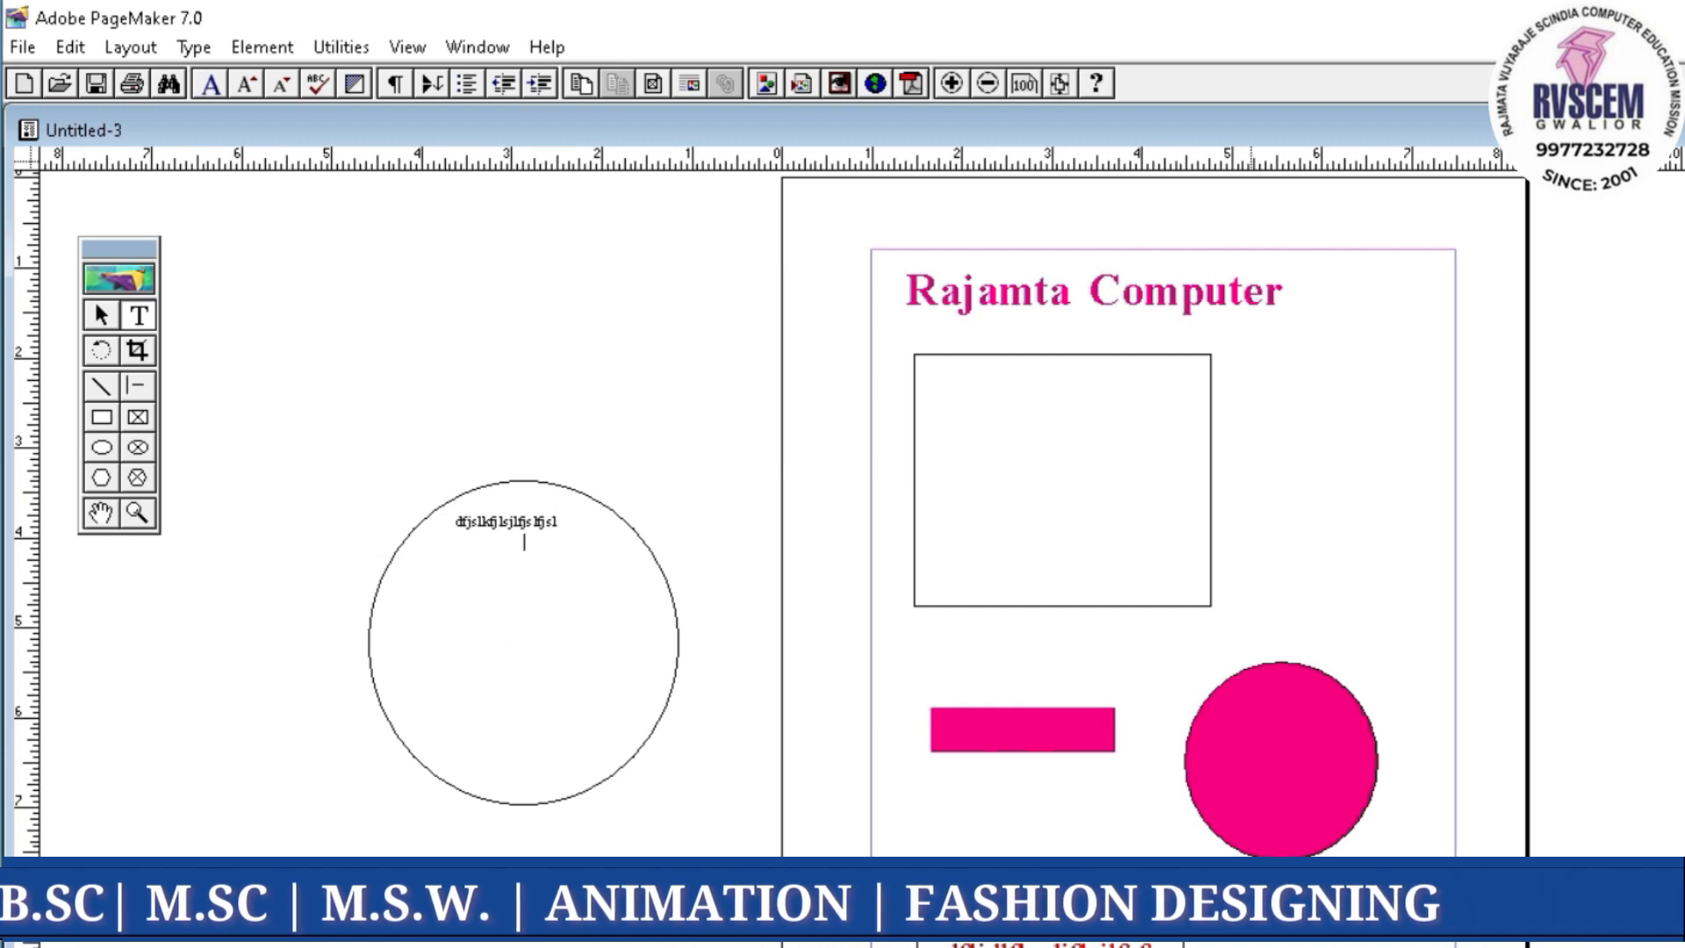
# Enter five lines of 30-point sample text starting with "dfsfsfshslfjslf" in the ellipse frame and colour all of its text red
pyautogui.write('dfsfsf')
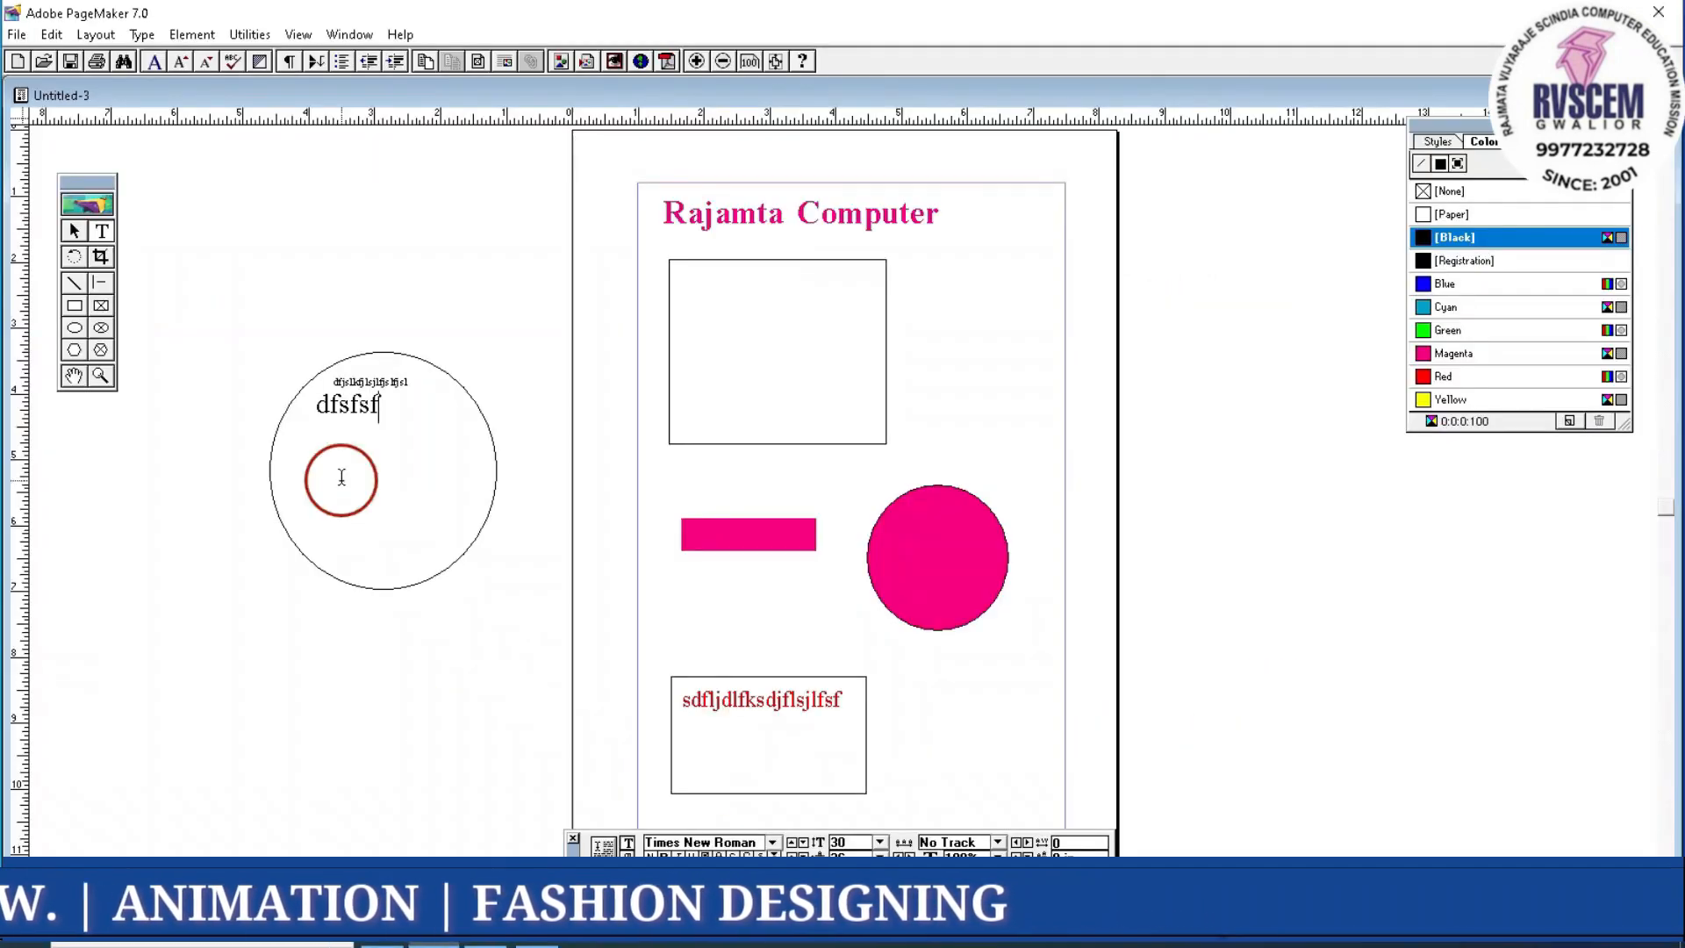
pyautogui.write('shslfjslf fskfjfjskhfsldjklfsj')
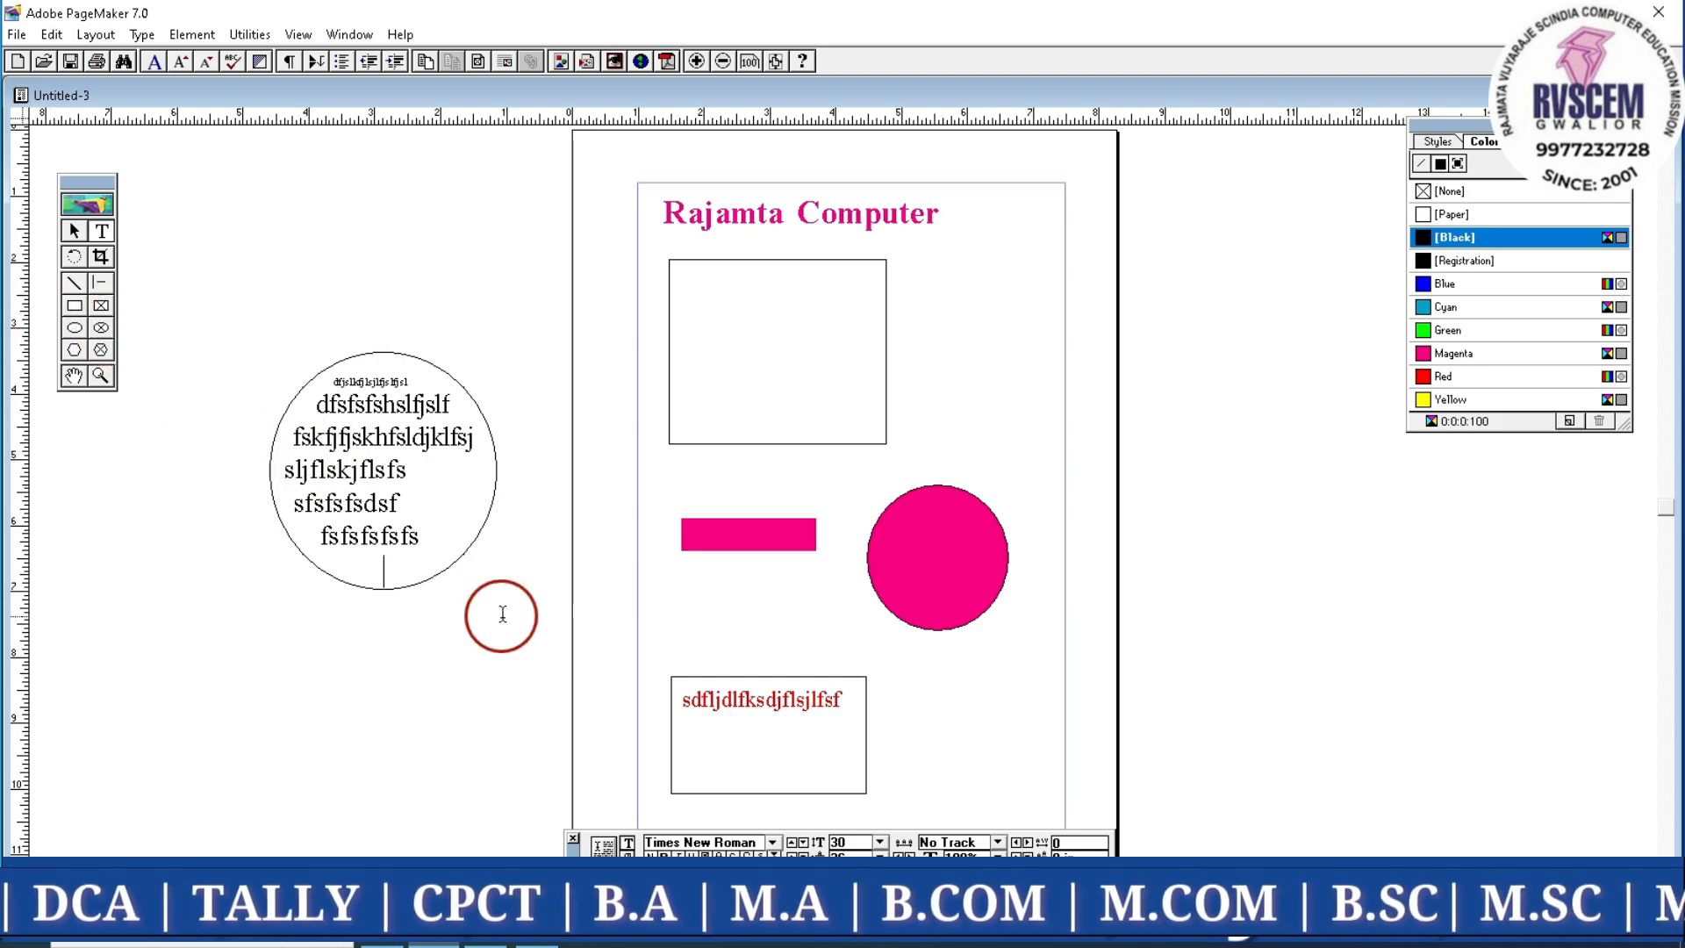
pyautogui.hotkey('ctrl', 'a')
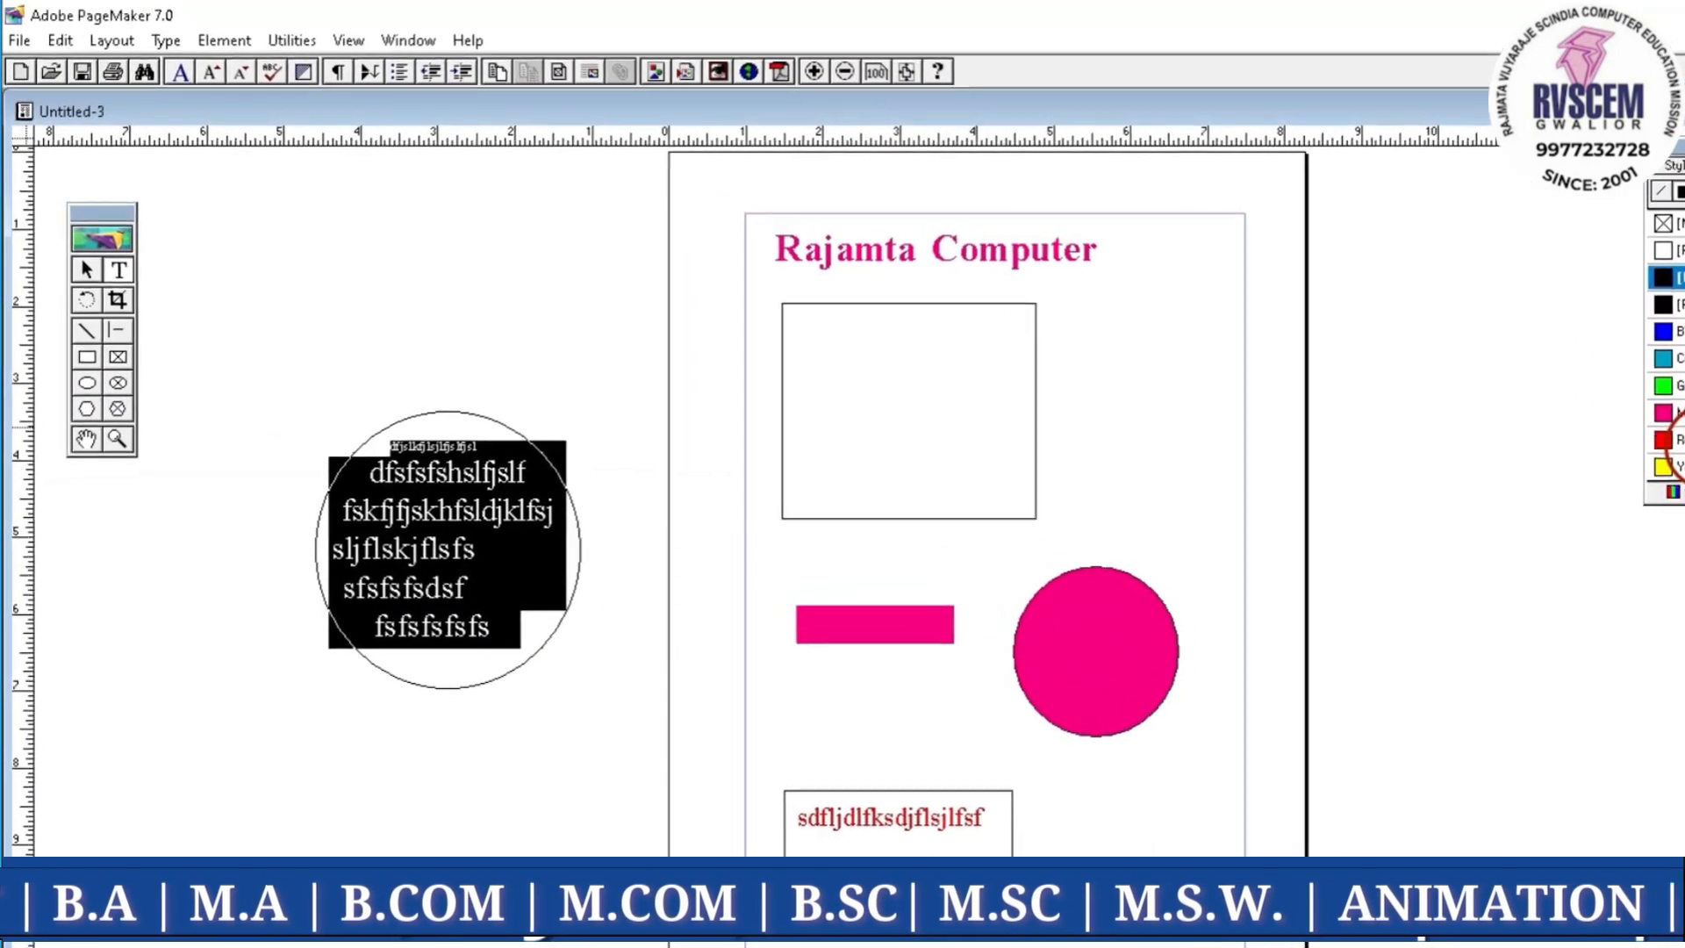
pyautogui.click(1660, 427)
pyautogui.click(663, 526)
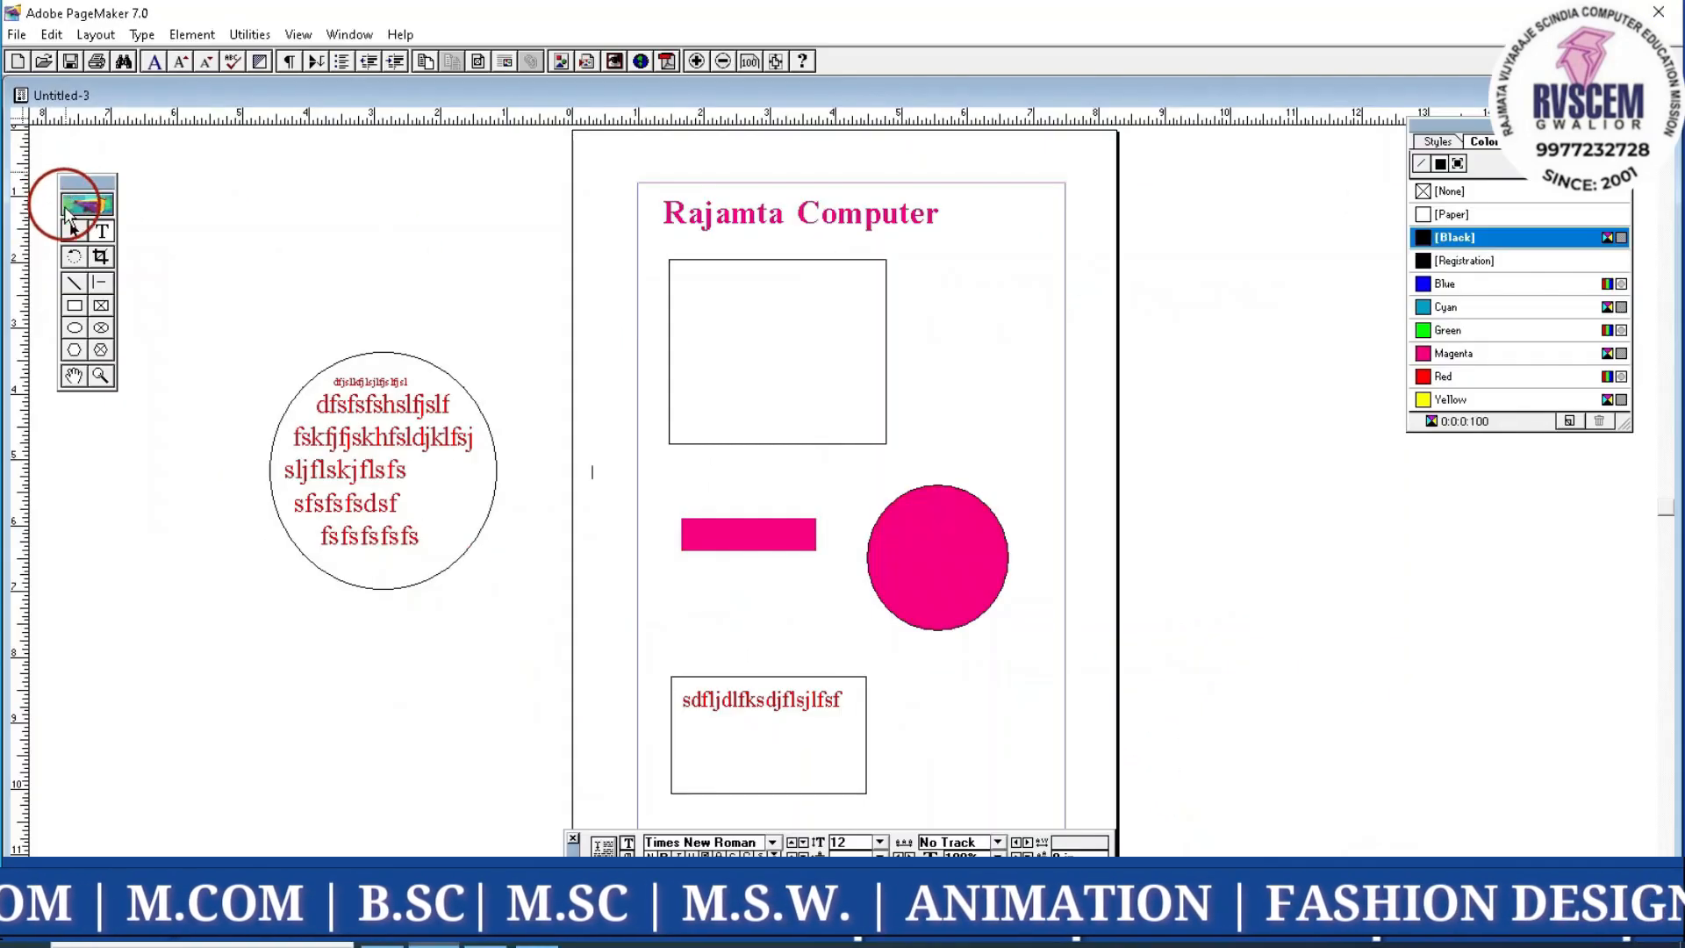
pyautogui.click(74, 232)
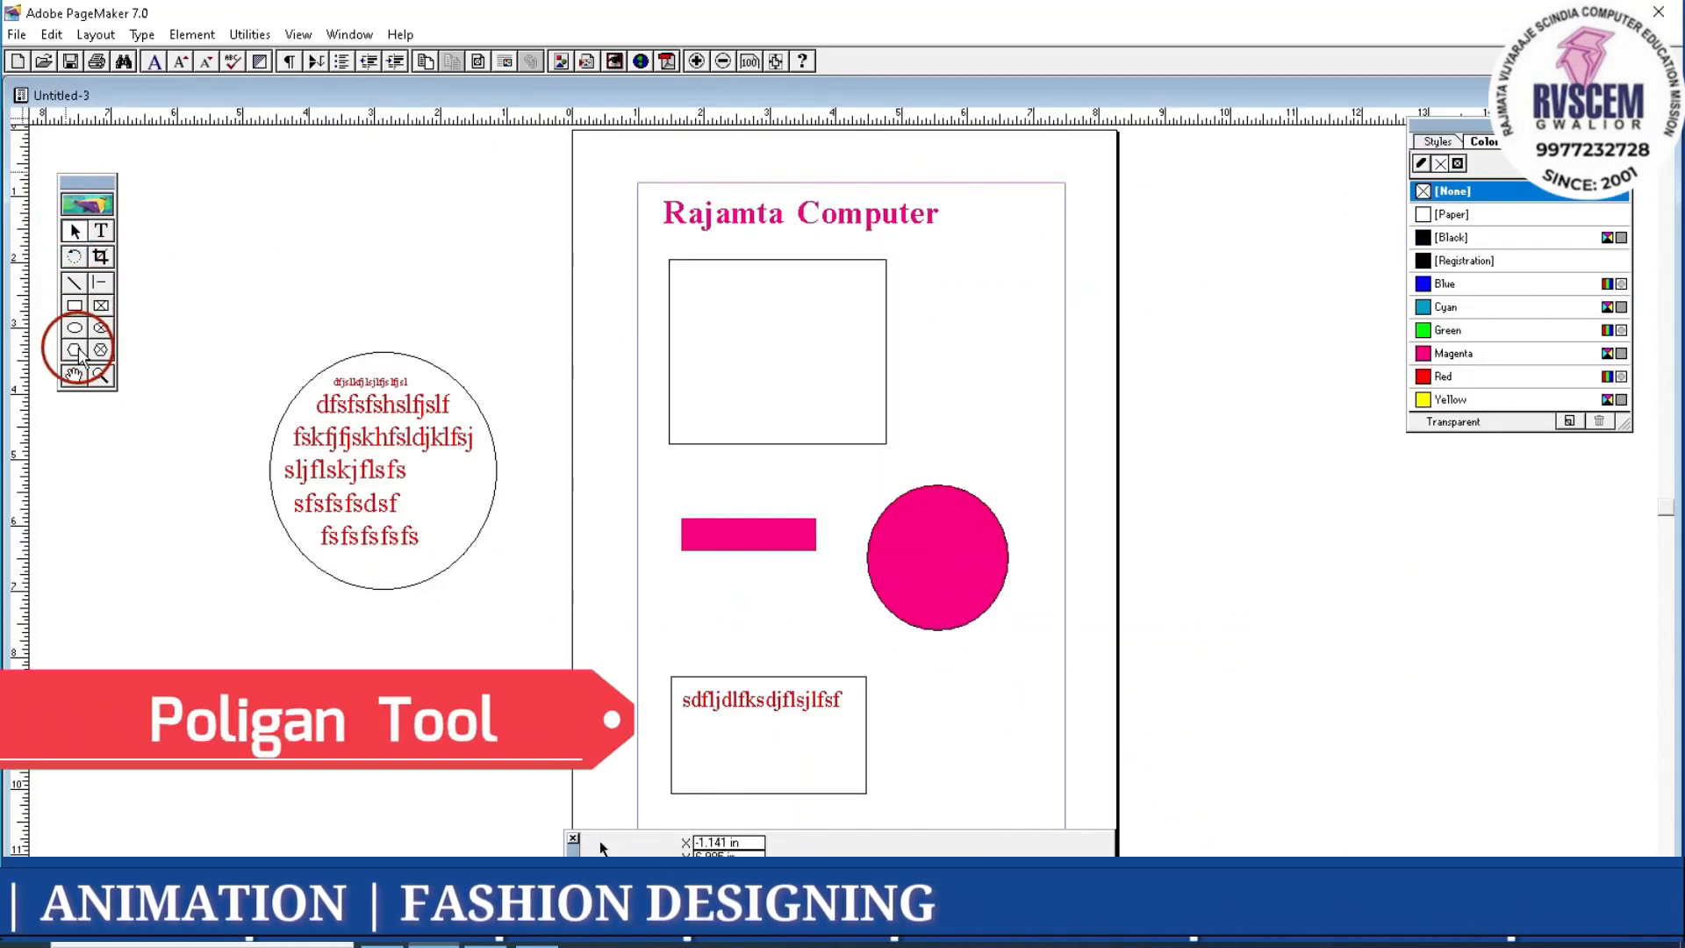
# Draw a cyan-filled hexagon about 2.5 in wide on the pasteboard above the ellipse frame, with a diagonal line running up-left from inside it
pyautogui.click(76, 350)
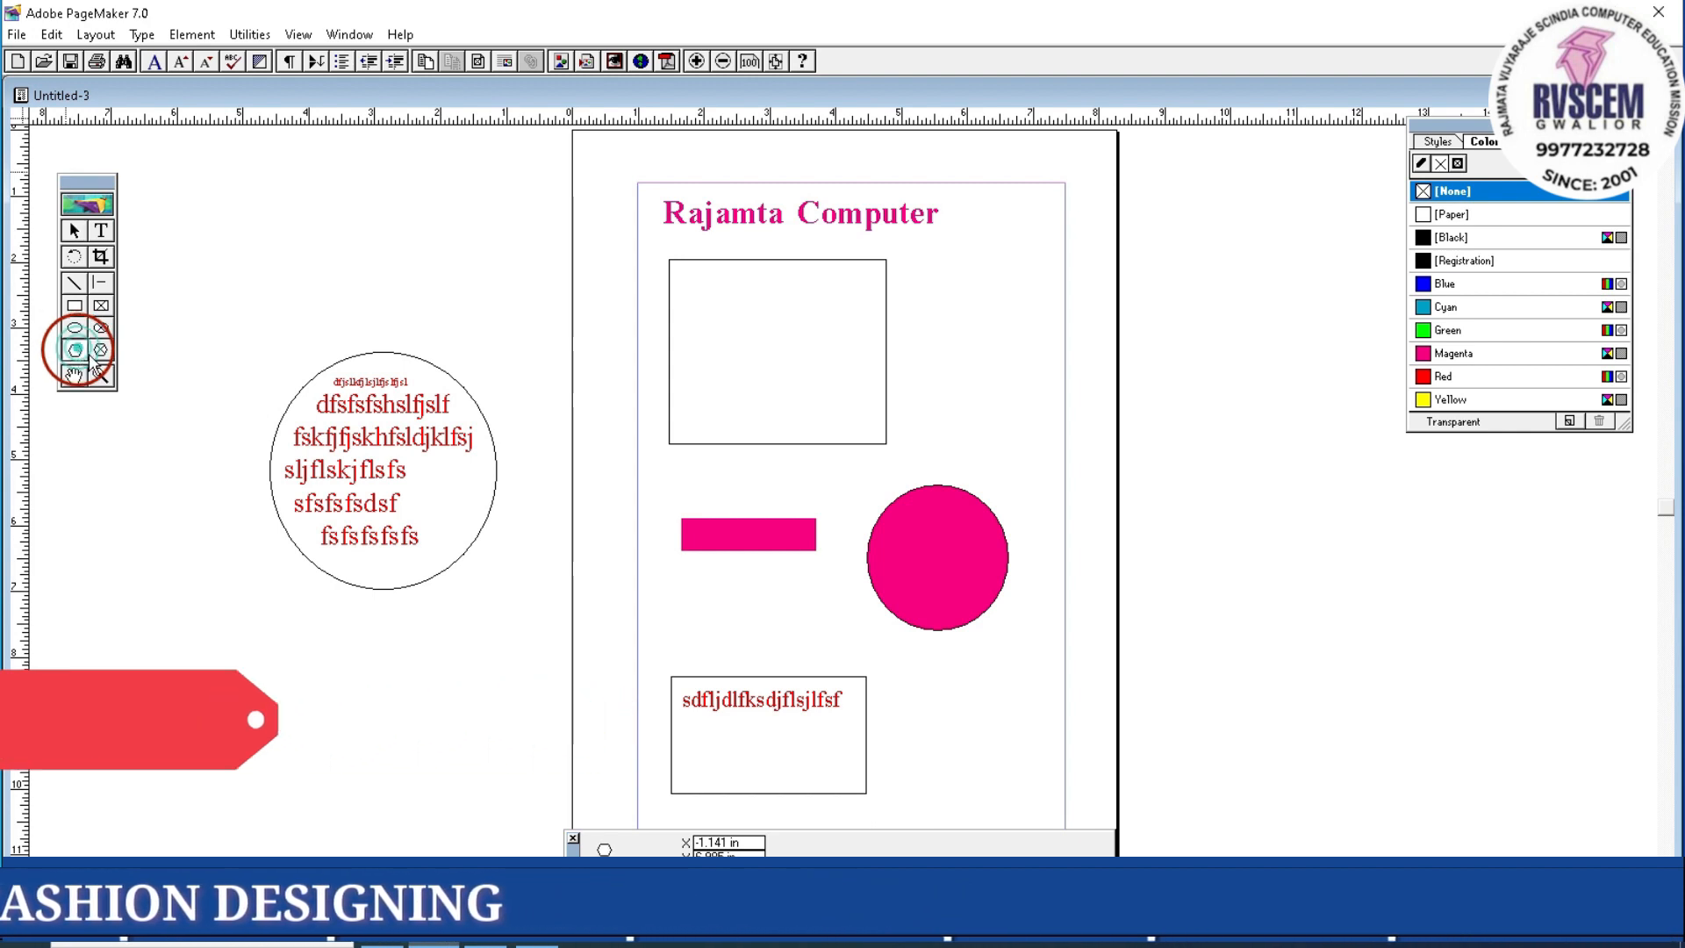
pyautogui.moveTo(304, 185)
pyautogui.mouseDown()
pyautogui.moveTo(402, 309)
pyautogui.moveTo(467, 310)
pyautogui.mouseUp()
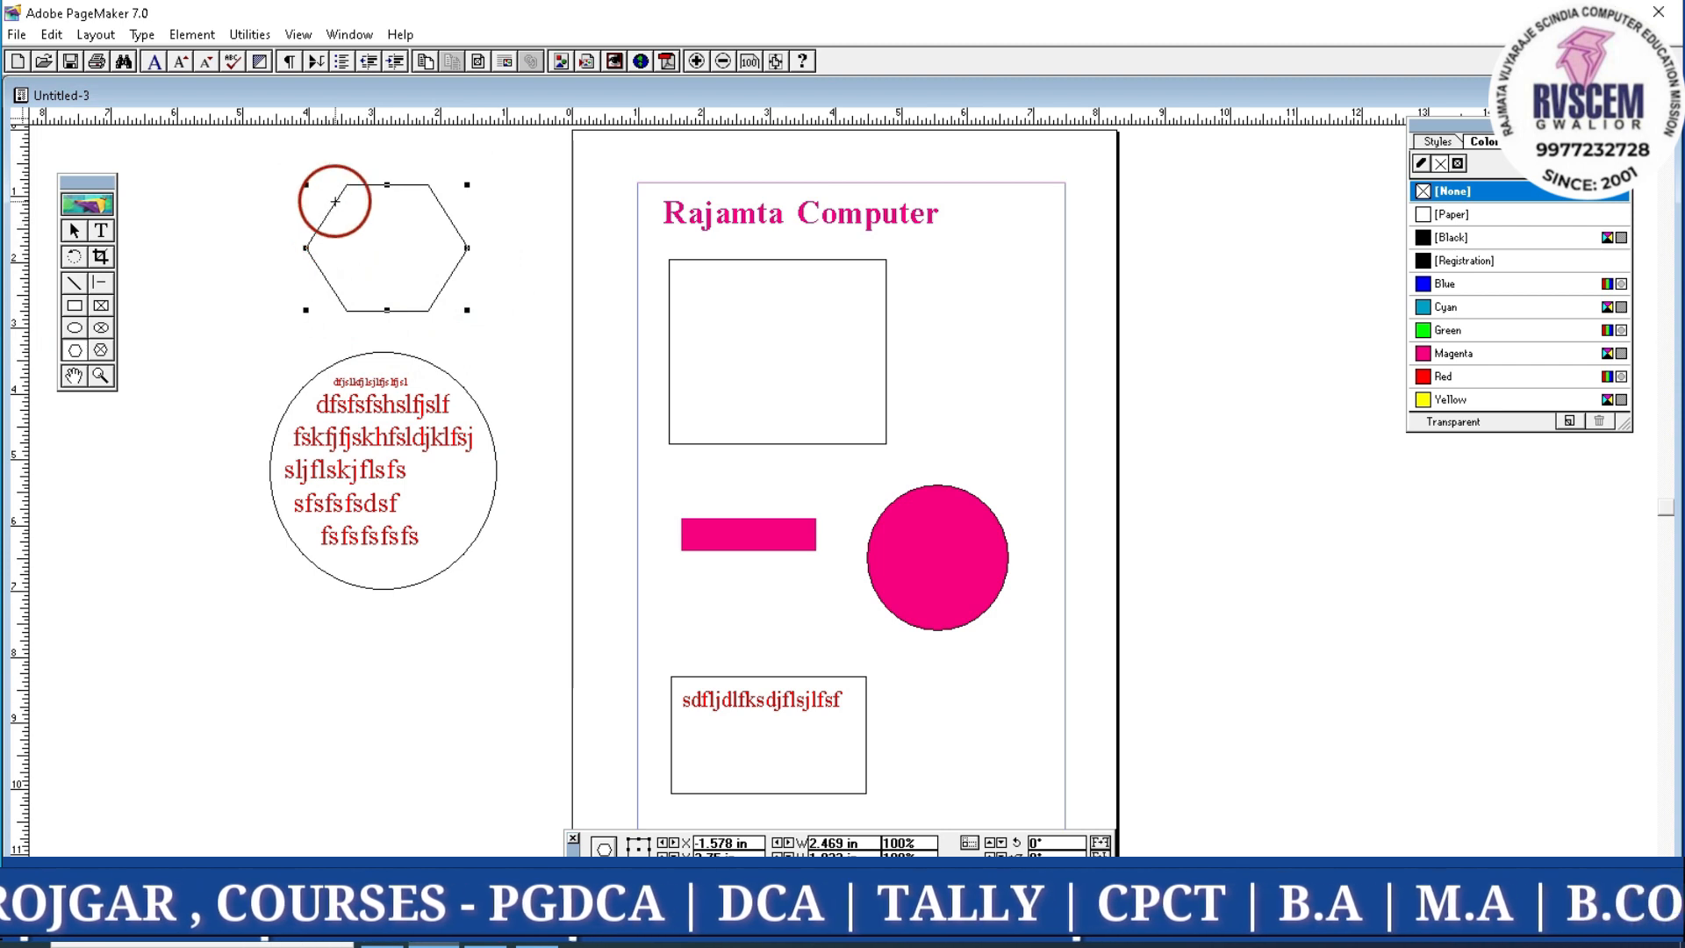
pyautogui.click(1485, 385)
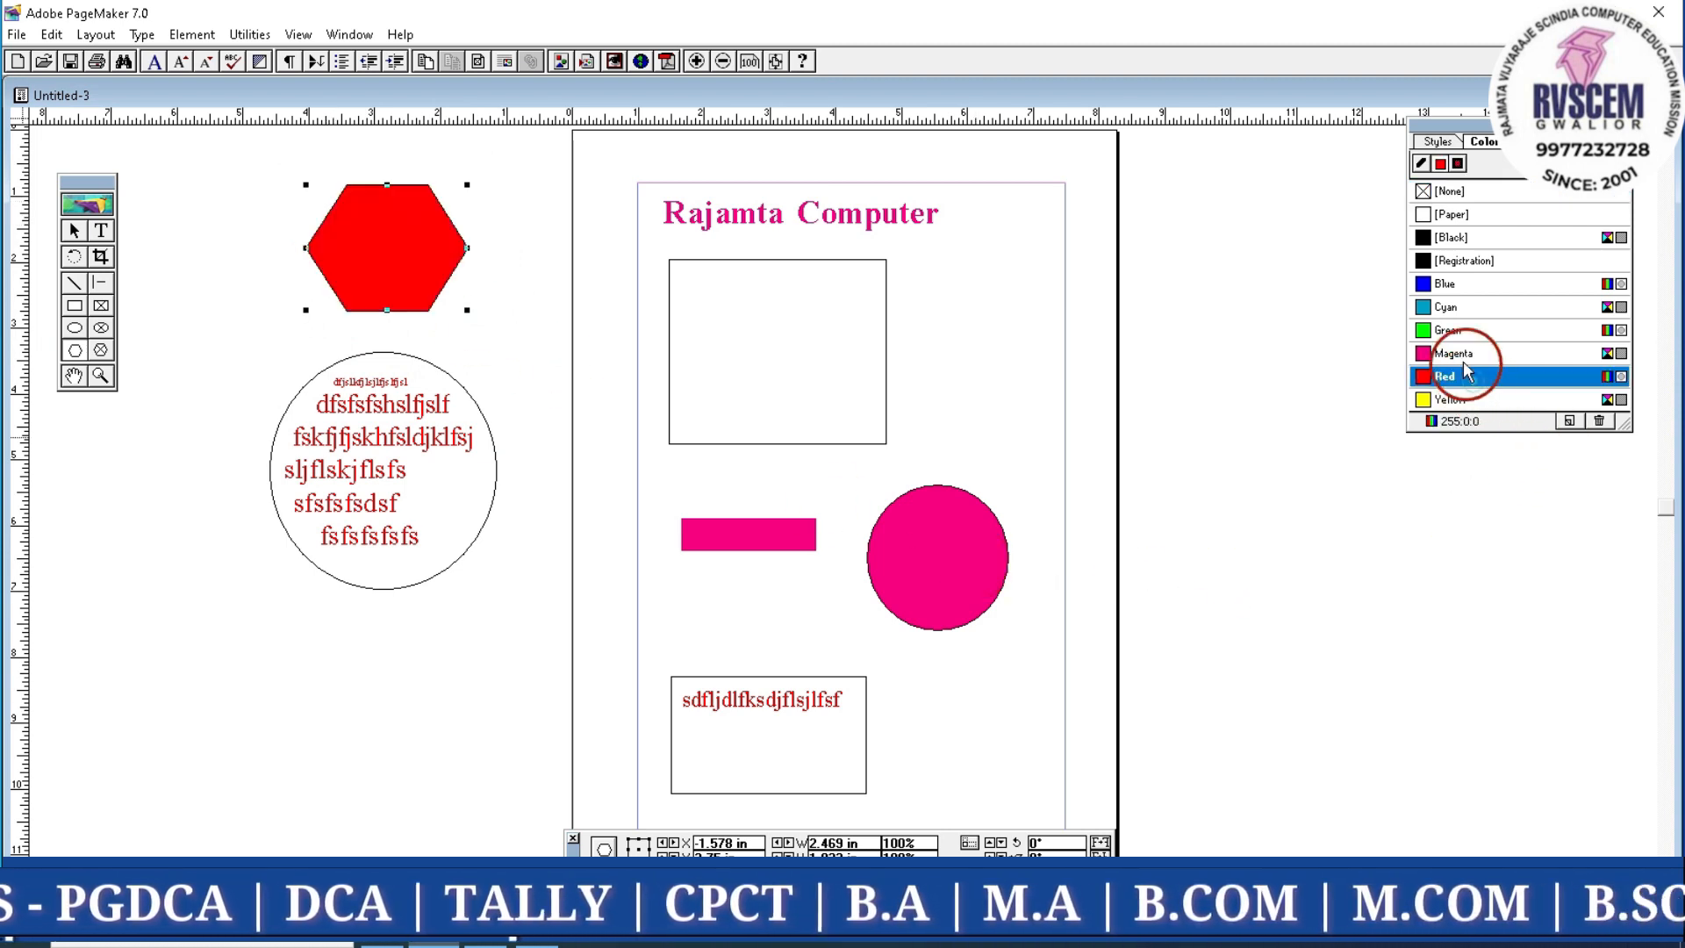
pyautogui.click(1446, 307)
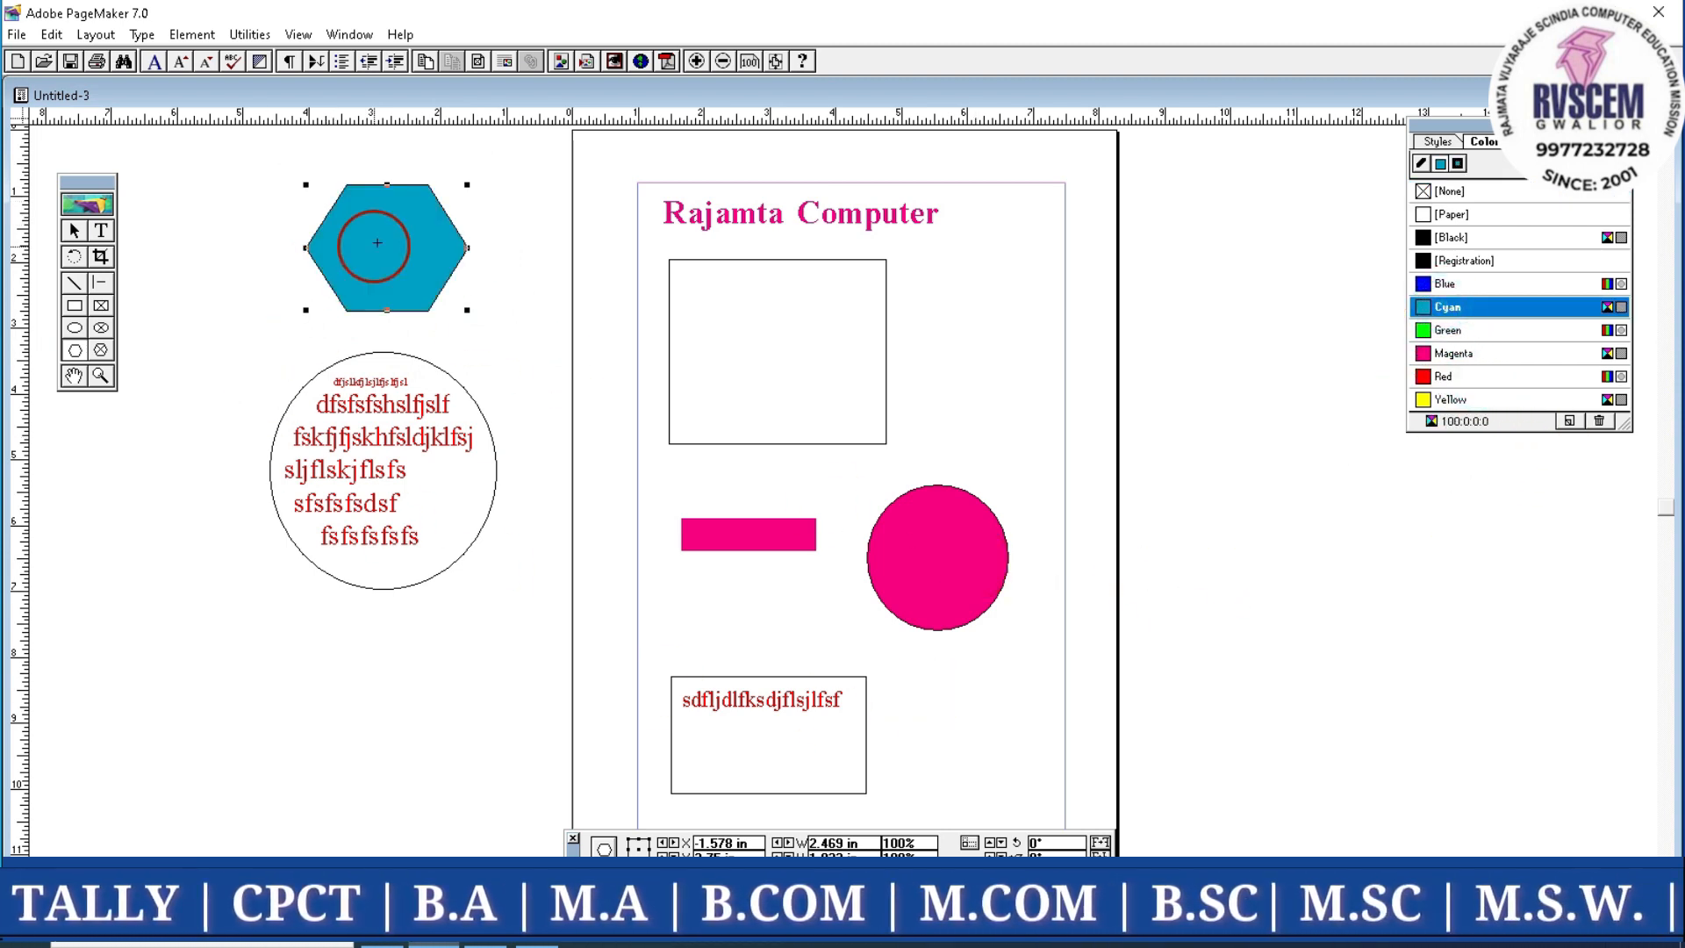
pyautogui.moveTo(358, 225); pyautogui.dragTo(414, 271)
# Draw a hexagonal frame about 2.8 in wide on the pasteboard below the ellipse frame and enter a line of sample text in it
pyautogui.click(104, 352)
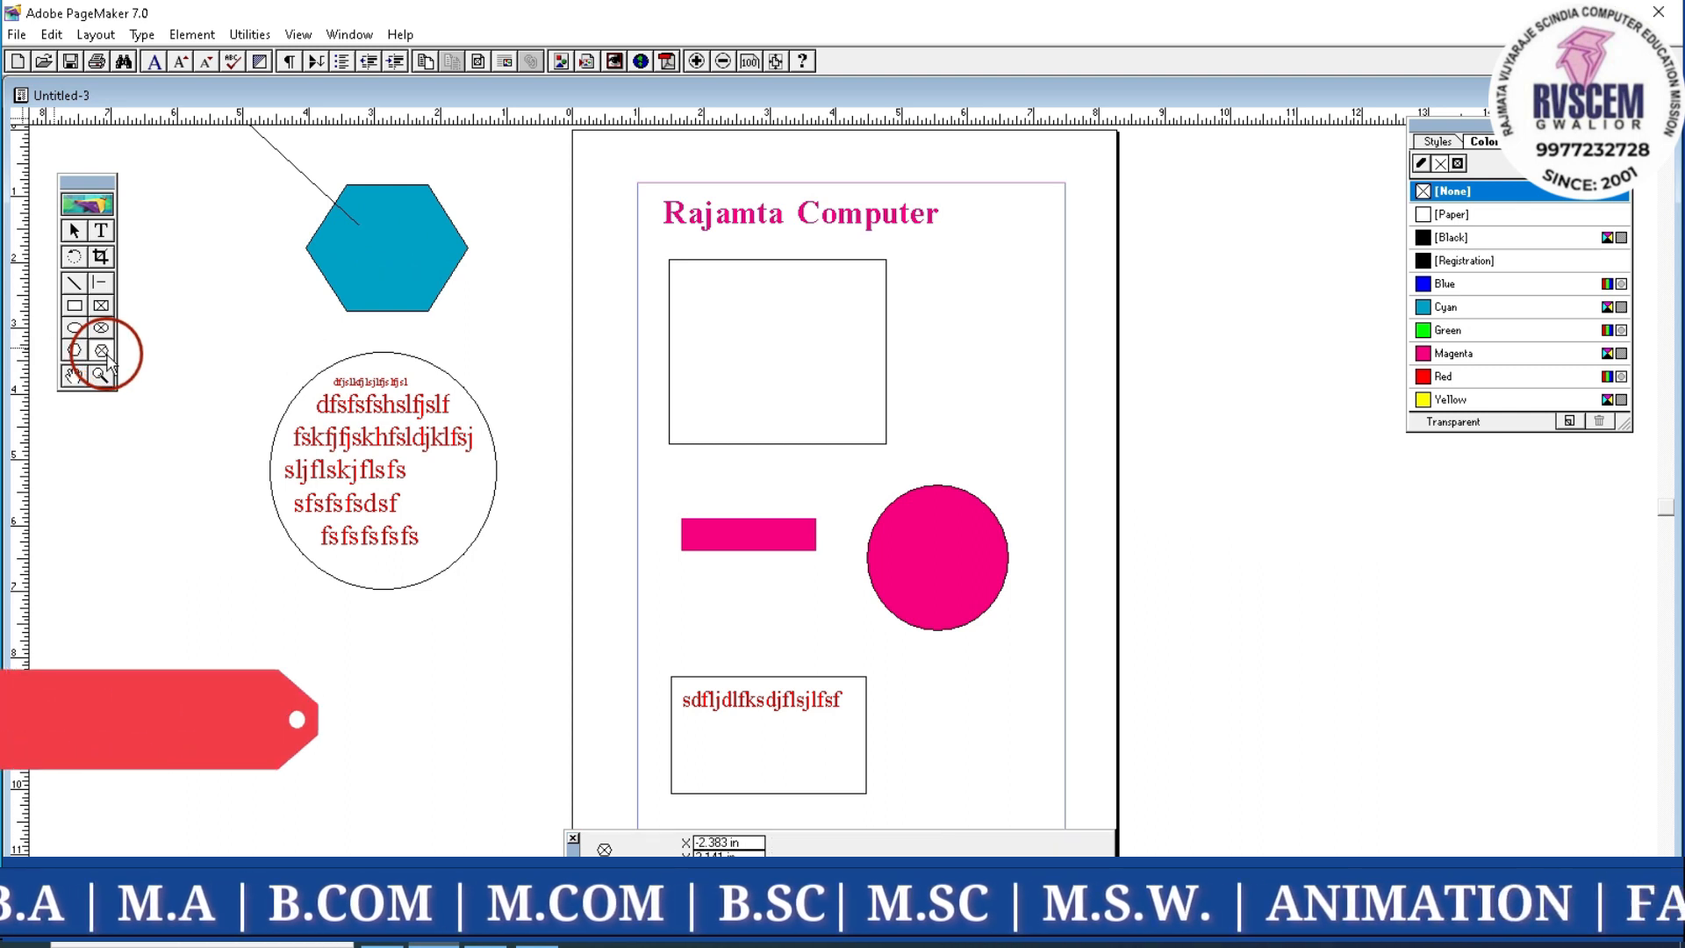
pyautogui.moveTo(216, 744); pyautogui.dragTo(363, 850)
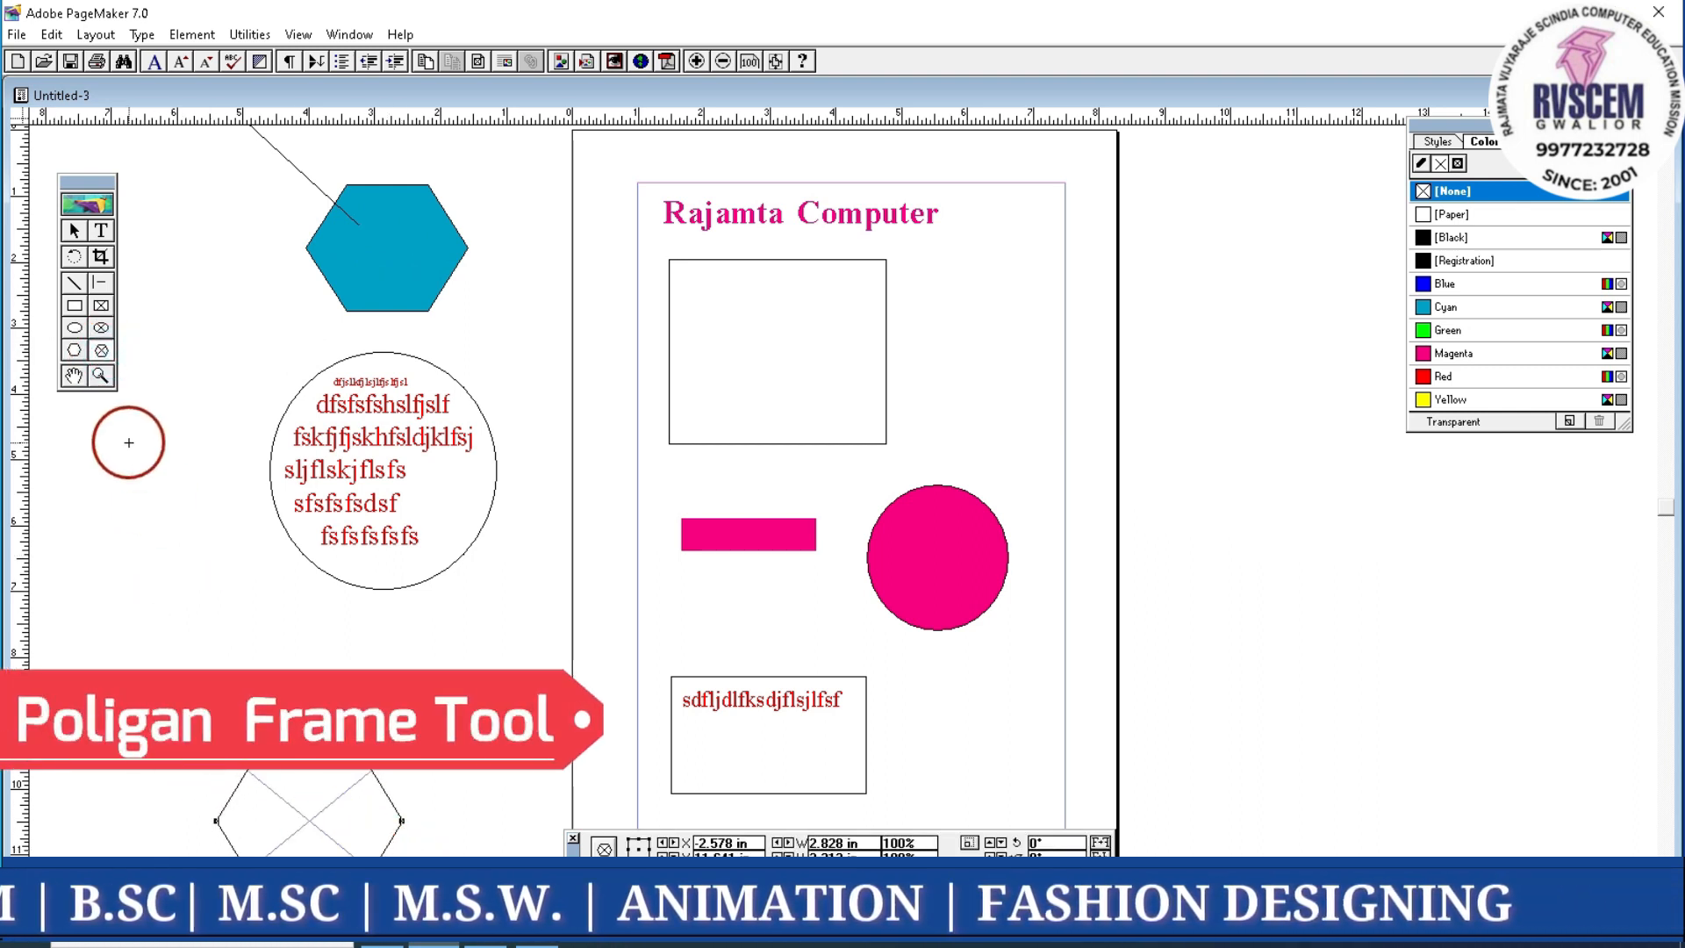
pyautogui.click(103, 231)
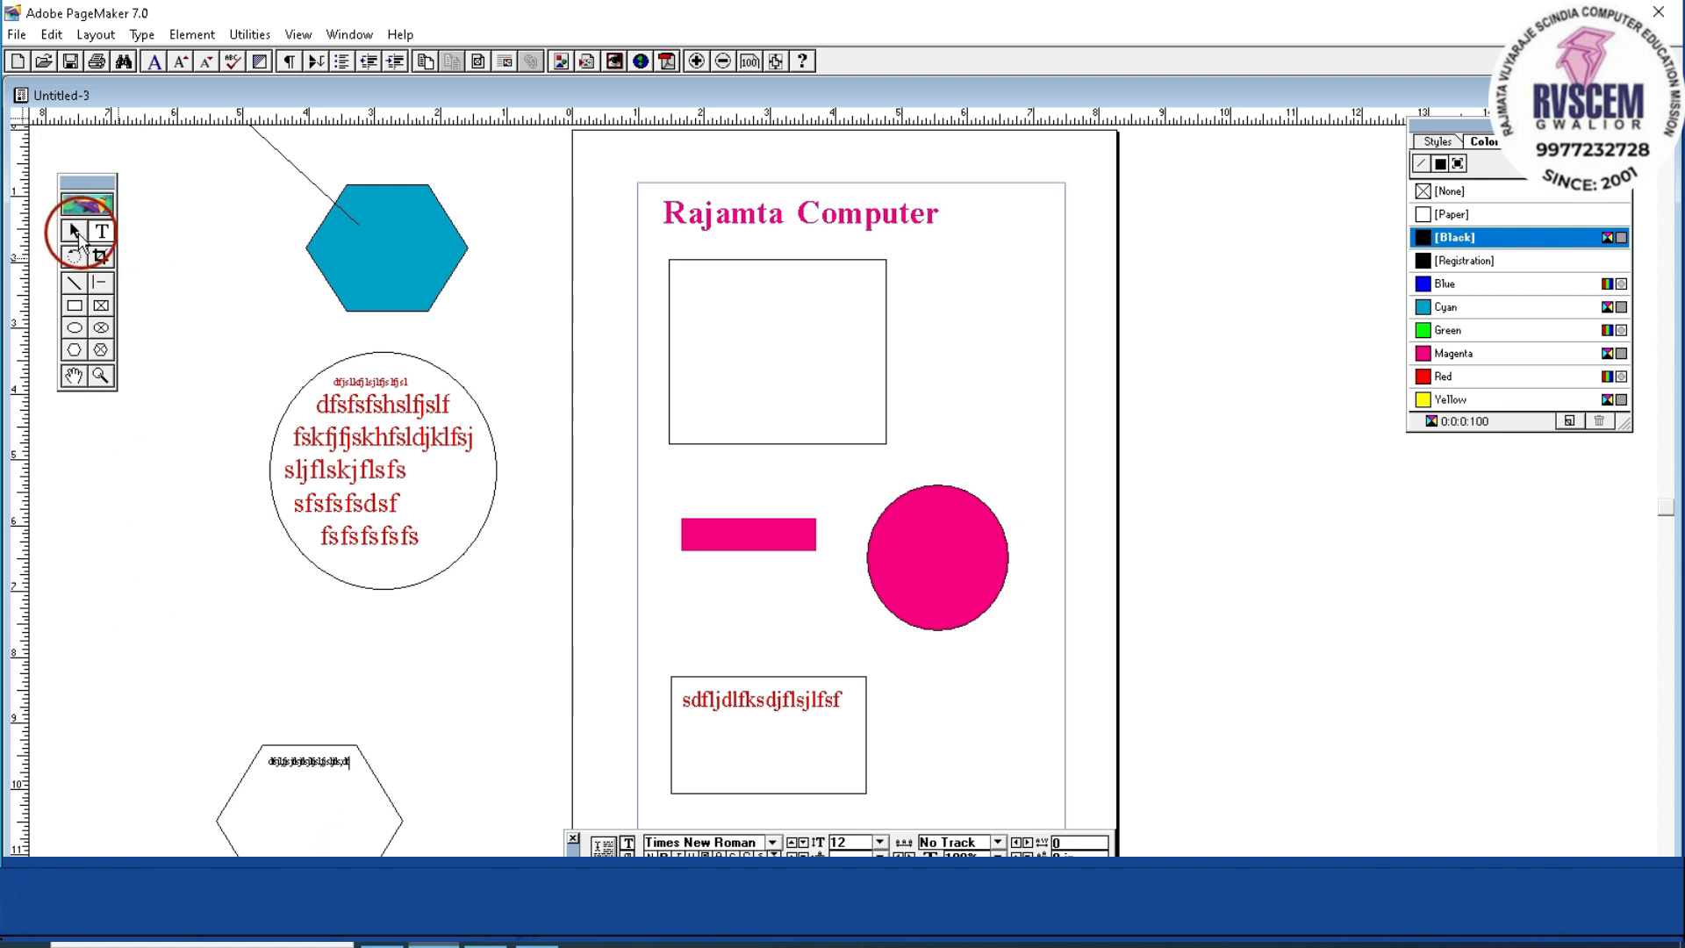
# Move the hexagonal text frame up so that it straddles the page's left edge, just below the level of the magenta rectangle
pyautogui.click(74, 233)
pyautogui.click(294, 807)
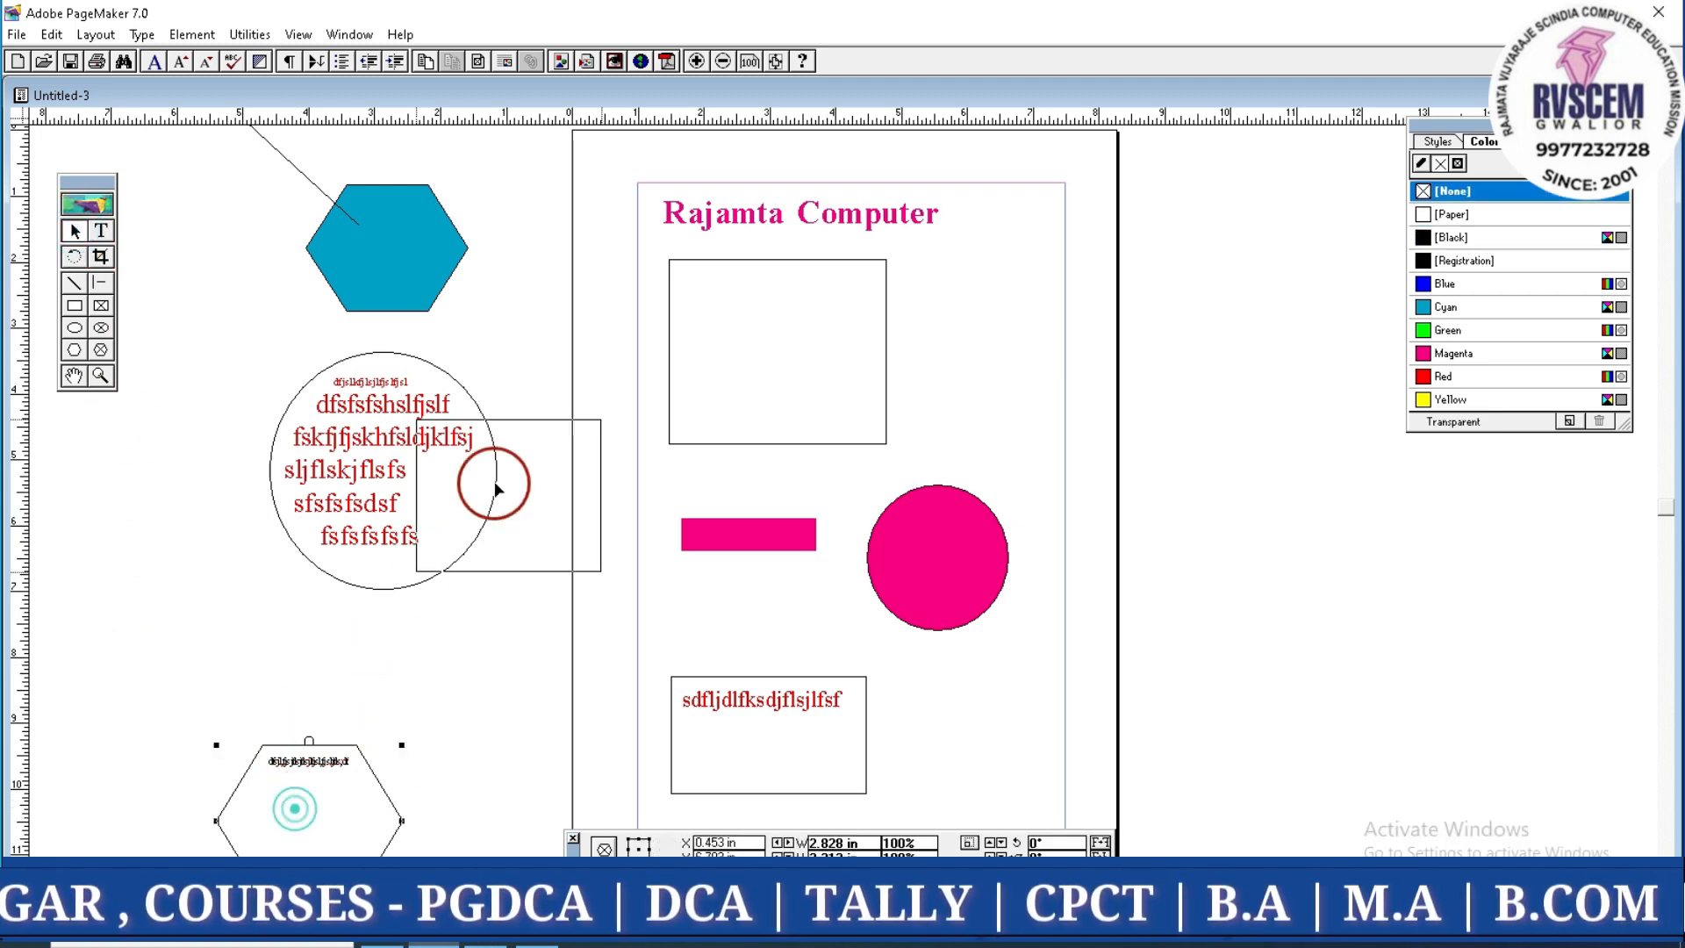
pyautogui.moveTo(495, 487); pyautogui.dragTo(558, 608)
pyautogui.click(383, 752)
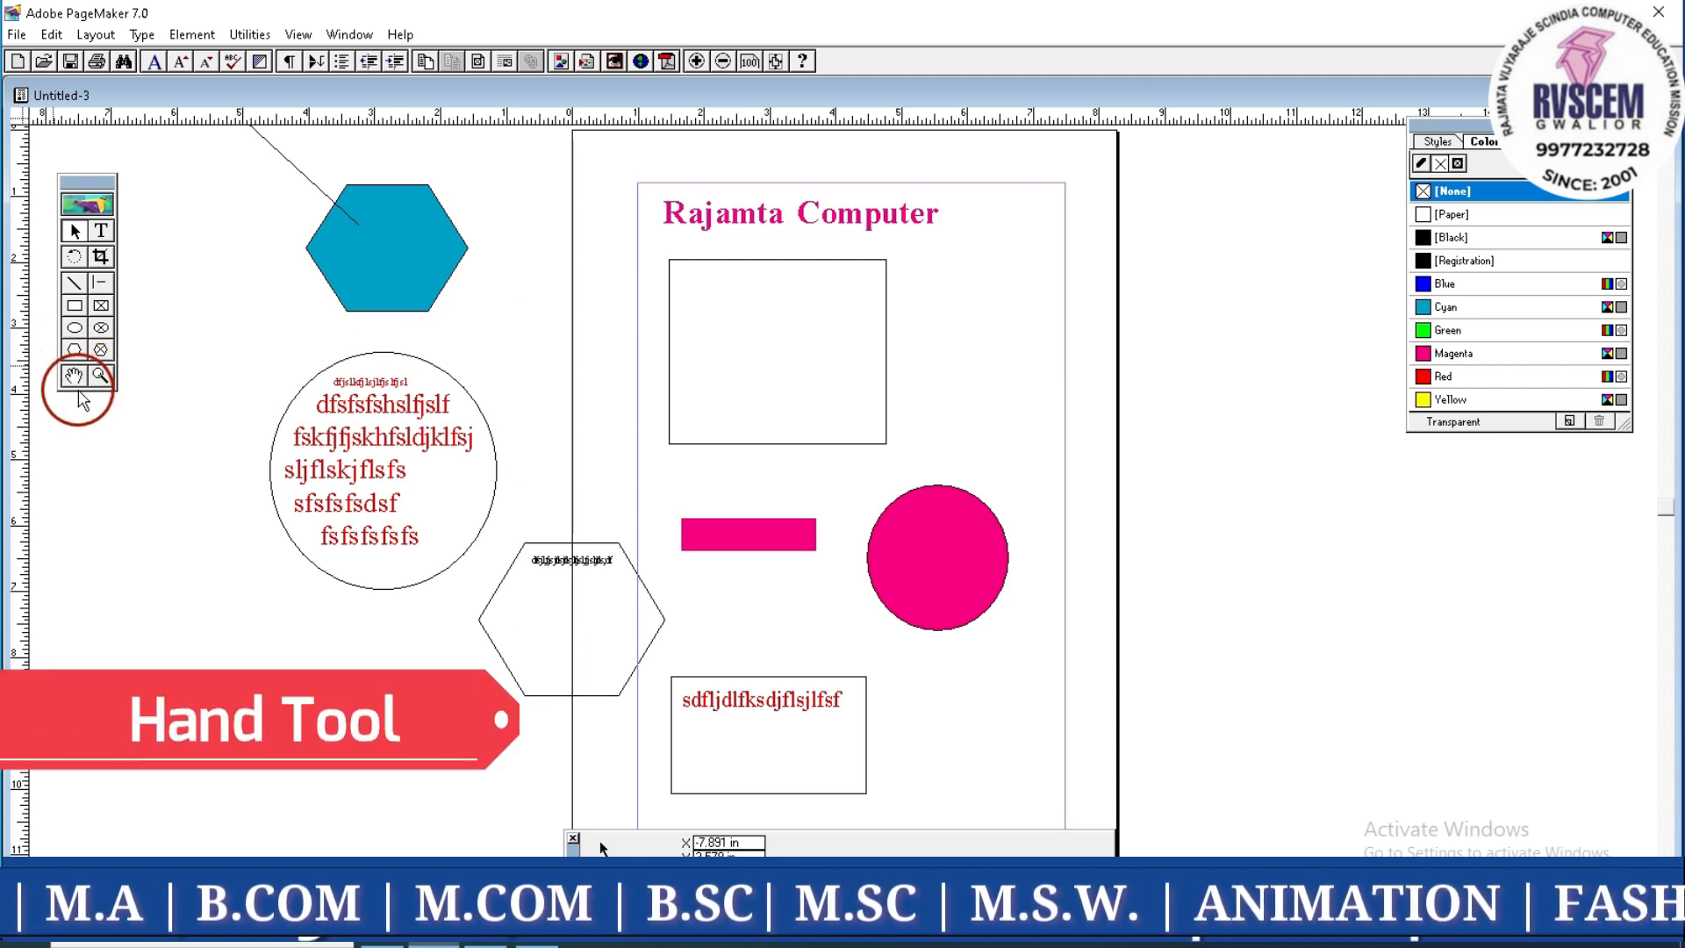
# Pan around the page and pasteboard with the Hand tool
pyautogui.moveTo(771, 422); pyautogui.dragTo(801, 639)
pyautogui.moveTo(763, 560); pyautogui.dragTo(591, 591)
pyautogui.moveTo(609, 500); pyautogui.dragTo(609, 432)
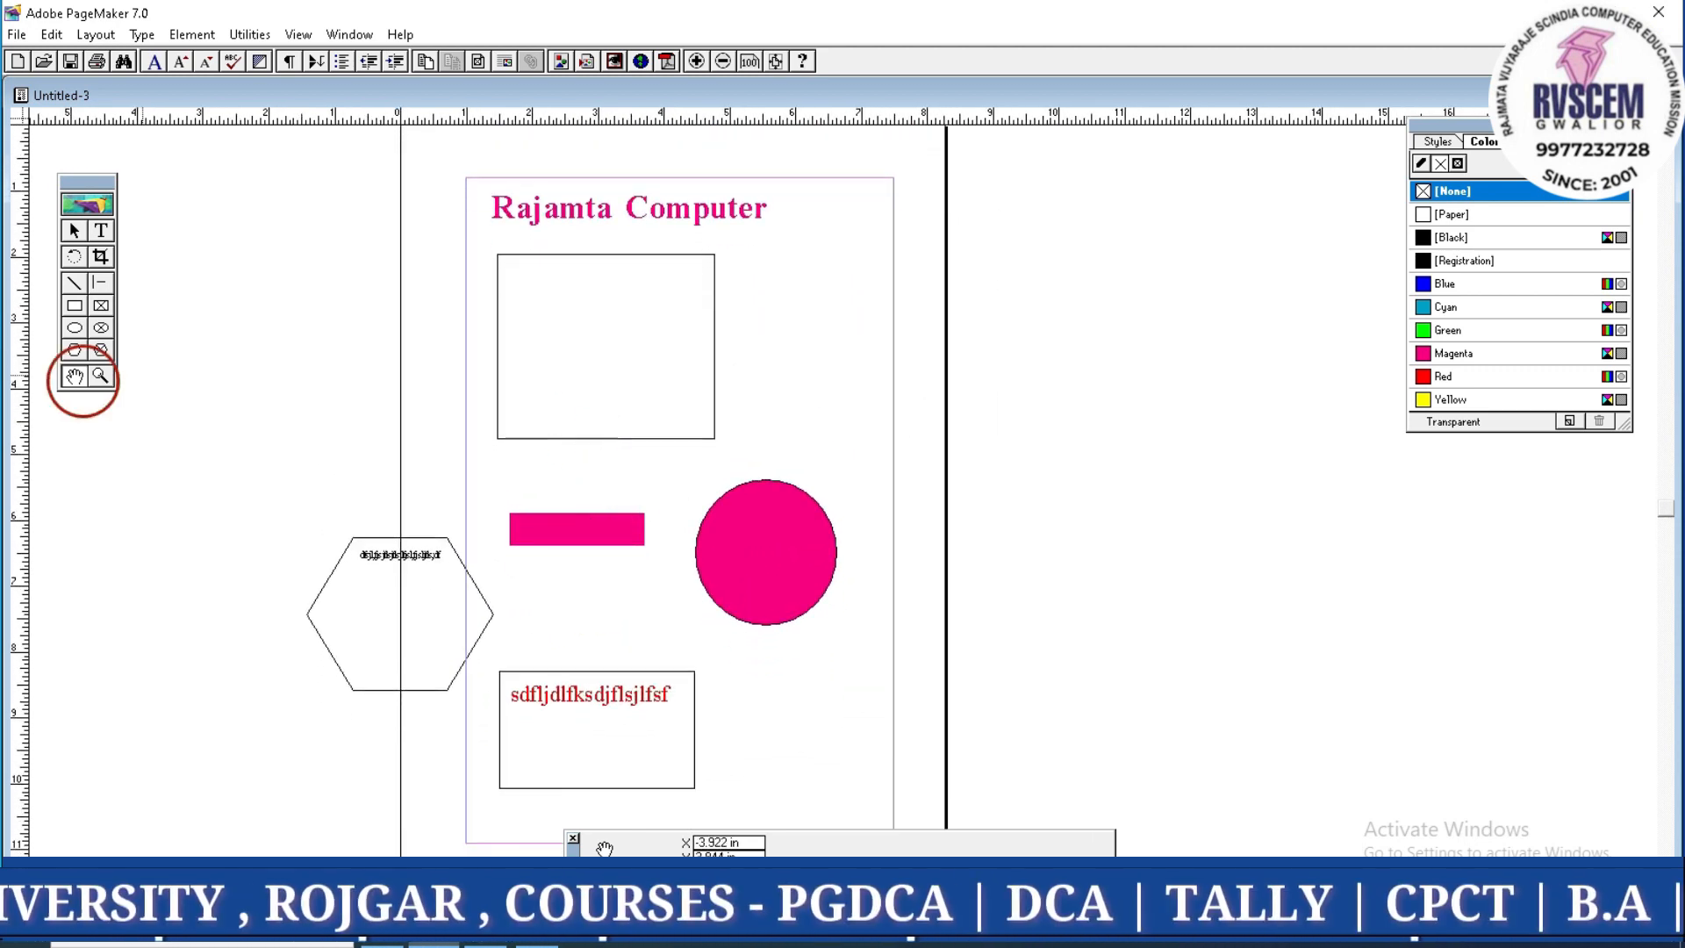
# Magnify the "Rajamta Computer" heading with the Zoom tool and reduce the view back to 50%
pyautogui.click(99, 377)
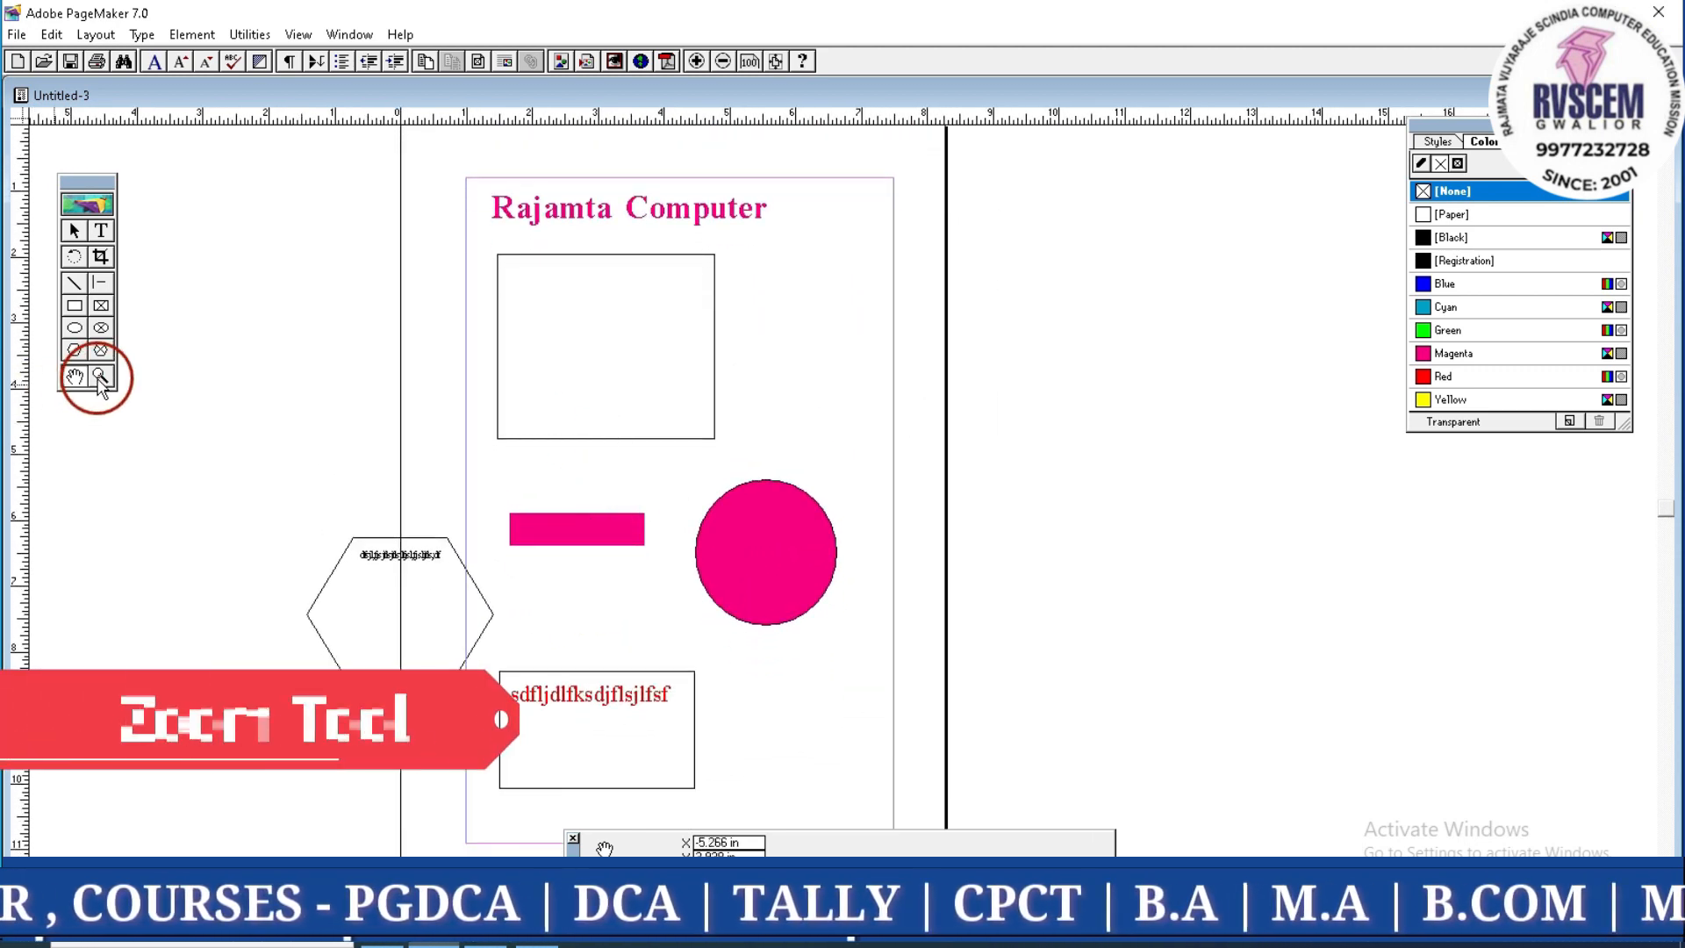
pyautogui.click(536, 431)
pyautogui.click(1078, 454)
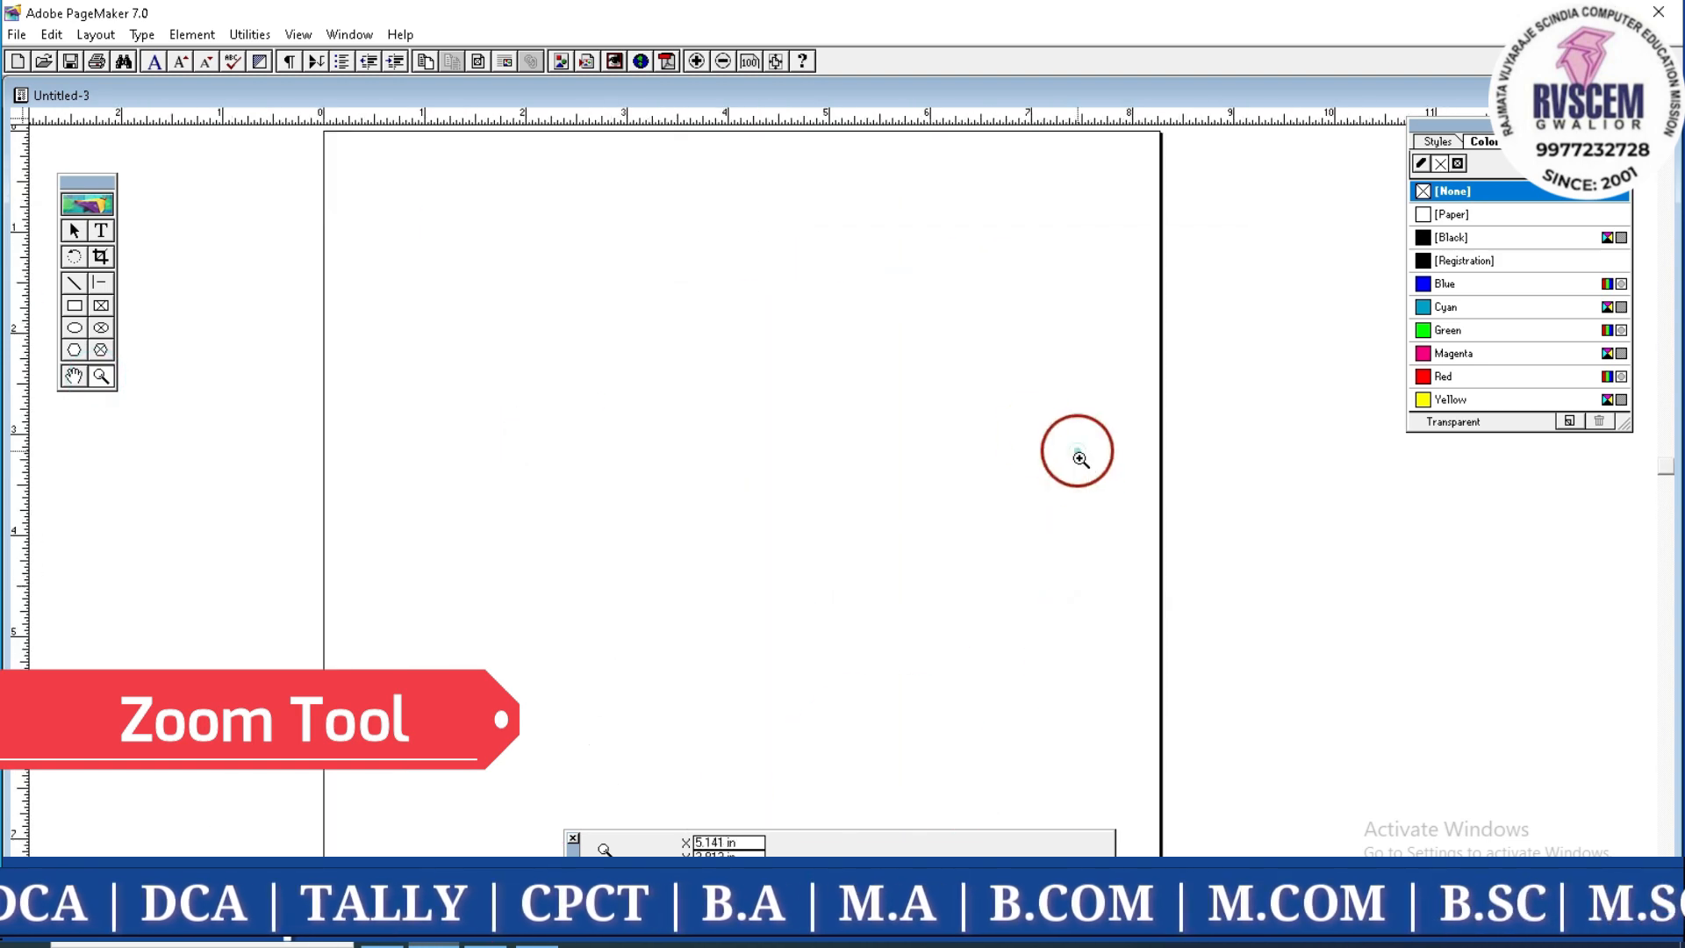
pyautogui.click(752, 436)
pyautogui.click(643, 205)
pyautogui.click(616, 226)
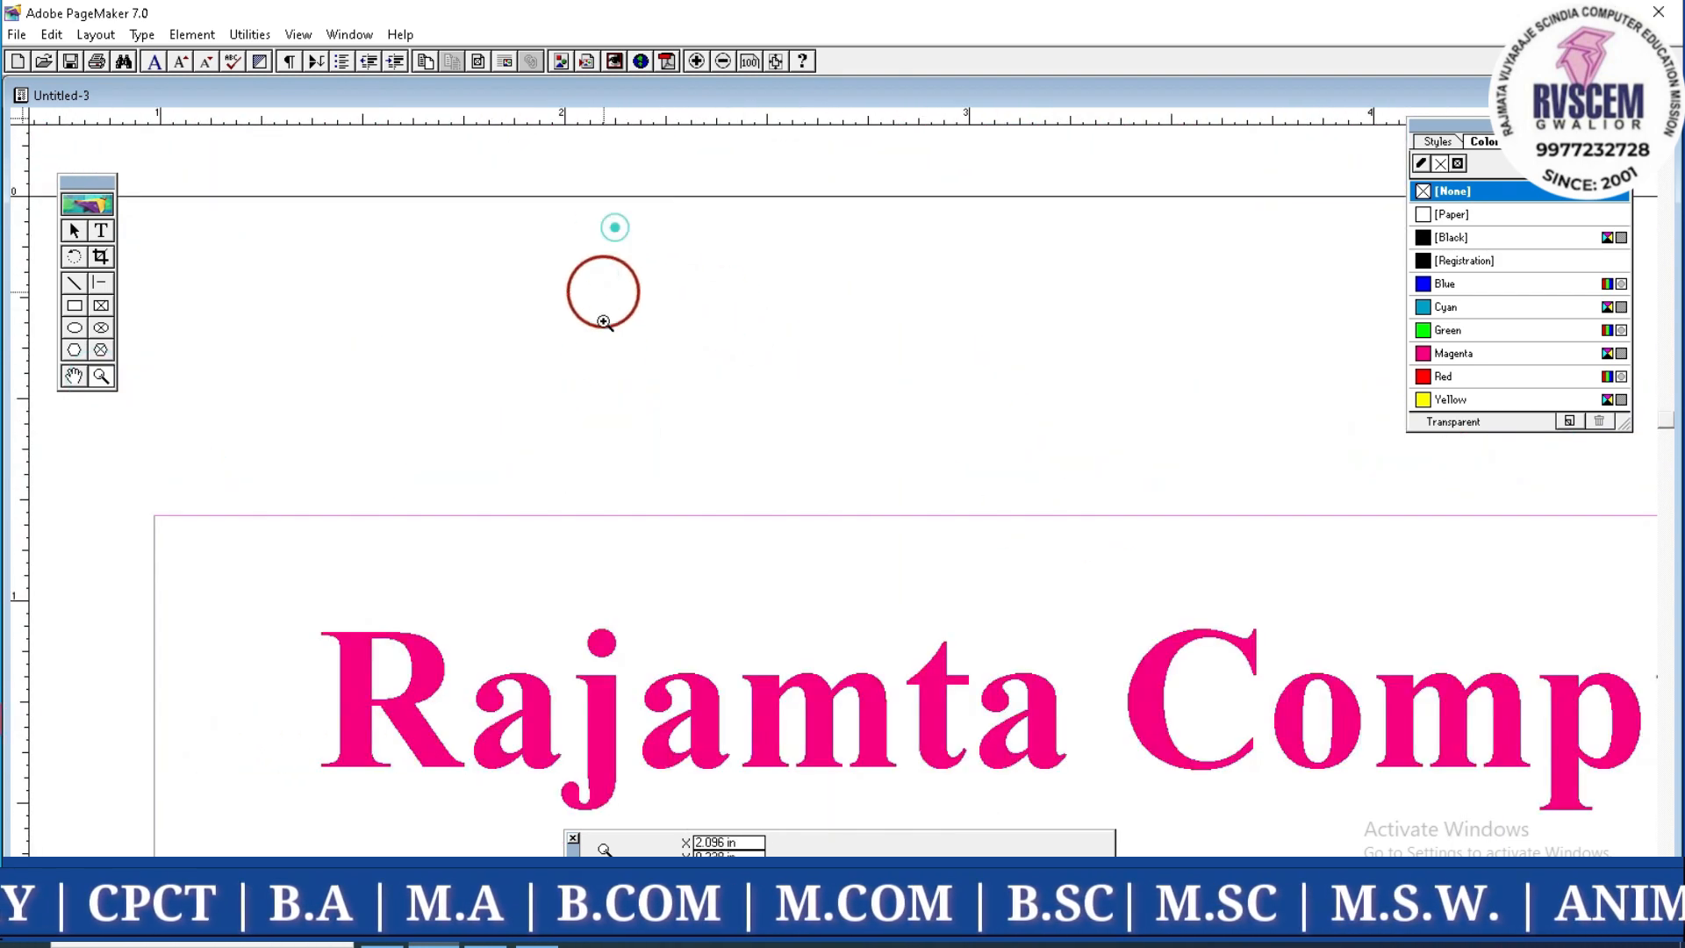
pyautogui.click(614, 509)
pyautogui.click(1047, 760)
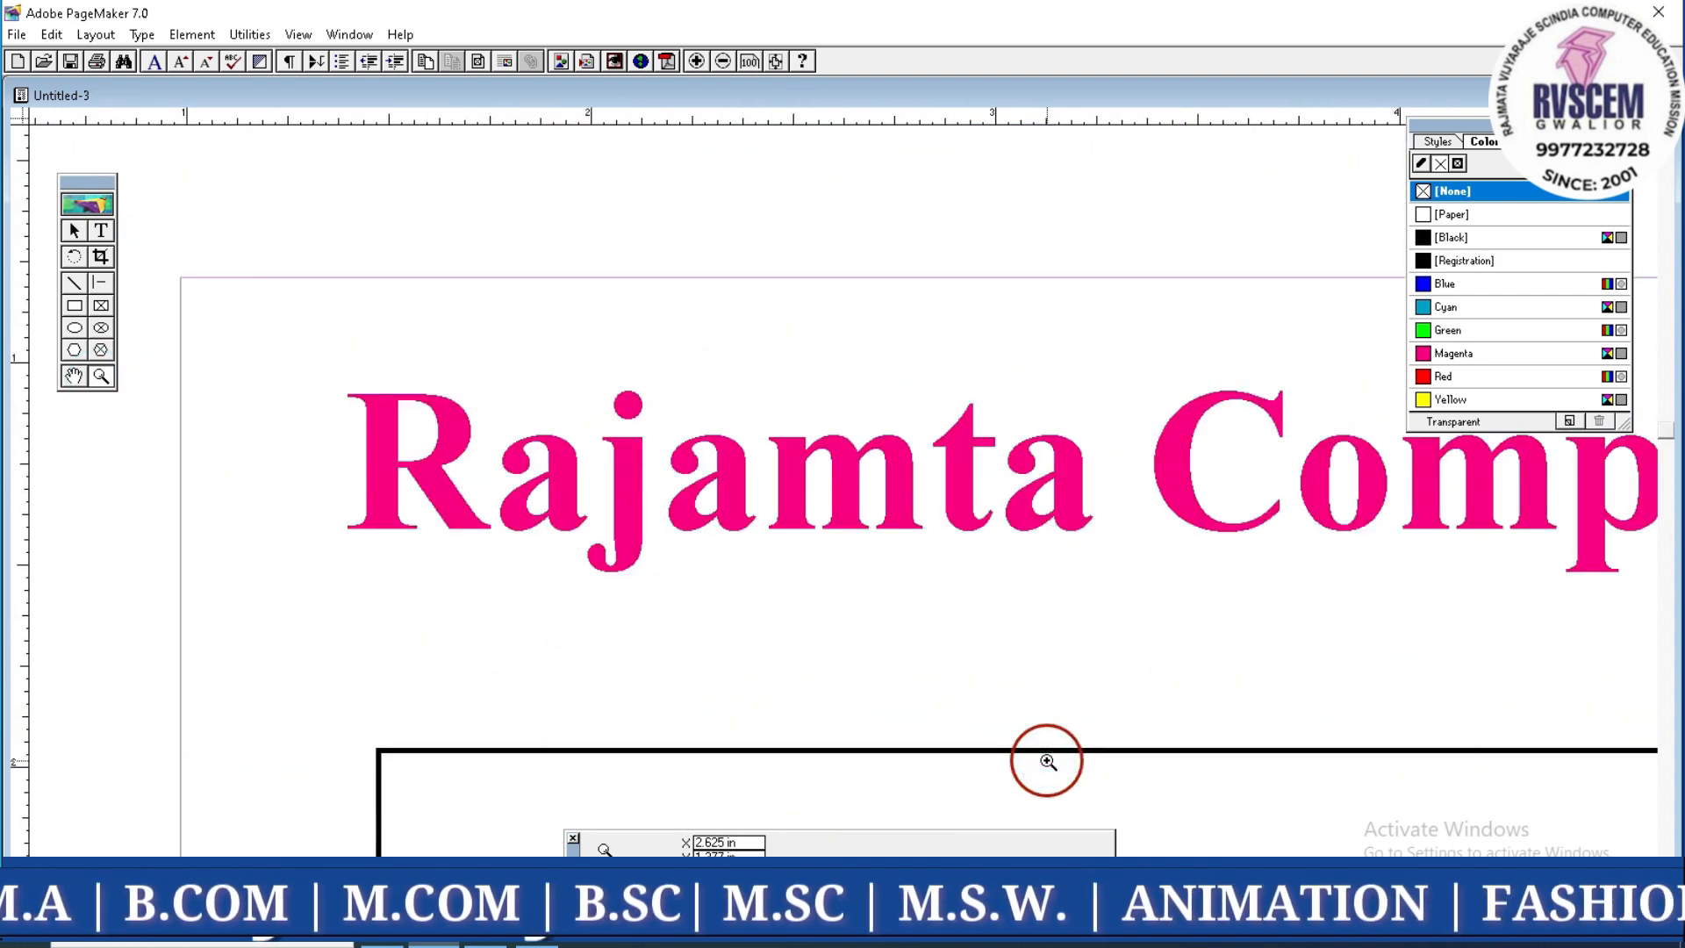
pyautogui.click(722, 60)
pyautogui.click(722, 61)
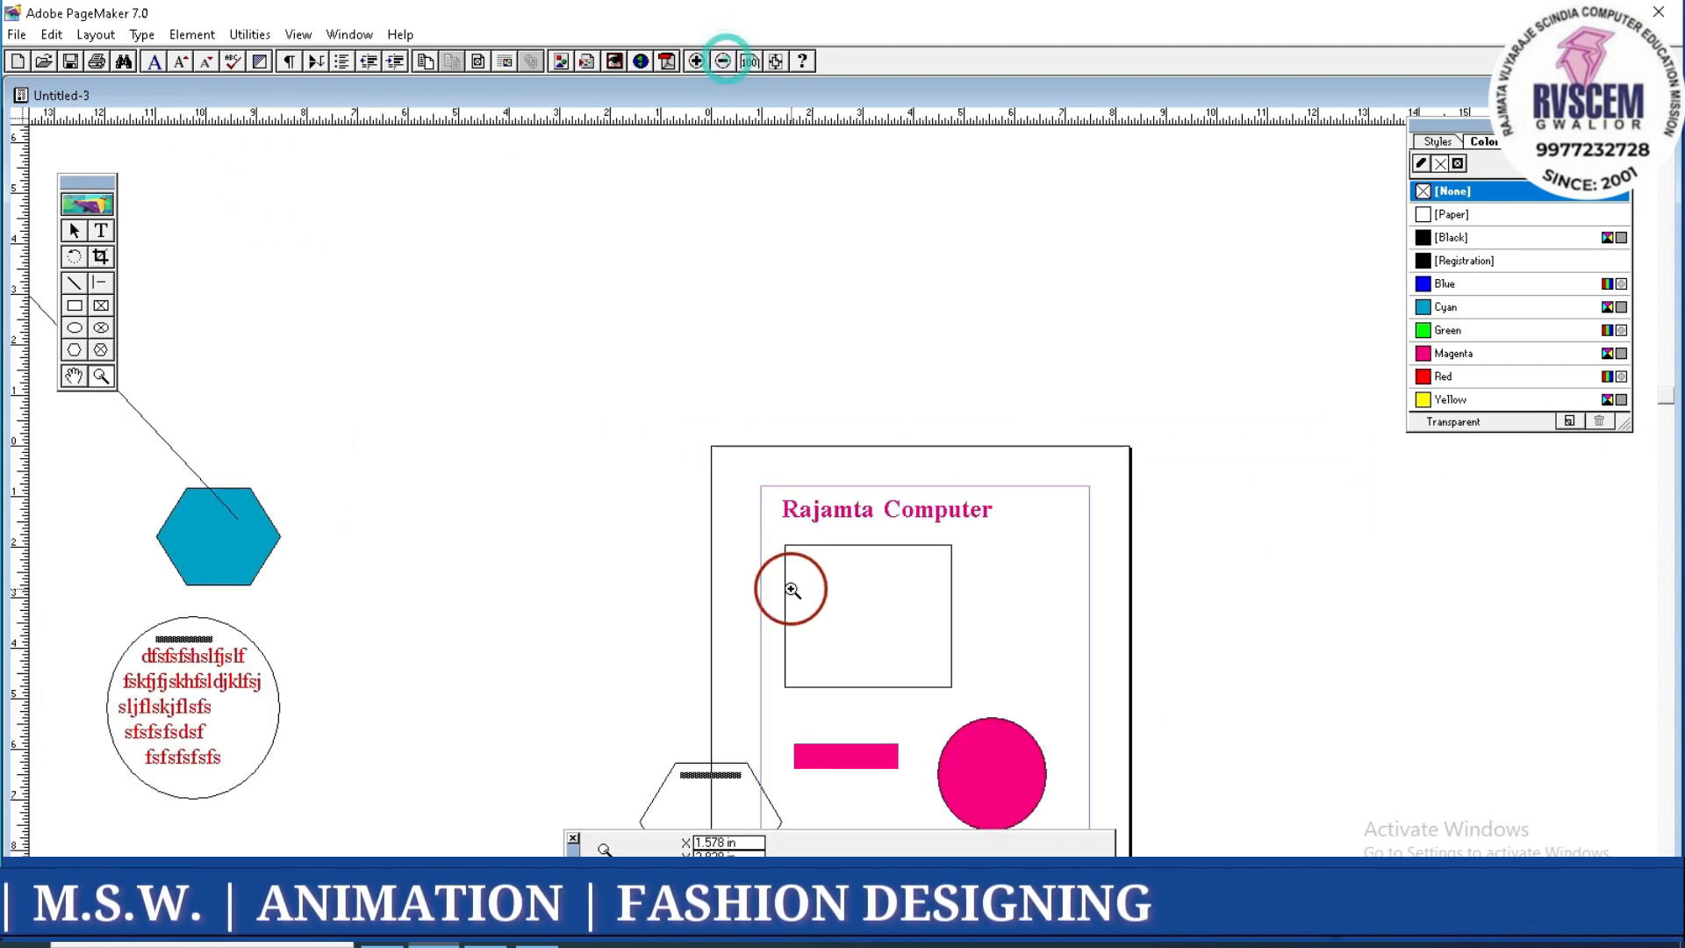
# Switch the page view to 400%, back to 50% and to Actual Size
pyautogui.rightClick(790, 588)
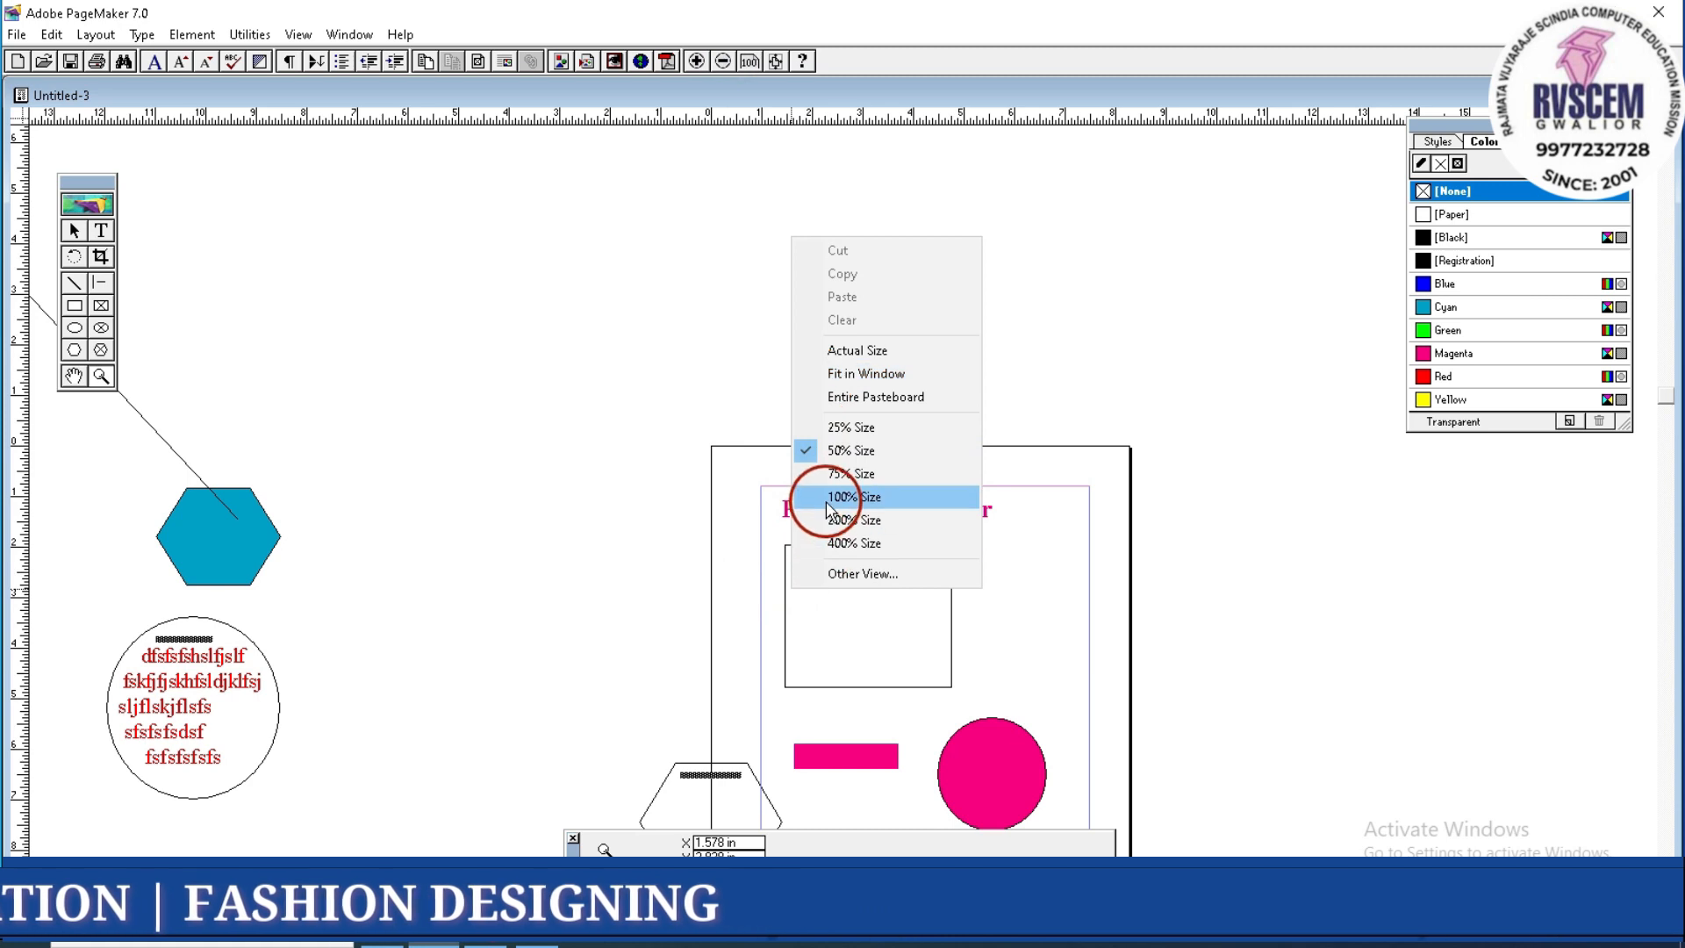
pyautogui.click(829, 544)
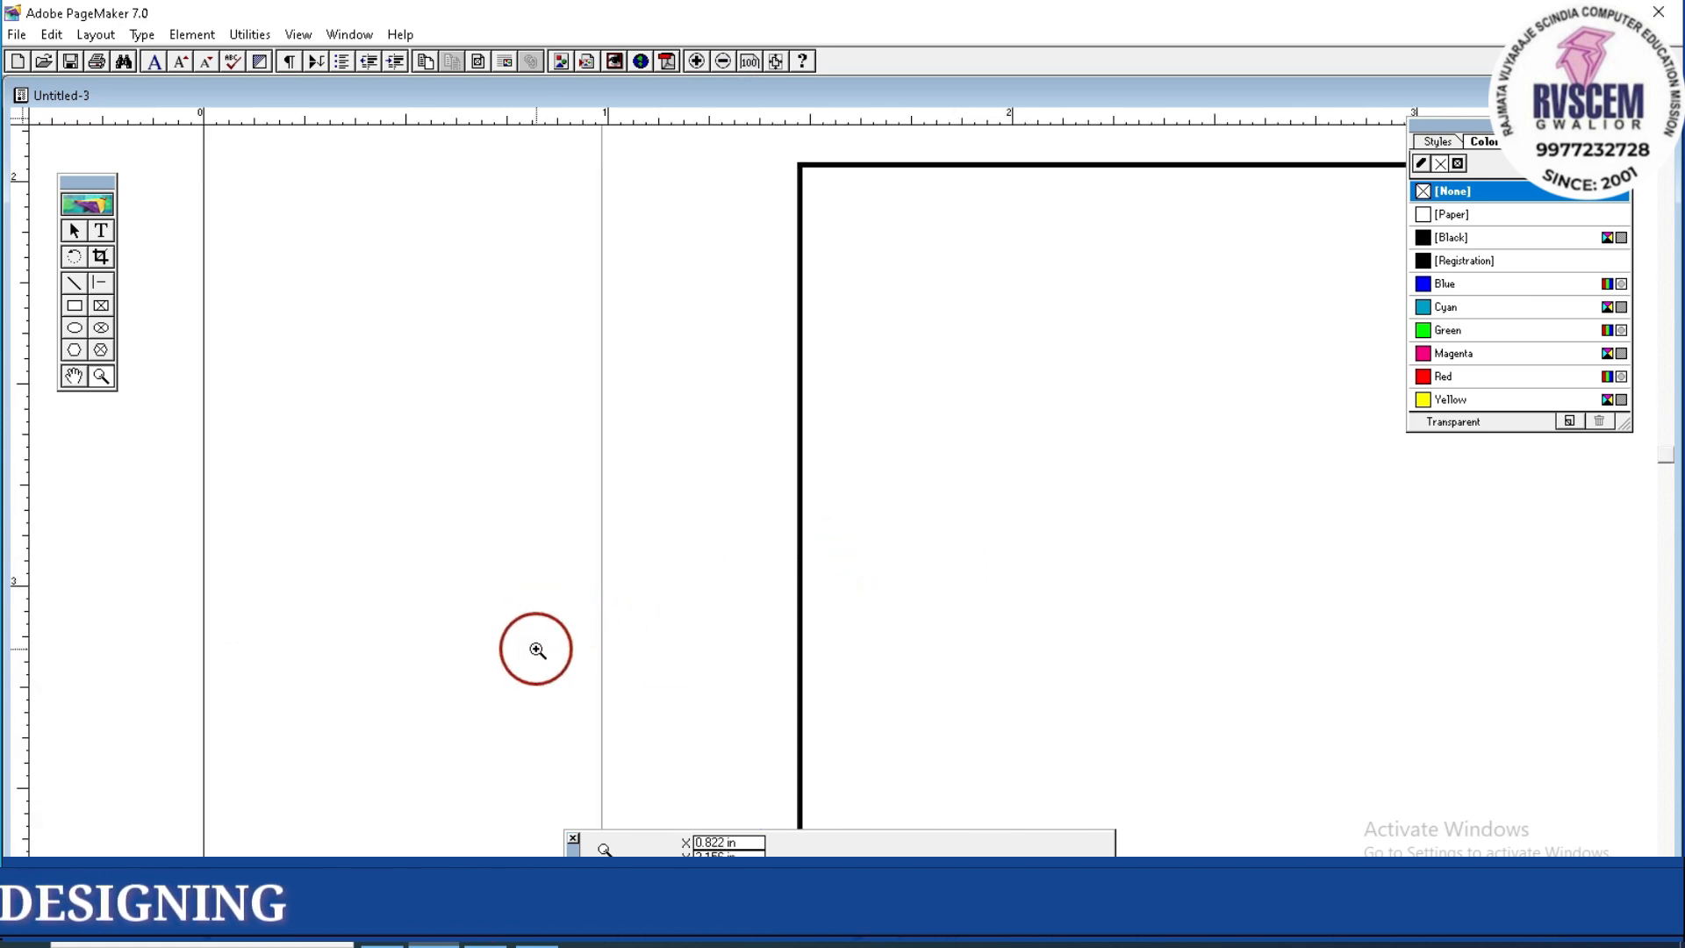
pyautogui.rightClick(553, 519)
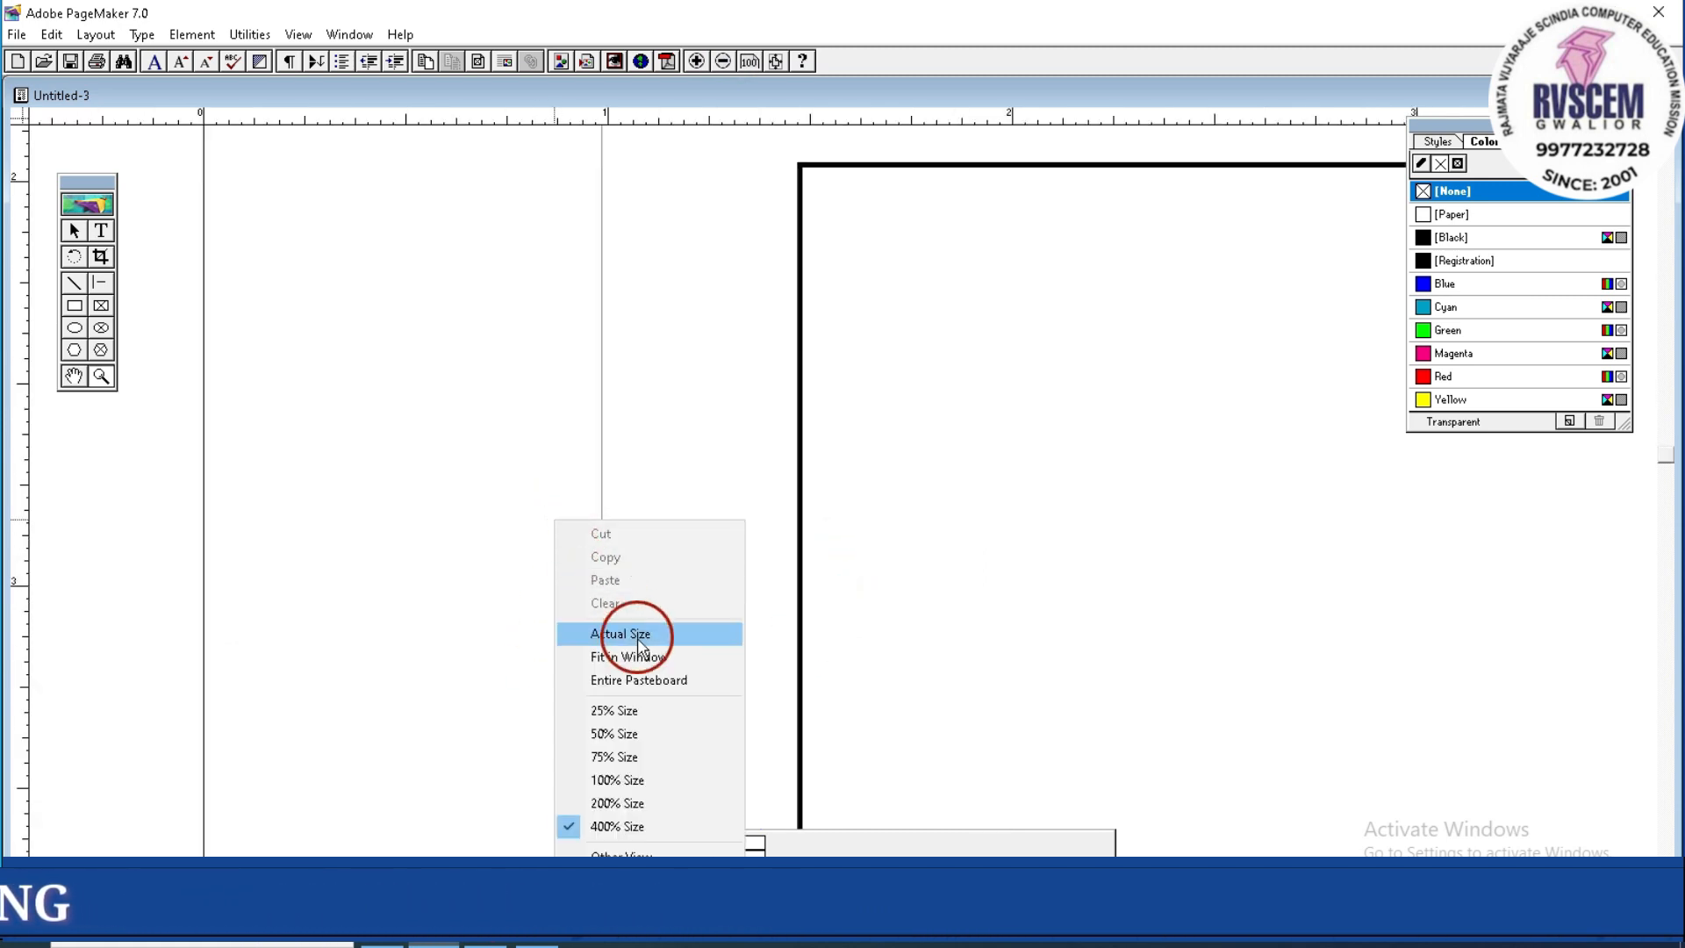
pyautogui.click(648, 735)
pyautogui.rightClick(579, 285)
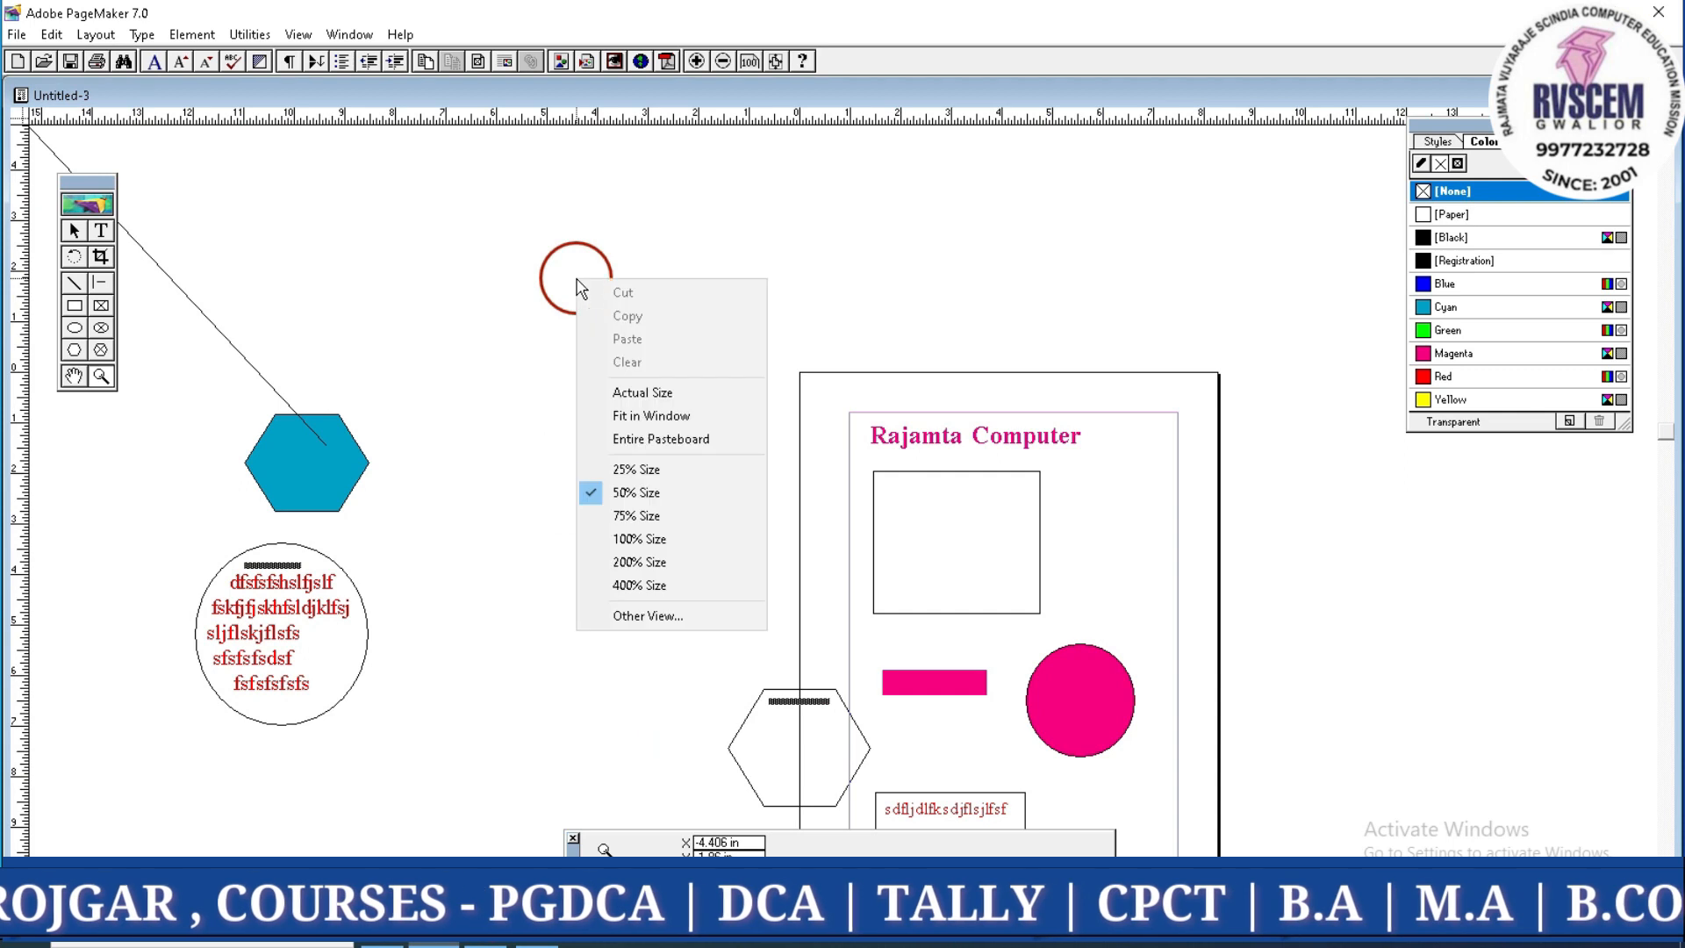
pyautogui.click(608, 403)
# Fit the page in the window, enlarge the view to 75% and fit the page in the window again
pyautogui.rightClick(576, 383)
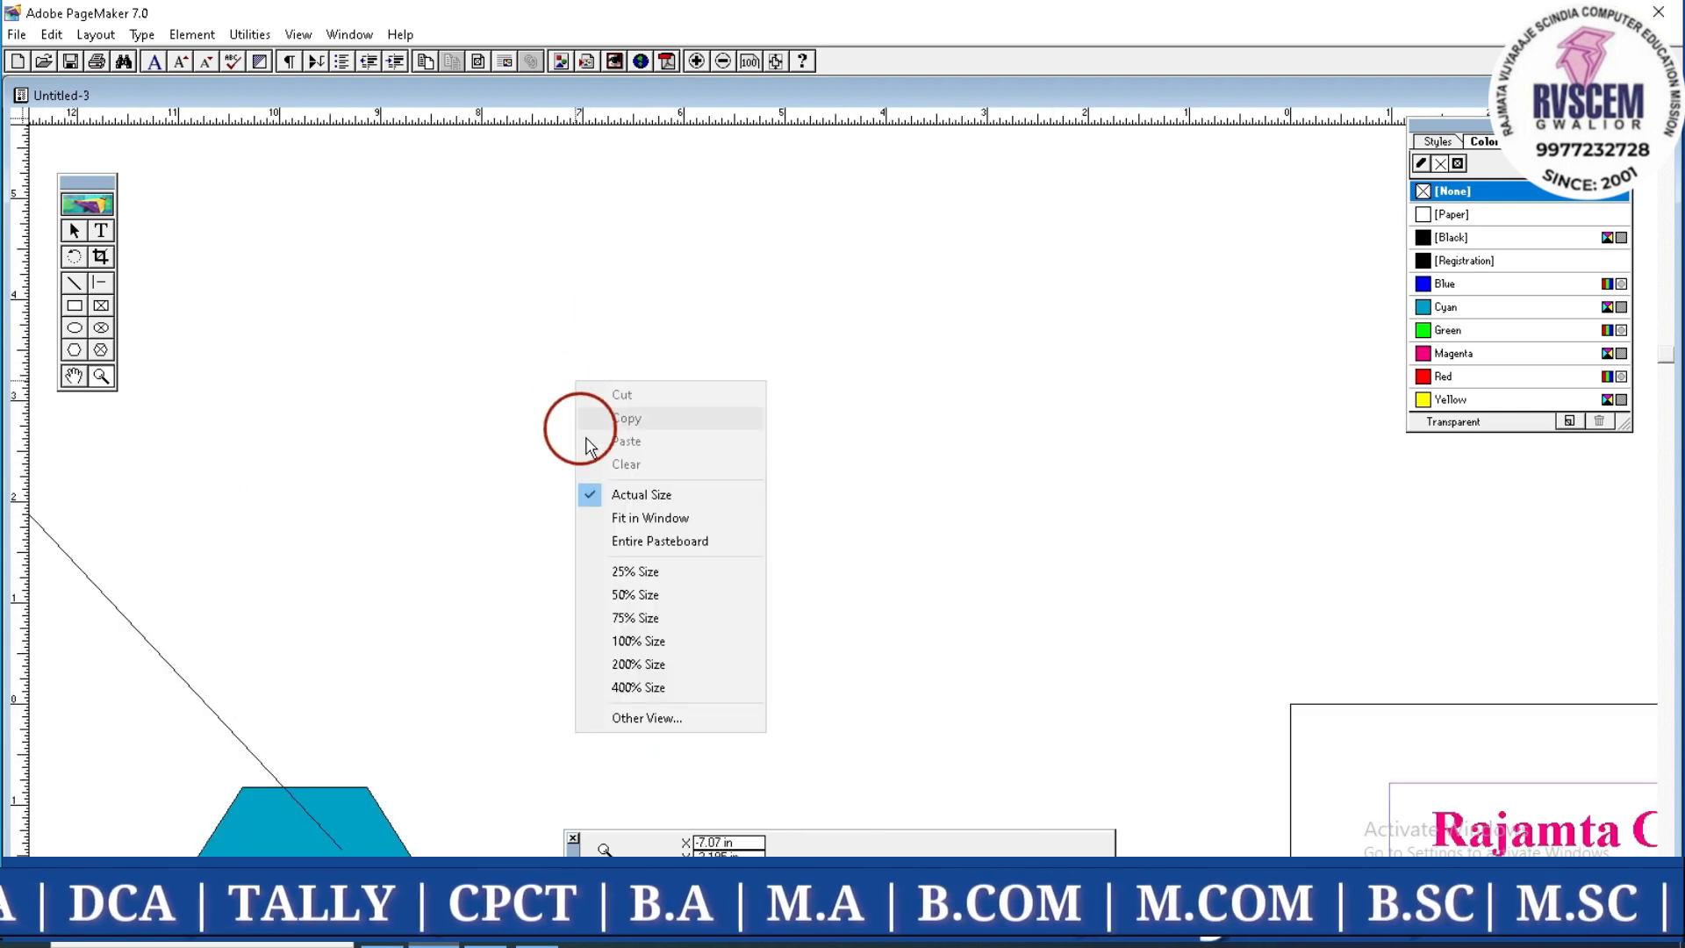
pyautogui.click(633, 521)
pyautogui.rightClick(559, 371)
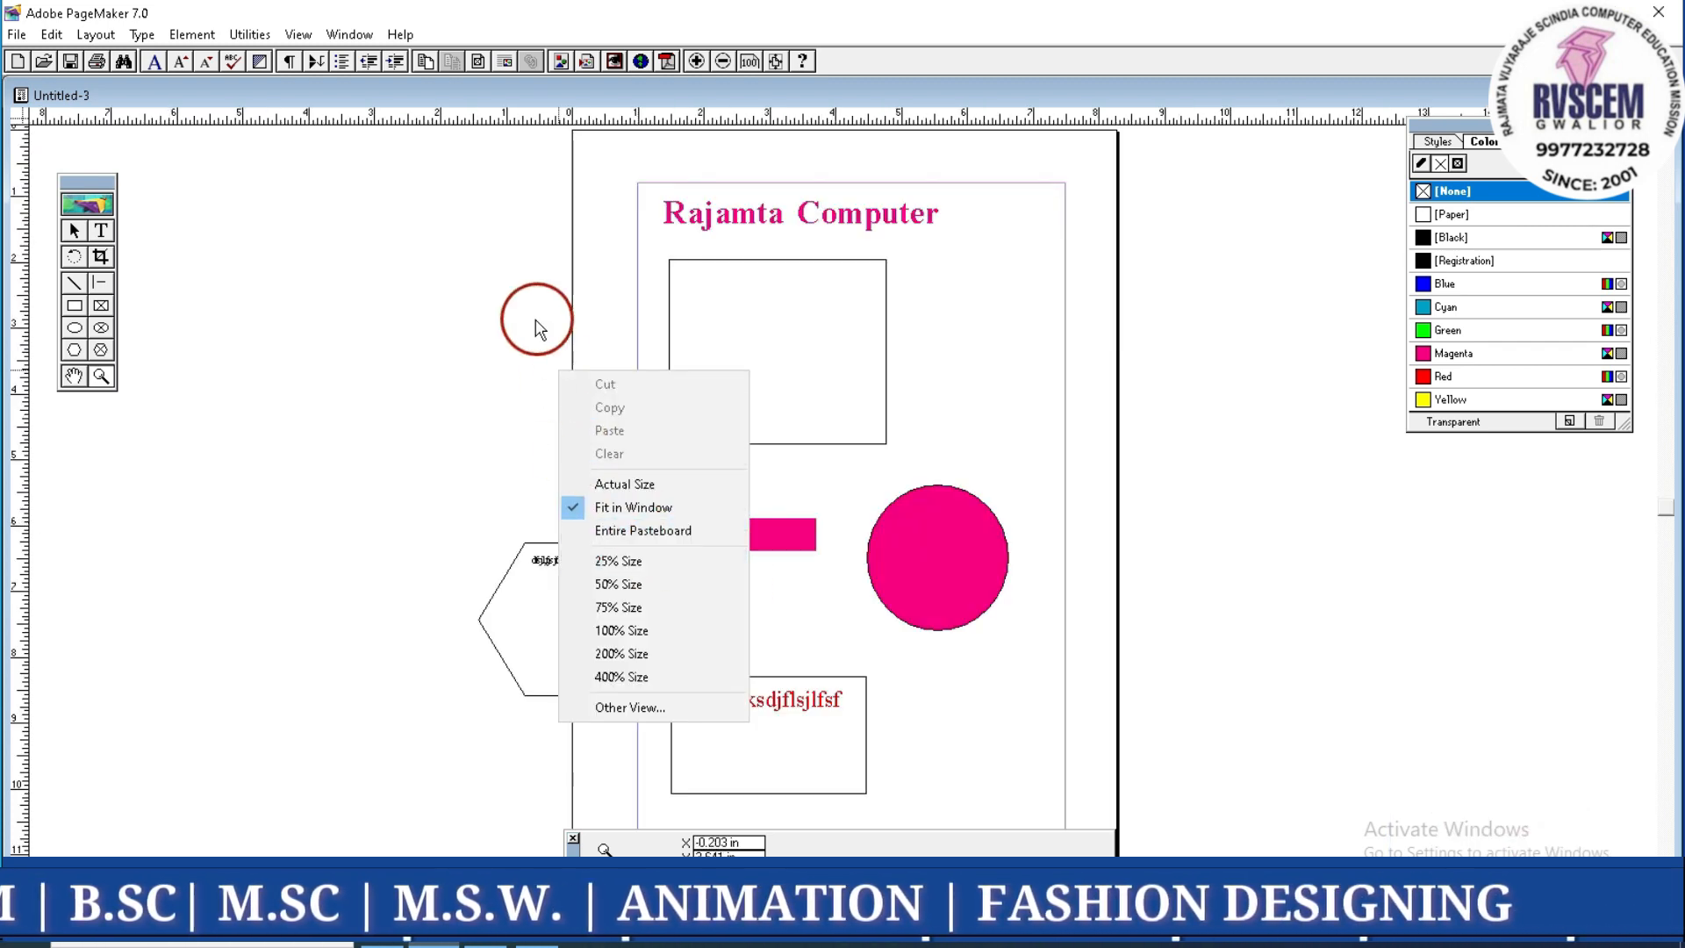
pyautogui.click(508, 309)
pyautogui.rightClick(562, 412)
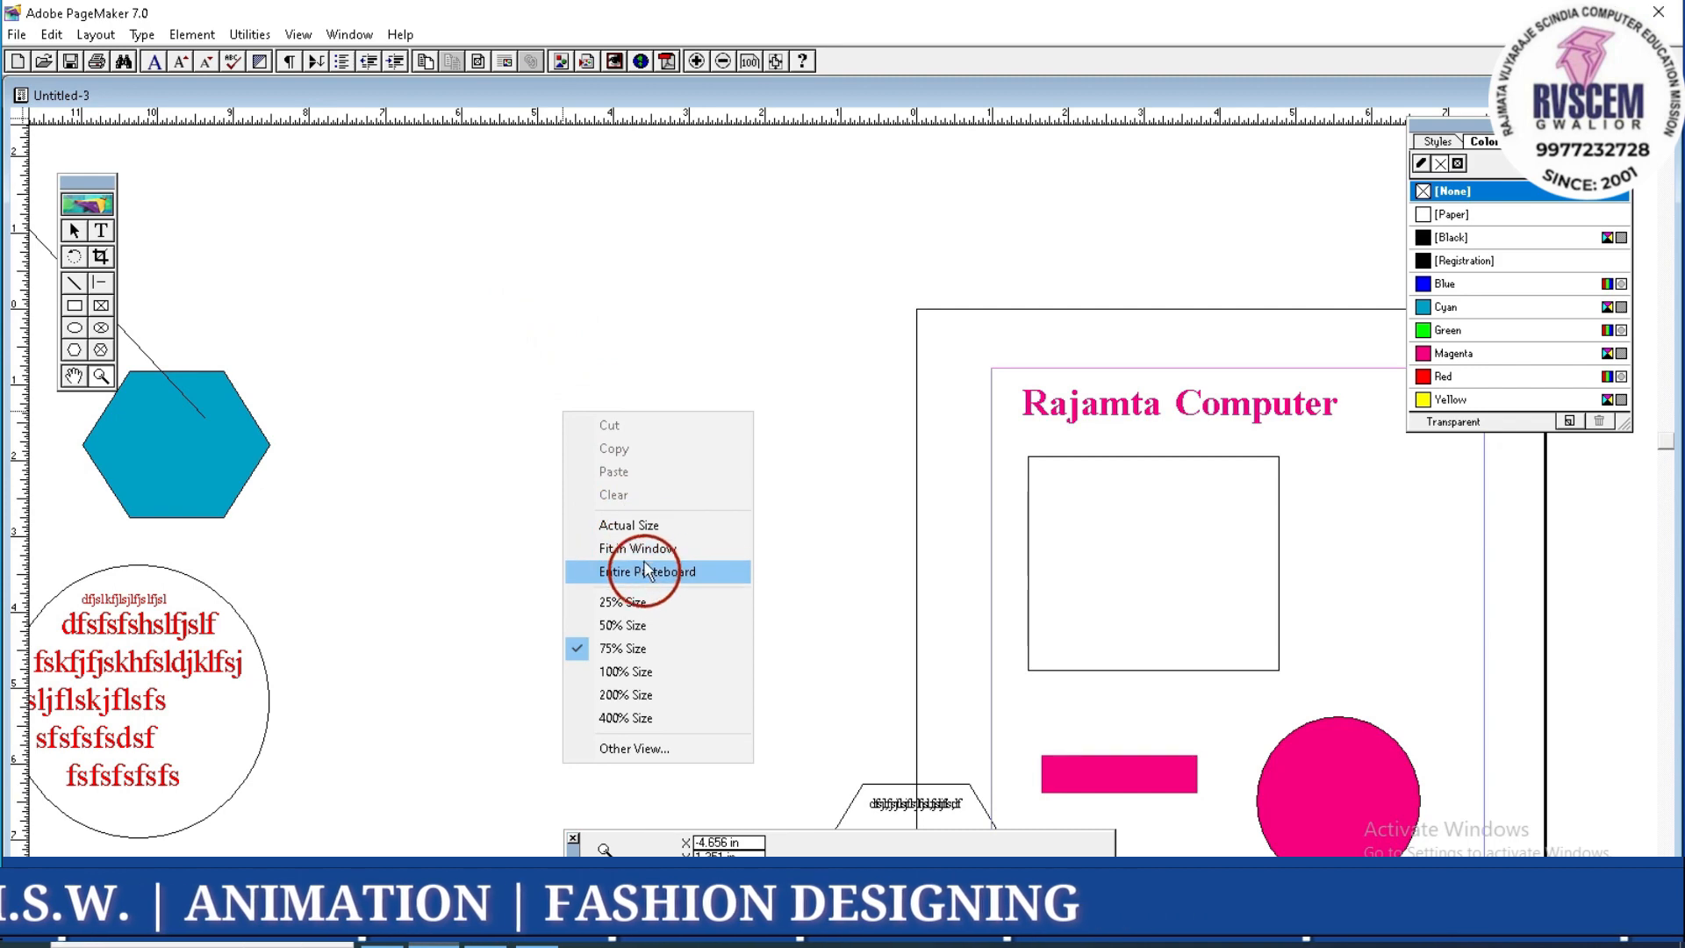
pyautogui.click(639, 548)
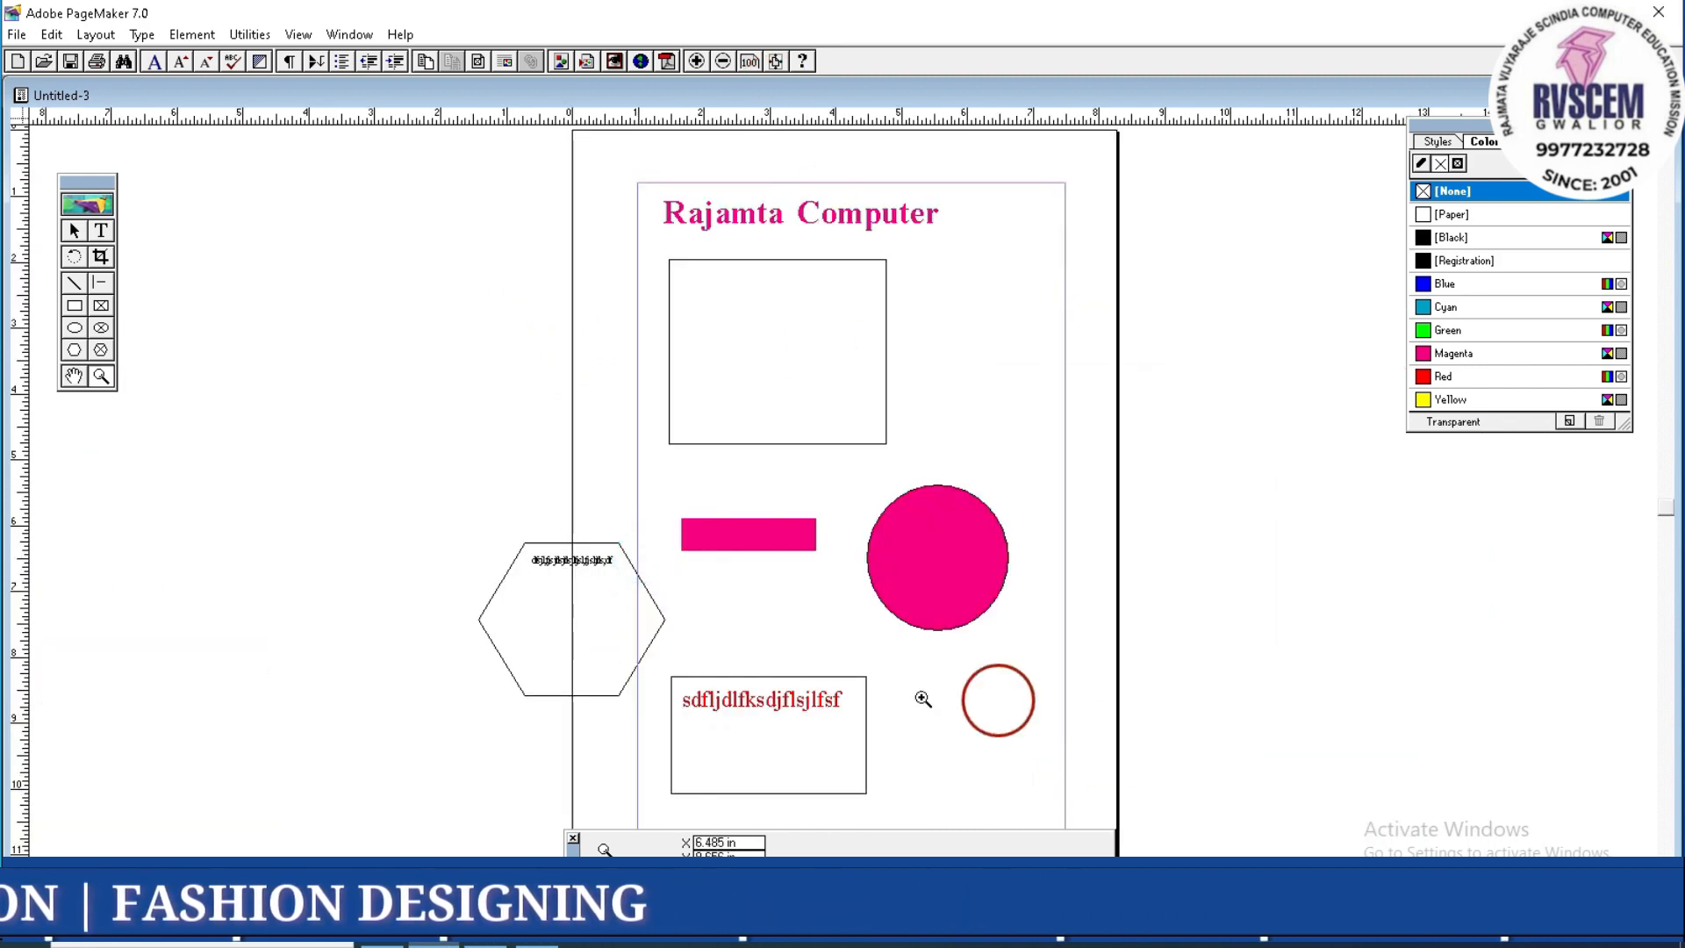